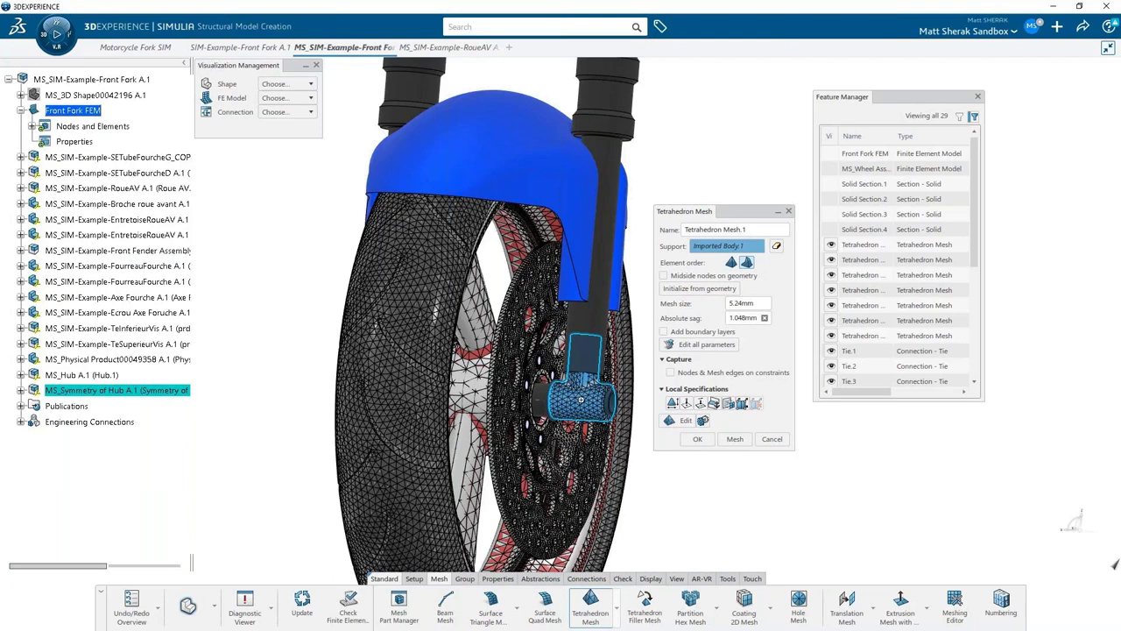
- Inspect and accept the tetrahedron mesh of the wheel hub at the lower end of the fork leg
scroll(583, 396, up, 3)
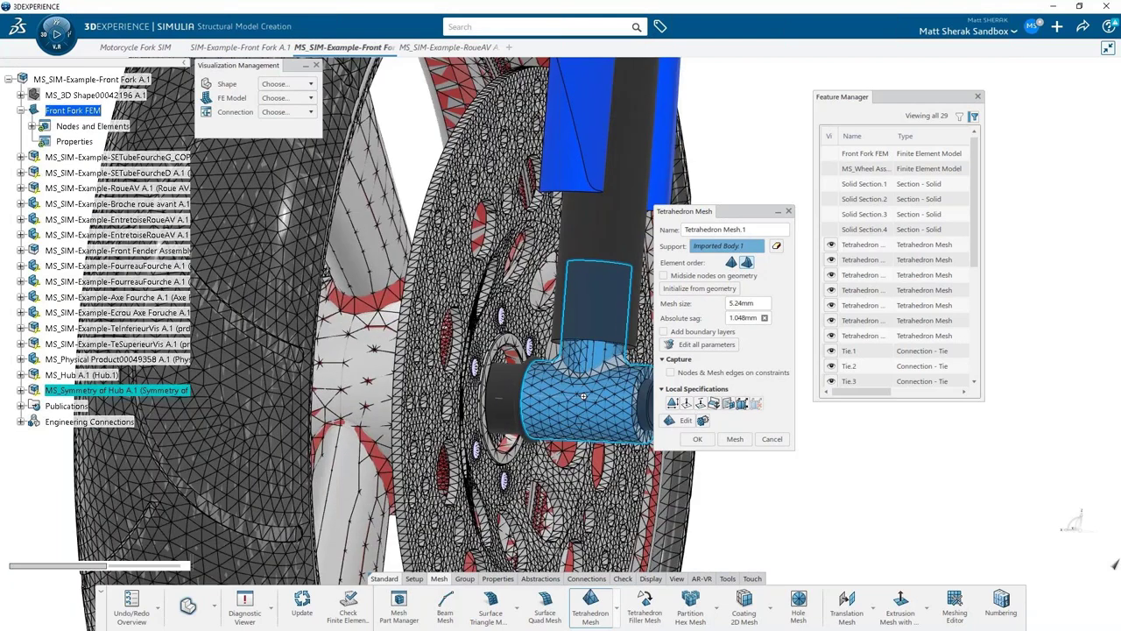
scroll(582, 396, down, 2)
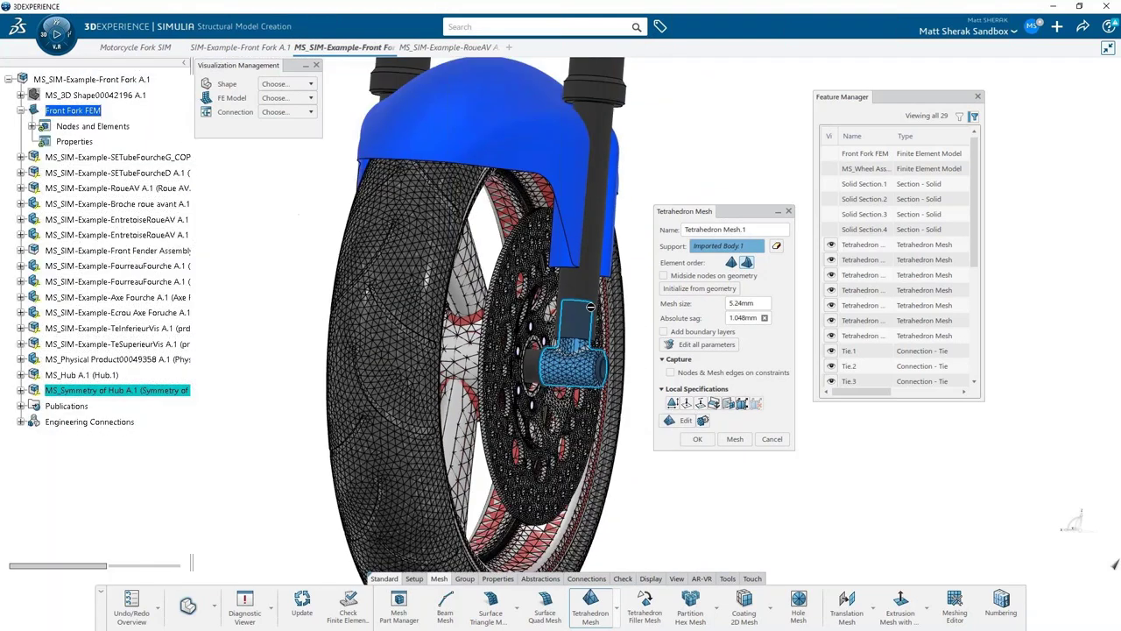
click(695, 438)
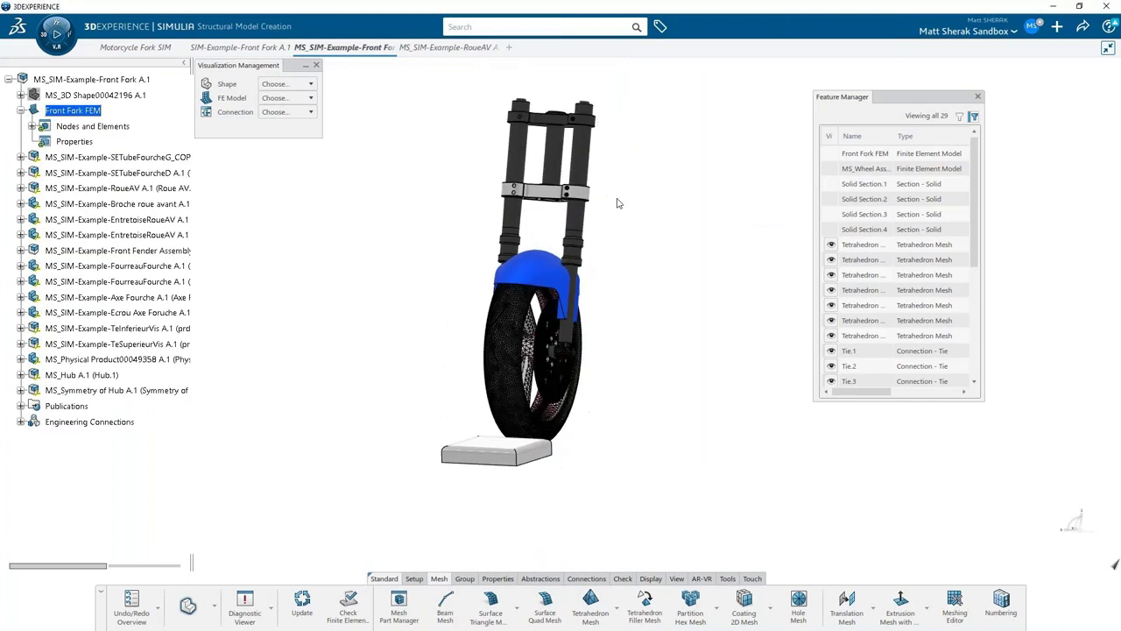
- Create a surface quad mesh on the blue front fender with its parameters initialized from the geometry
click(545, 604)
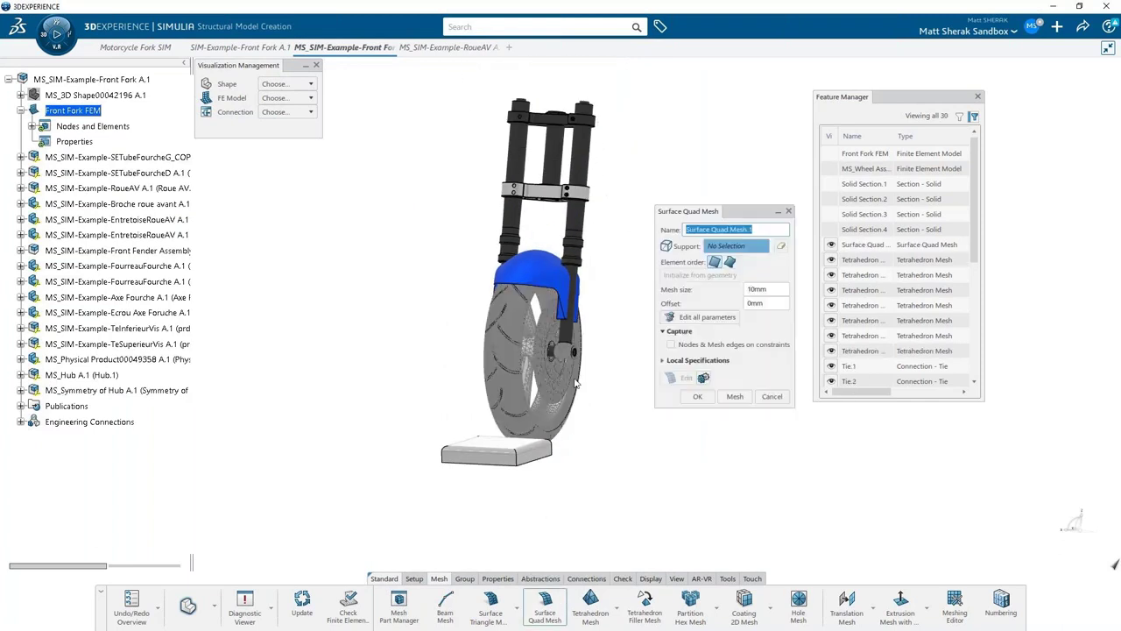
click(558, 270)
scroll(550, 267, up, 4)
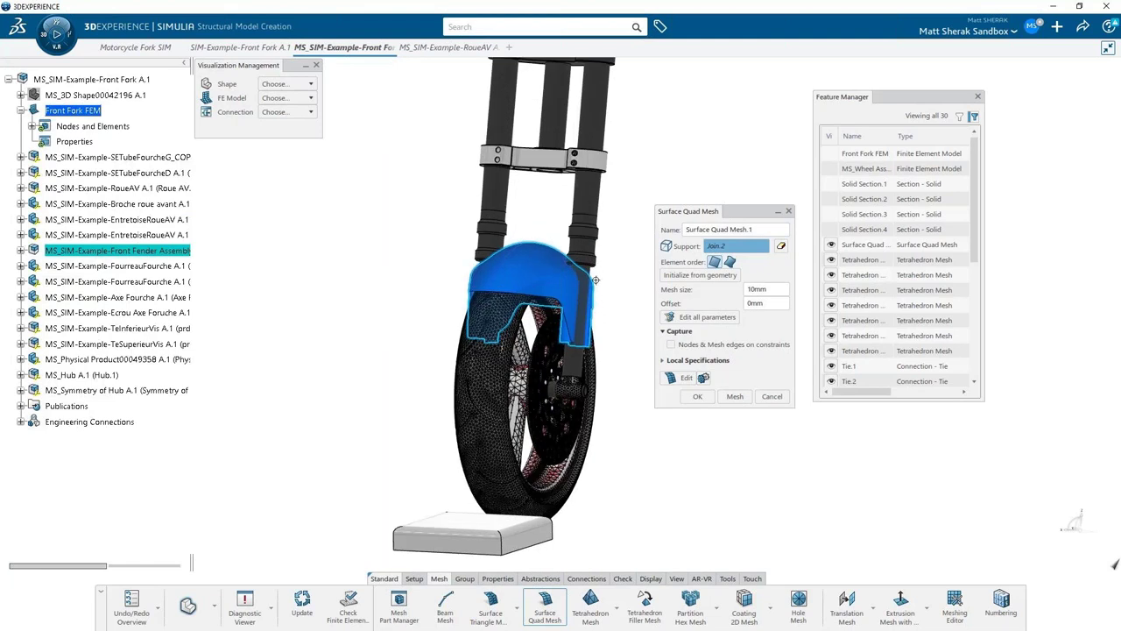
click(700, 275)
click(735, 396)
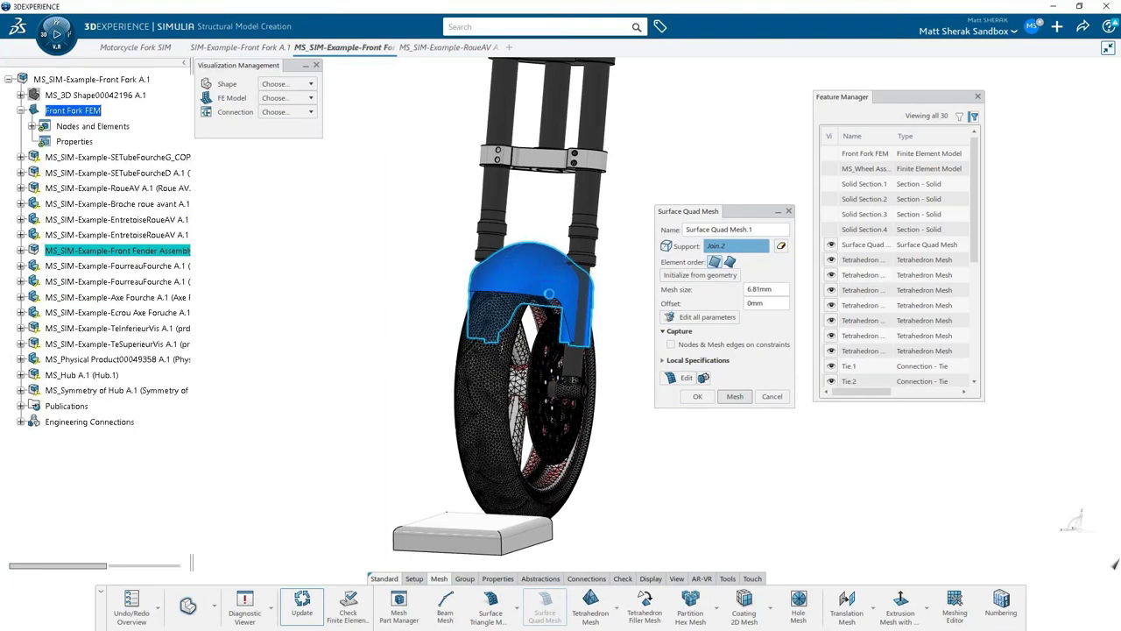
mouse_move(549, 293)
middle_down()
mouse_move(497, 300)
mouse_move(547, 300)
middle_up()
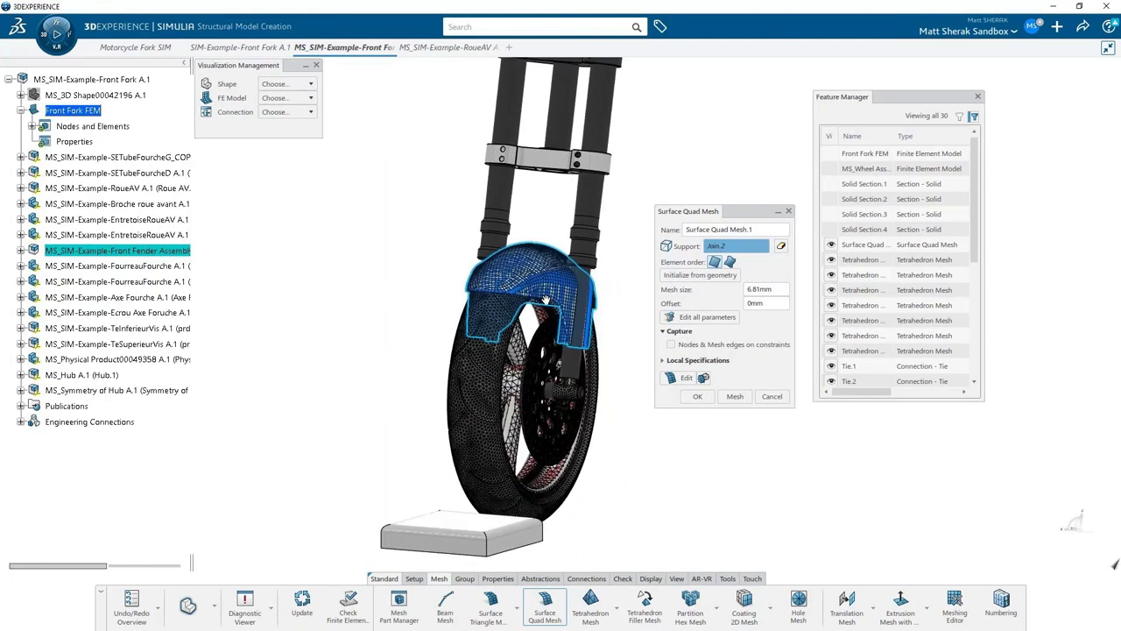
click(698, 397)
- Generate a Sweep 3D mesh on the fork tube above the brake-disc-side hub with 4 mm mesh size and 2 layers
click(717, 606)
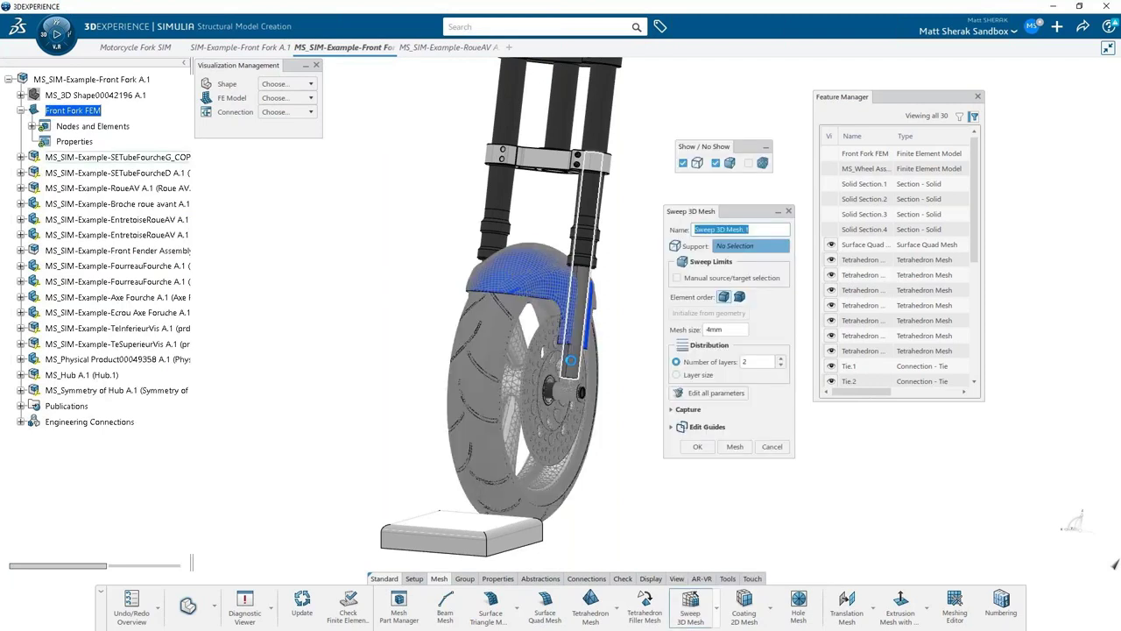
scroll(580, 366, up, 3)
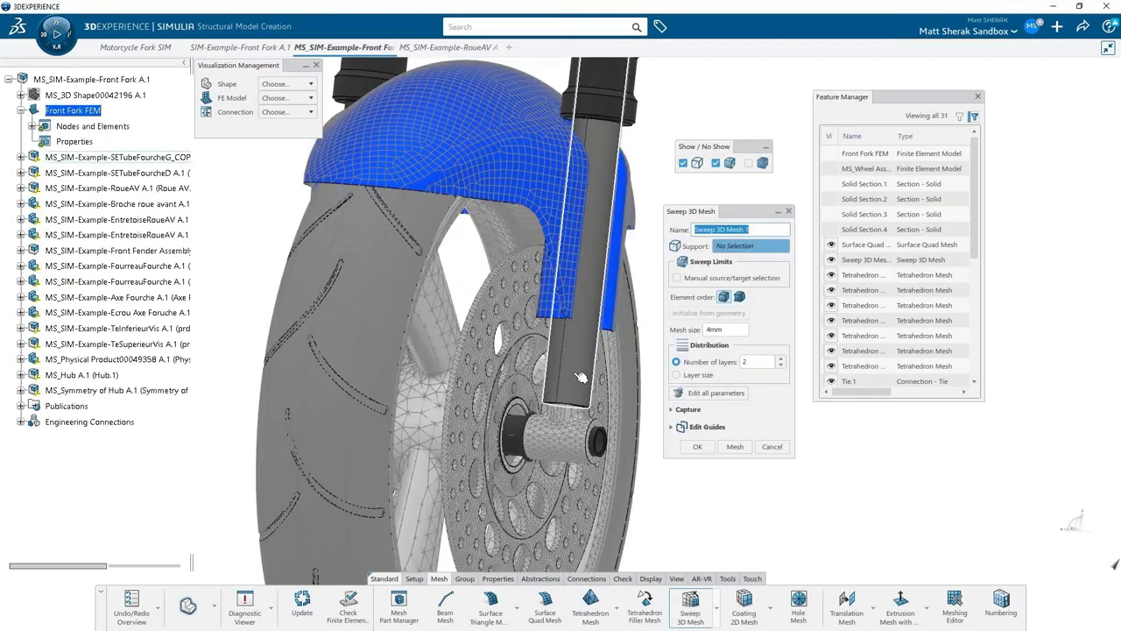
click(580, 377)
mouse_move(580, 377)
middle_down()
mouse_move(571, 392)
mouse_move(564, 383)
middle_up()
click(734, 447)
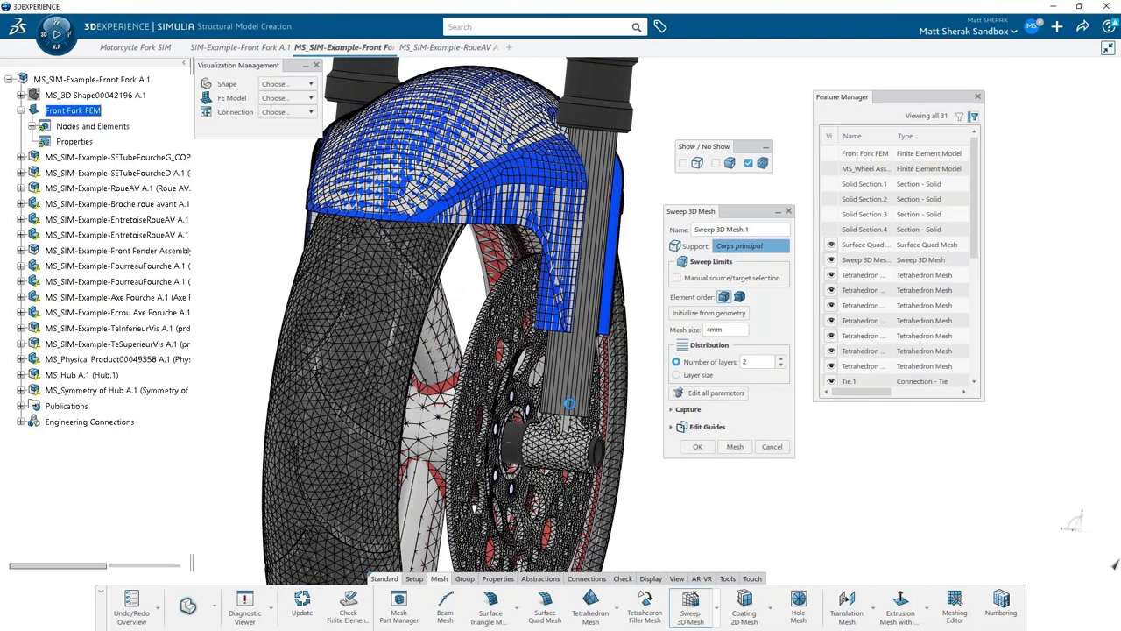
- Set the fork tube's sweep mesh to 80 layers, regenerate it and accept the result
click(740, 359)
text(80)
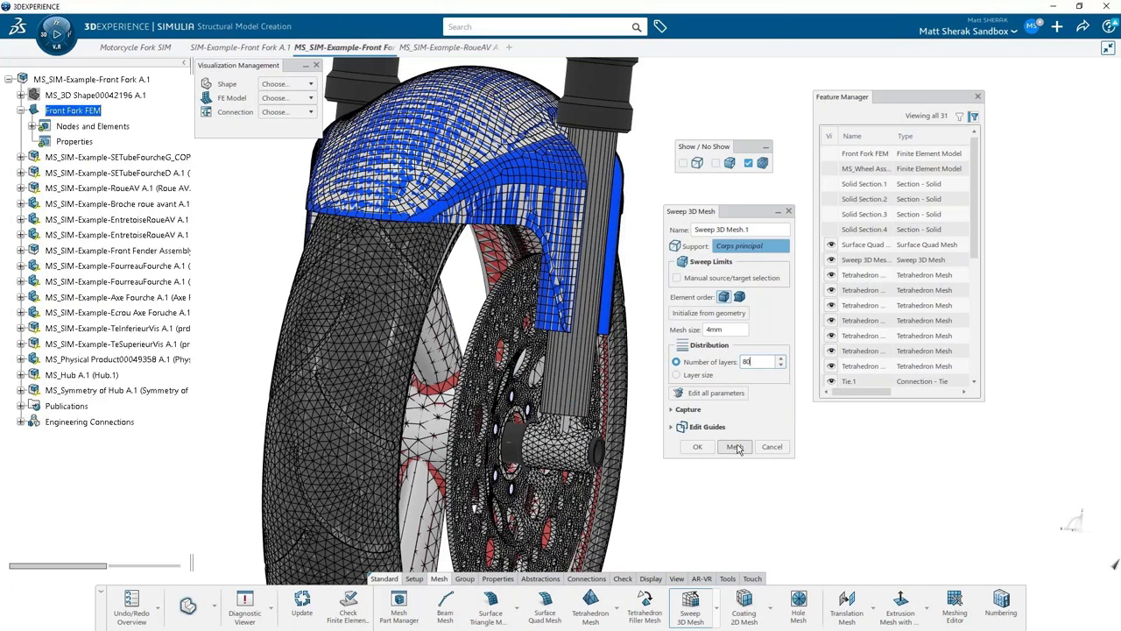
click(736, 447)
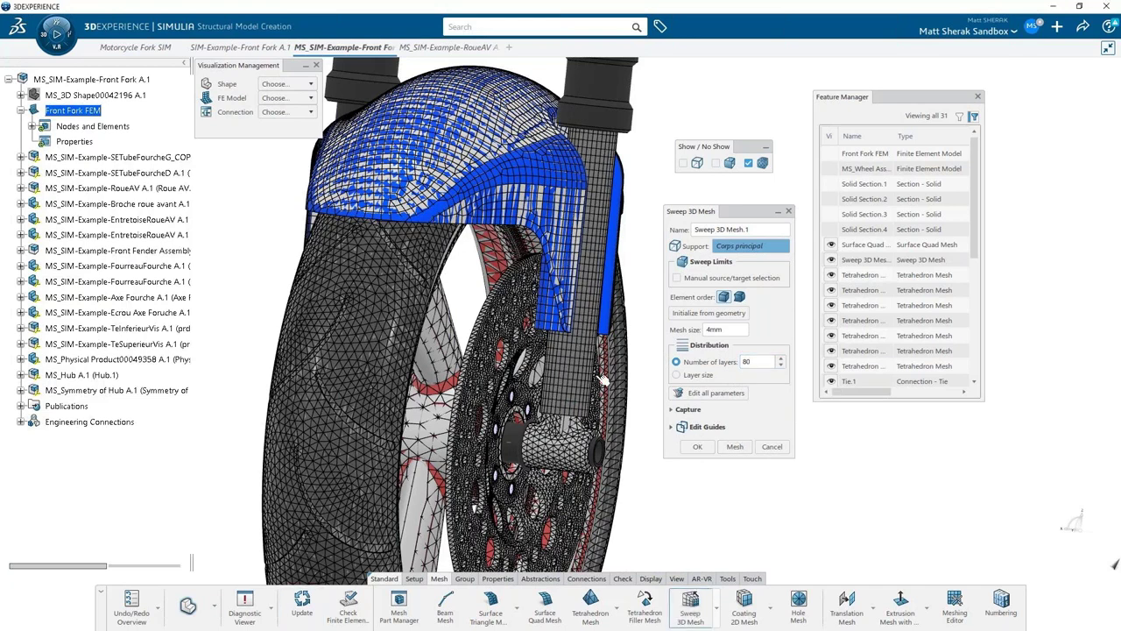
middle_drag(603, 379, 564, 310)
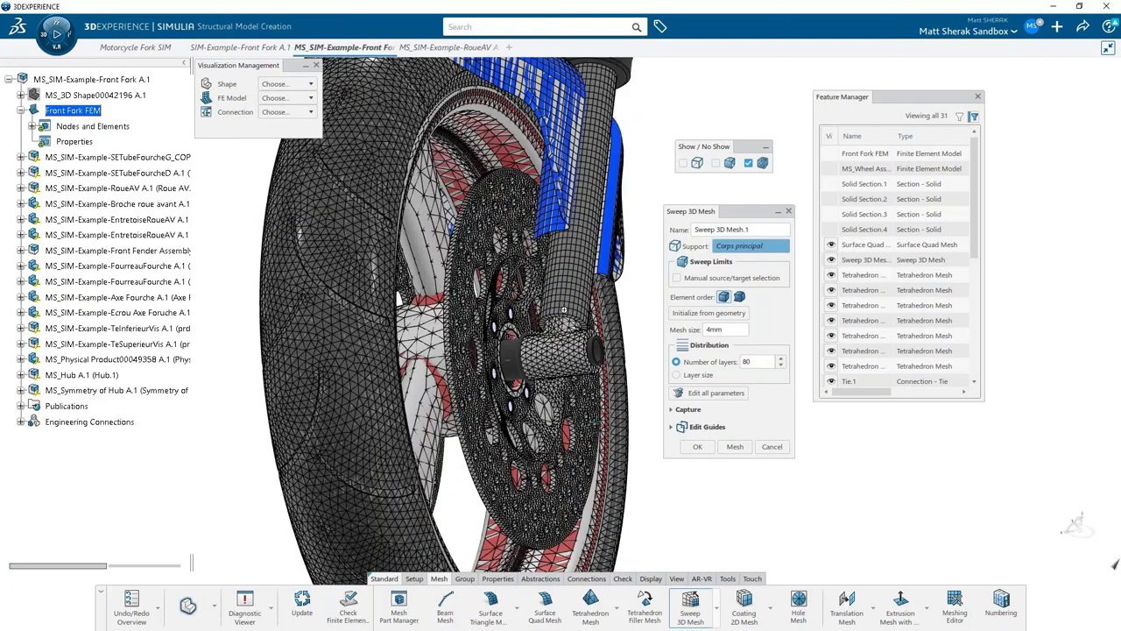
scroll(564, 310, up, 3)
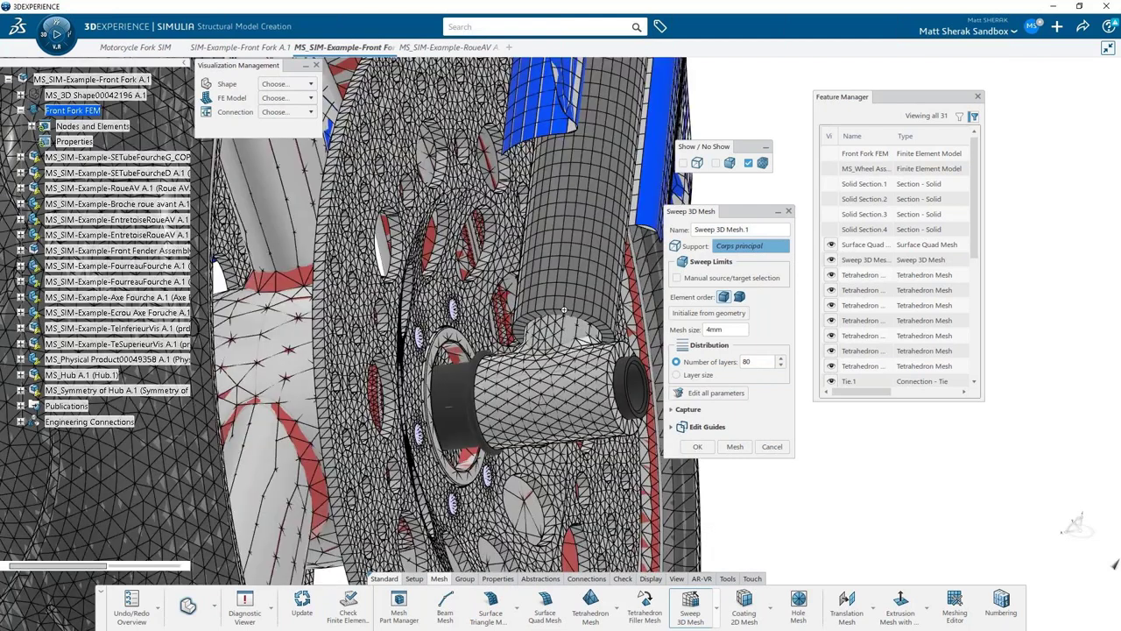
scroll(564, 310, down, 5)
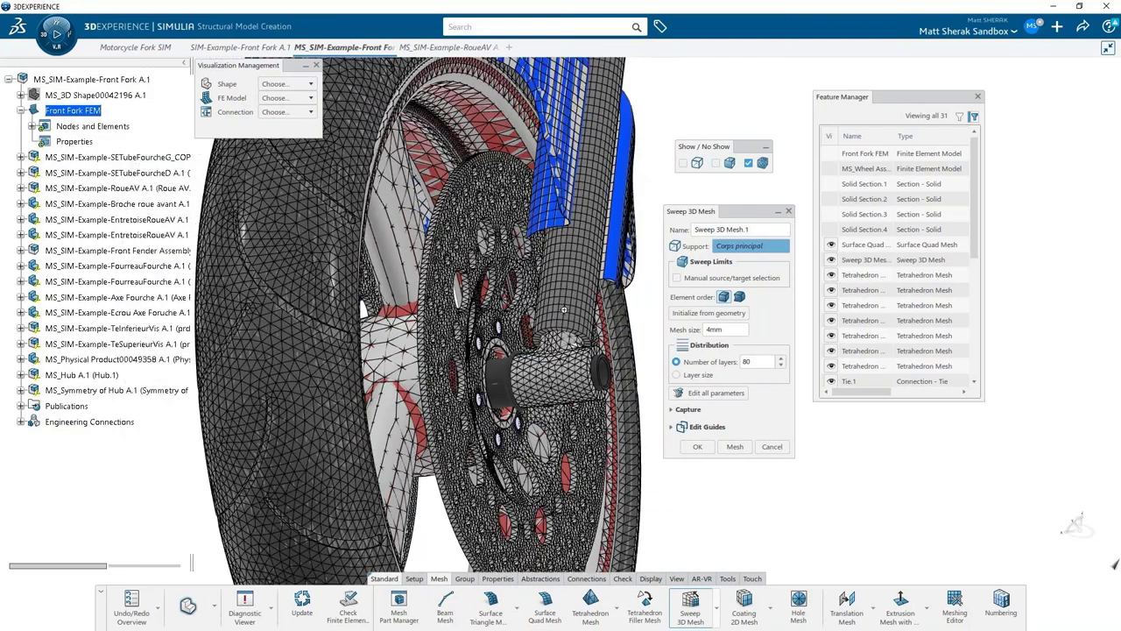
click(698, 447)
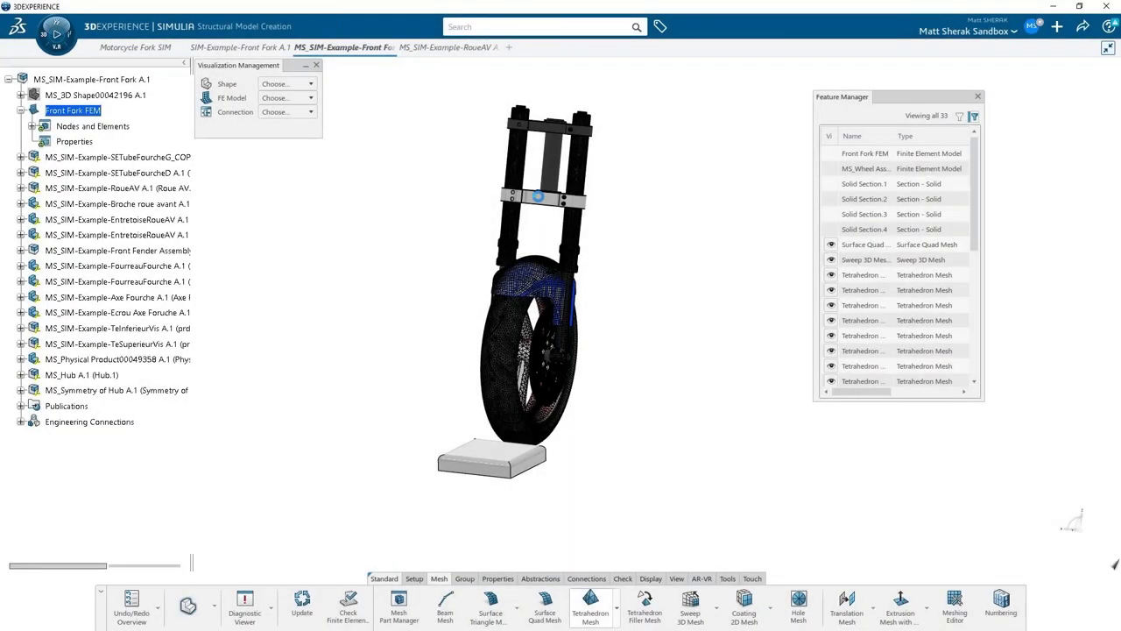
- Assign a tetrahedron mesh to the lower fork clamp and select the right-hand pair of bolt holes for a 2 mm local mesh size
scroll(538, 196, up, 5)
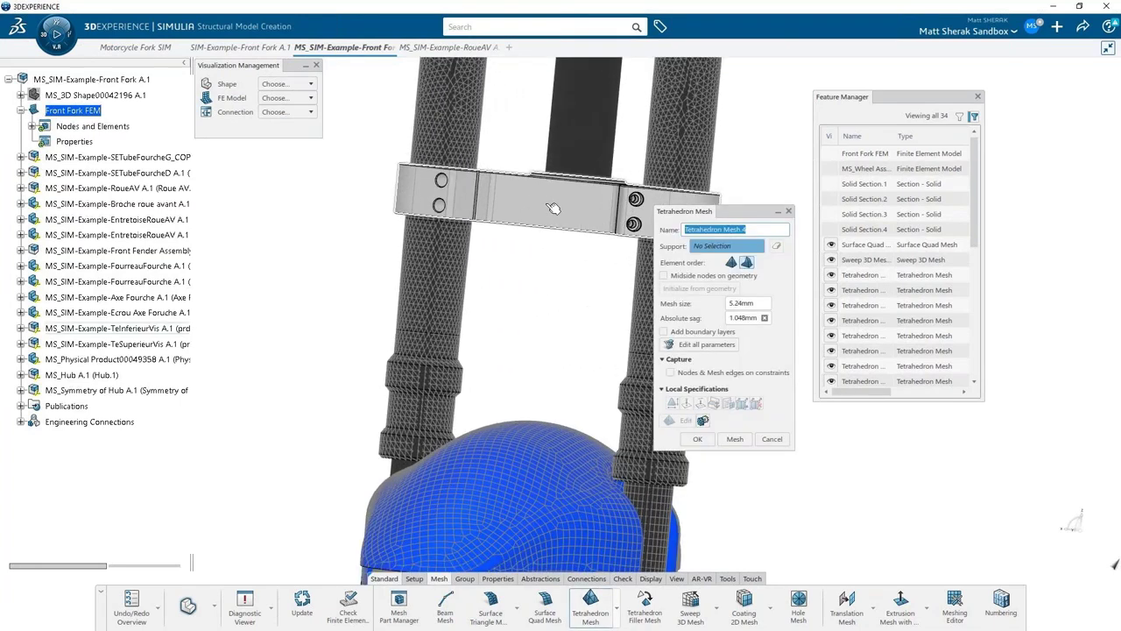
click(553, 208)
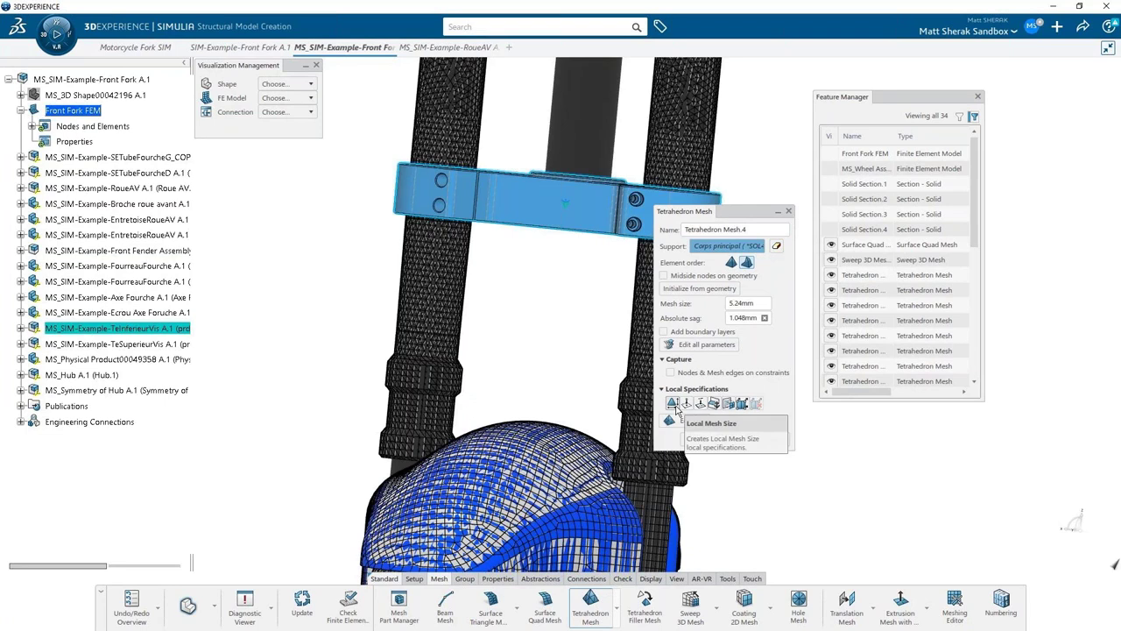
click(673, 403)
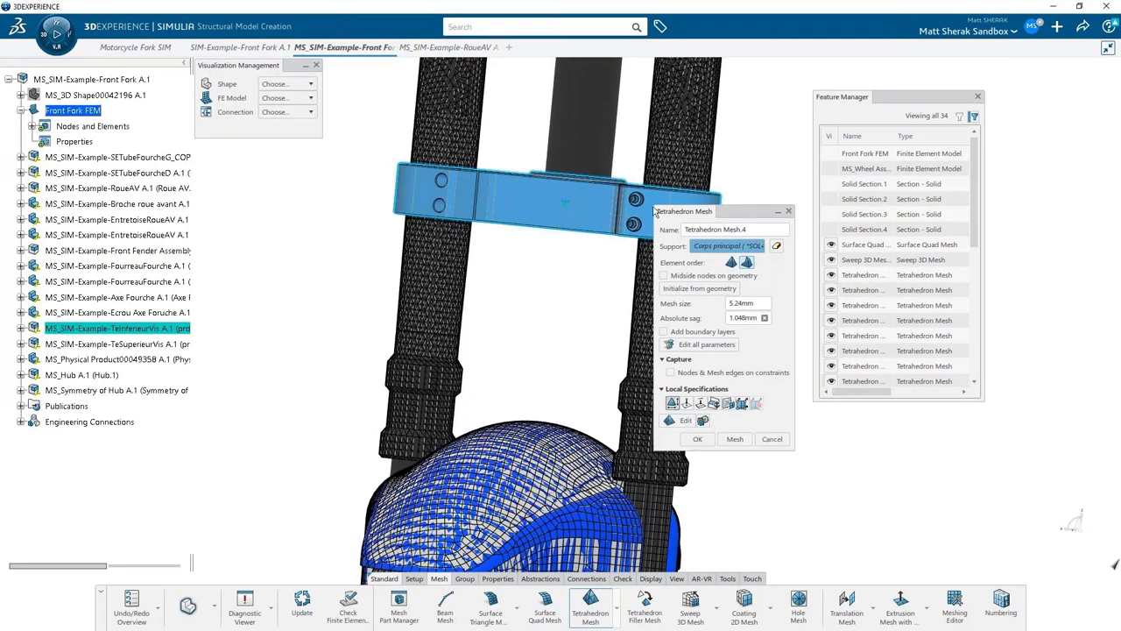
scroll(644, 204, up, 5)
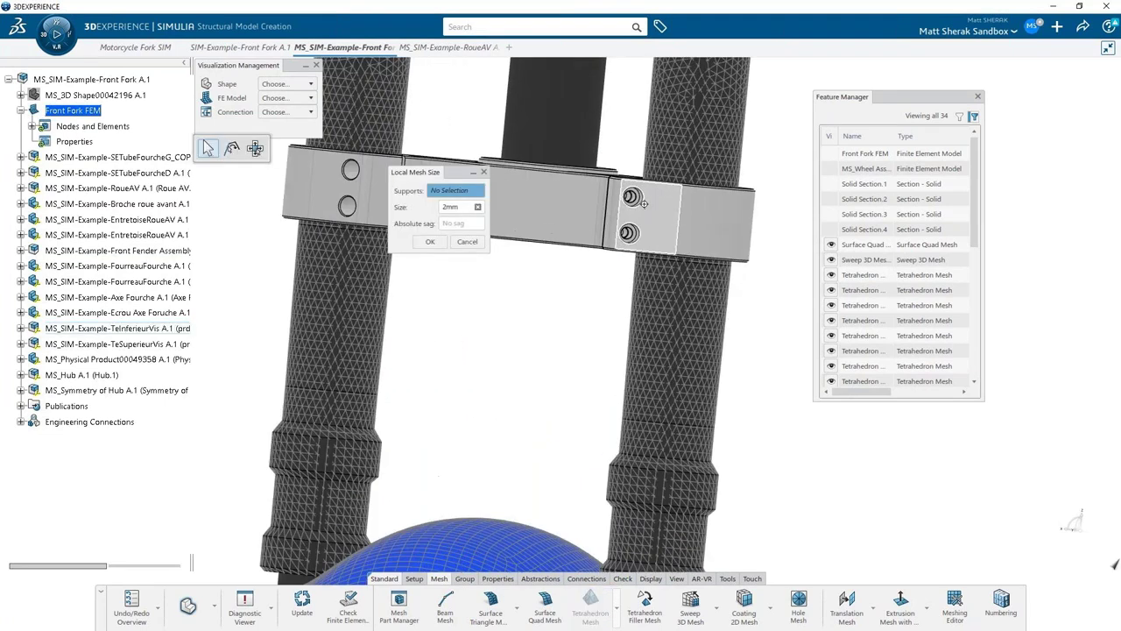
scroll(644, 203, up, 5)
click(647, 192)
click(648, 204)
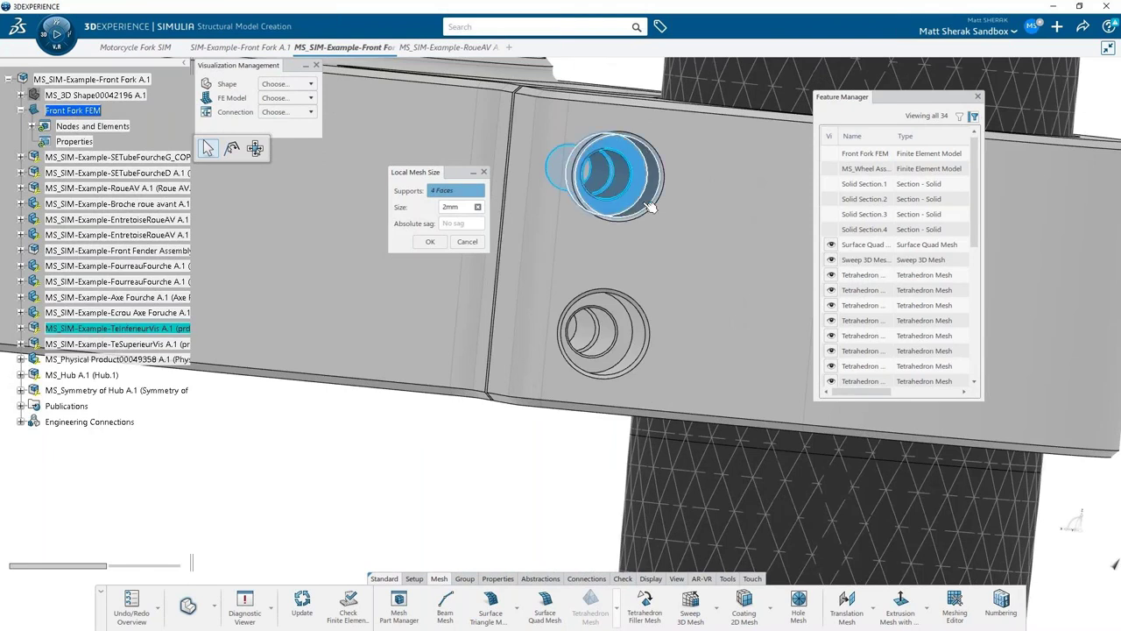
click(632, 338)
click(629, 341)
- Add the faces of the clamp's left-hand bolt holes to the selection and apply the 2 mm local mesh size
middle_drag(464, 345, 373, 314)
scroll(373, 314, down, 3)
scroll(270, 260, up, 5)
click(270, 260)
click(270, 260)
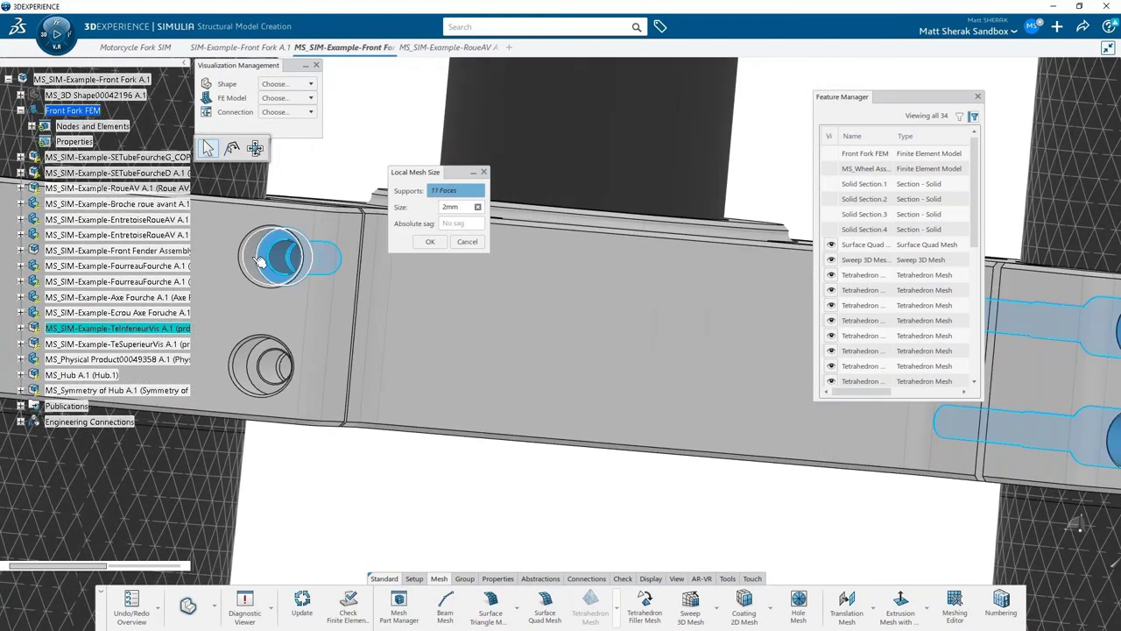
click(263, 368)
click(267, 368)
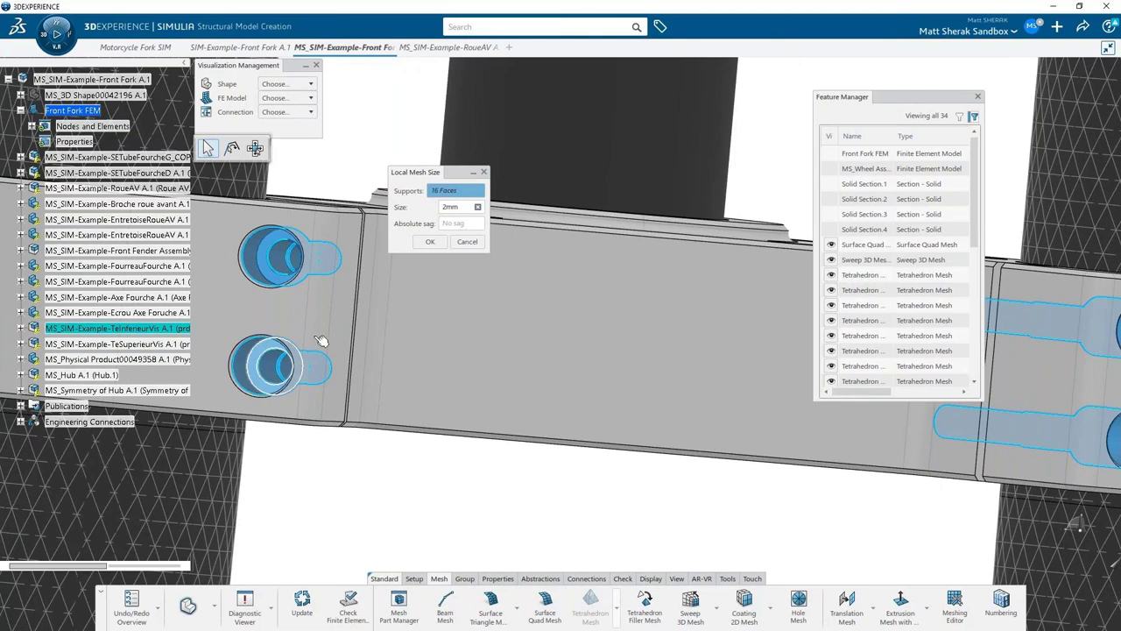
click(430, 242)
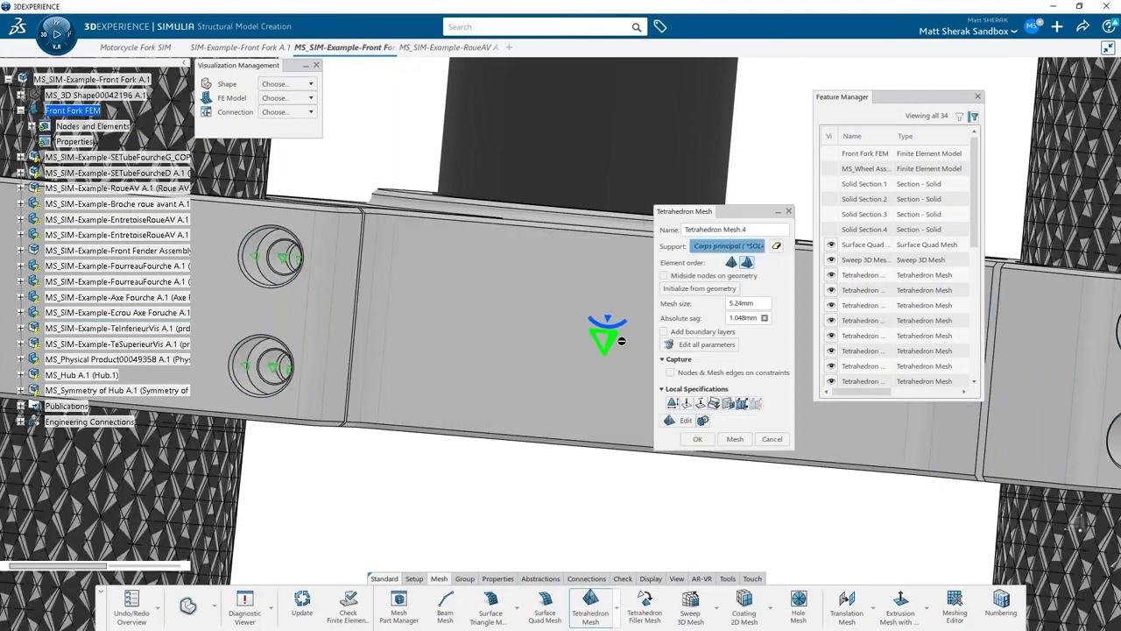
- Generate and accept the lower clamp's tetrahedron mesh, then check the refinement around its bolt holes
scroll(622, 342, down, 3)
click(734, 439)
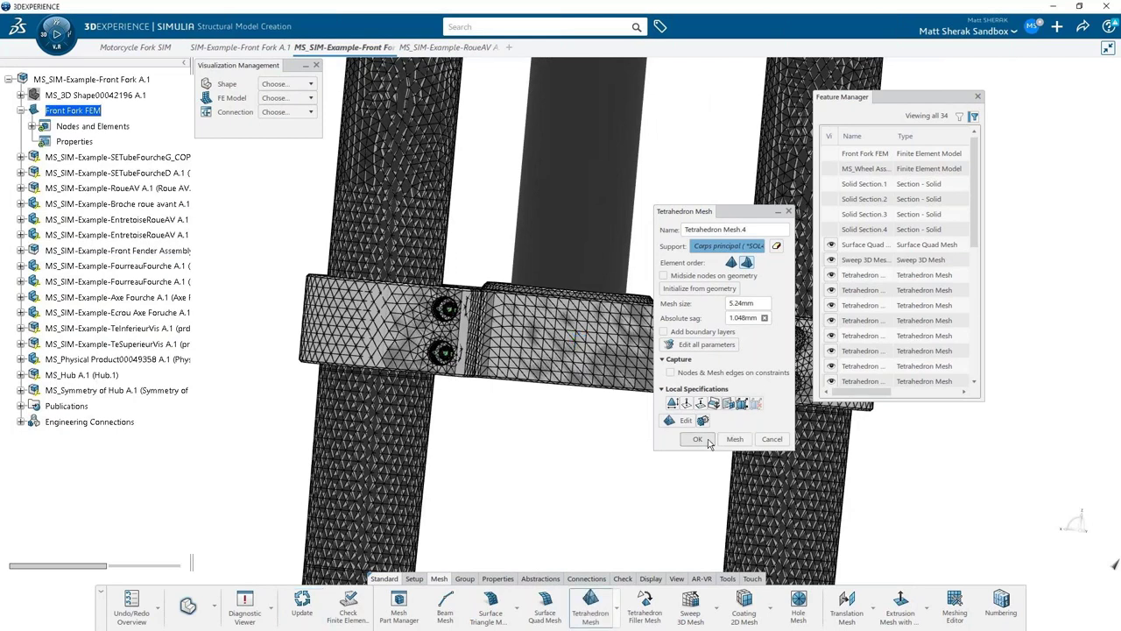
click(707, 441)
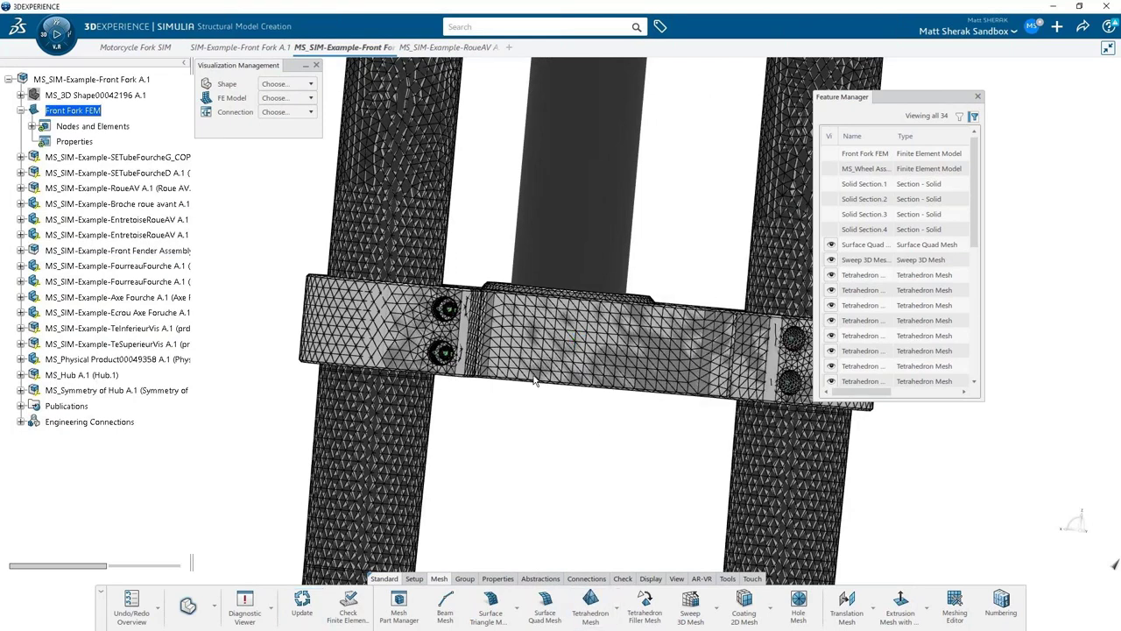
scroll(782, 350, up, 5)
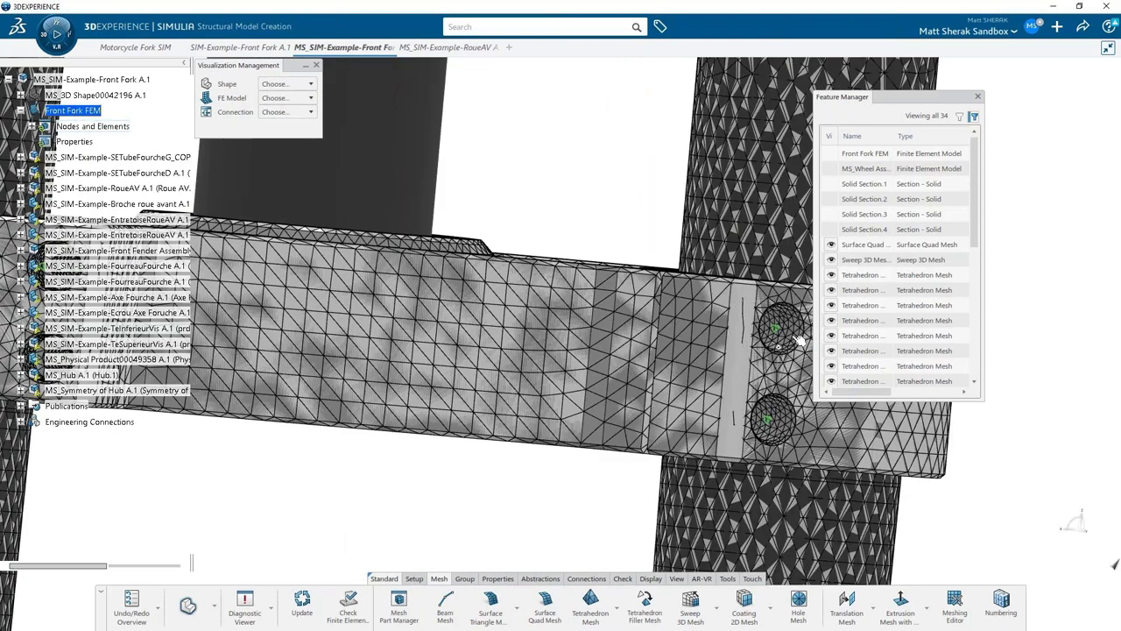
scroll(547, 427, down, 5)
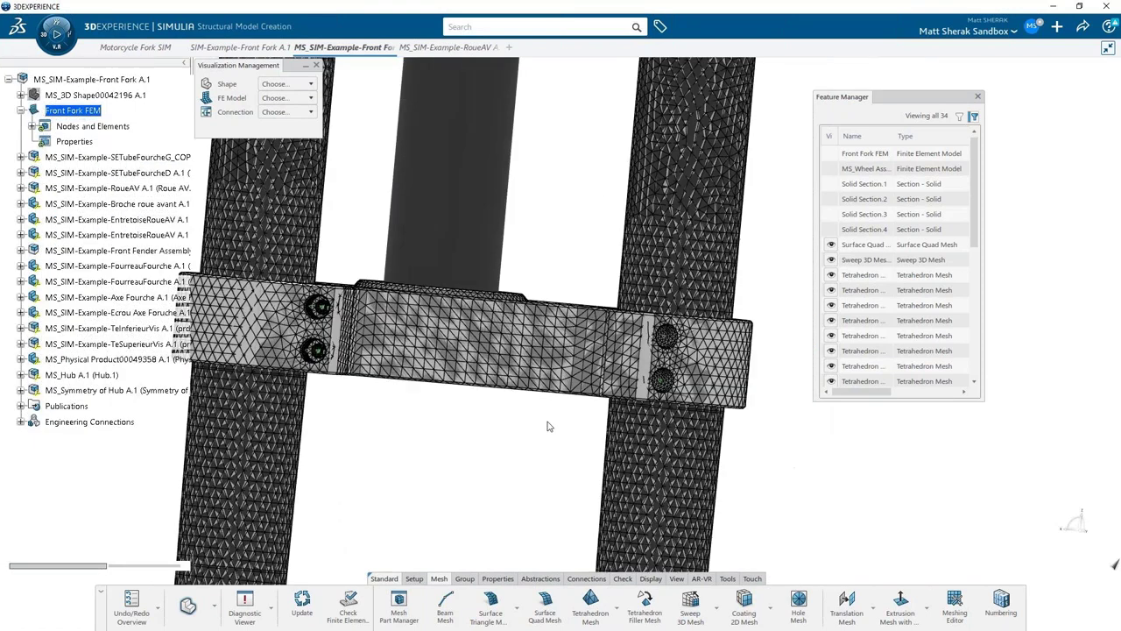
scroll(548, 427, down, 5)
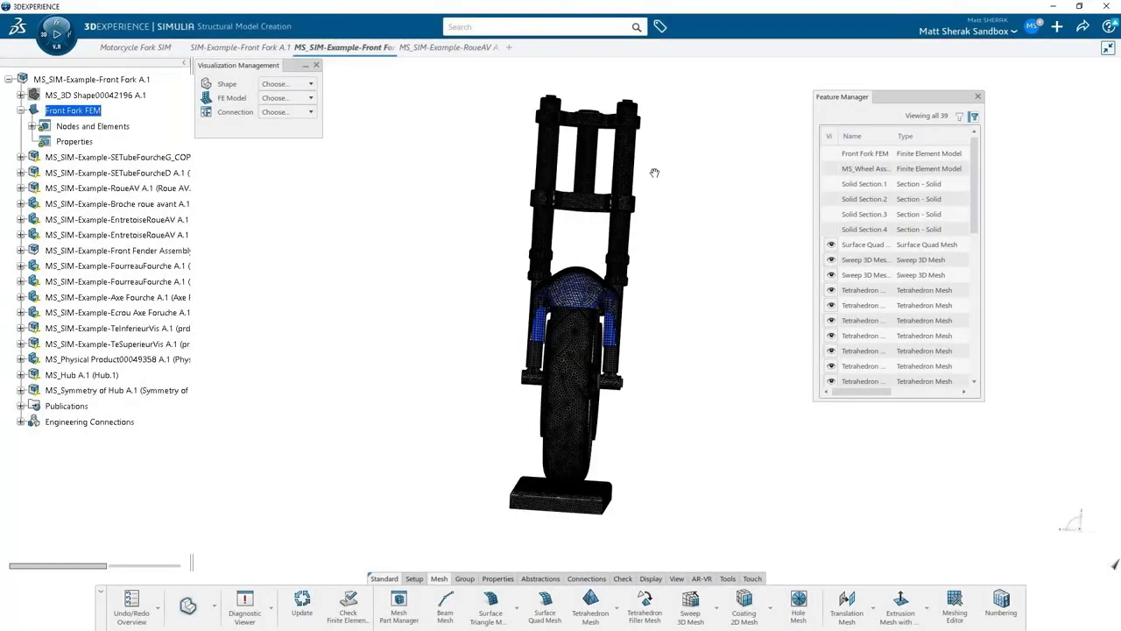
- Hide all finite element models so that only the fork assembly's geometry is shown
middle_drag(655, 170, 687, 300)
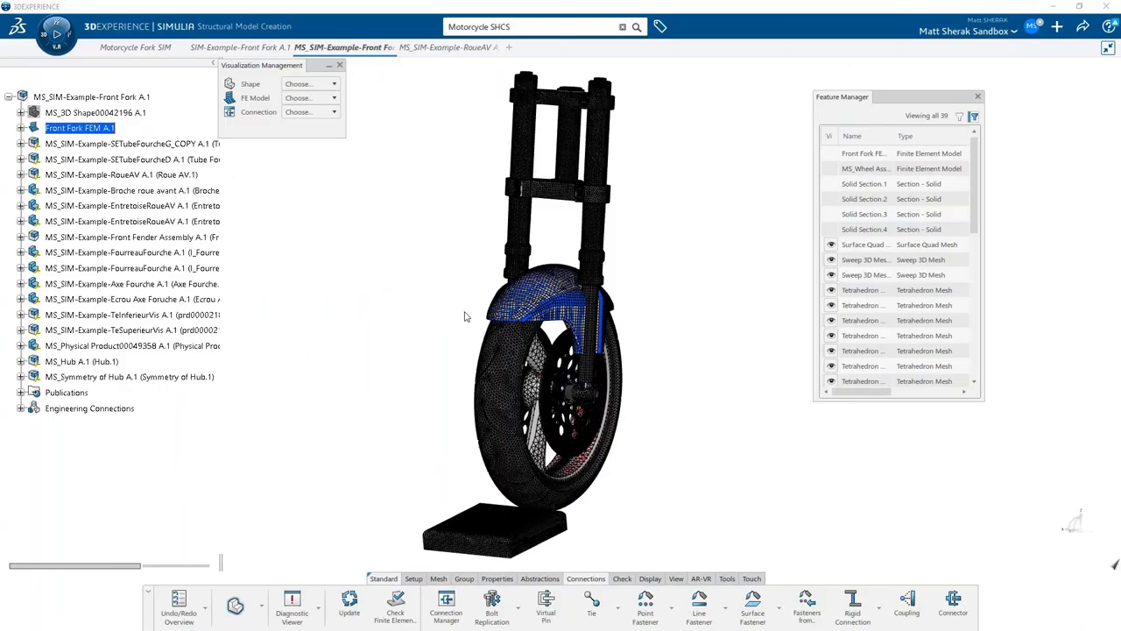
click(311, 97)
click(320, 126)
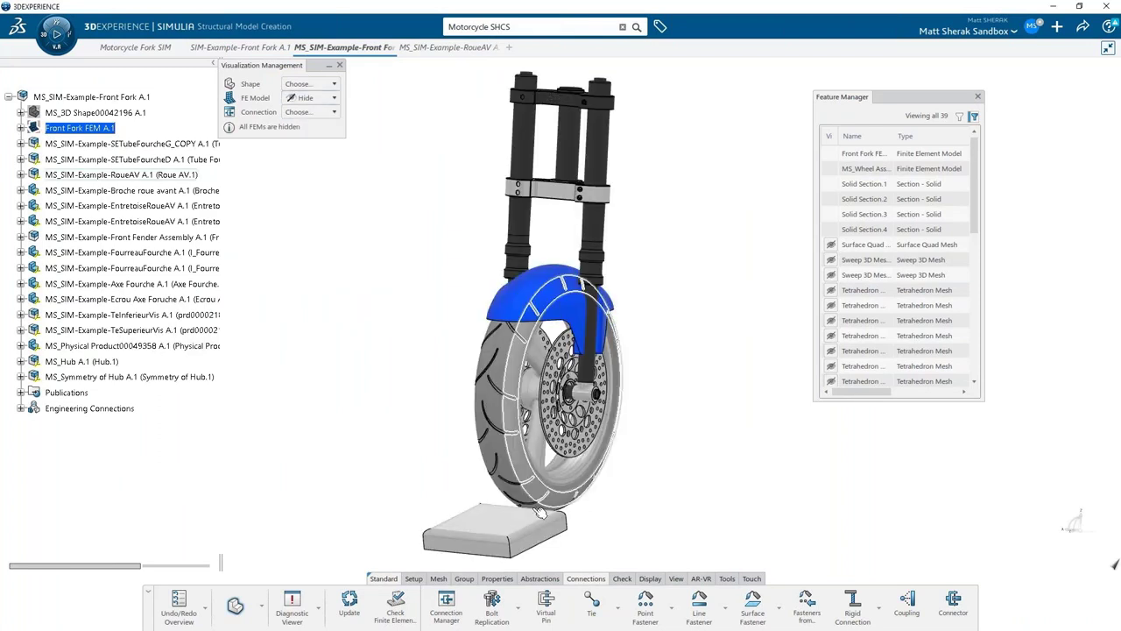
- Start a virtual bolt definition based on the Motorcycle SHCS template and expand its advanced settings
click(519, 611)
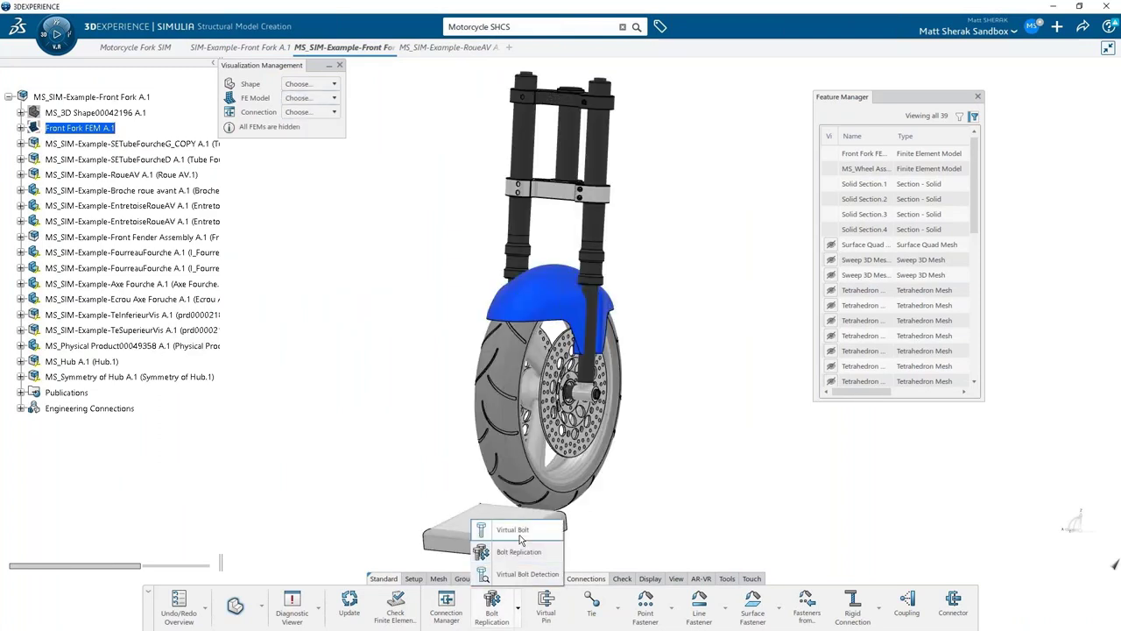
click(517, 531)
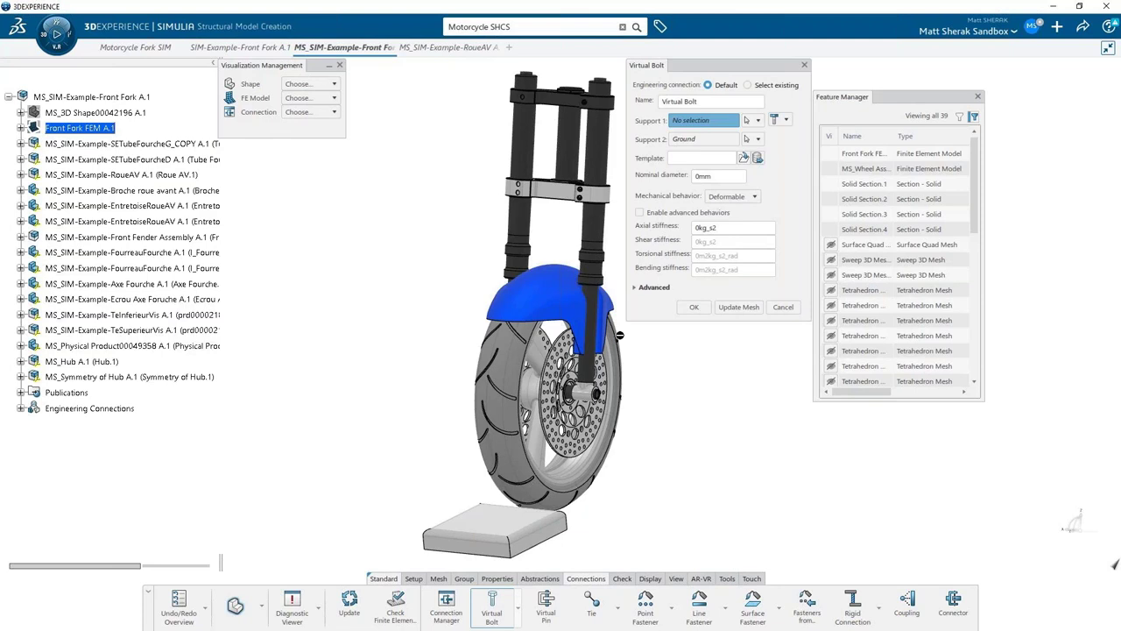
click(743, 159)
click(547, 27)
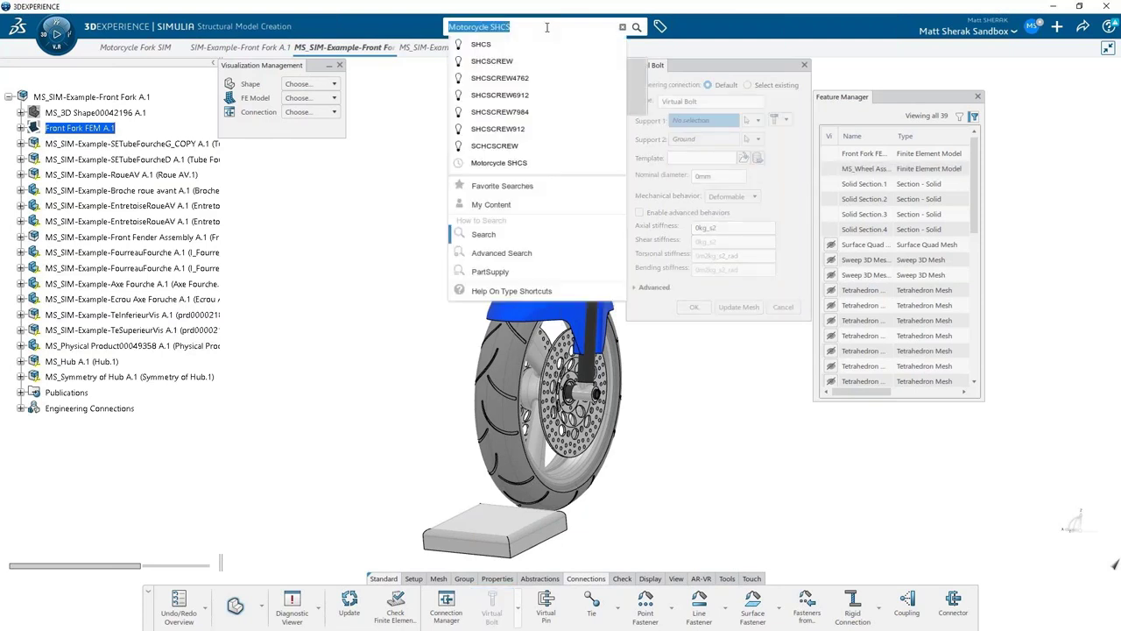
key(Return)
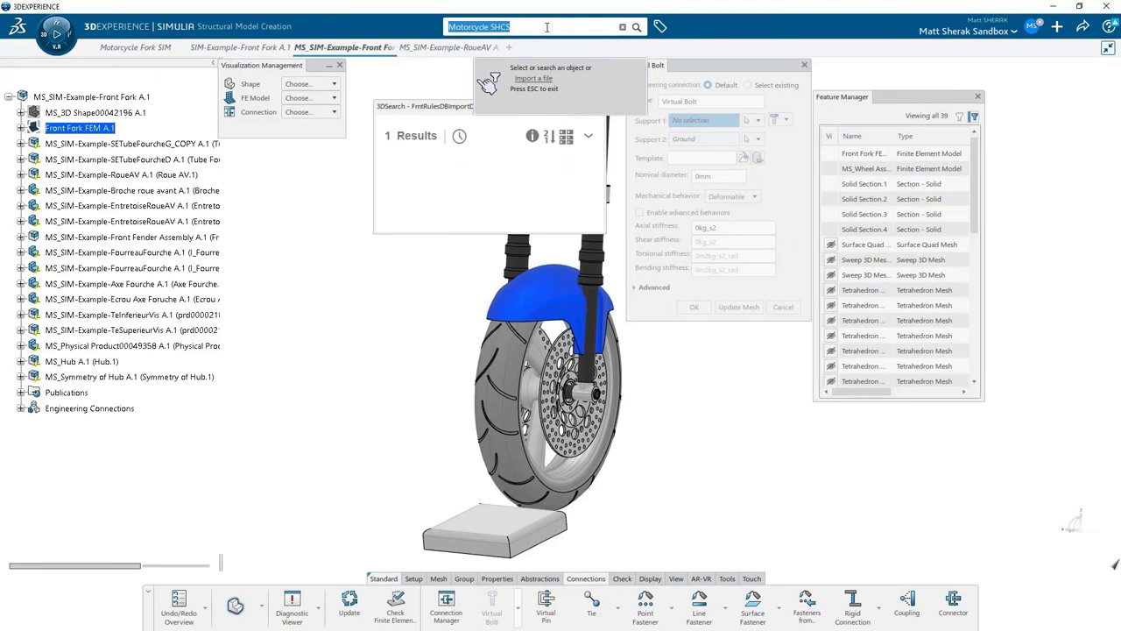
click(441, 175)
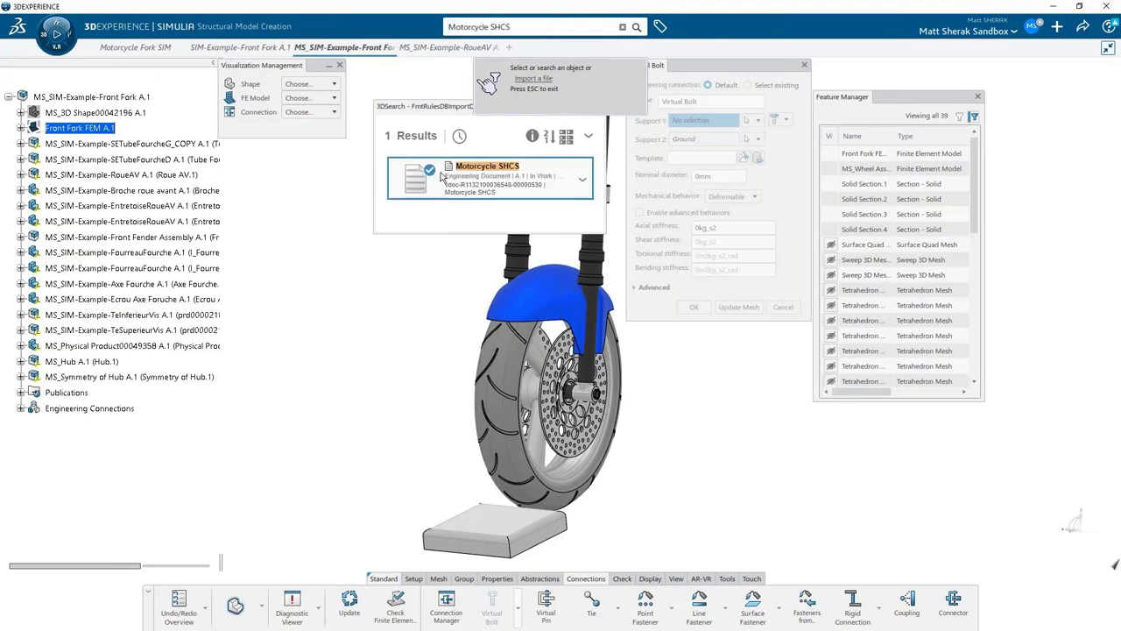
double_click(442, 177)
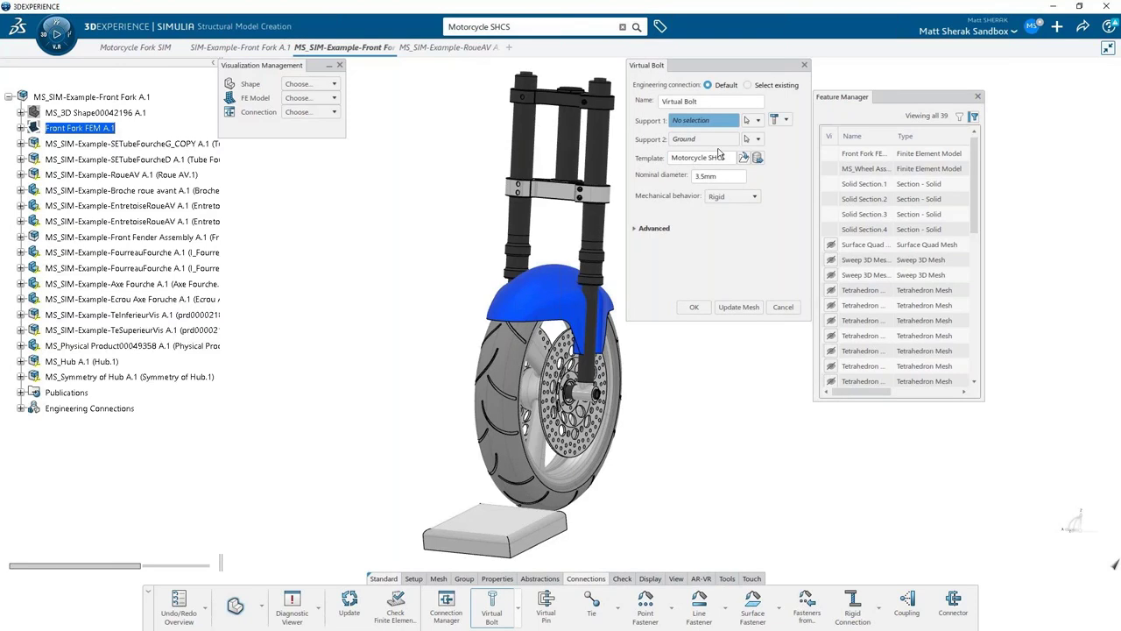
click(635, 229)
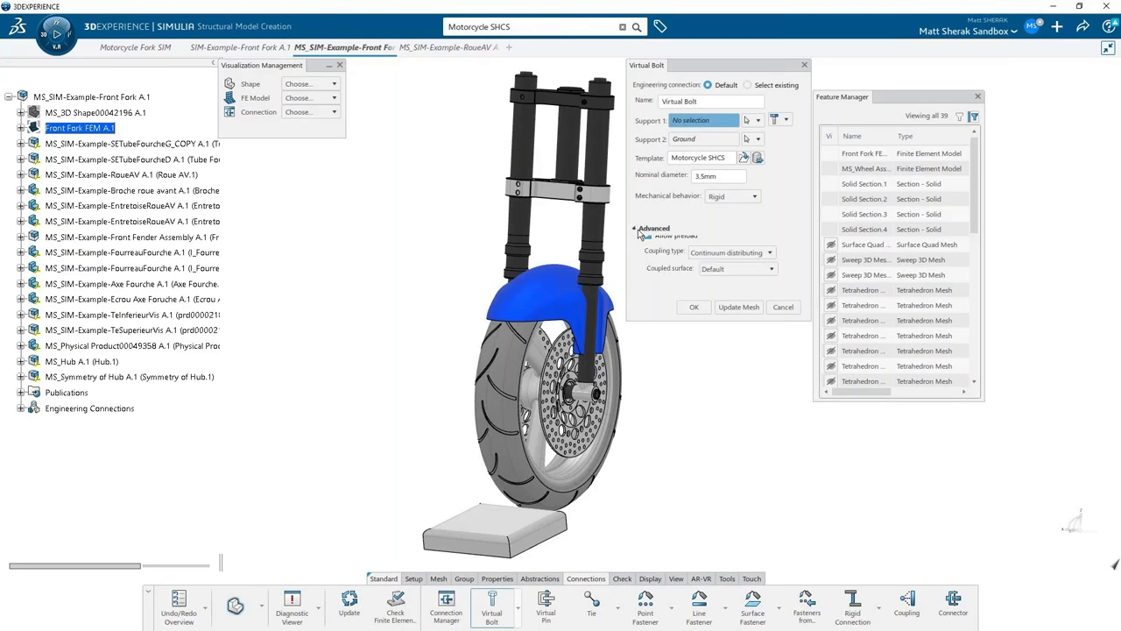
- Create the virtual bolt in the lower clamp's upper right-hand hole, using the bolt-head seat edge as support 1 and the inner hole face as support 2
scroll(582, 198, up, 5)
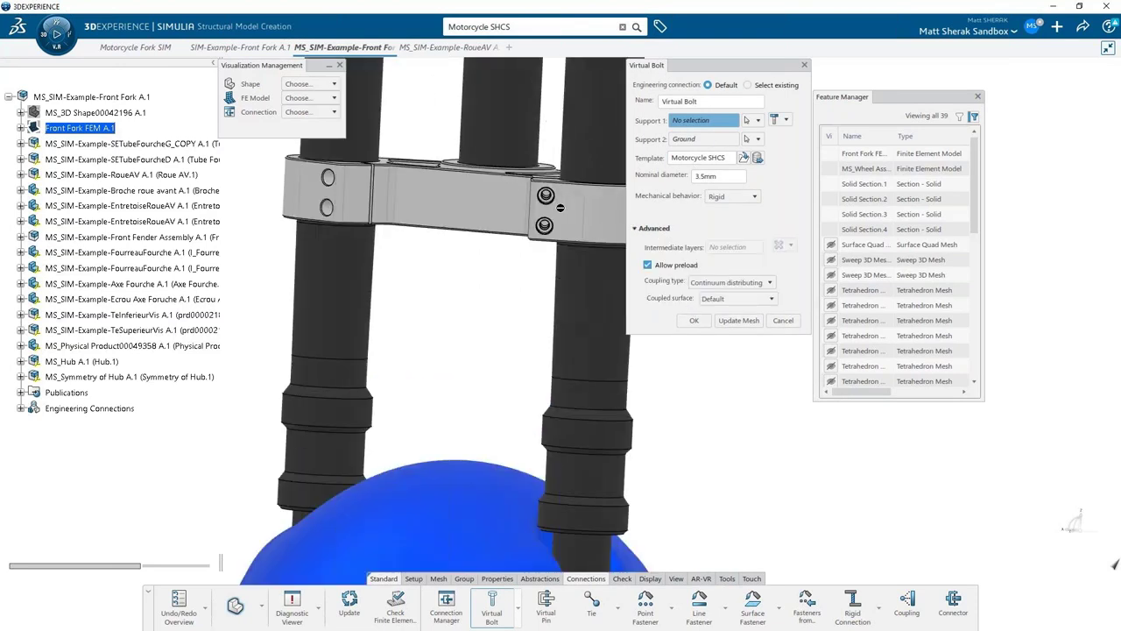
scroll(552, 204, up, 5)
scroll(522, 192, up, 1)
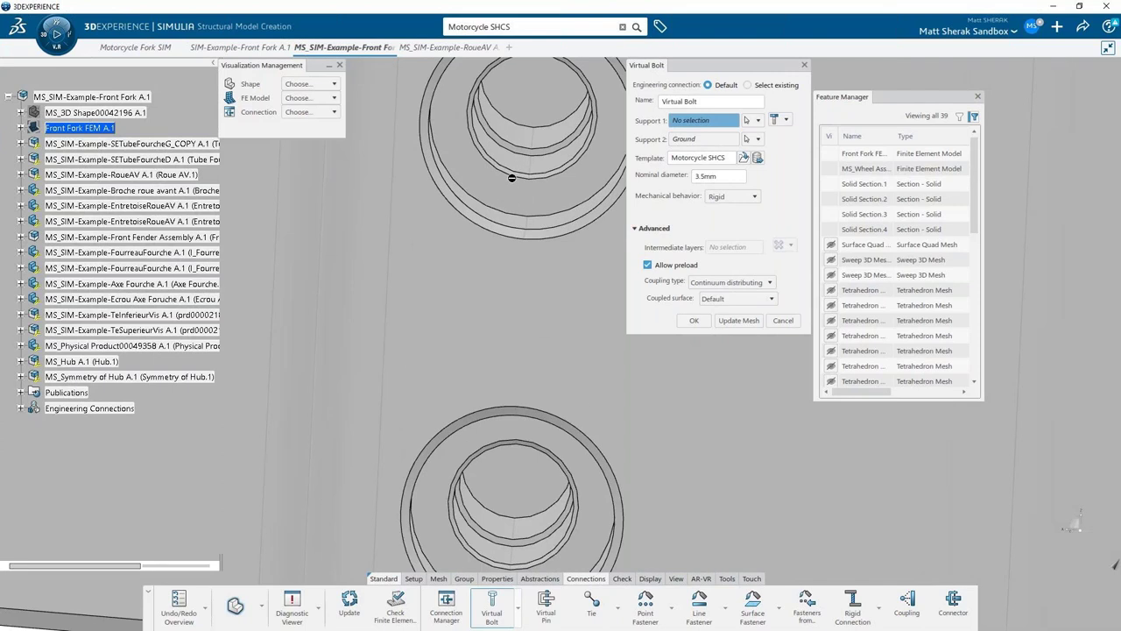
click(514, 179)
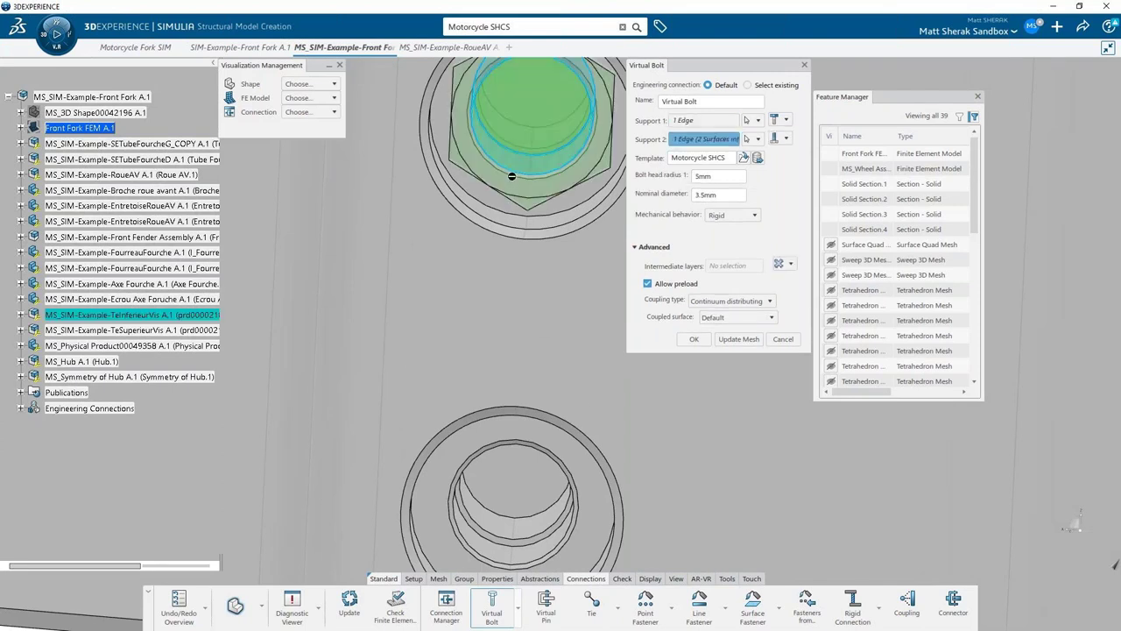
right_click(691, 141)
click(725, 182)
middle_drag(540, 172, 540, 122)
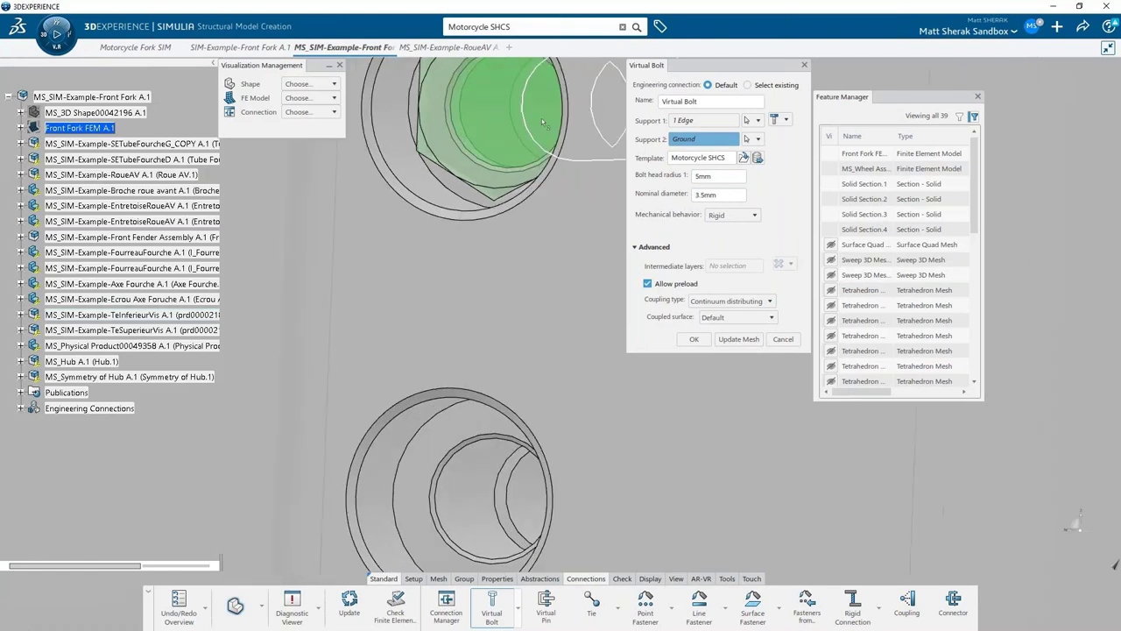
click(542, 119)
scroll(538, 132, down, 5)
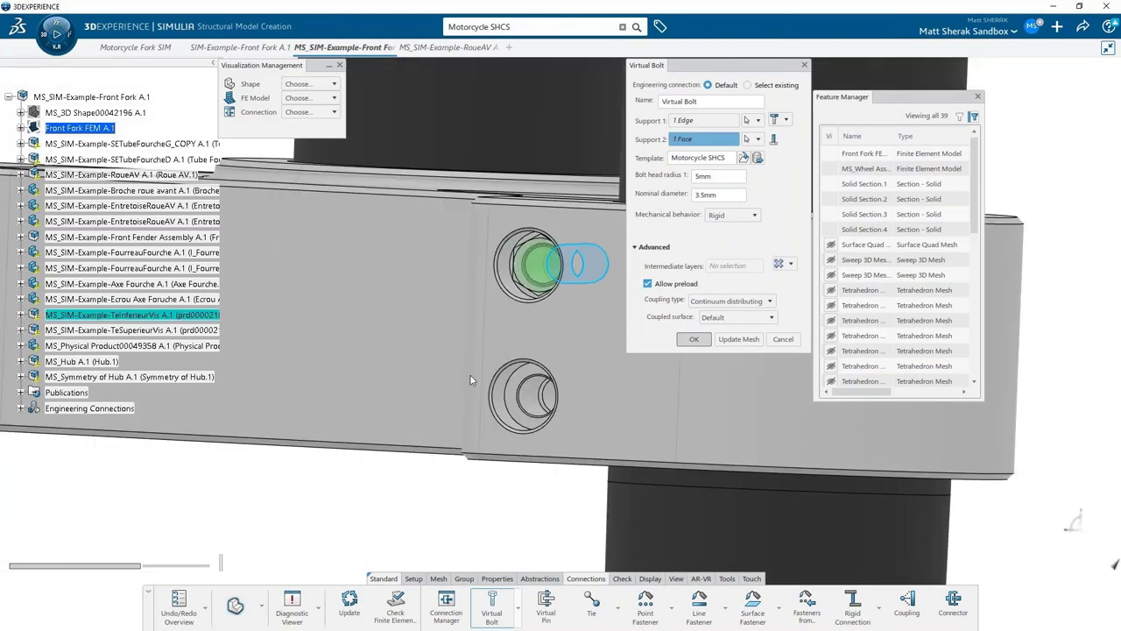
key(Return)
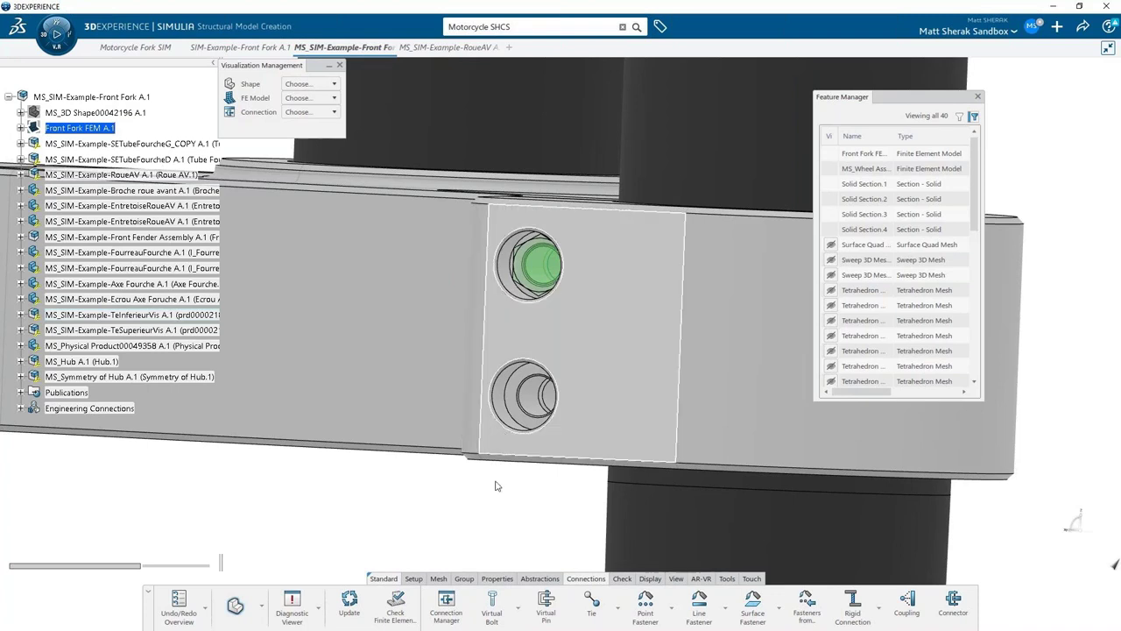
- Replicate the virtual bolt to the three other matching bolt holes of the lower fork clamp
click(517, 607)
click(518, 552)
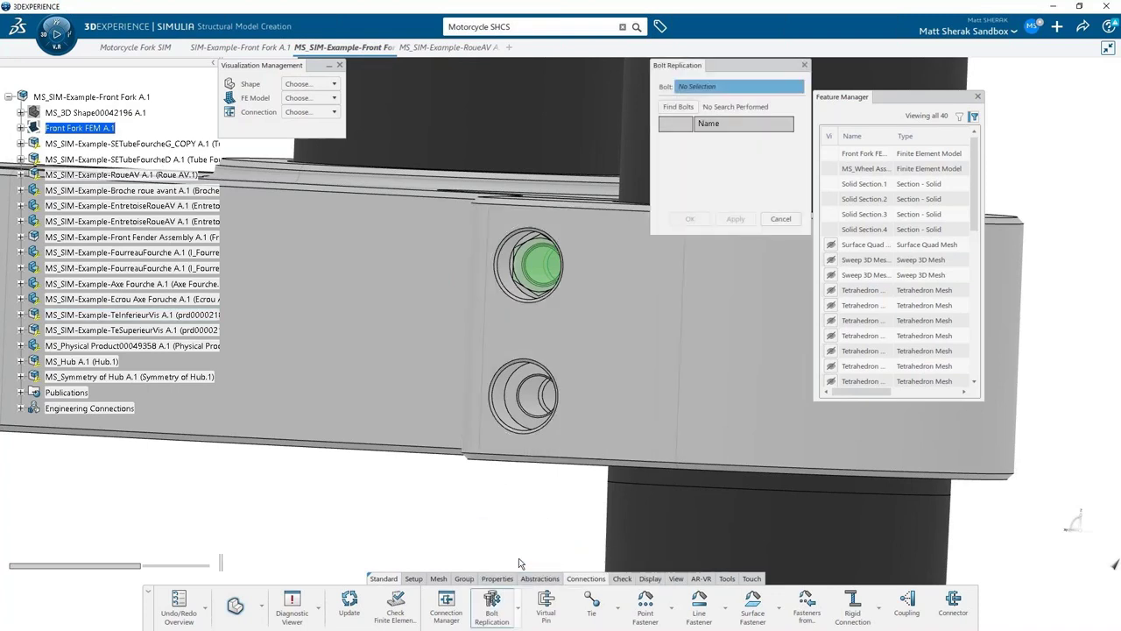
click(536, 264)
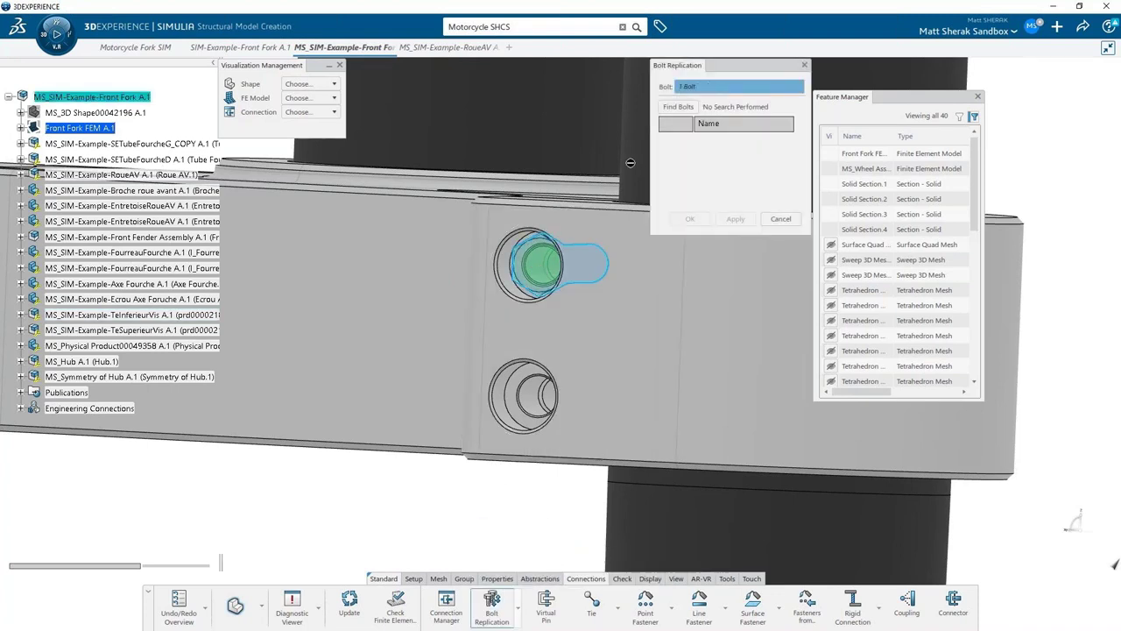
click(679, 107)
click(714, 142)
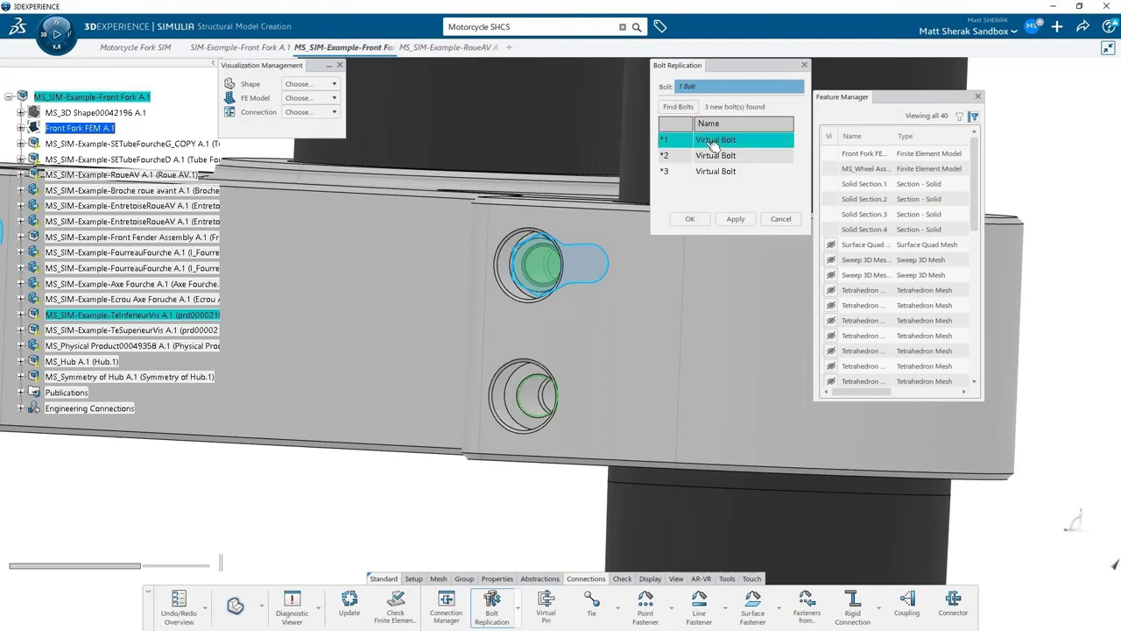
shift+click(716, 171)
scroll(400, 379, down, 3)
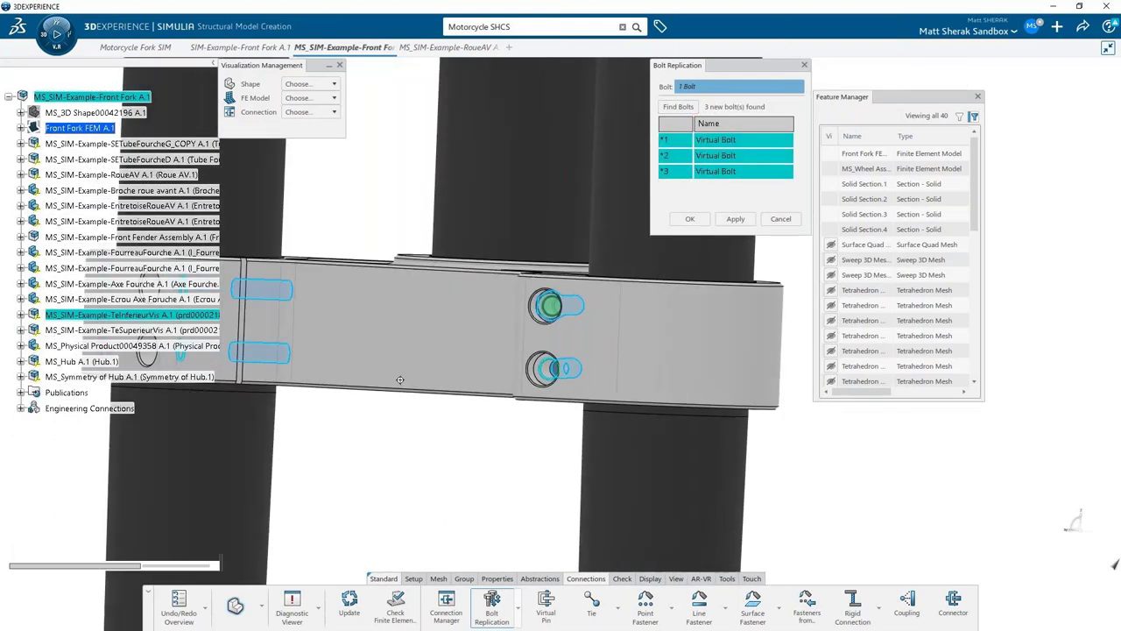
click(691, 220)
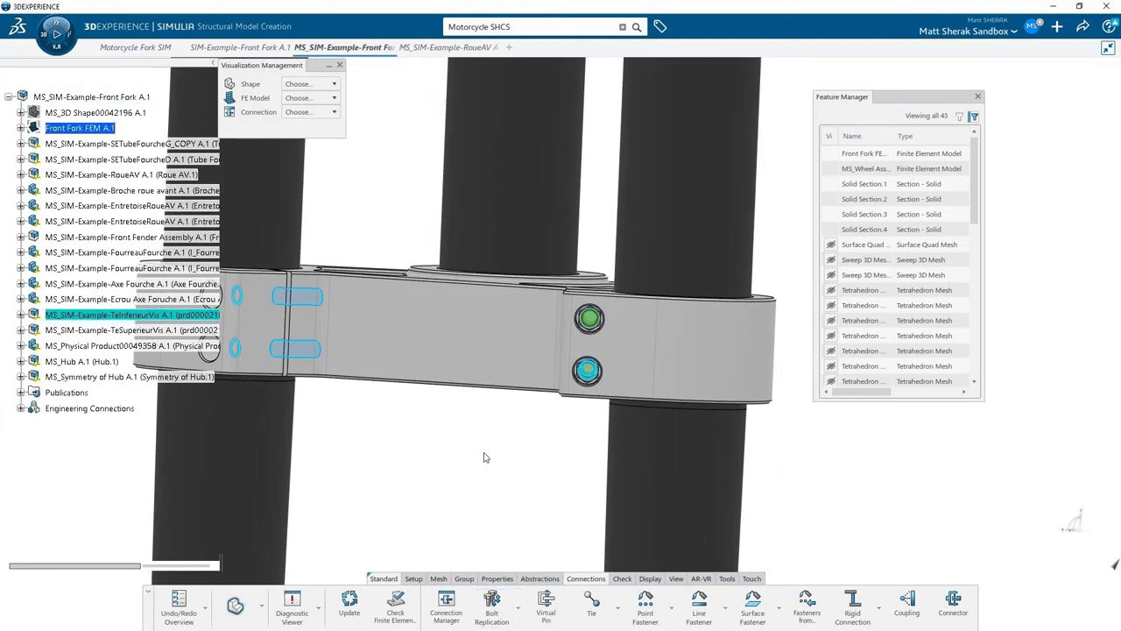
mouse_move(456, 472)
middle_down()
mouse_move(480, 476)
mouse_move(458, 465)
mouse_move(464, 484)
middle_up()
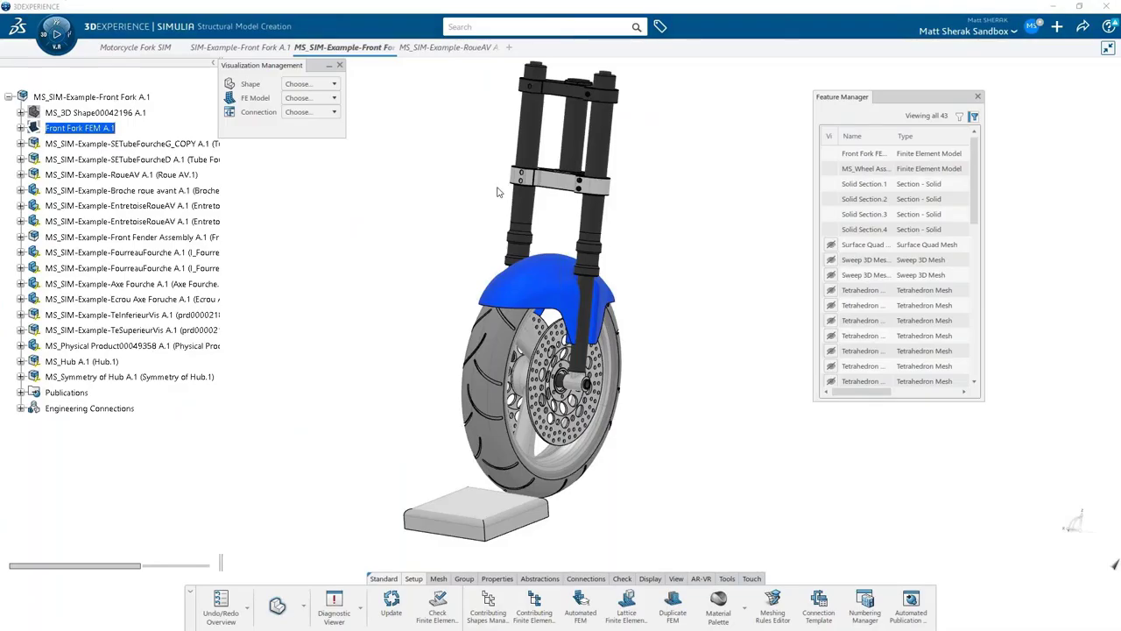
- Open the Material Definition app in a new tab and collapse the tree of materials in session
click(510, 48)
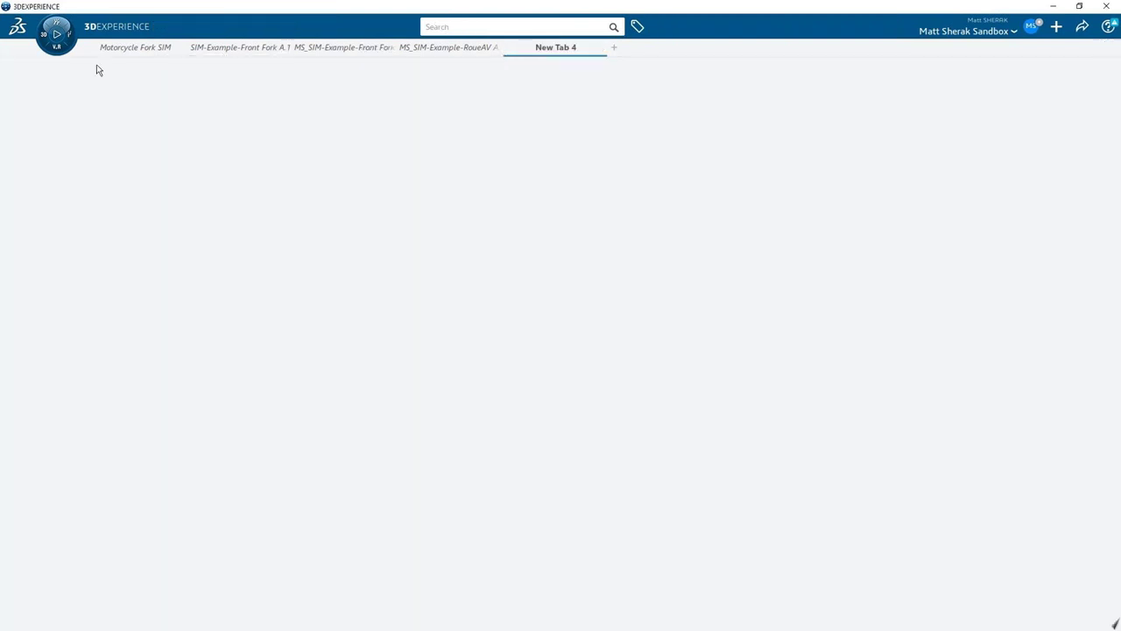
click(57, 44)
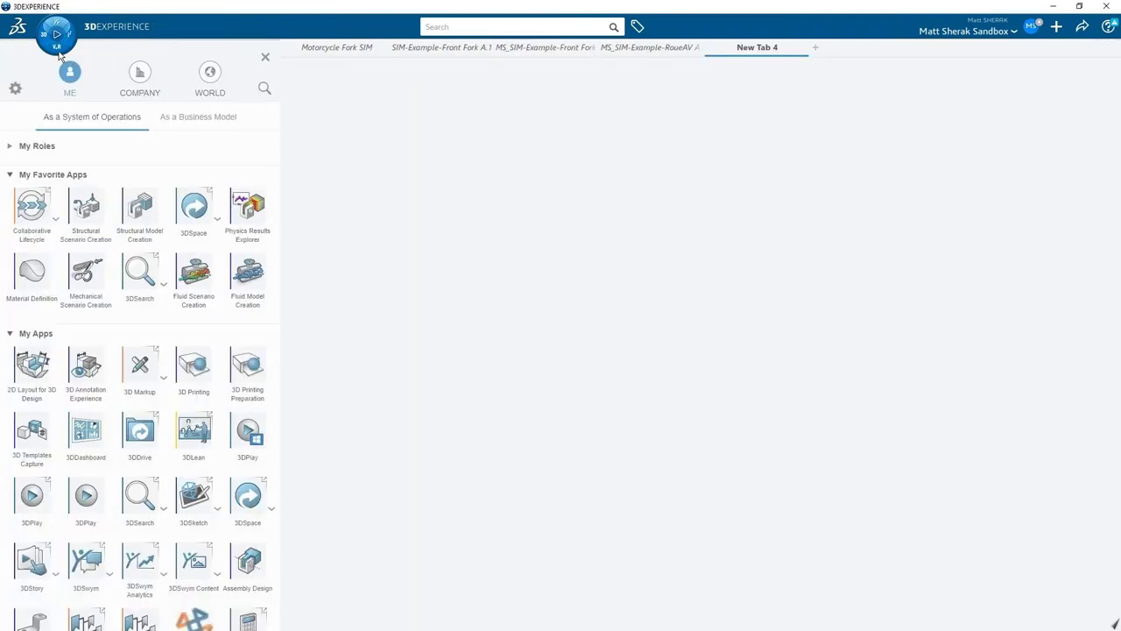
click(32, 289)
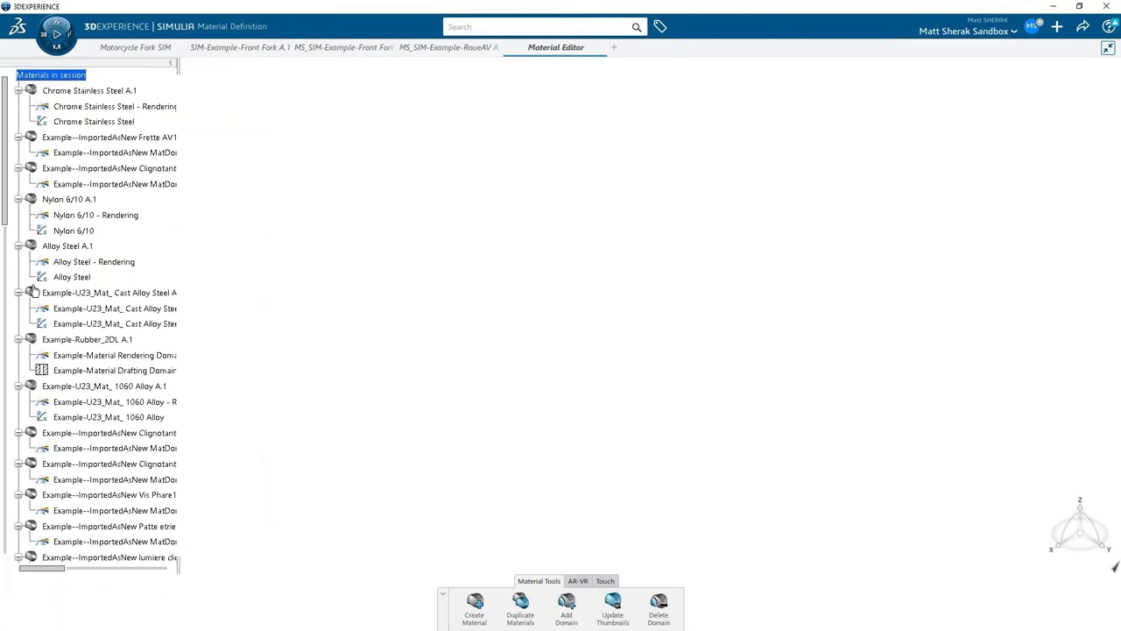
right_click(39, 76)
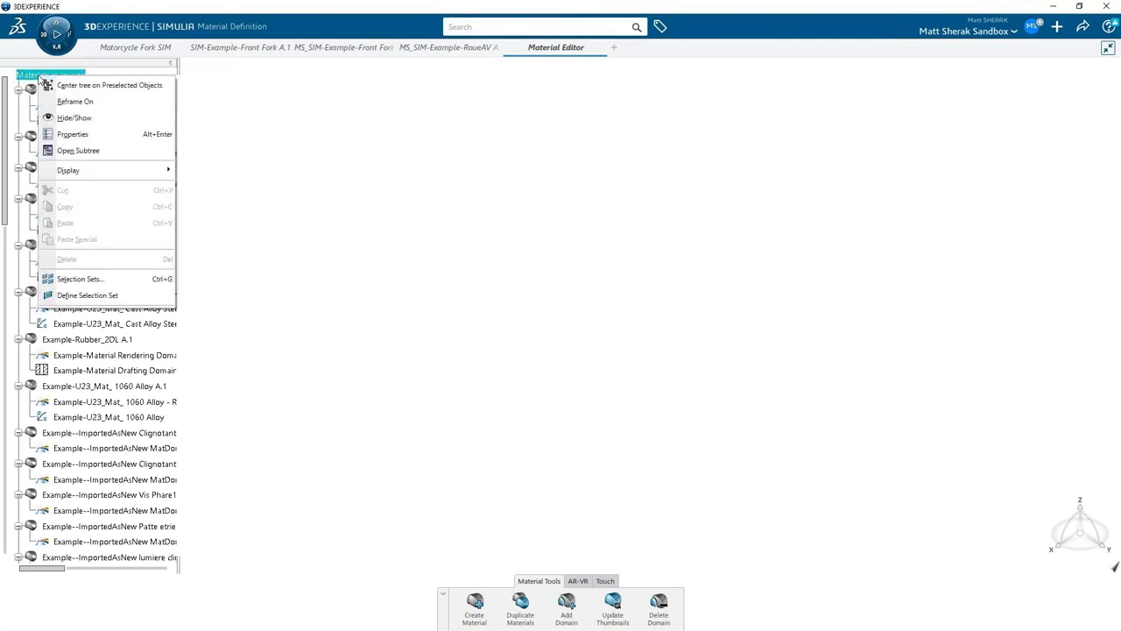
mouse_move(94, 171)
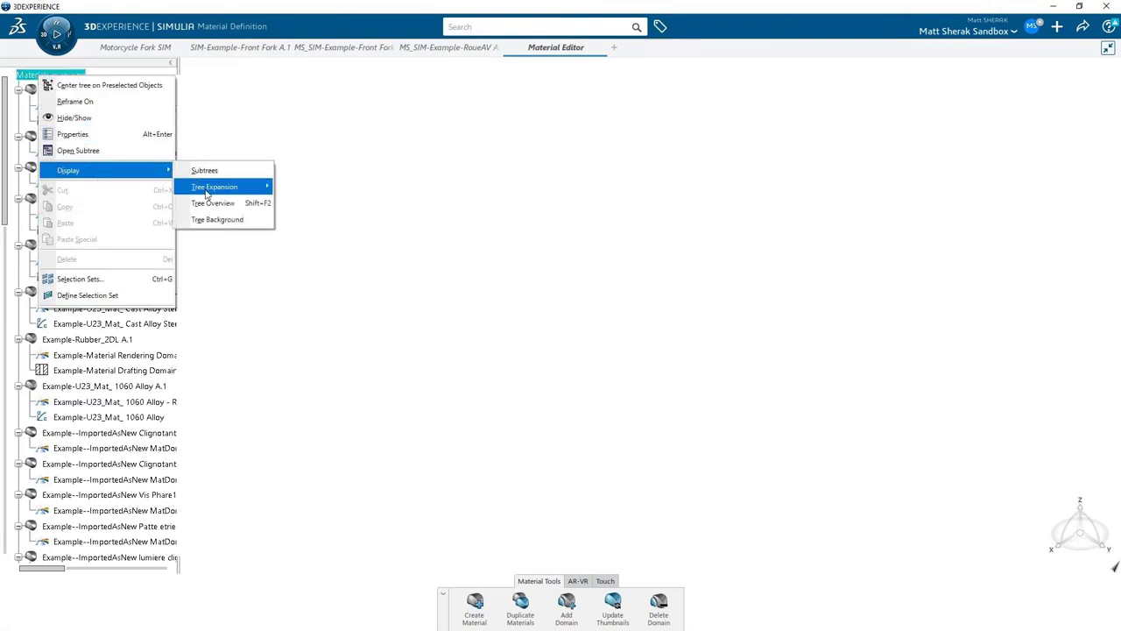
mouse_move(251, 191)
click(317, 236)
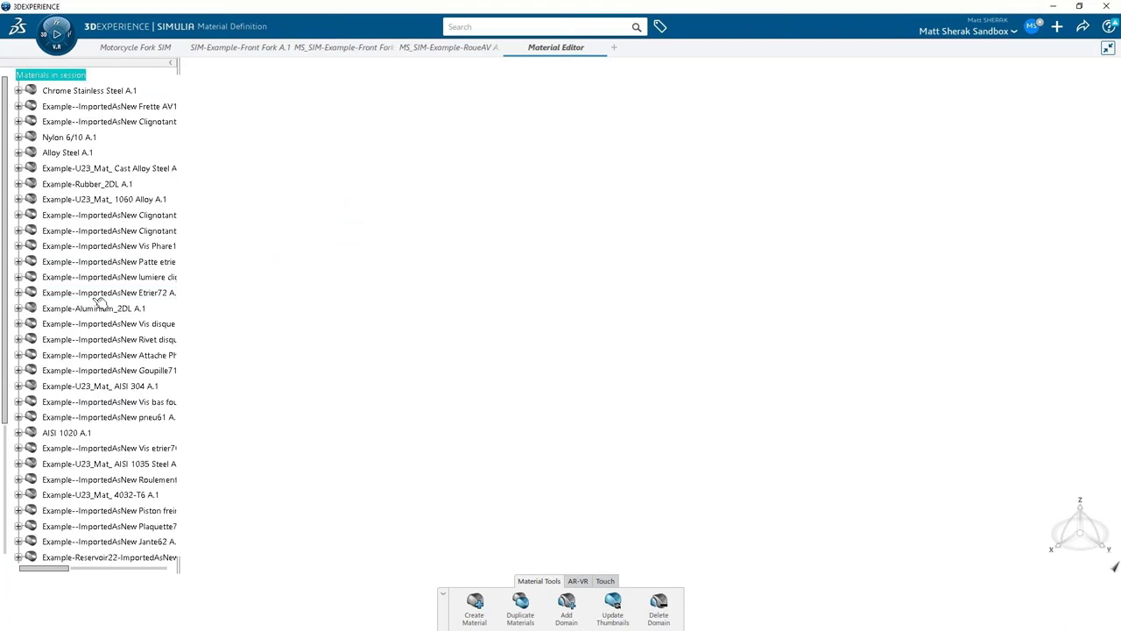
- Review the Hyperelastic definition and strain energy potential options in the simulation domain of the DEMO-Rubber Hyperelastic material
scroll(94, 302, down, 3)
scroll(93, 302, down, 5)
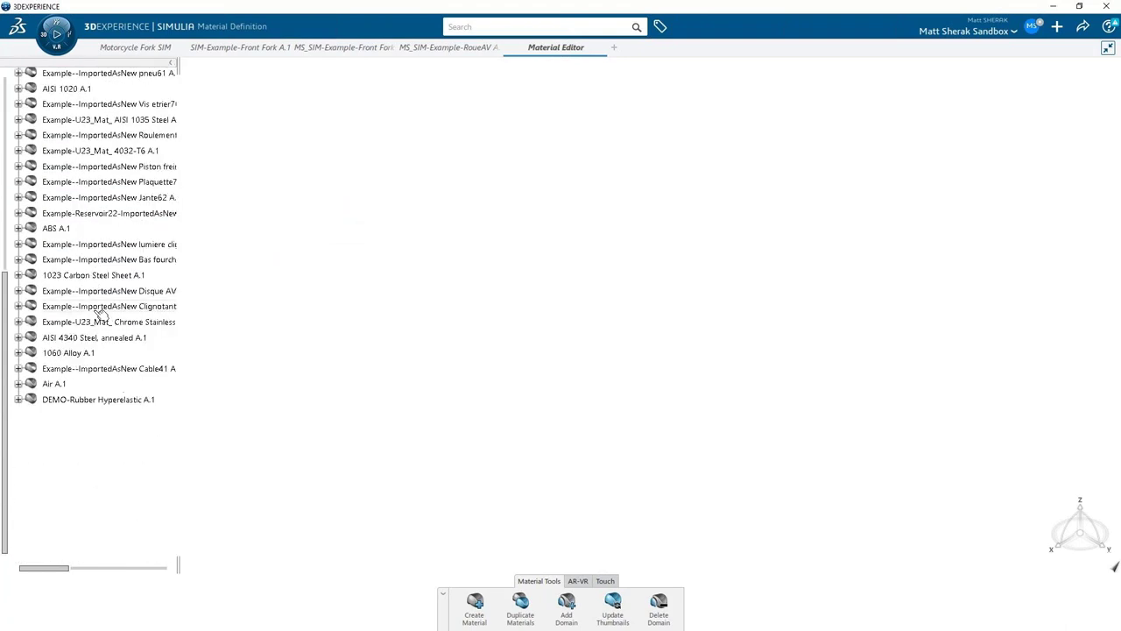
click(102, 402)
click(18, 399)
click(88, 416)
double_click(88, 419)
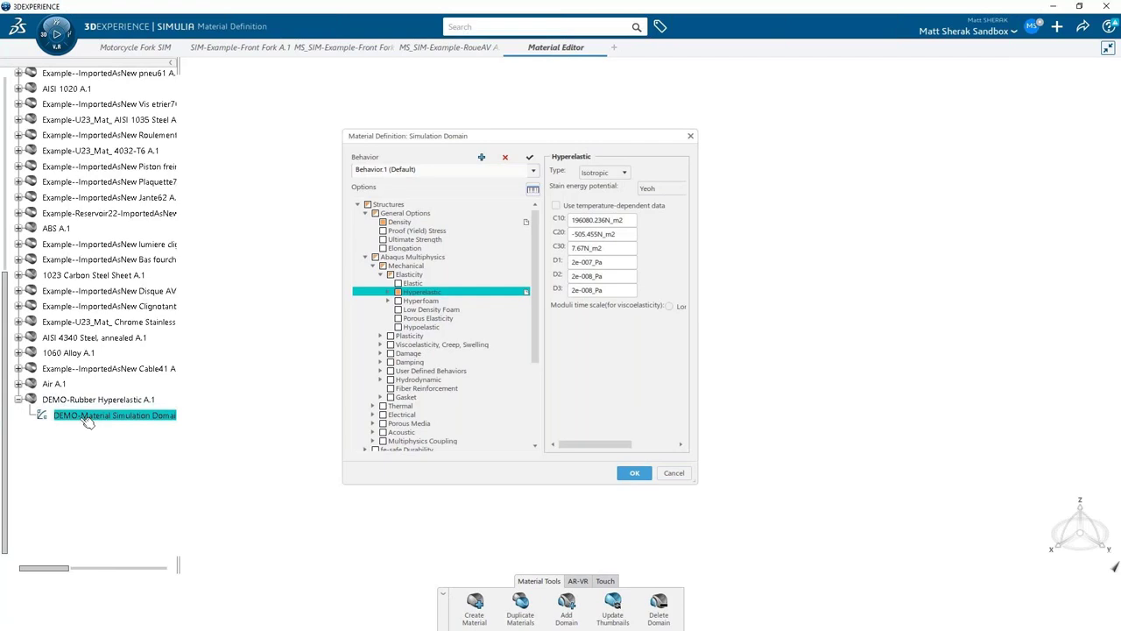
drag(694, 299, 806, 300)
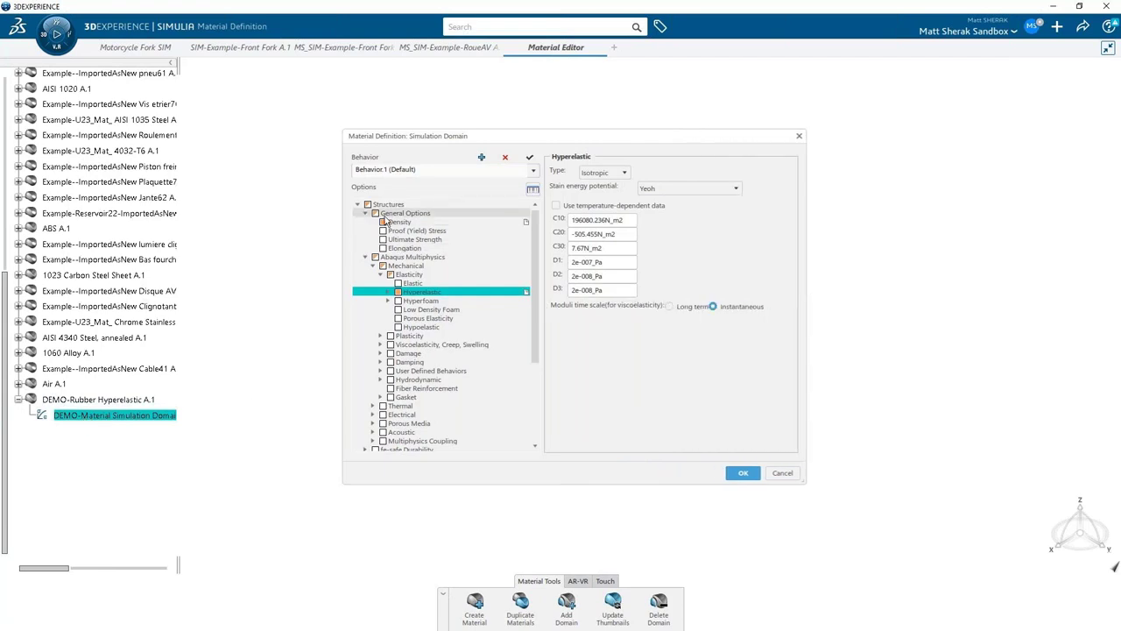
click(689, 188)
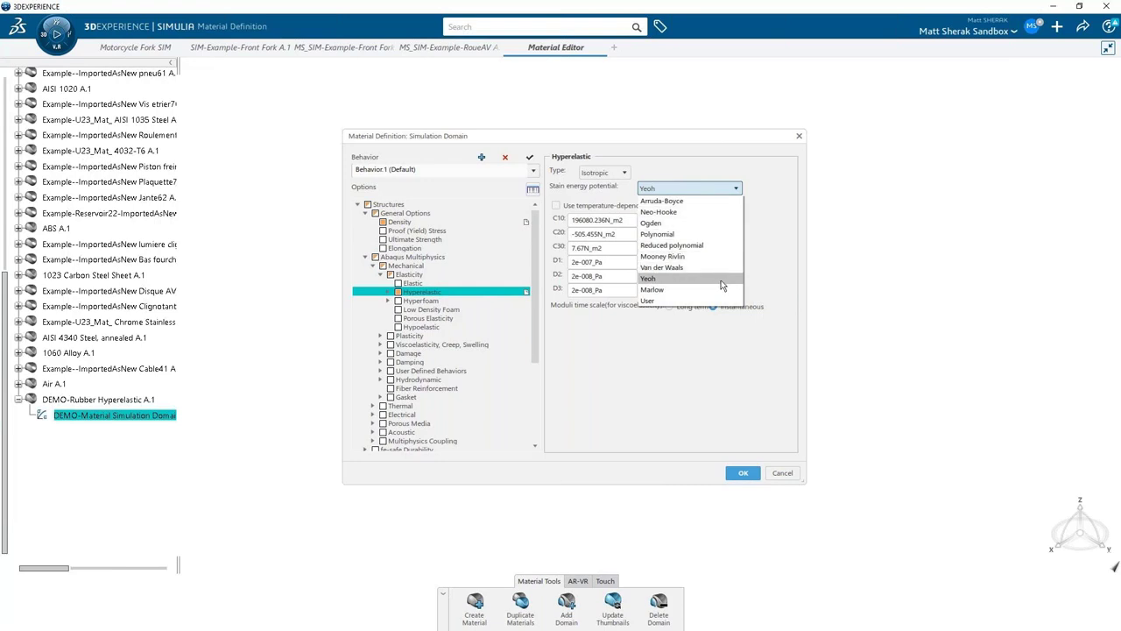
click(723, 375)
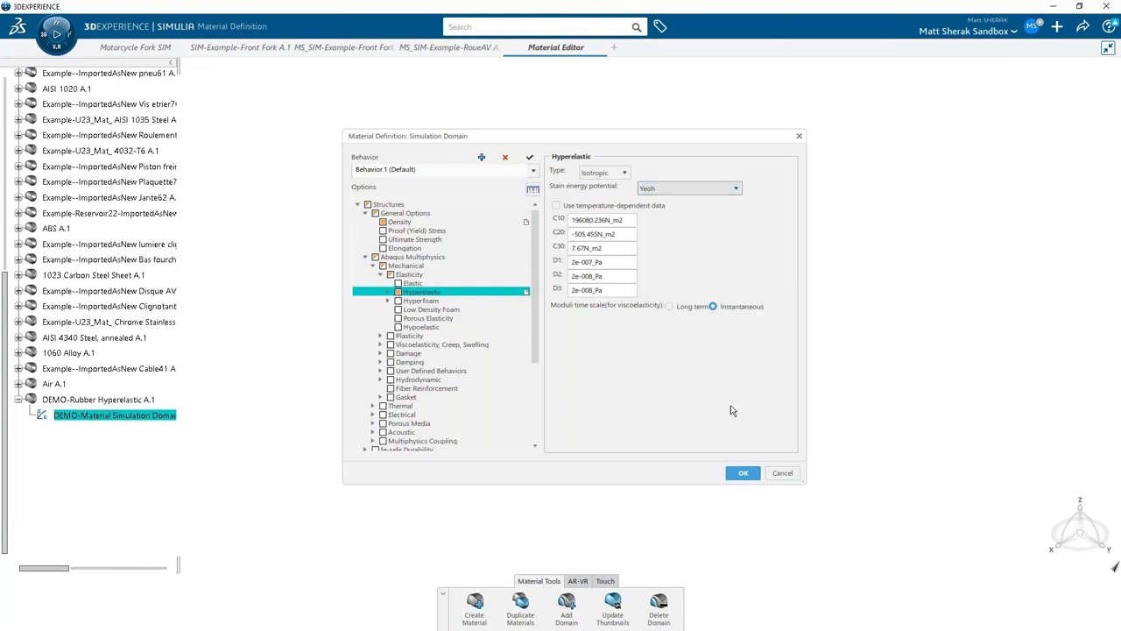
click(743, 473)
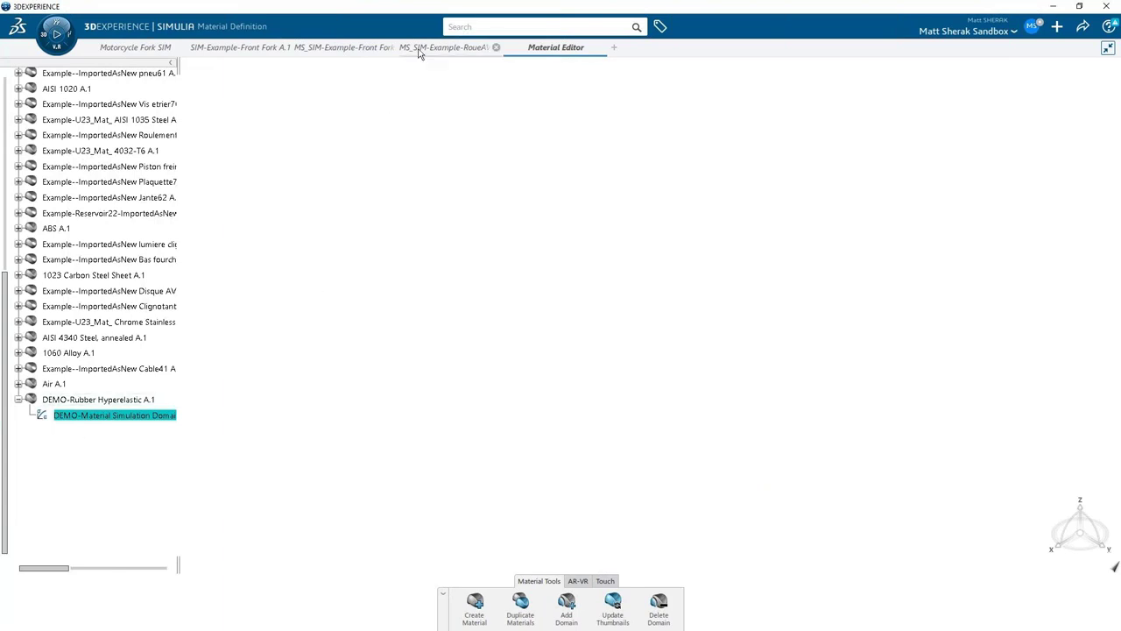
- Switch to the MS_SIM-Example-RoueAV wheel model without automatic visualization and start a solid section with the tire body as support
mouse_move(422, 54)
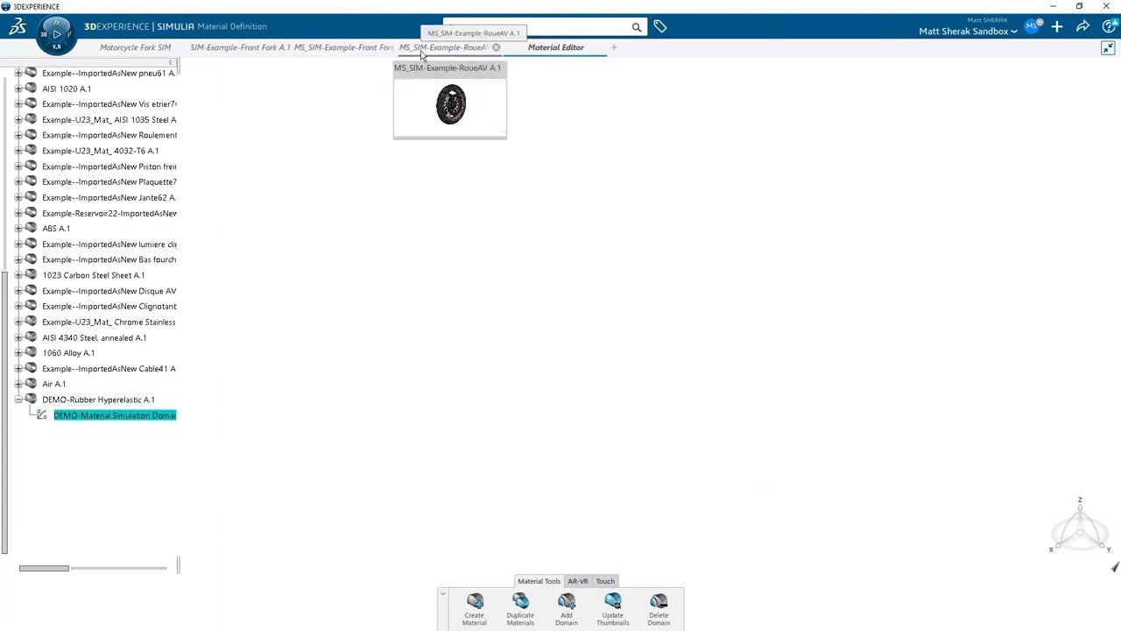
click(421, 52)
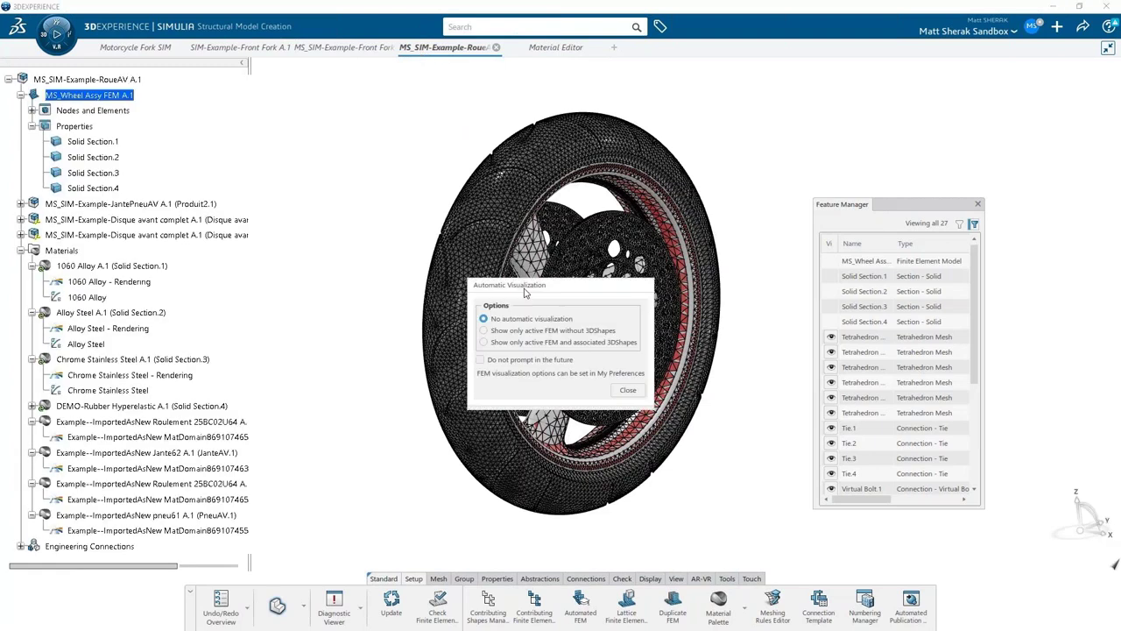
click(626, 391)
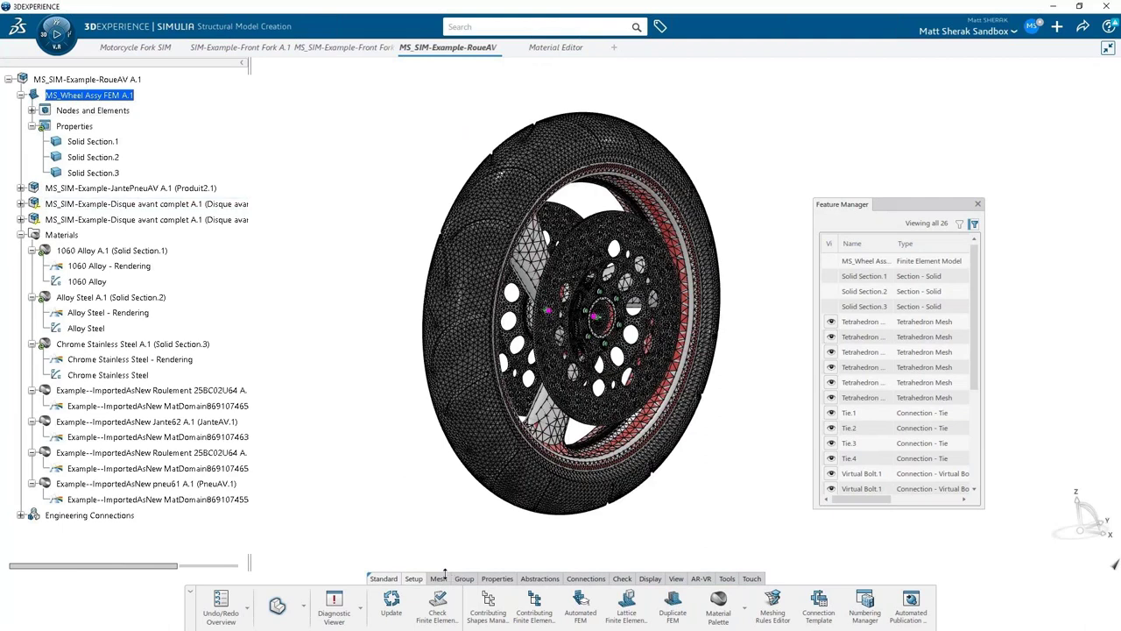
click(496, 578)
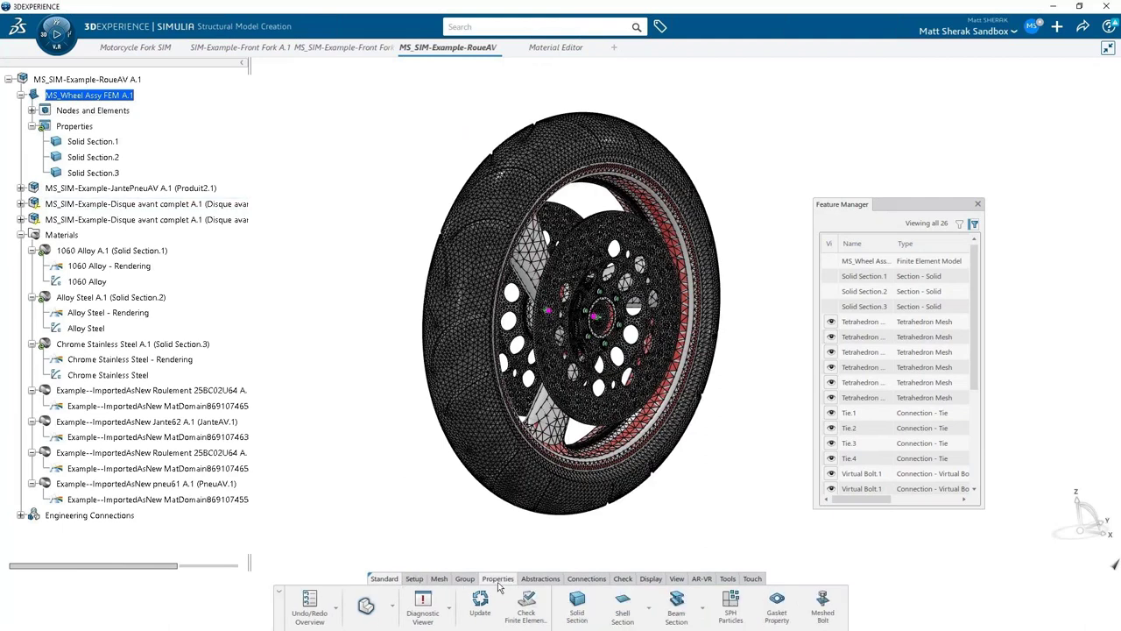
click(578, 613)
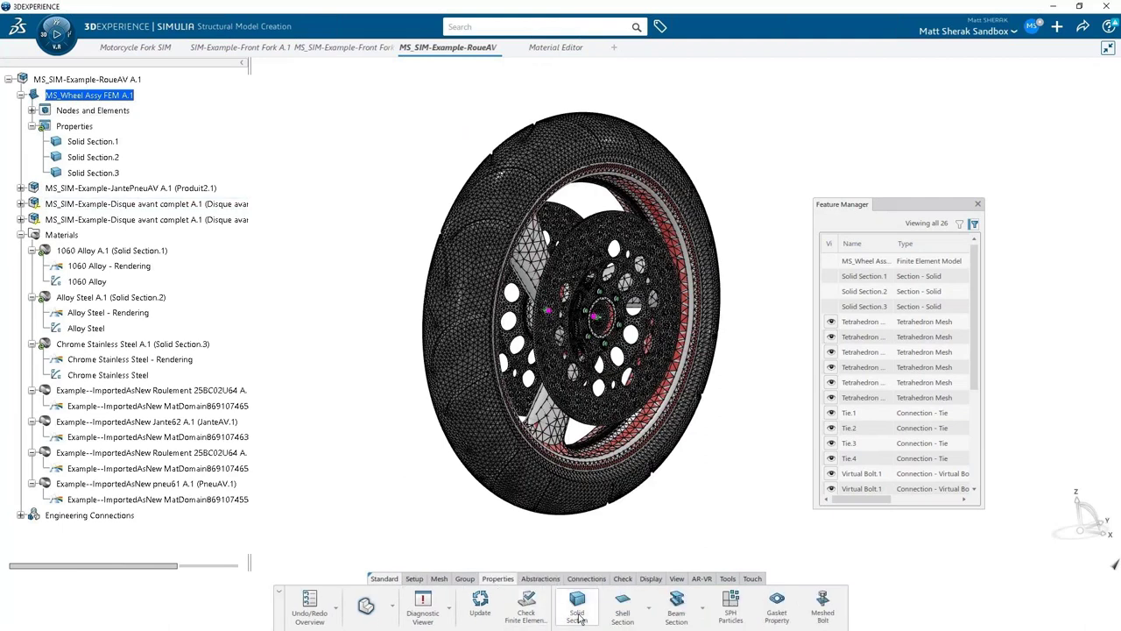
click(541, 499)
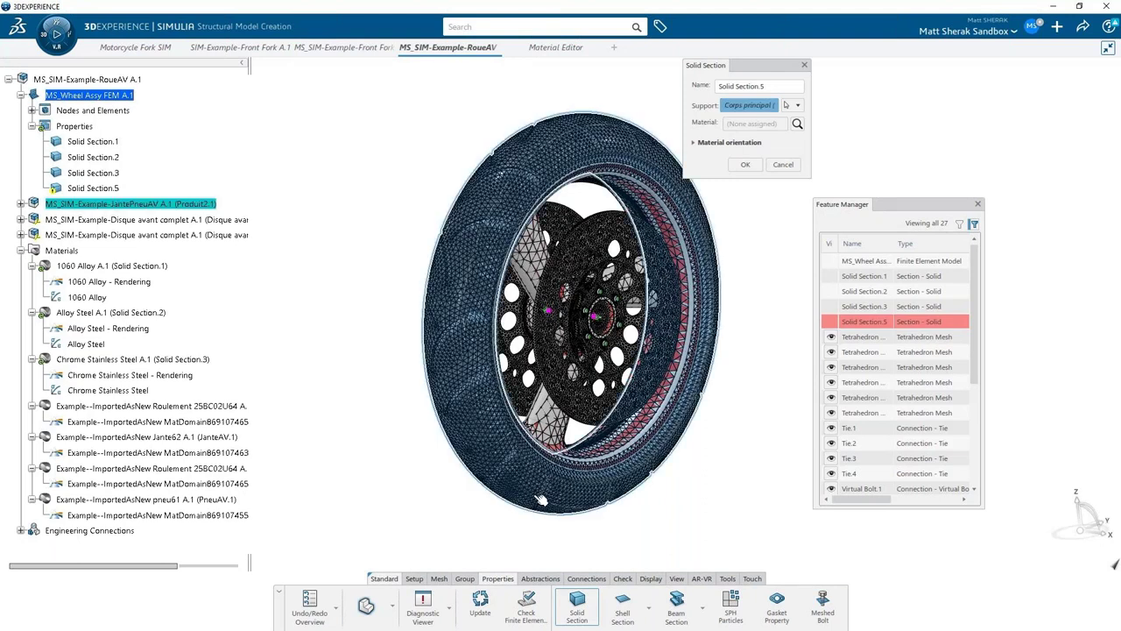
- Assign the core material DEMO-Rubber Hyperelastic to the tire's solid section and complete the section
click(797, 124)
click(542, 369)
drag(799, 254, 804, 327)
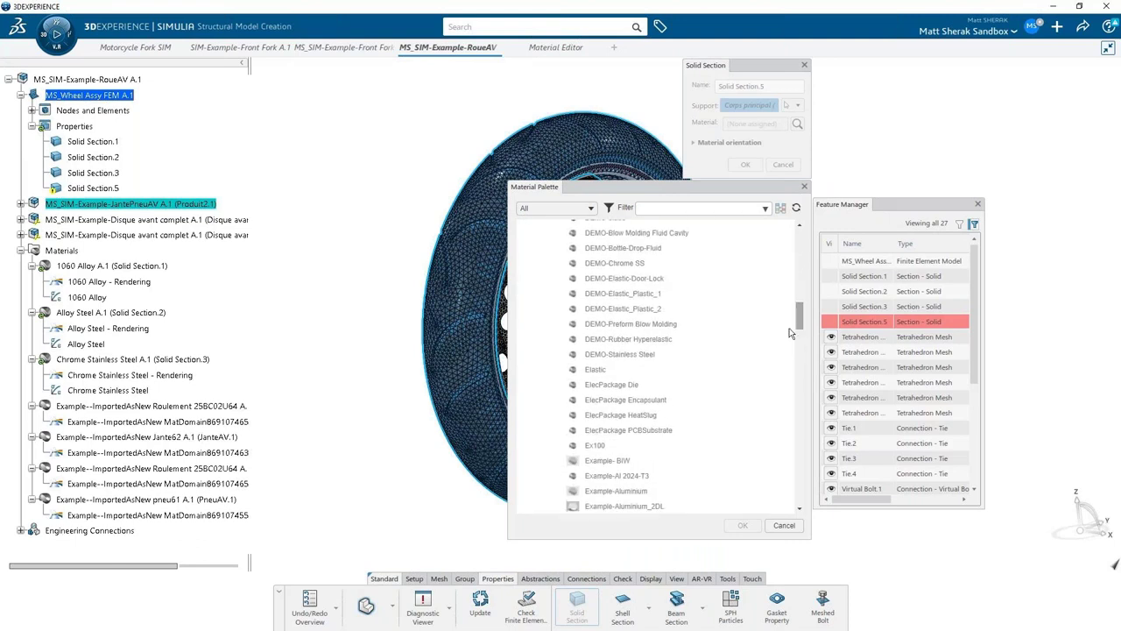
click(648, 339)
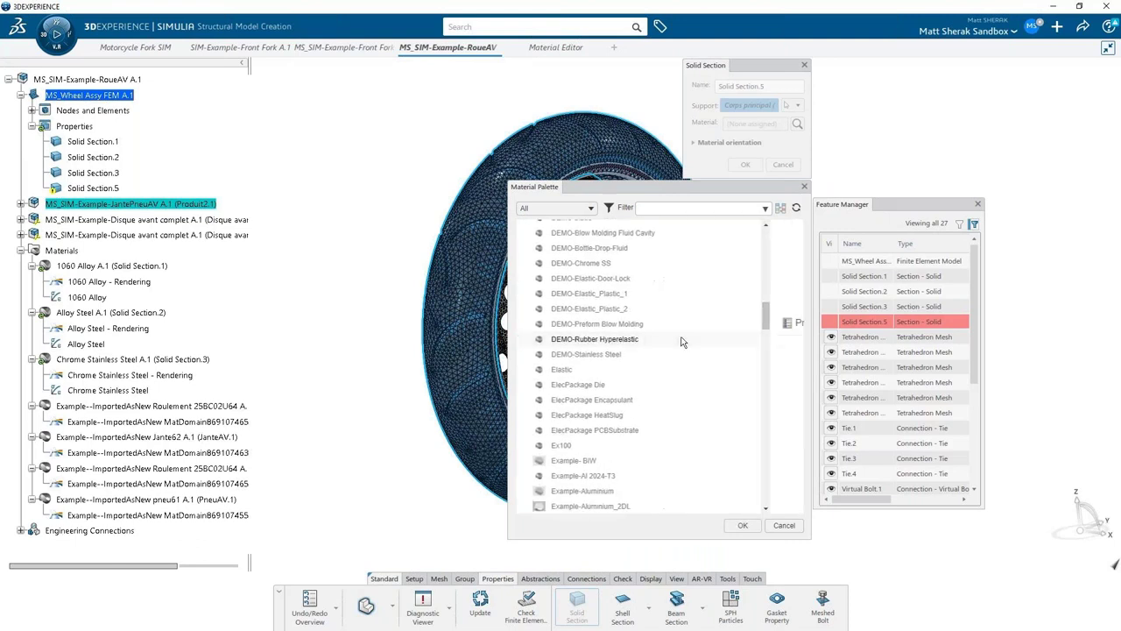
click(741, 527)
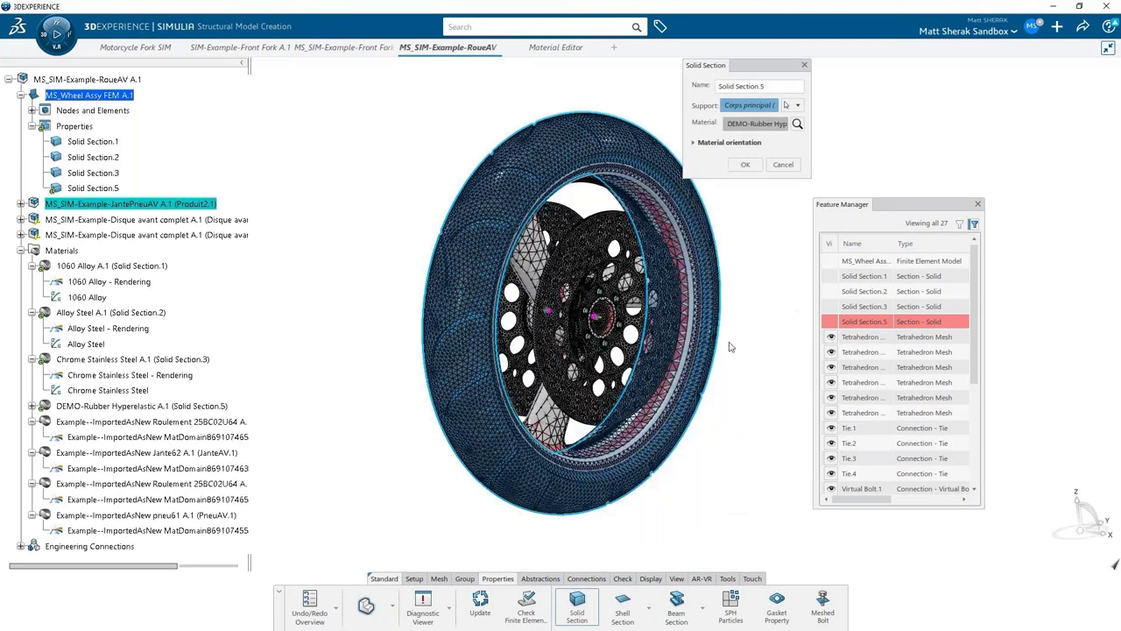
click(744, 165)
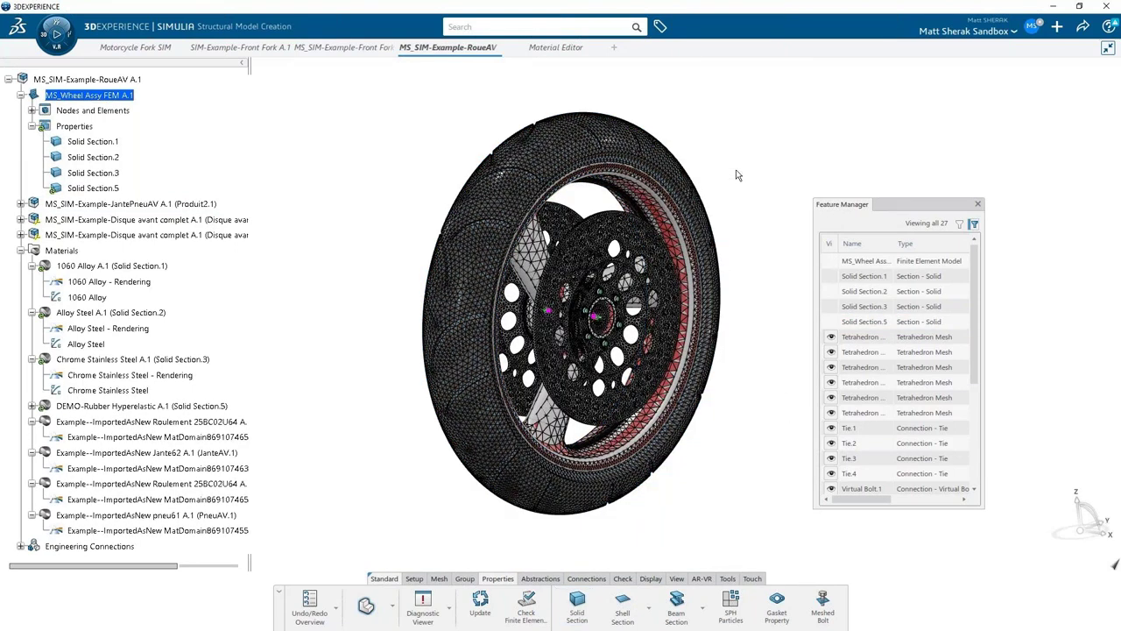
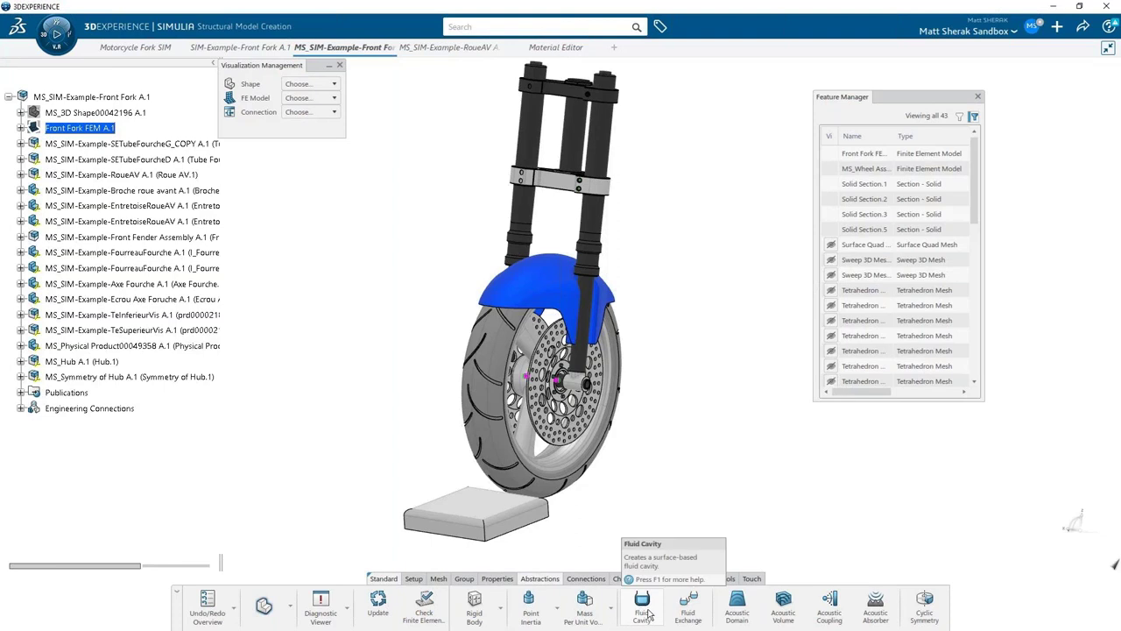
- Start a fluid cavity in the front fork model, using the four inner faces of the tire as the cavity surface
click(642, 605)
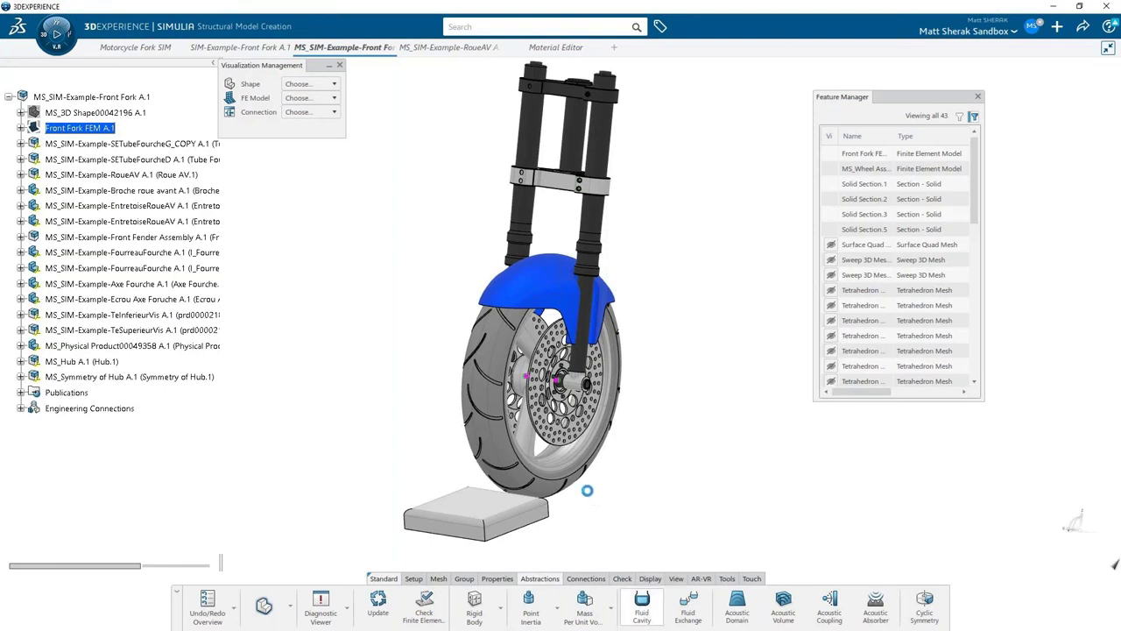
scroll(571, 461, up, 5)
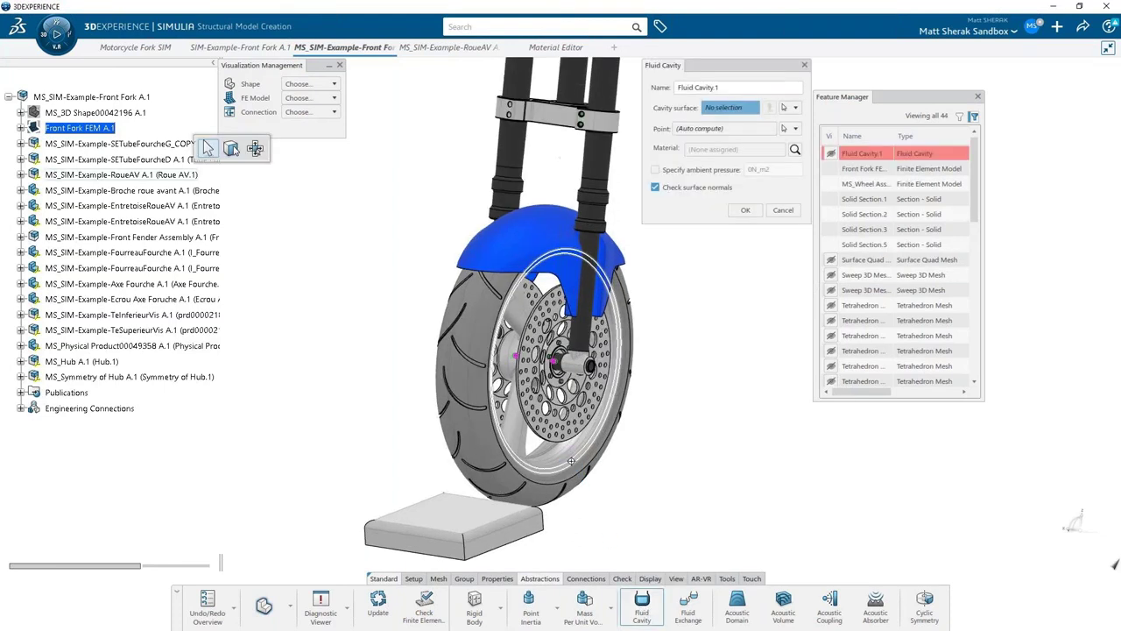
middle_drag(577, 464, 542, 445)
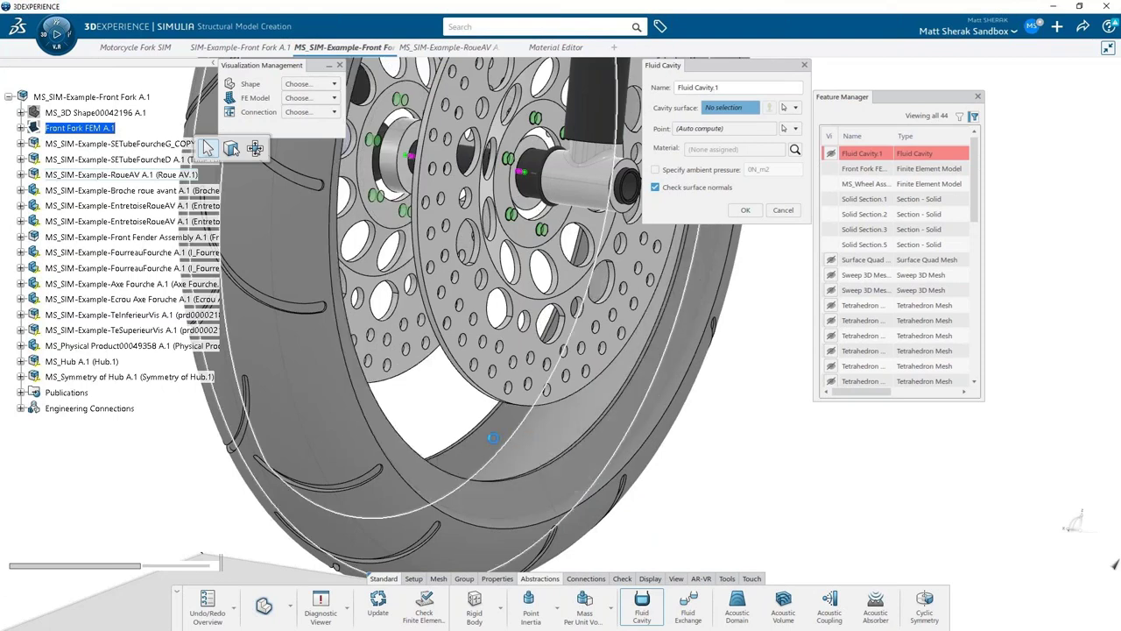
click(501, 443)
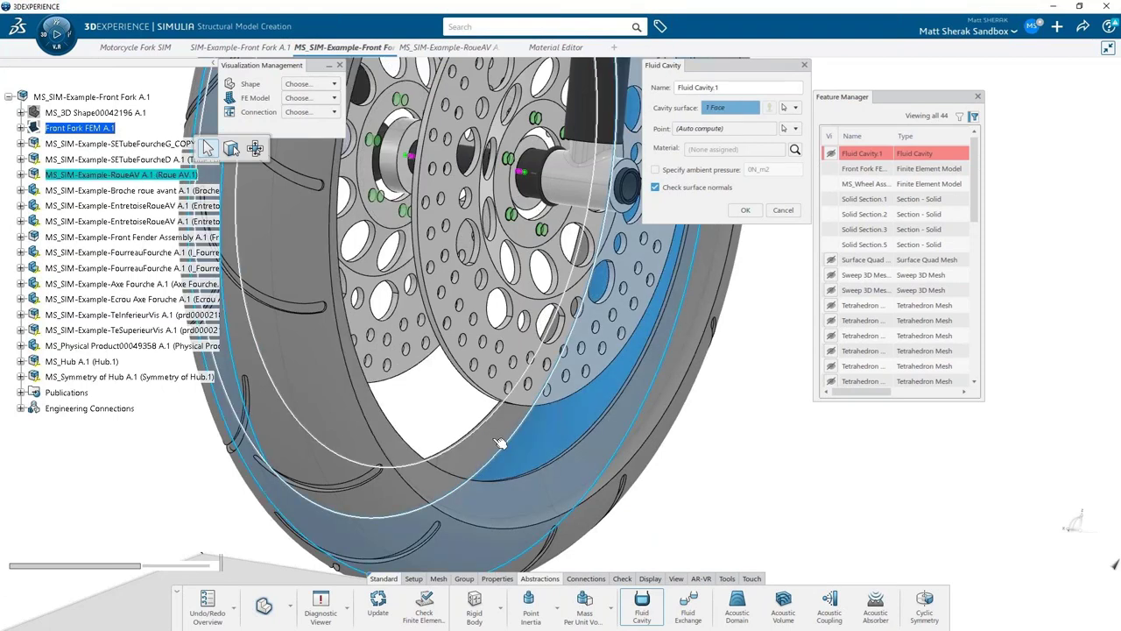
middle_drag(499, 442, 604, 488)
click(603, 488)
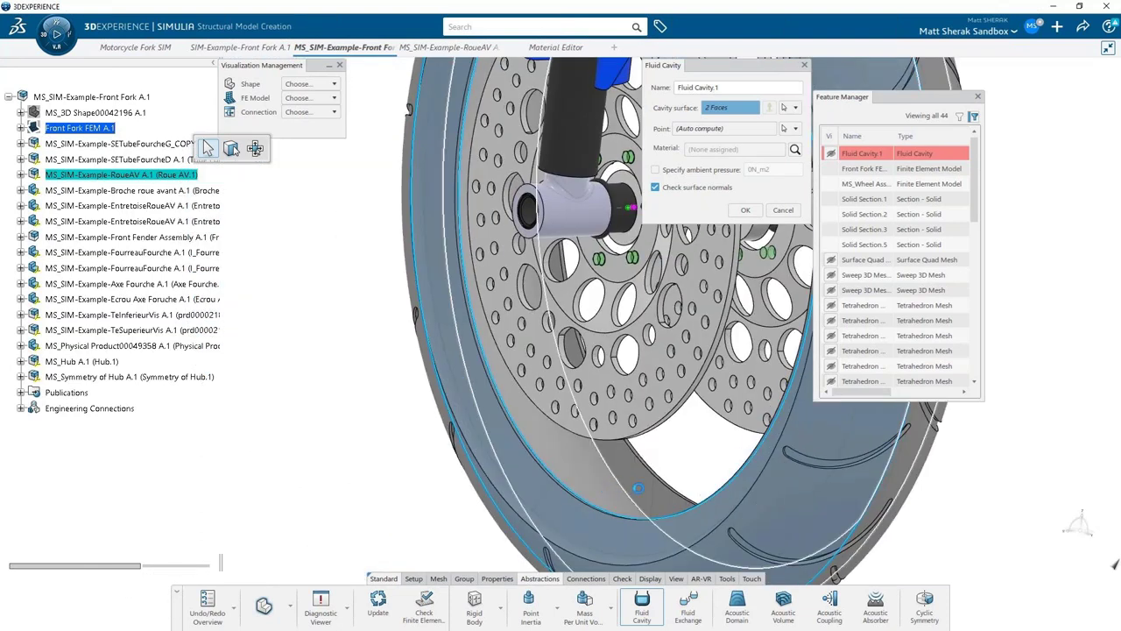
click(646, 493)
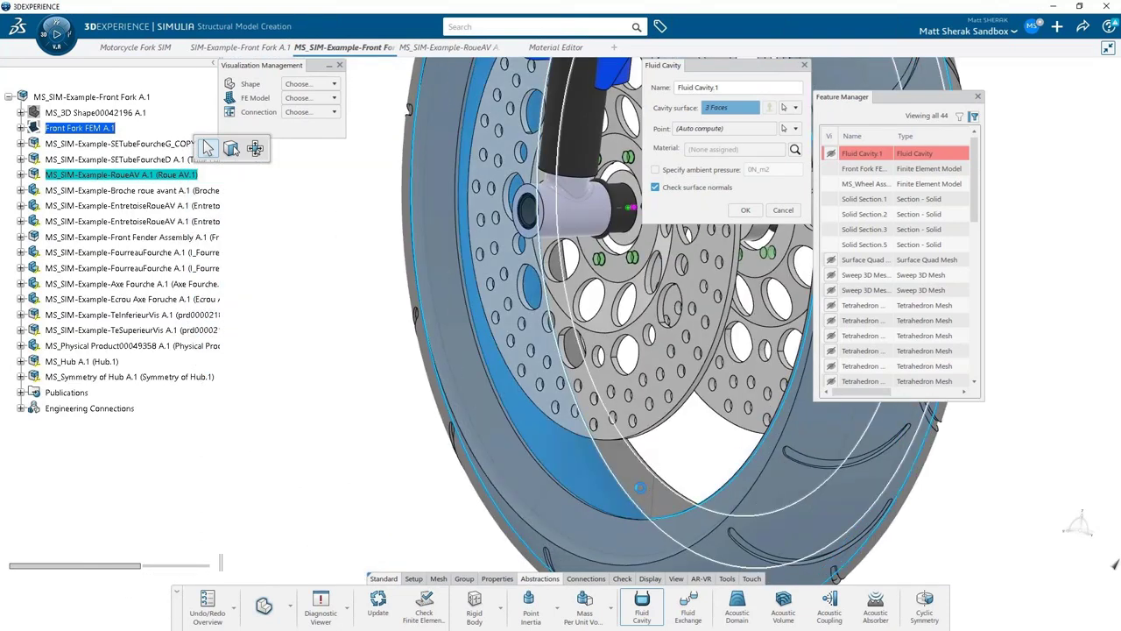
click(646, 493)
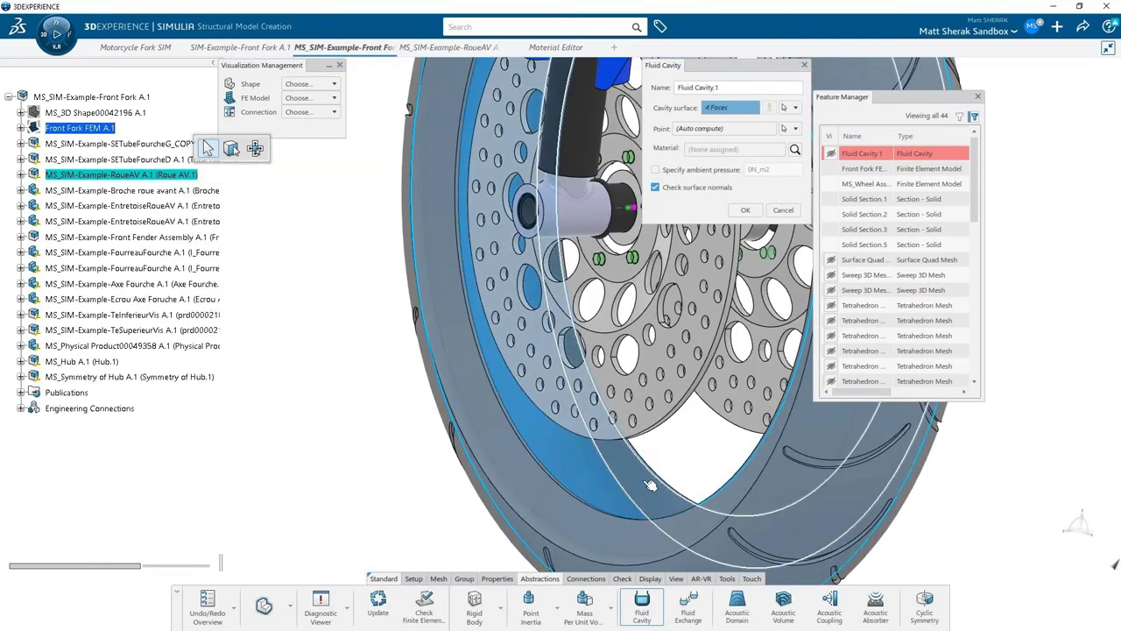
- Assign the Air fluid material to the tire's fluid cavity and complete the cavity
click(795, 149)
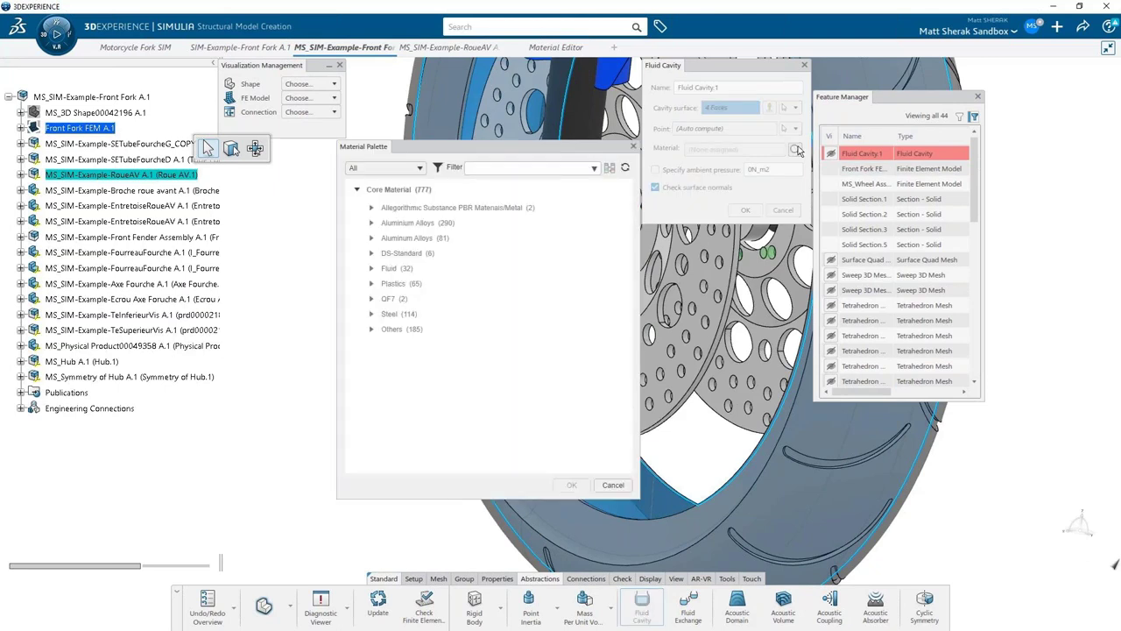
click(372, 268)
click(421, 287)
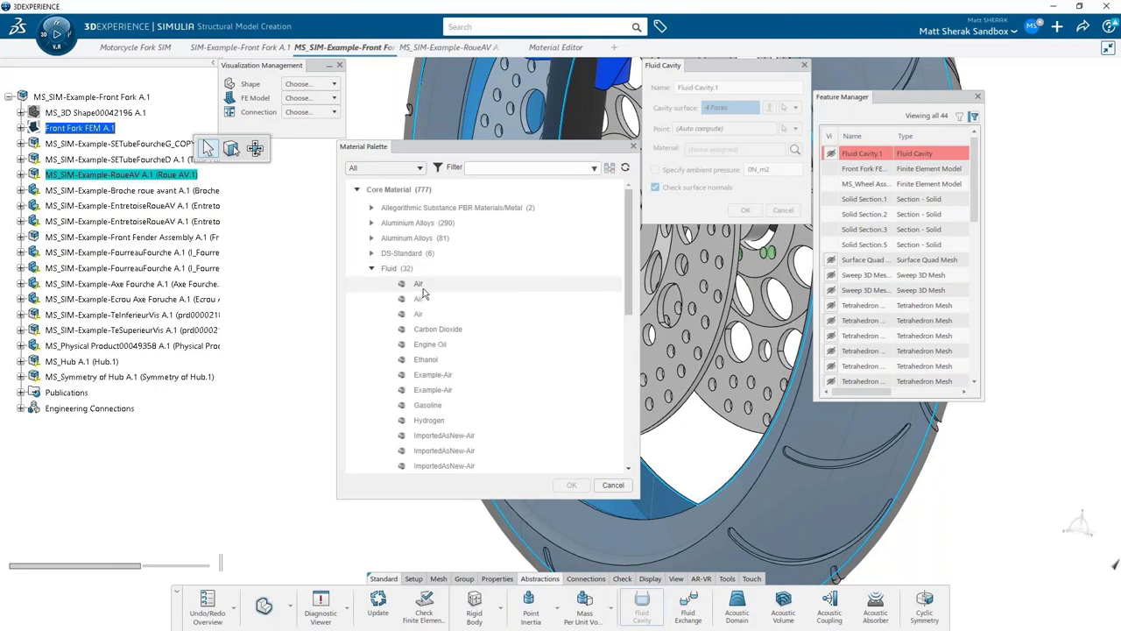
double_click(421, 290)
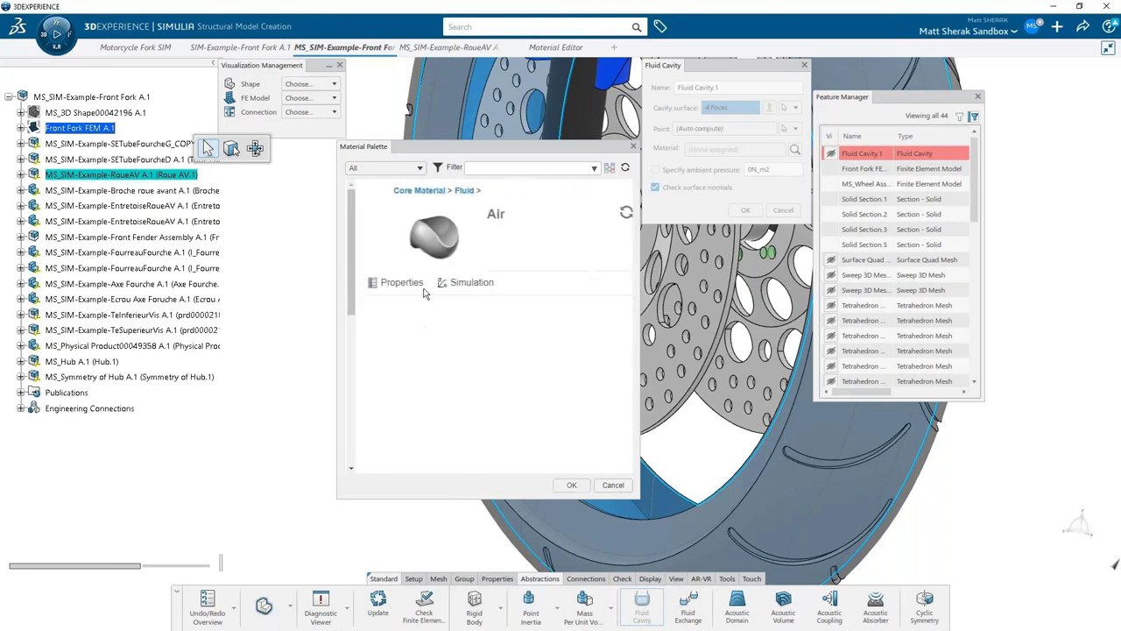
click(572, 487)
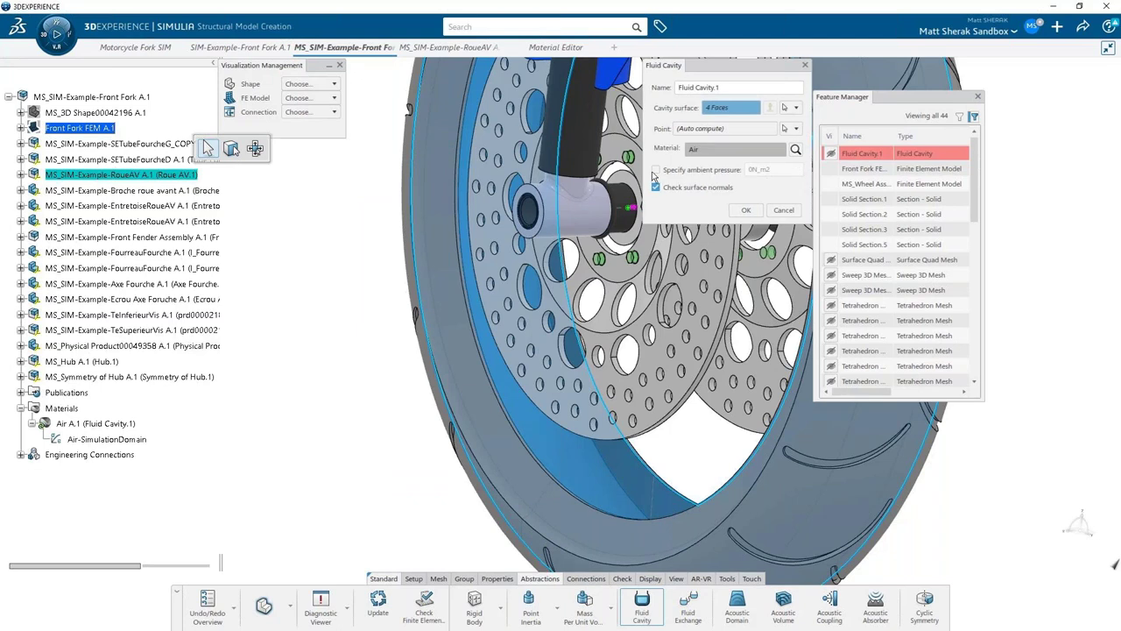
click(743, 213)
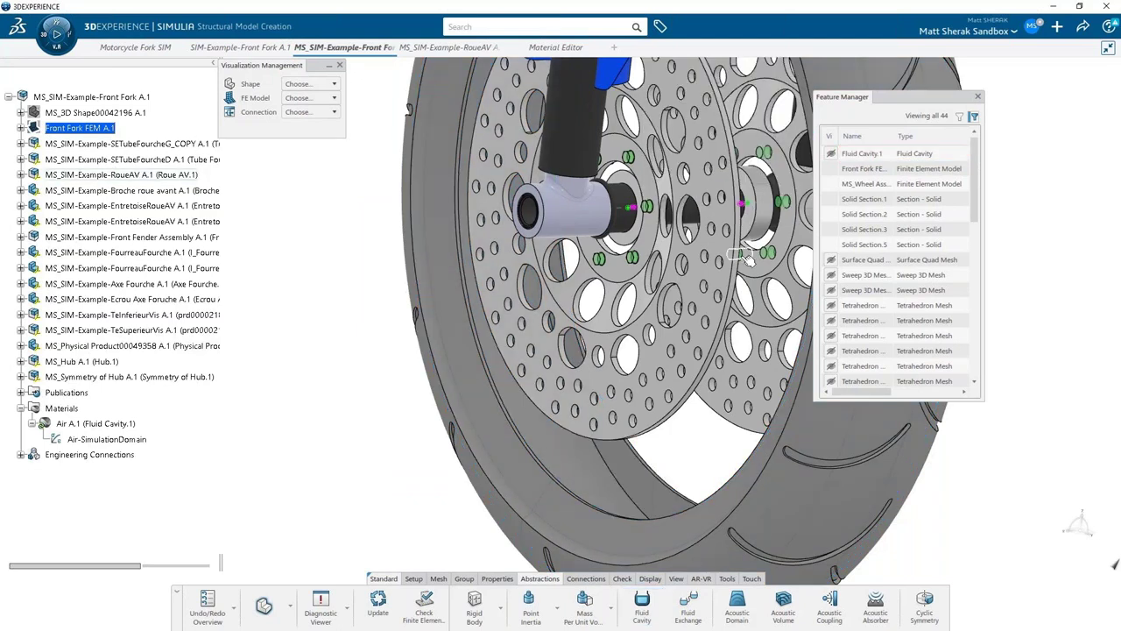
- Create a structural simulation titled "Front fork SIM" in the Mechanical Scenario Creation app, using Front Fork FEM A.1 as the finite element model
middle_drag(741, 256, 519, 393)
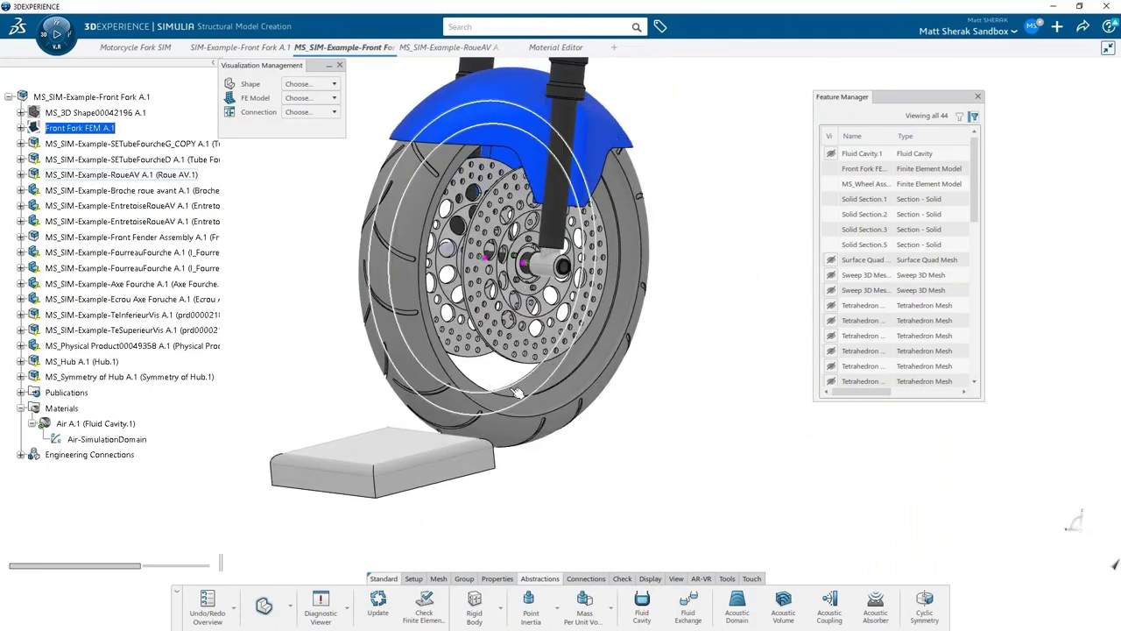
scroll(516, 391, down, 5)
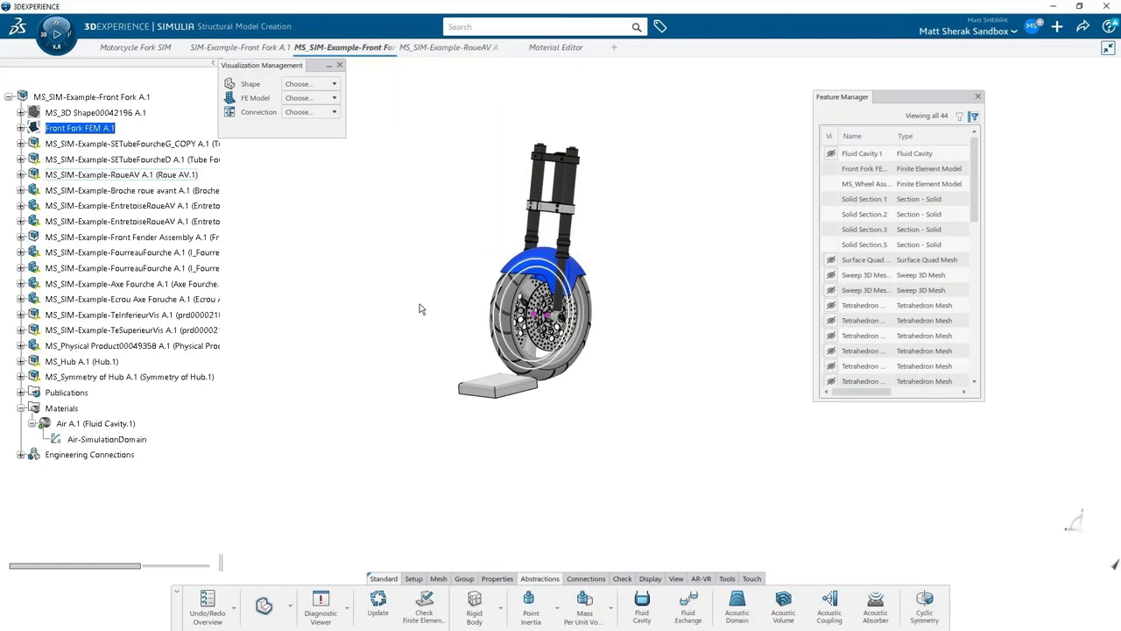
click(54, 53)
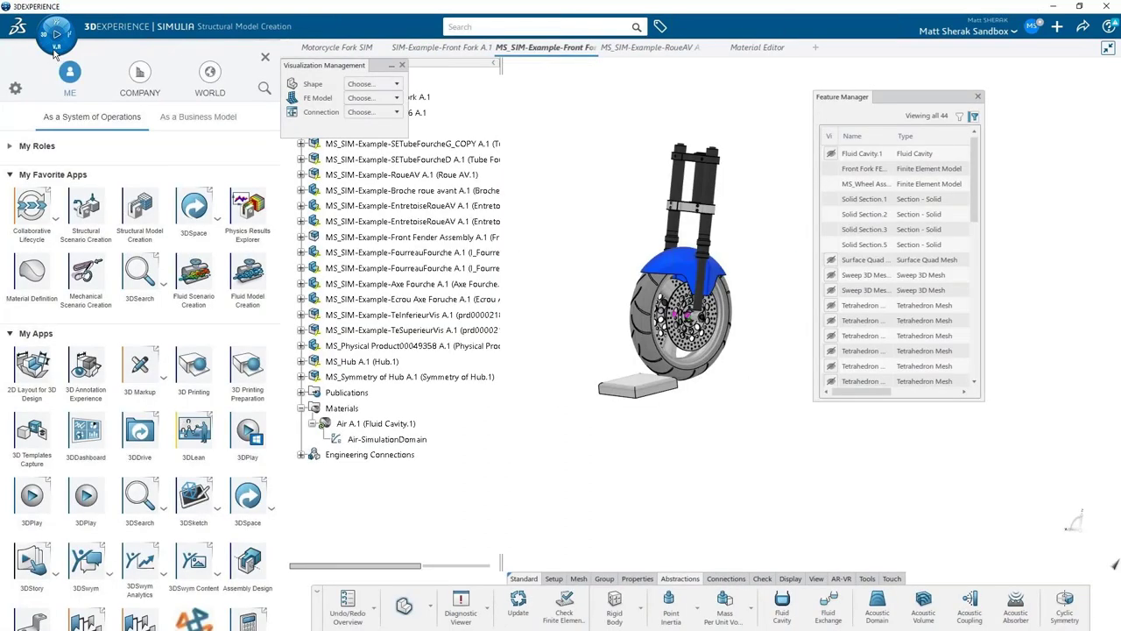
click(85, 289)
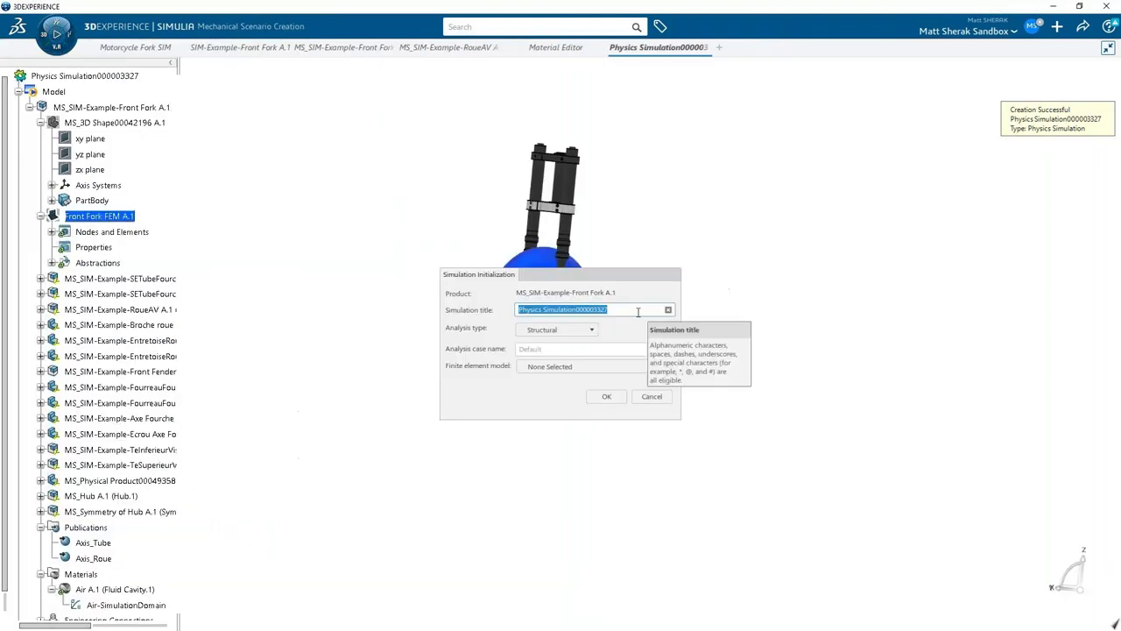
text(Front fork SIM)
click(587, 367)
click(603, 384)
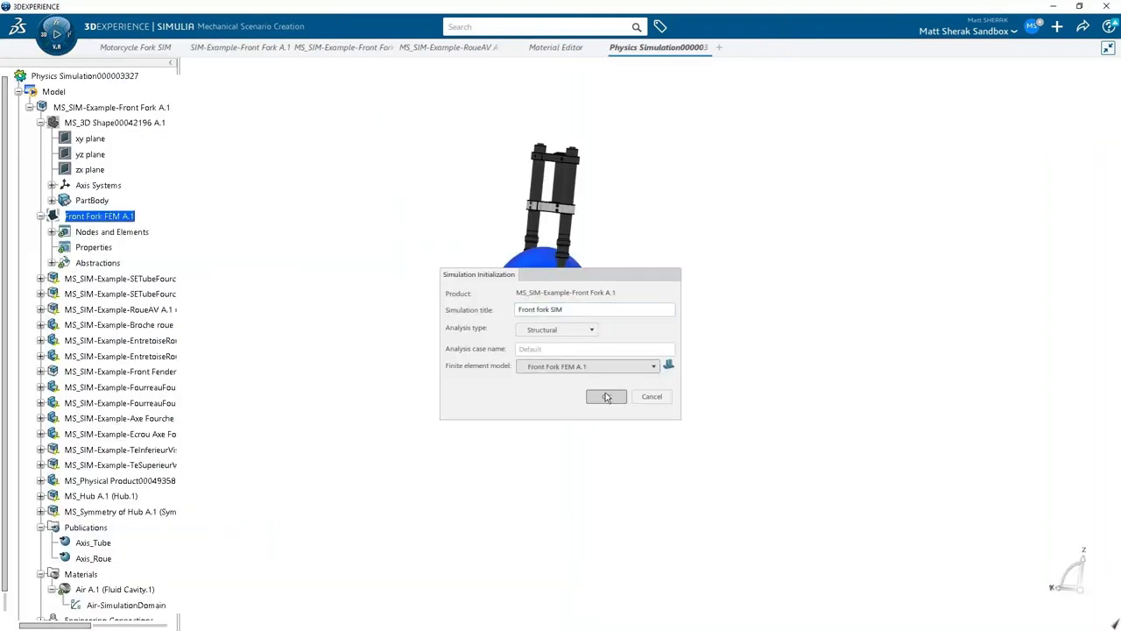
click(606, 397)
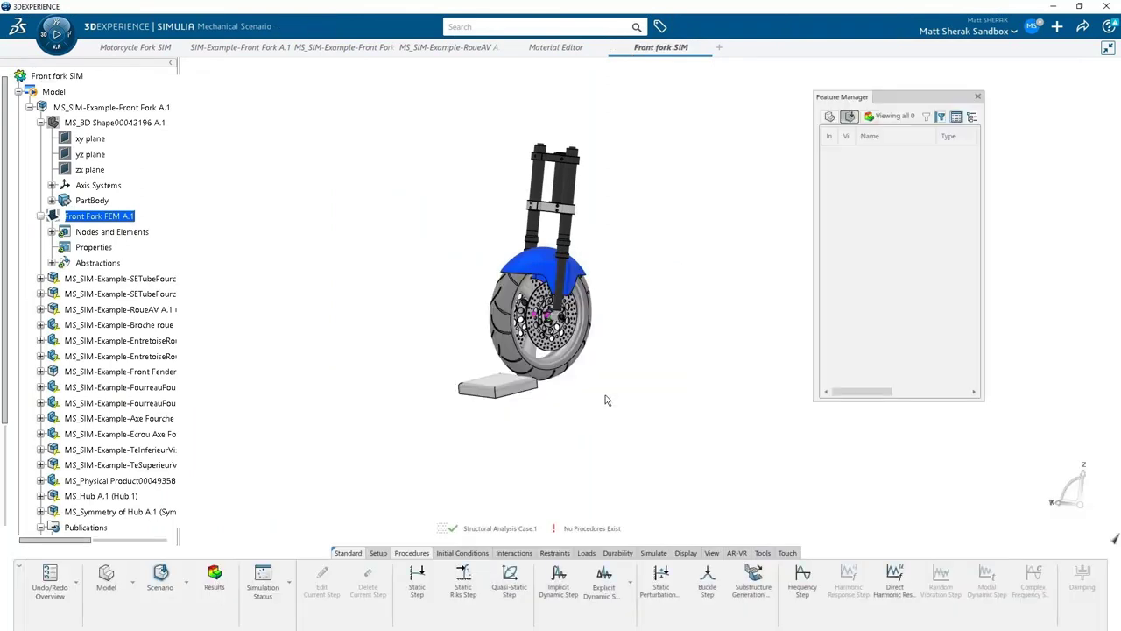
- Add an explicit dynamic step to the analysis case with a step time of 0.5 s
click(598, 592)
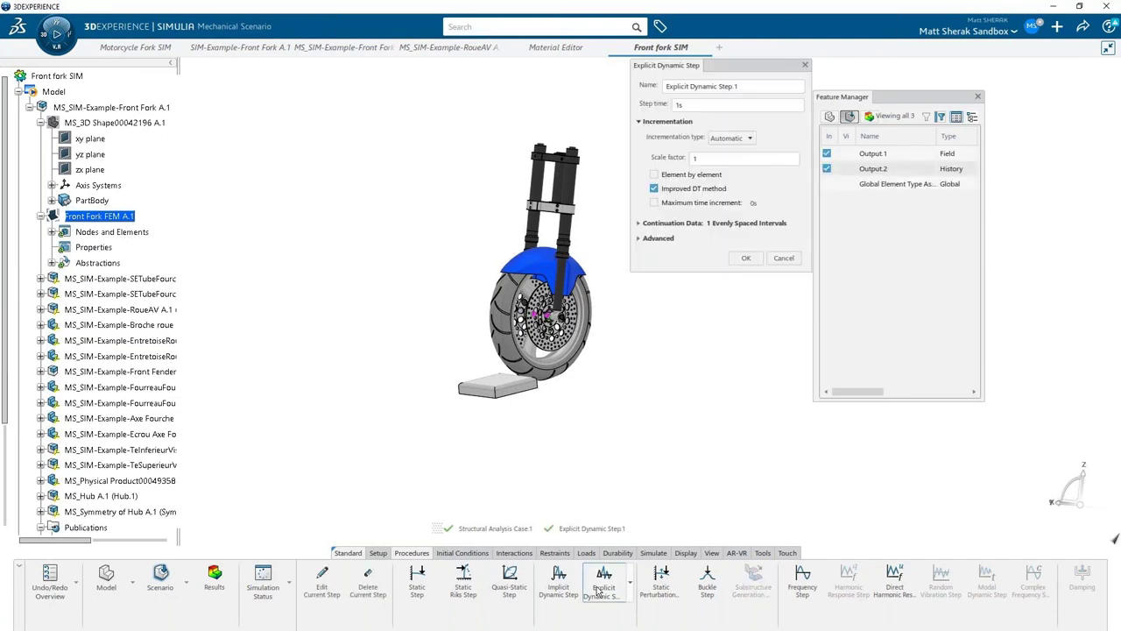
click(678, 104)
text(0.5)
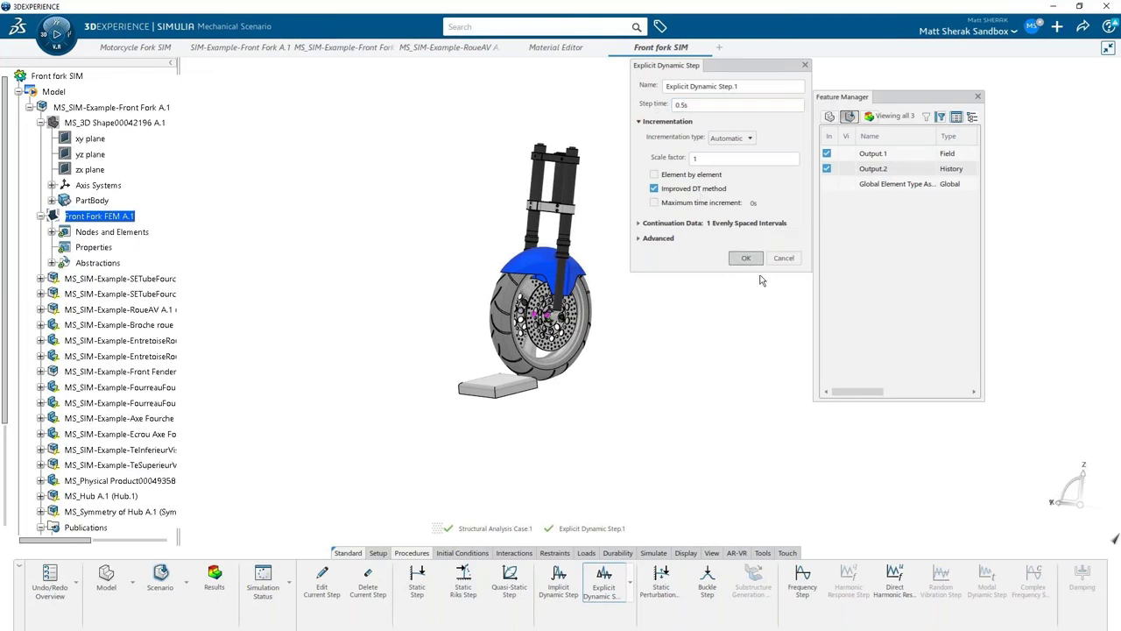
key(Return)
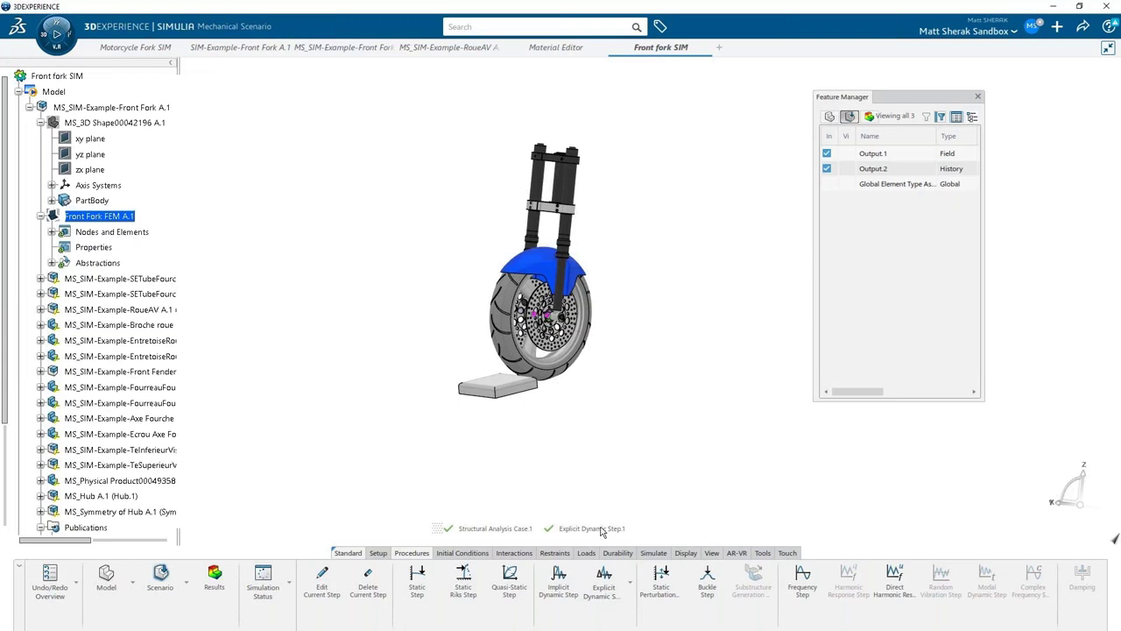
- Apply a cavity pressure load of 413685 N_m2 to the tire's fluid cavity in the explicit dynamic step
click(586, 553)
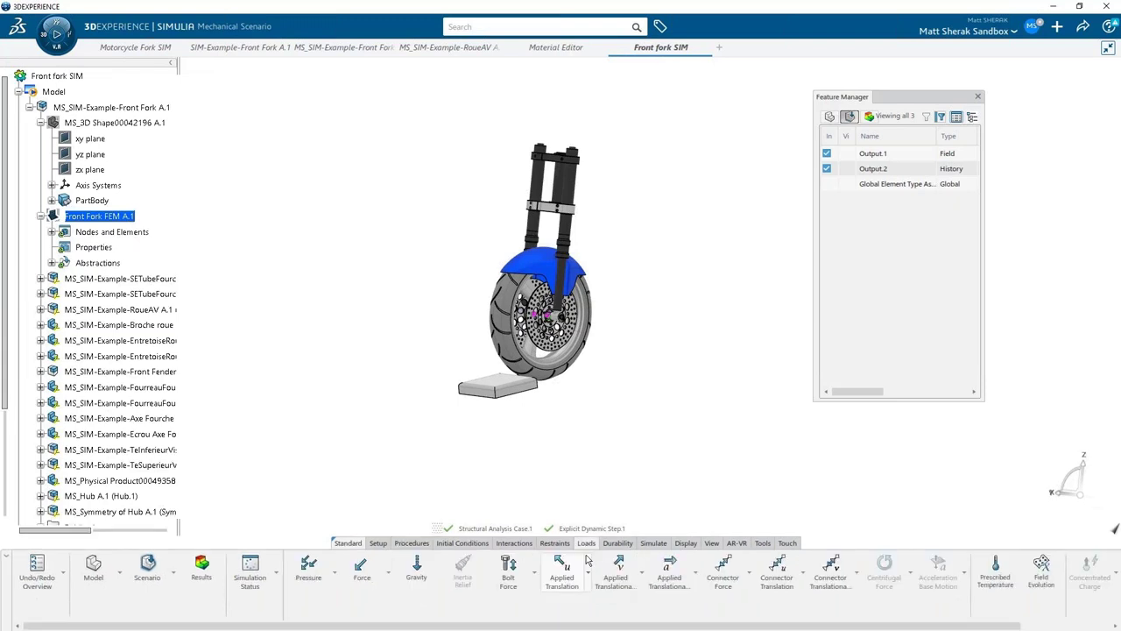
click(334, 572)
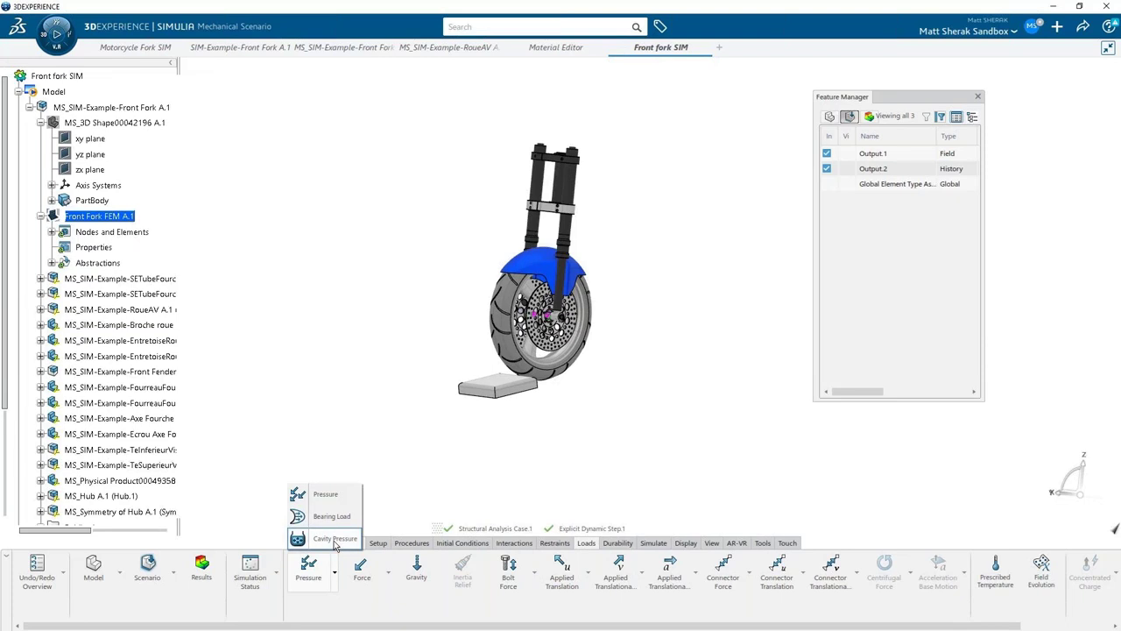
click(334, 539)
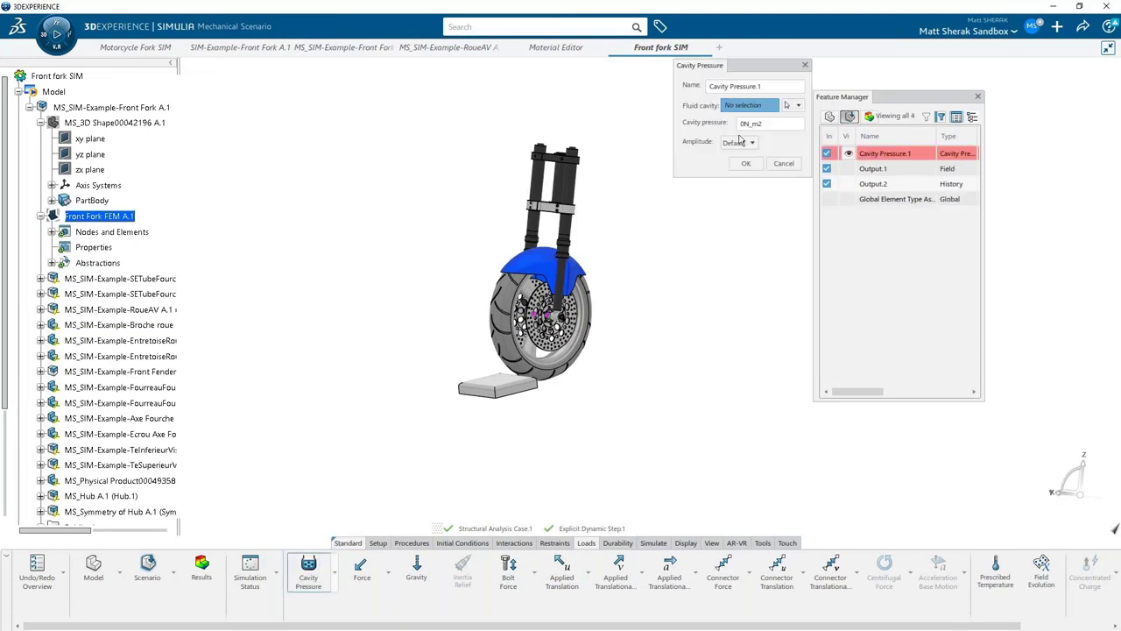
click(791, 104)
click(809, 129)
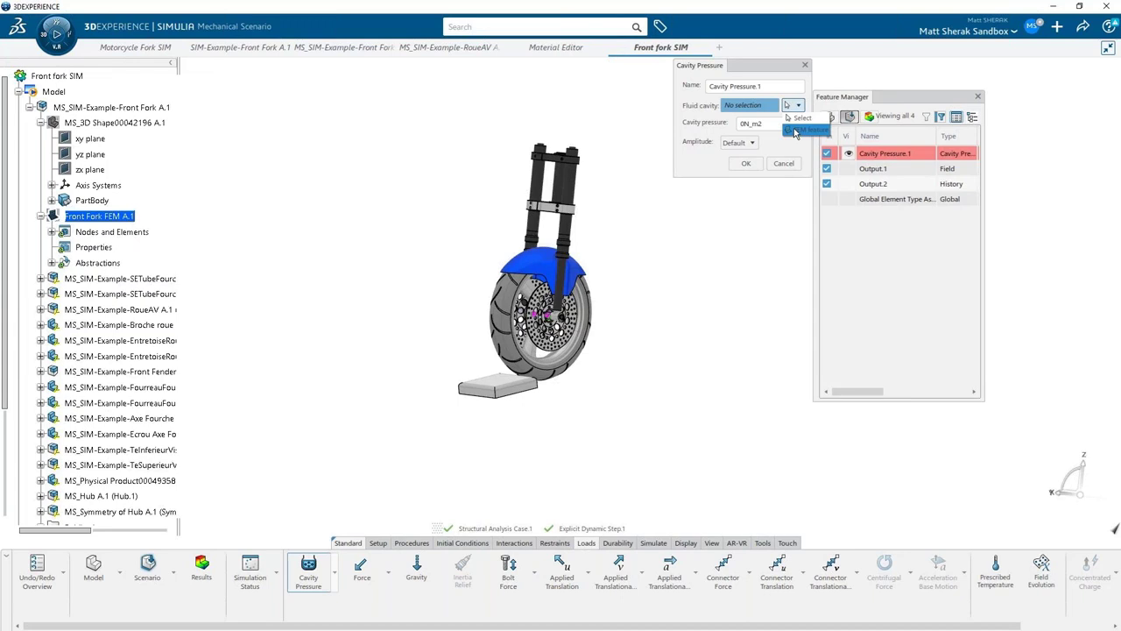
click(557, 335)
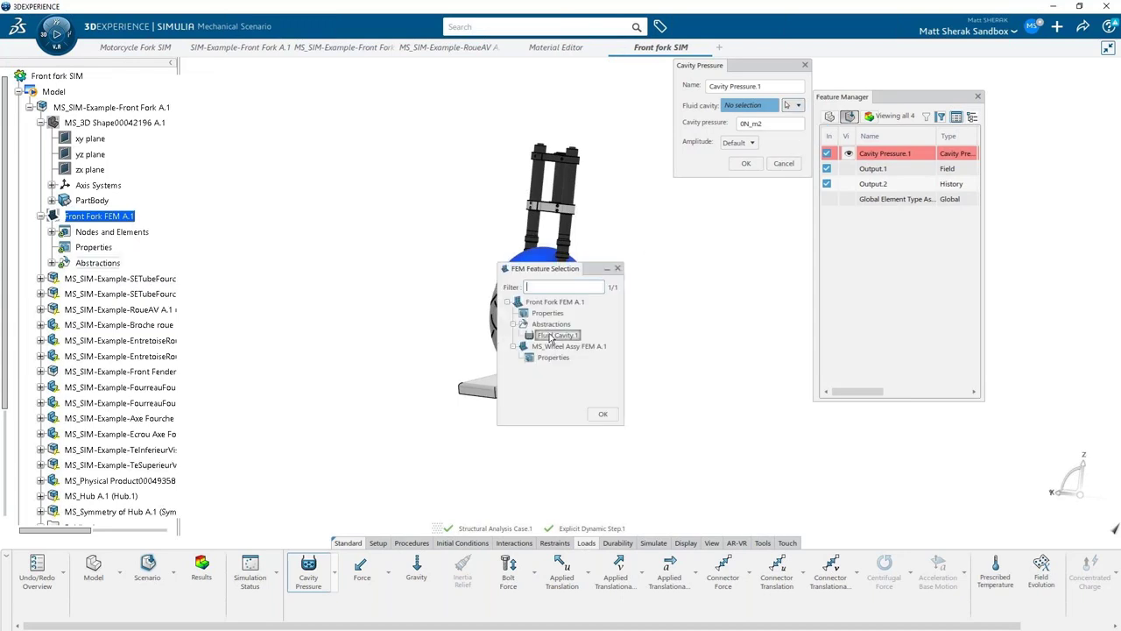
click(602, 416)
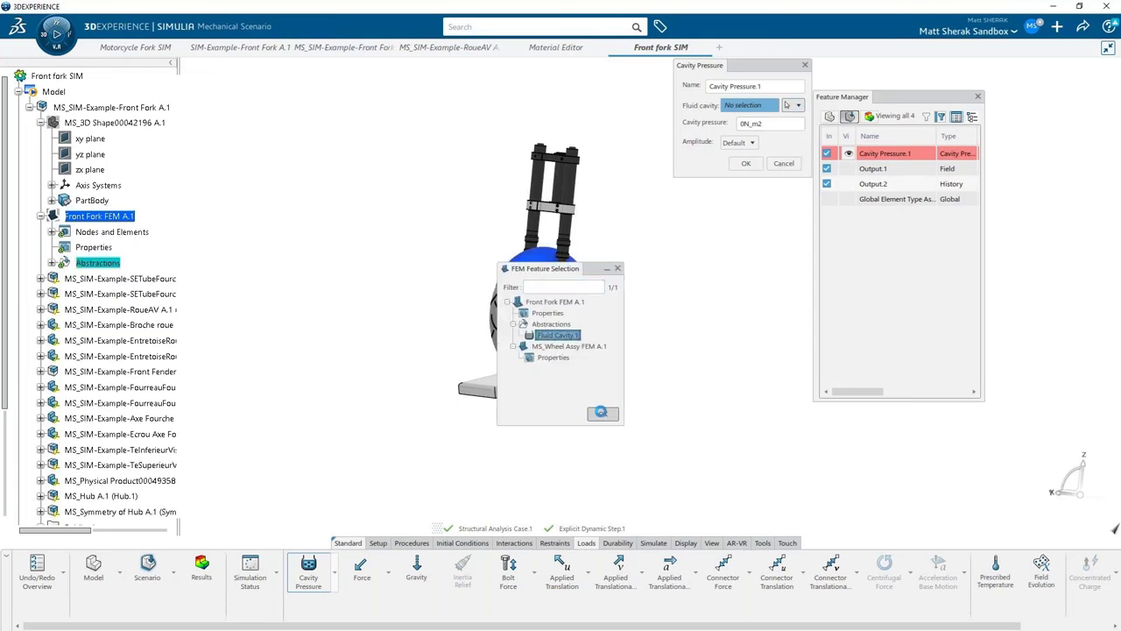
click(756, 121)
text(413685)
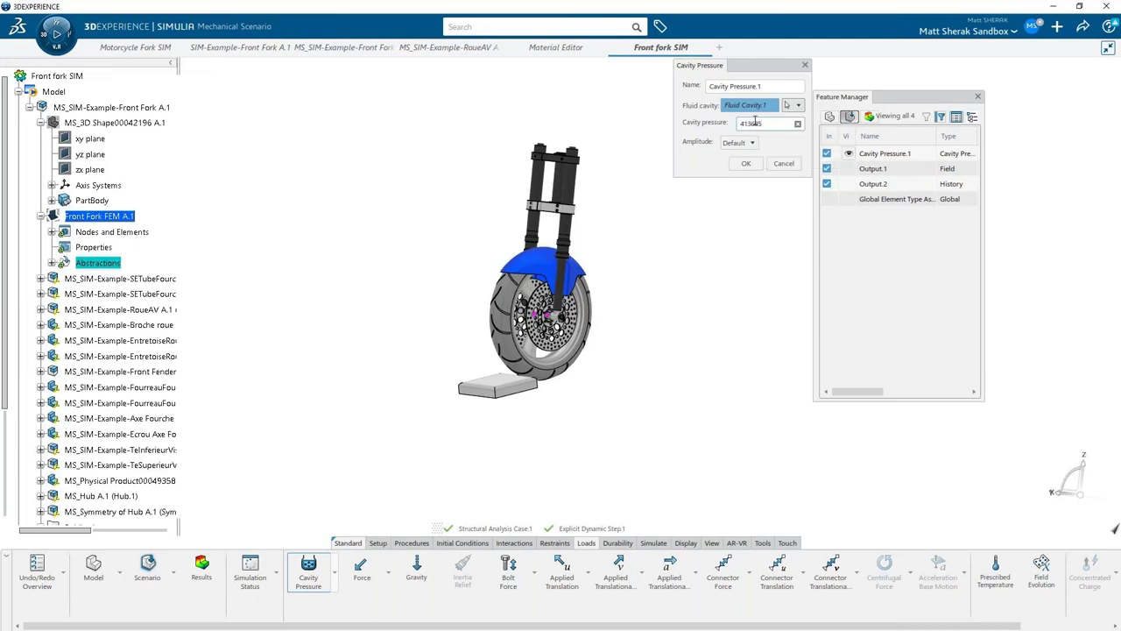
click(745, 165)
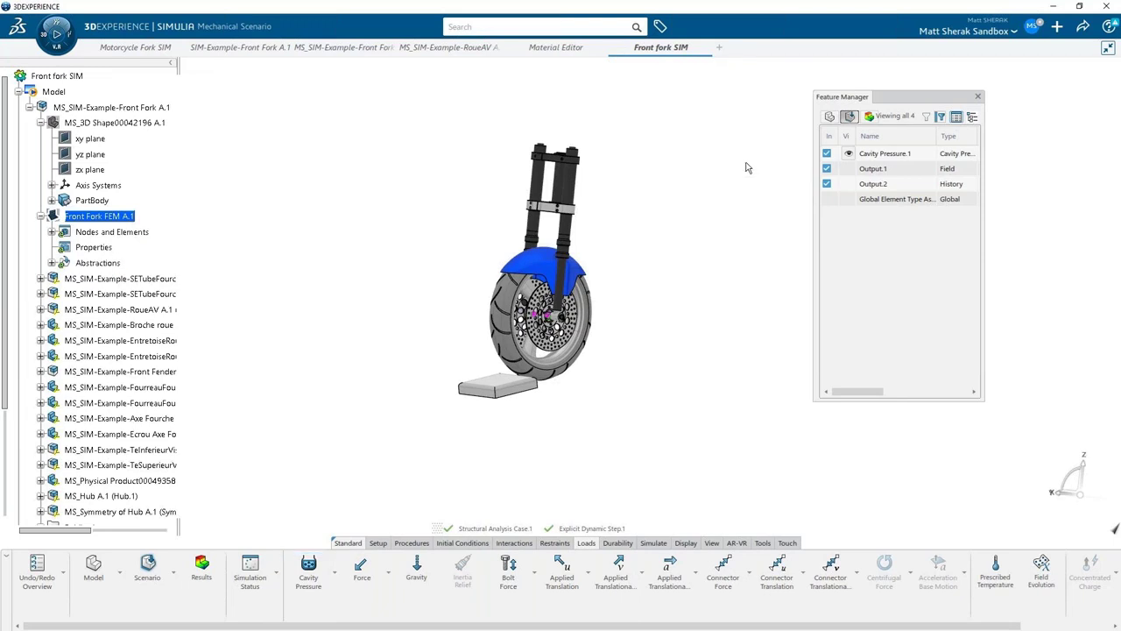
- Apply a 20 Nxm bolt torque to the four virtual bolts under the Free.62 connection
click(535, 572)
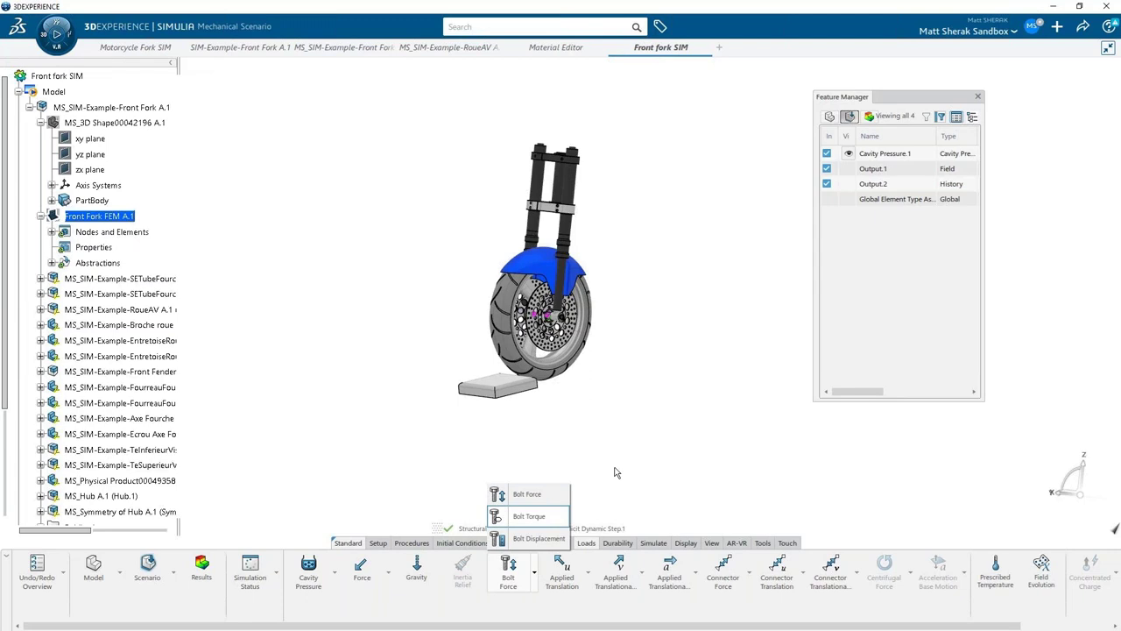
click(788, 109)
click(792, 131)
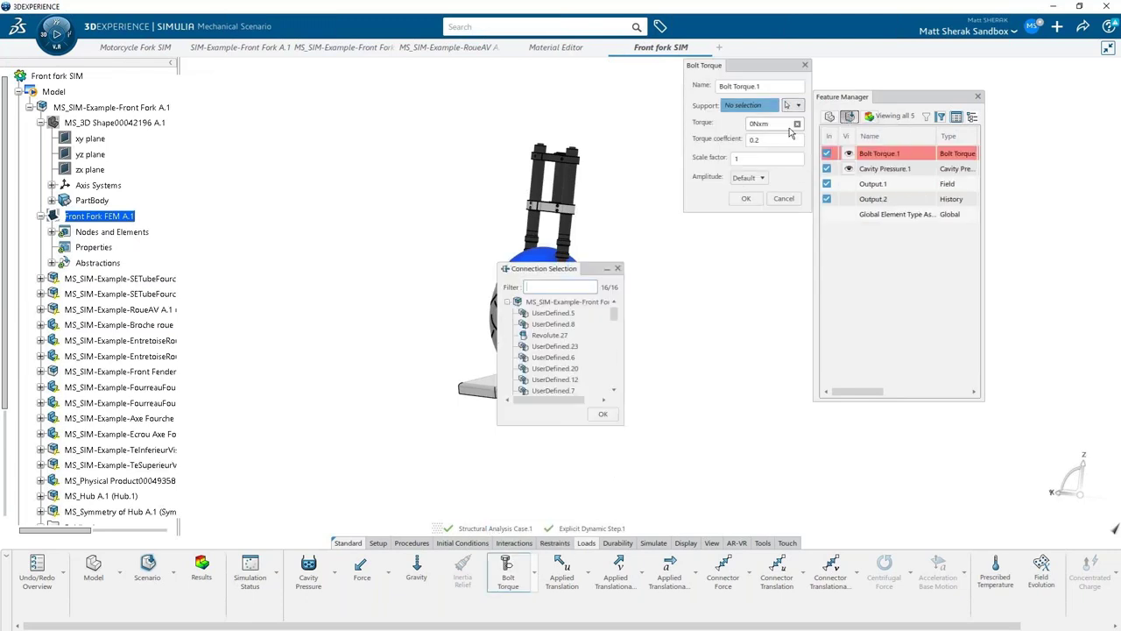
scroll(614, 344, down, 10)
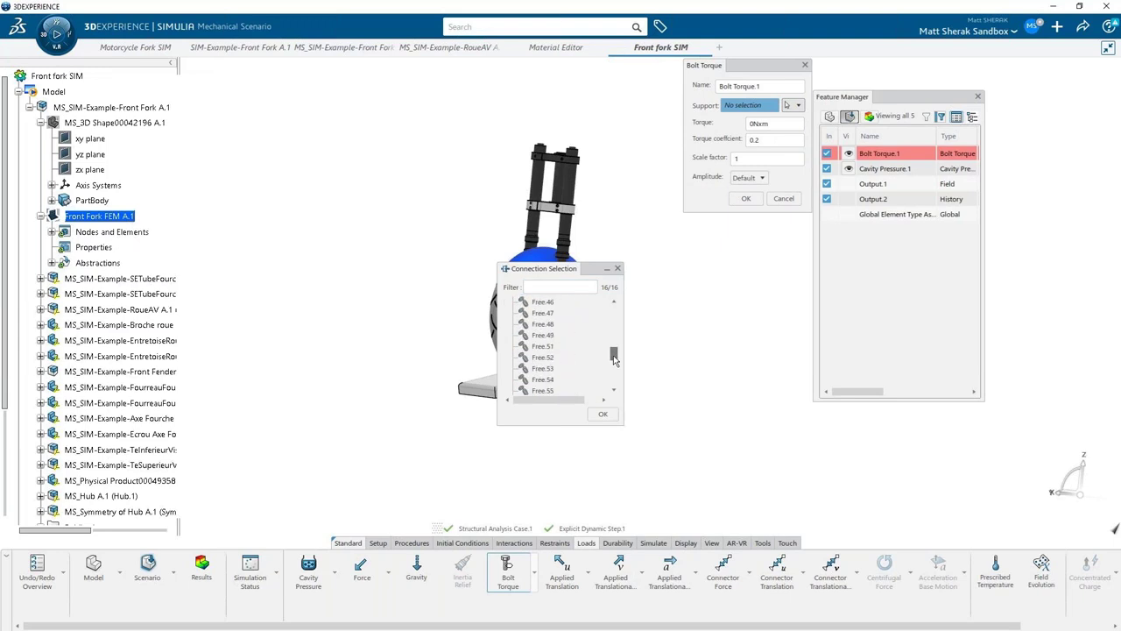
click(513, 335)
click(547, 347)
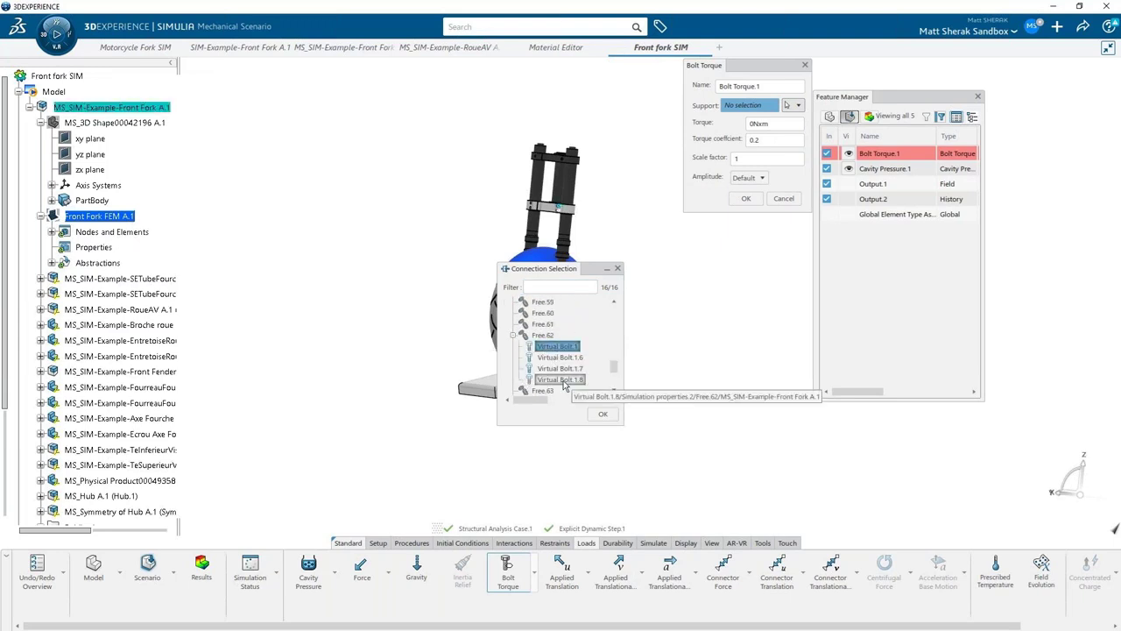
shift+click(560, 380)
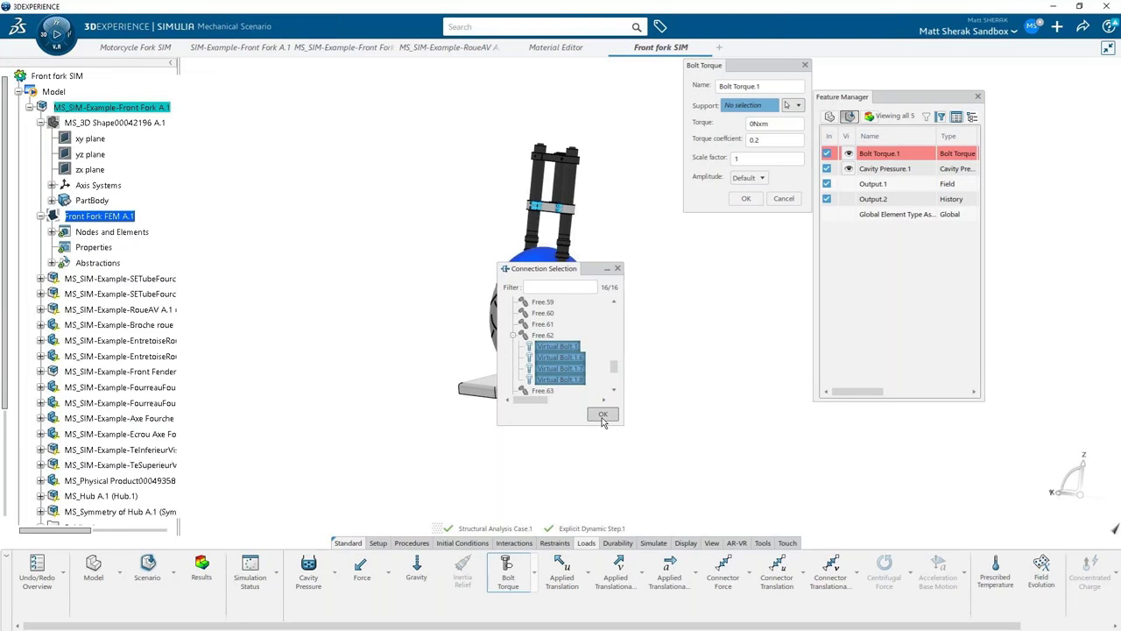
click(602, 416)
click(759, 123)
text(20)
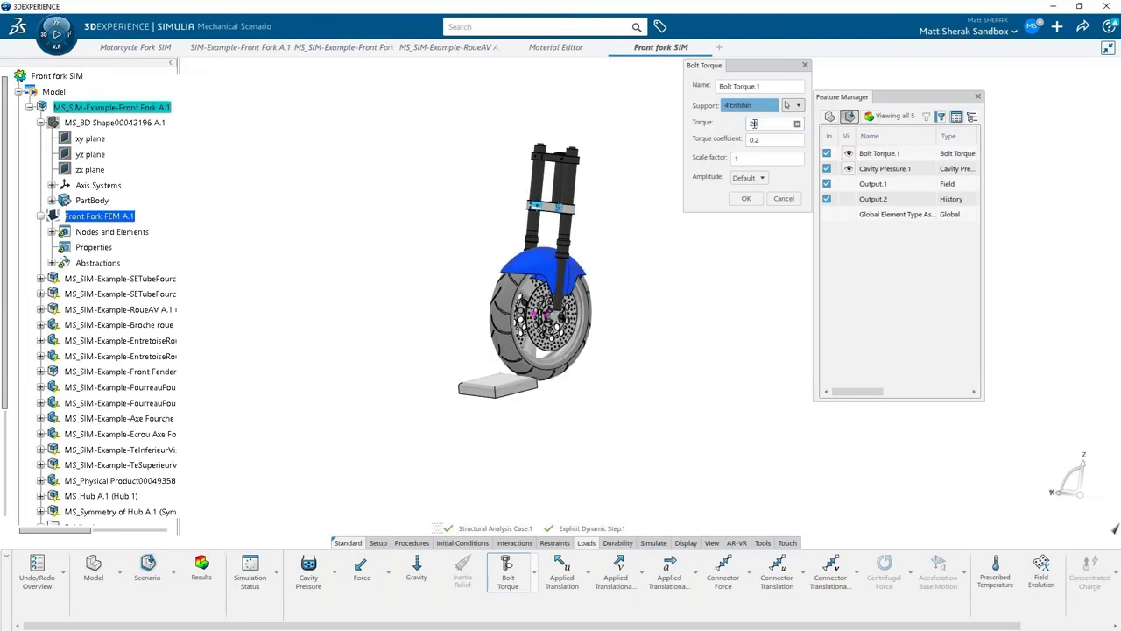
click(743, 200)
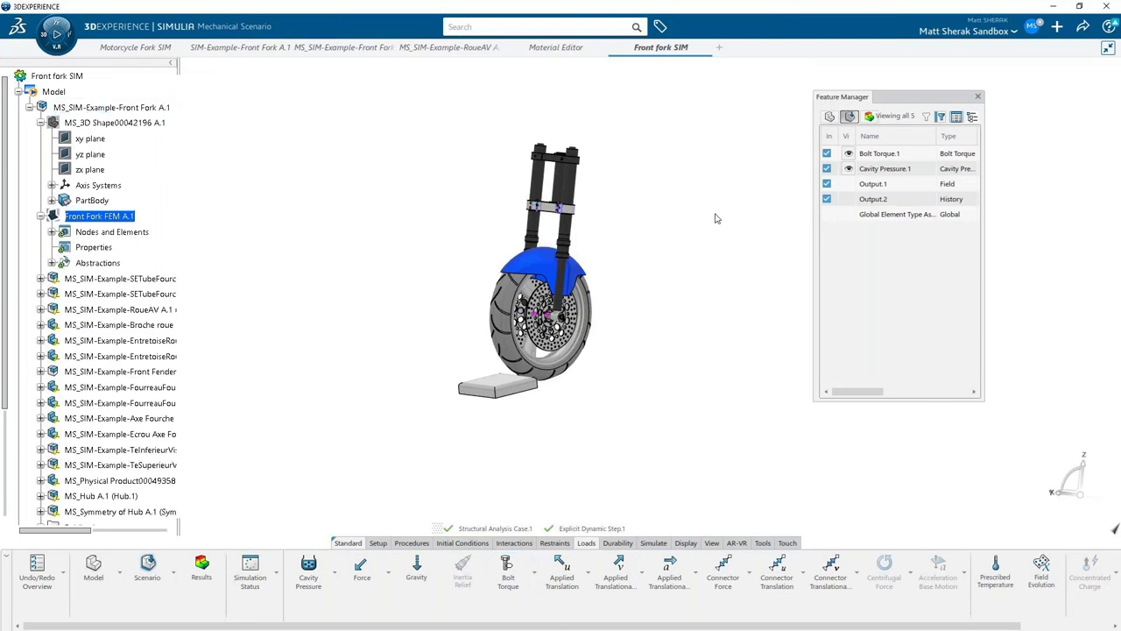
- Widen the Feature Manager to show each feature's category, definition and step columns, and move it clear of the fork model
click(276, 571)
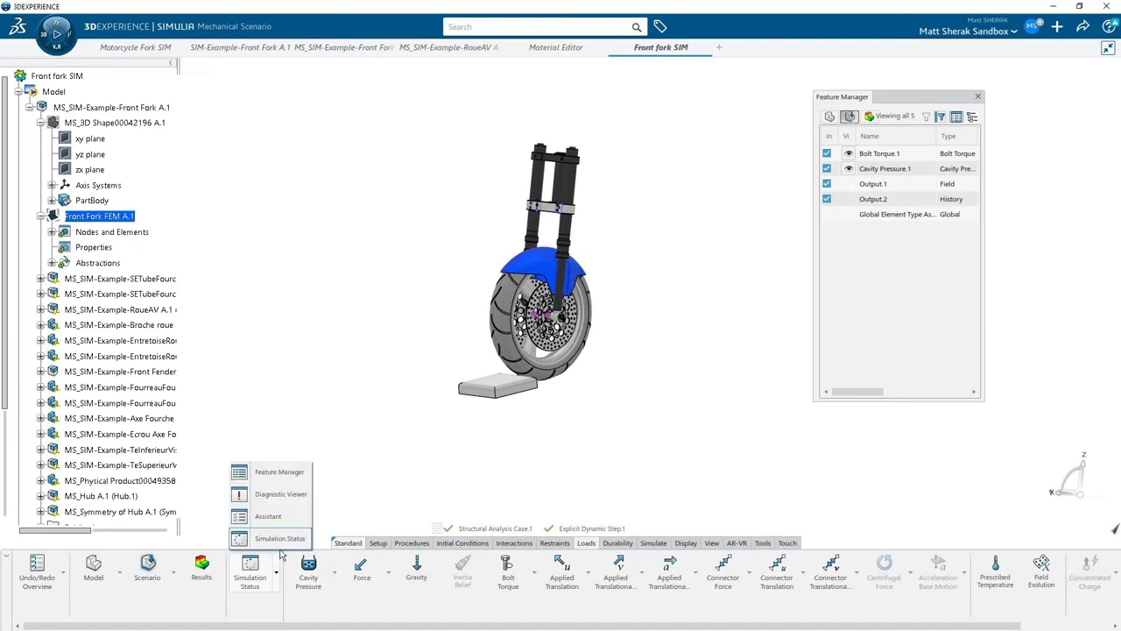
click(279, 473)
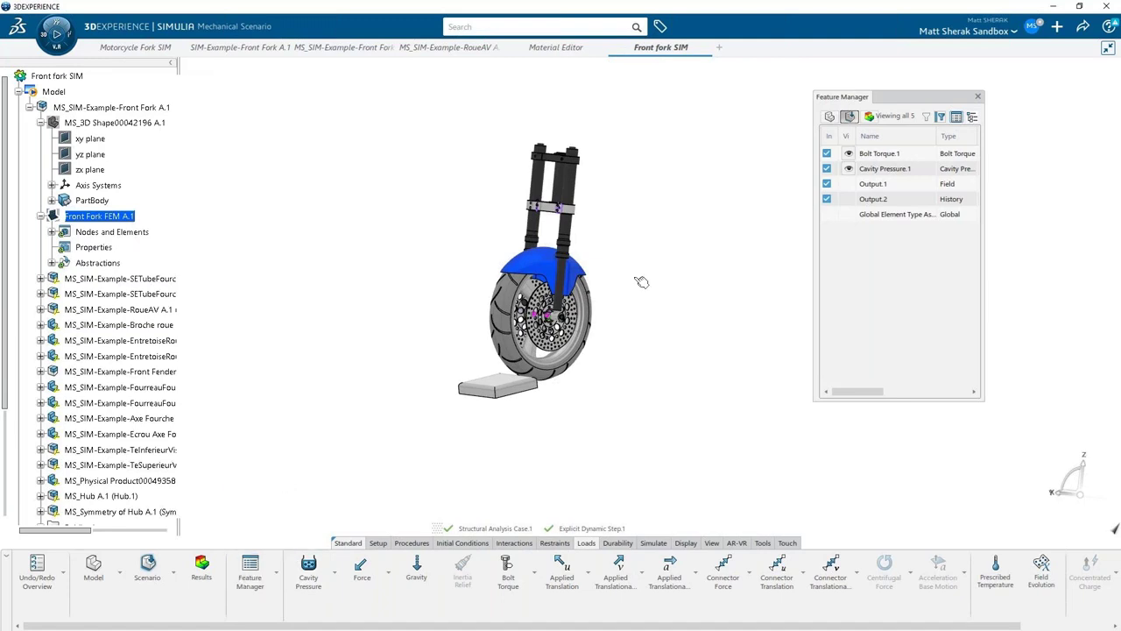
drag(810, 244, 541, 254)
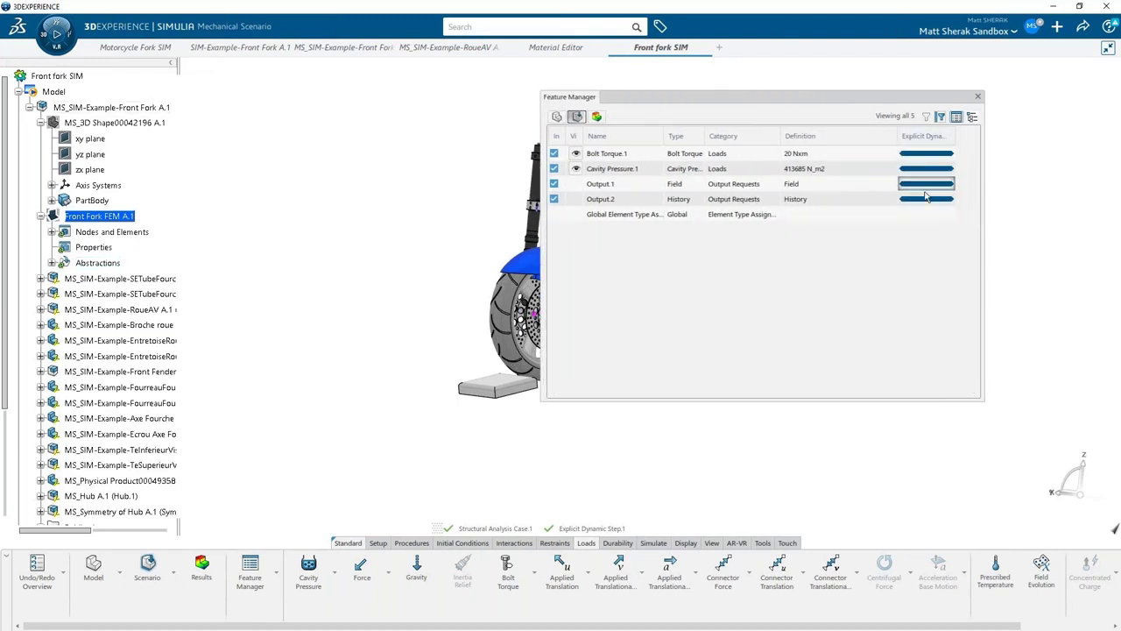
drag(867, 97, 989, 71)
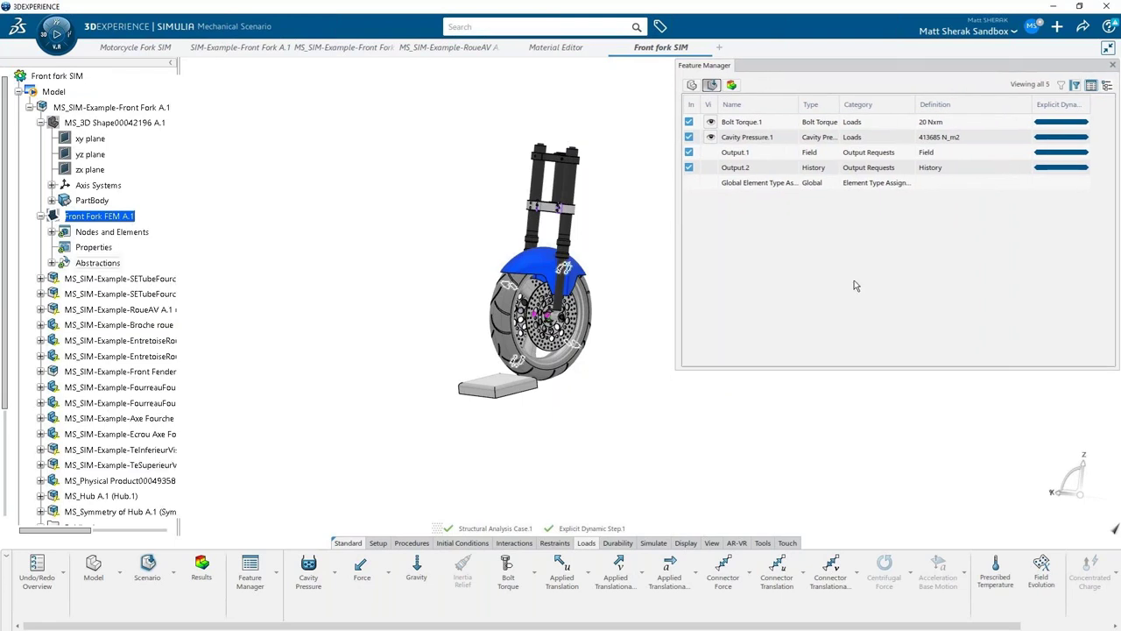
- Add a second explicit dynamic step to the analysis case with a step time of 0.5 s
click(413, 545)
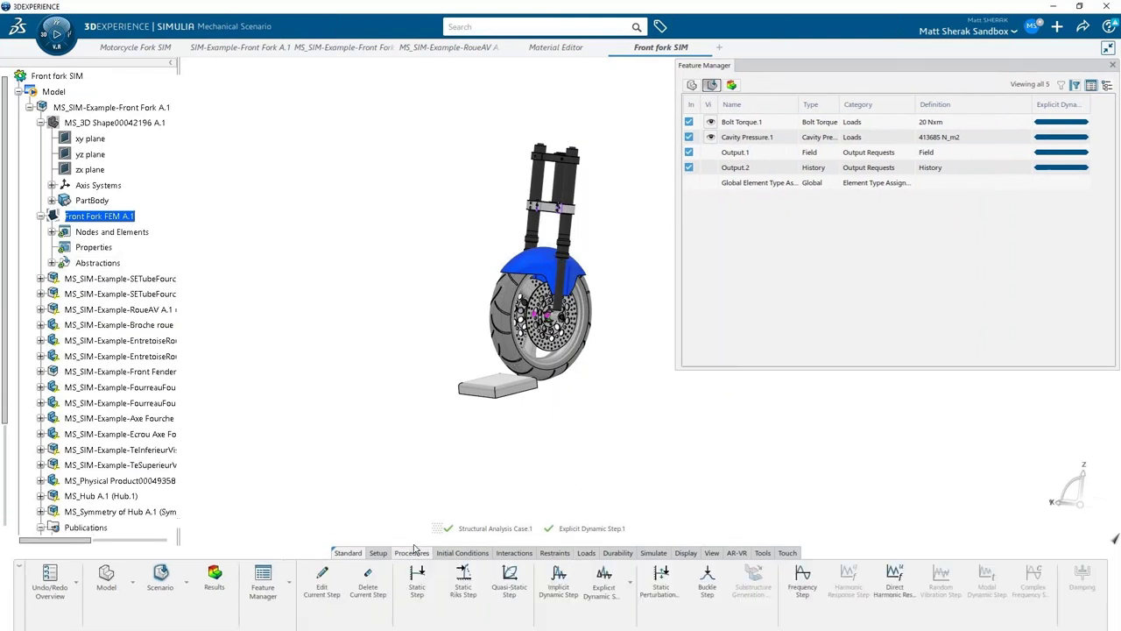
click(603, 585)
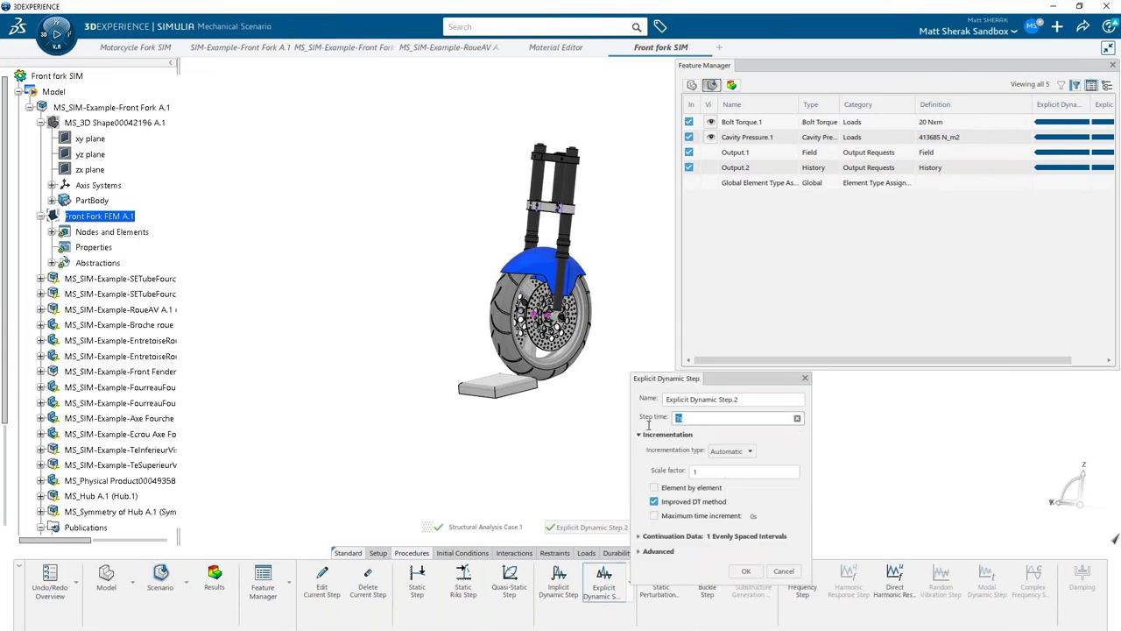
text(0.5)
click(747, 572)
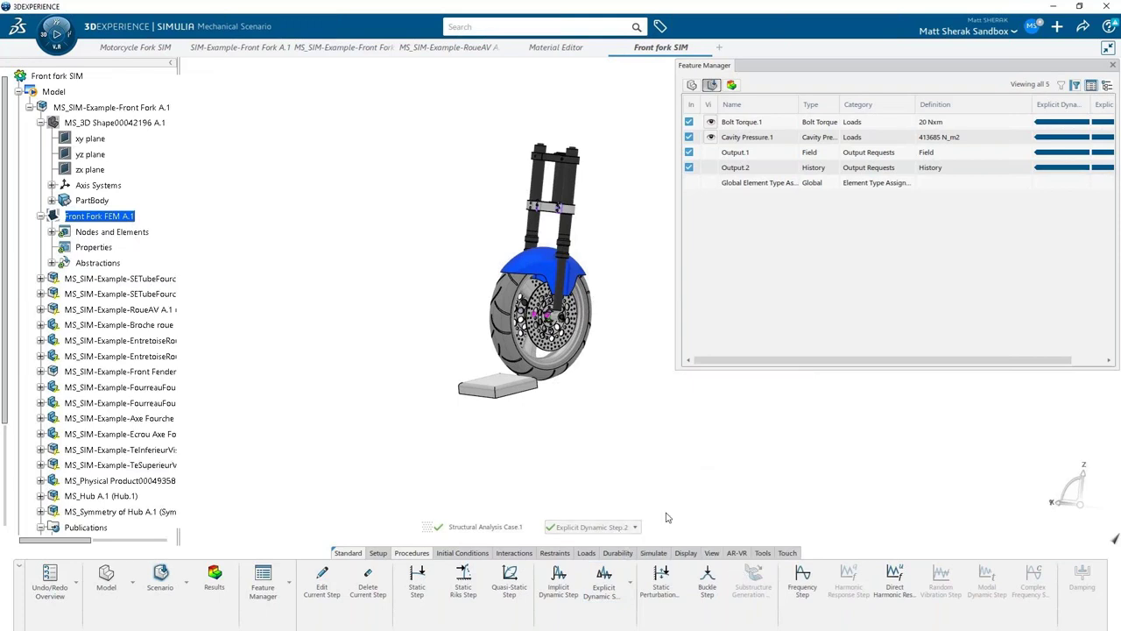
- Start a fixed displacement restraint in the second explicit dynamic step, using the FEM feature Rigid Body.1 as its support
click(554, 553)
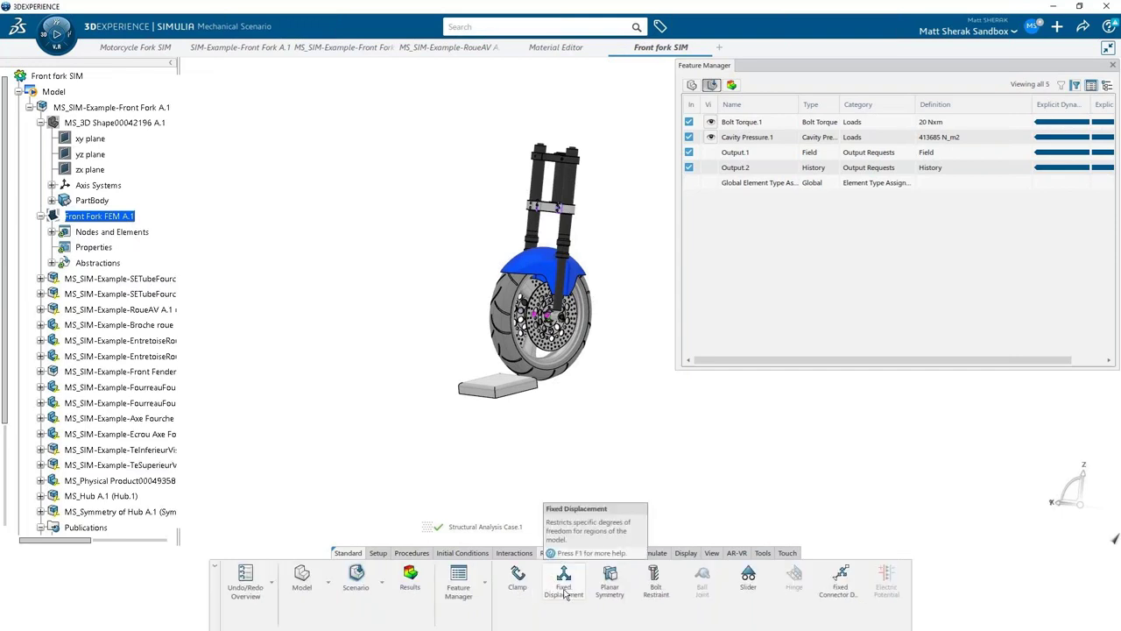
click(565, 587)
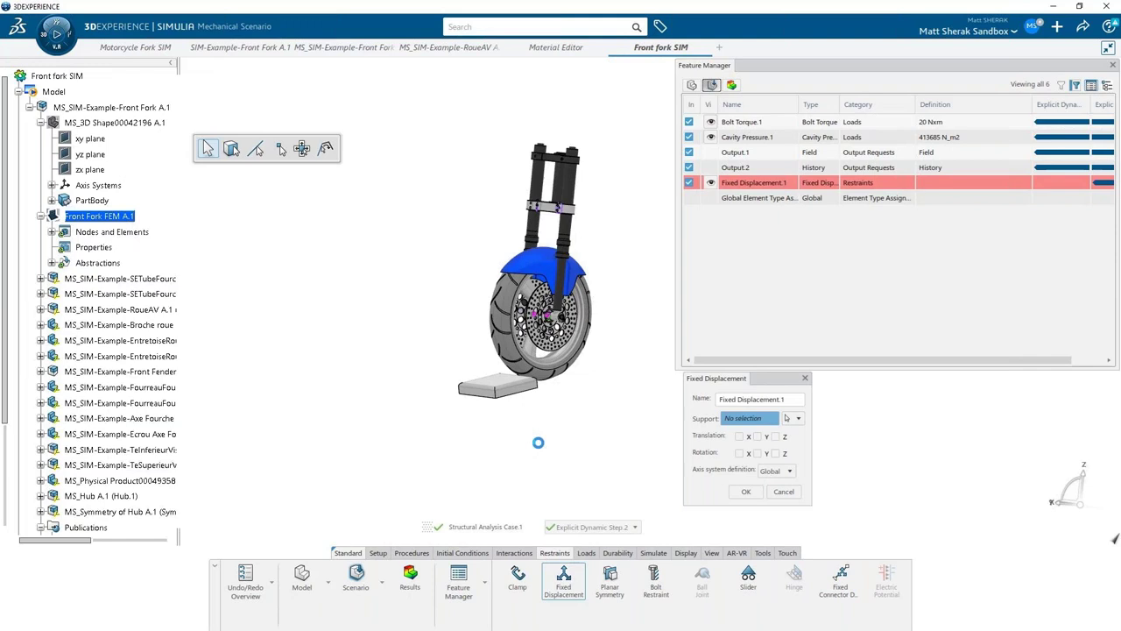
click(788, 420)
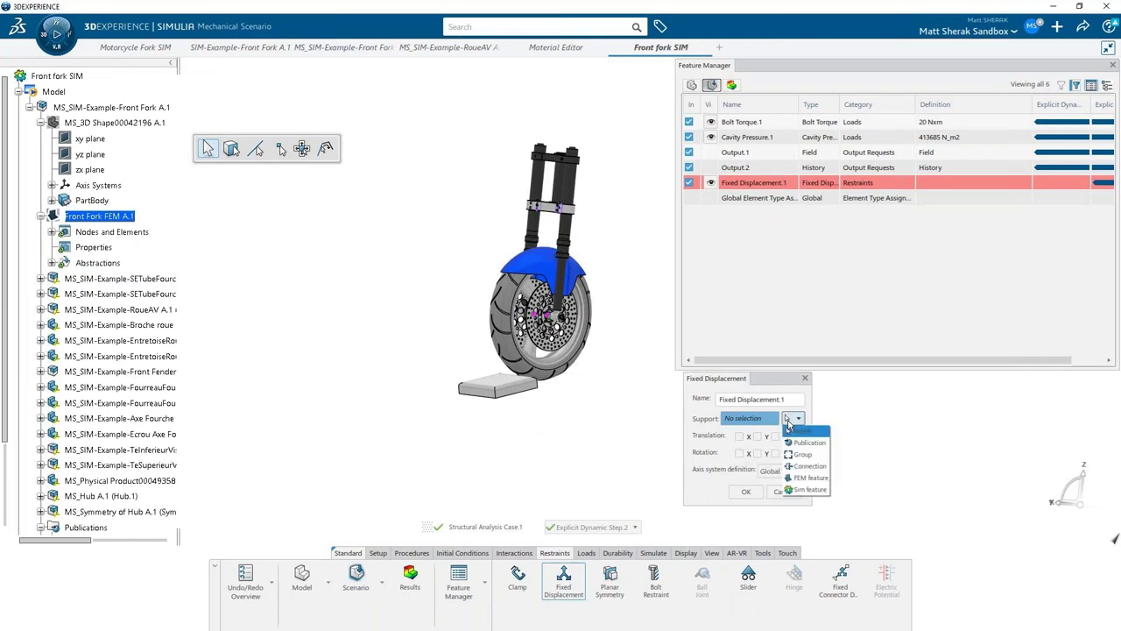
click(800, 478)
click(554, 336)
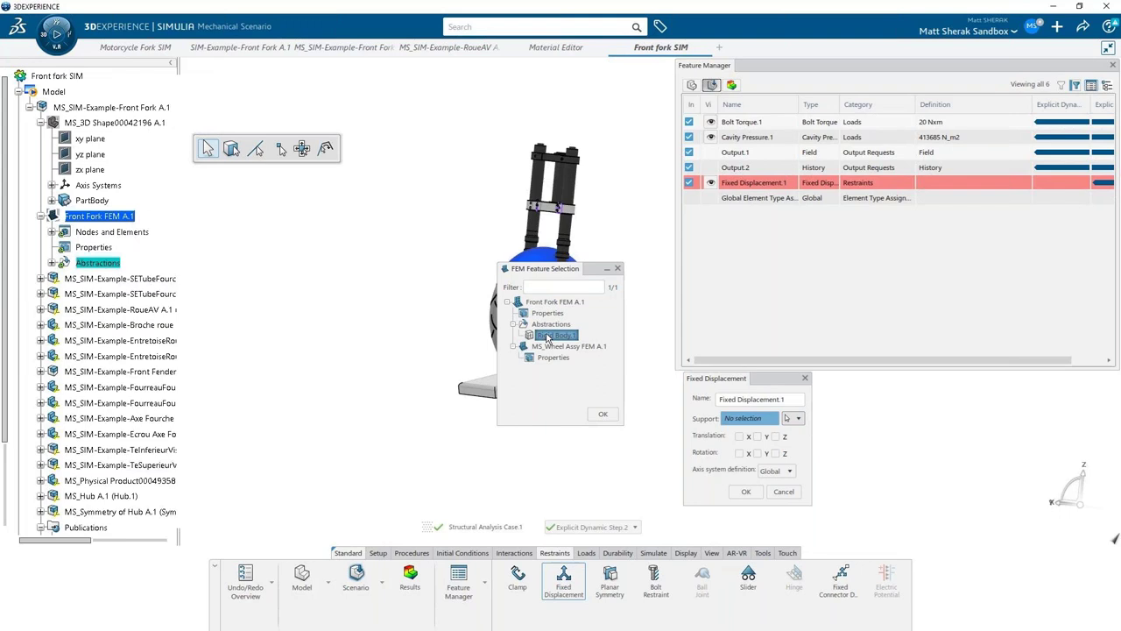
click(603, 415)
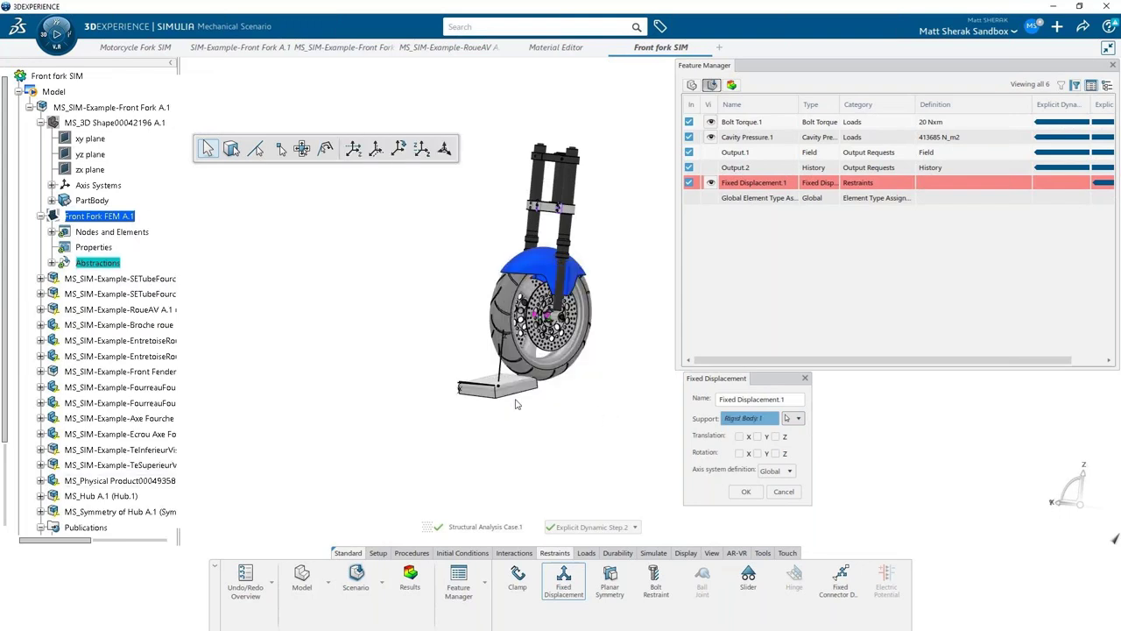
- Set the fixed displacement's axis system definition to Specify and orient its axes on the block in front of the tire
mouse_move(505, 398)
middle_down()
mouse_move(446, 394)
mouse_move(523, 404)
middle_up()
click(775, 470)
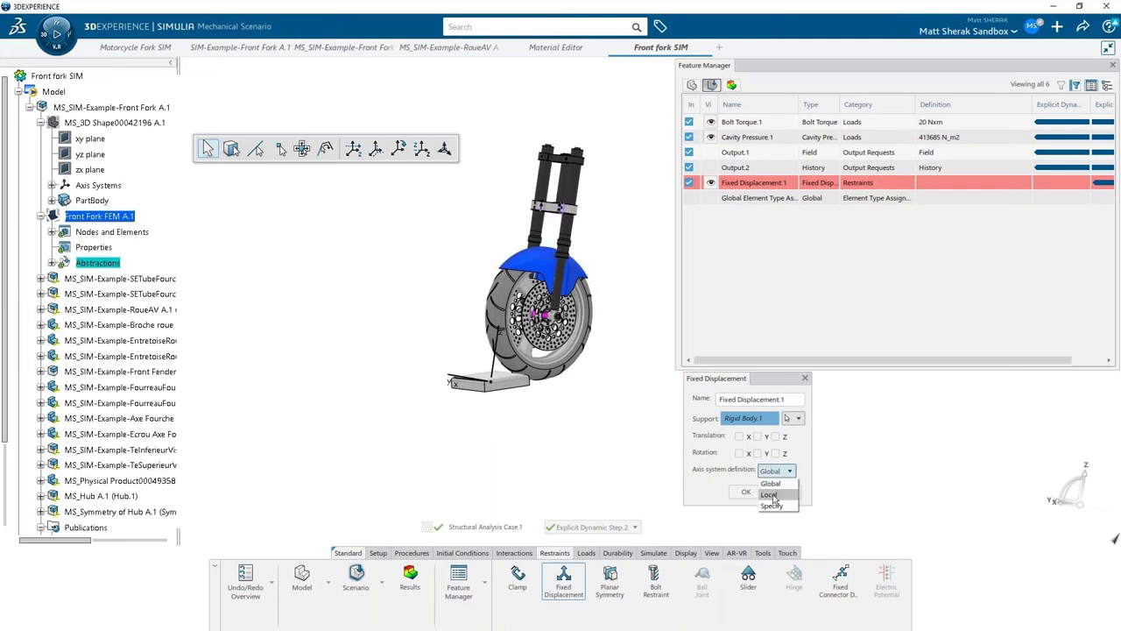
click(770, 496)
middle_drag(614, 464, 545, 458)
click(758, 487)
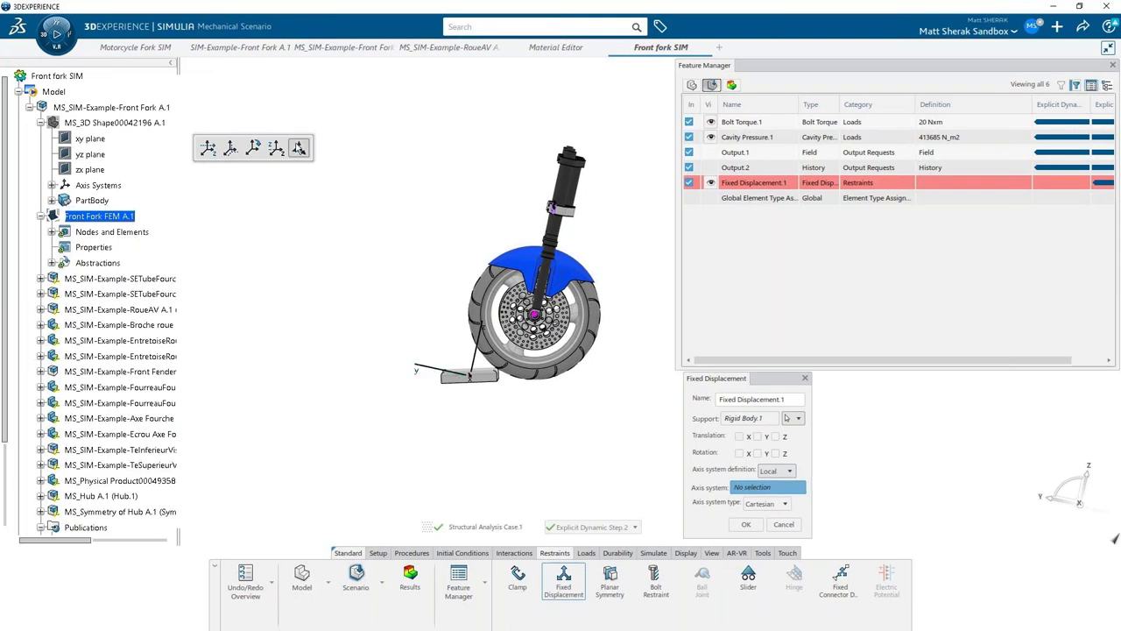
scroll(451, 360, up, 5)
click(504, 390)
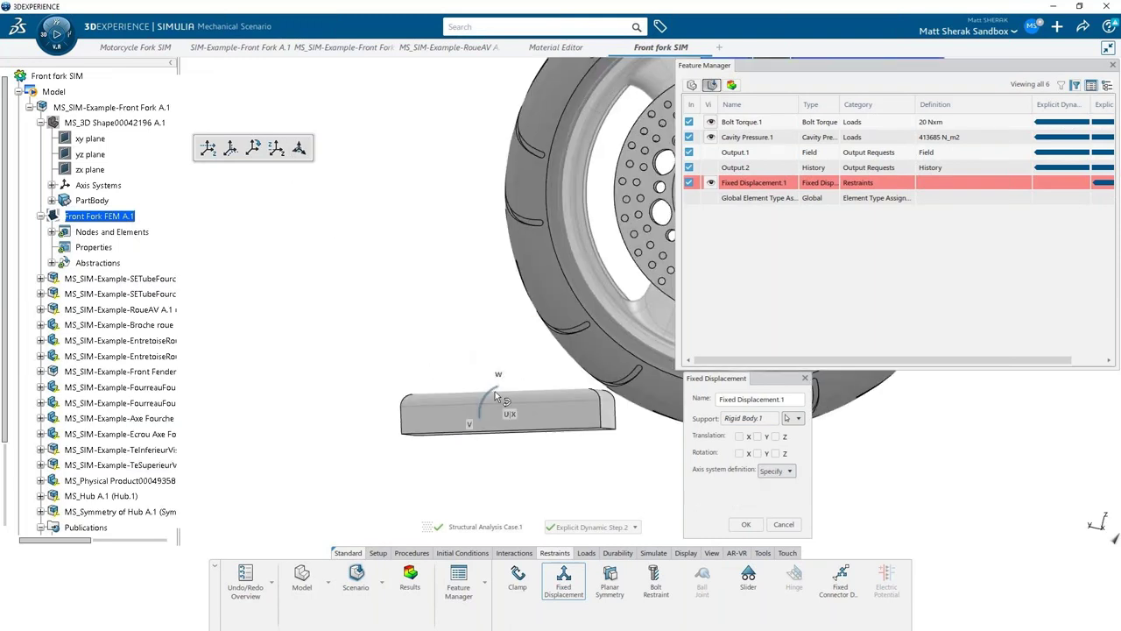
middle_drag(513, 453, 541, 384)
drag(540, 380, 555, 387)
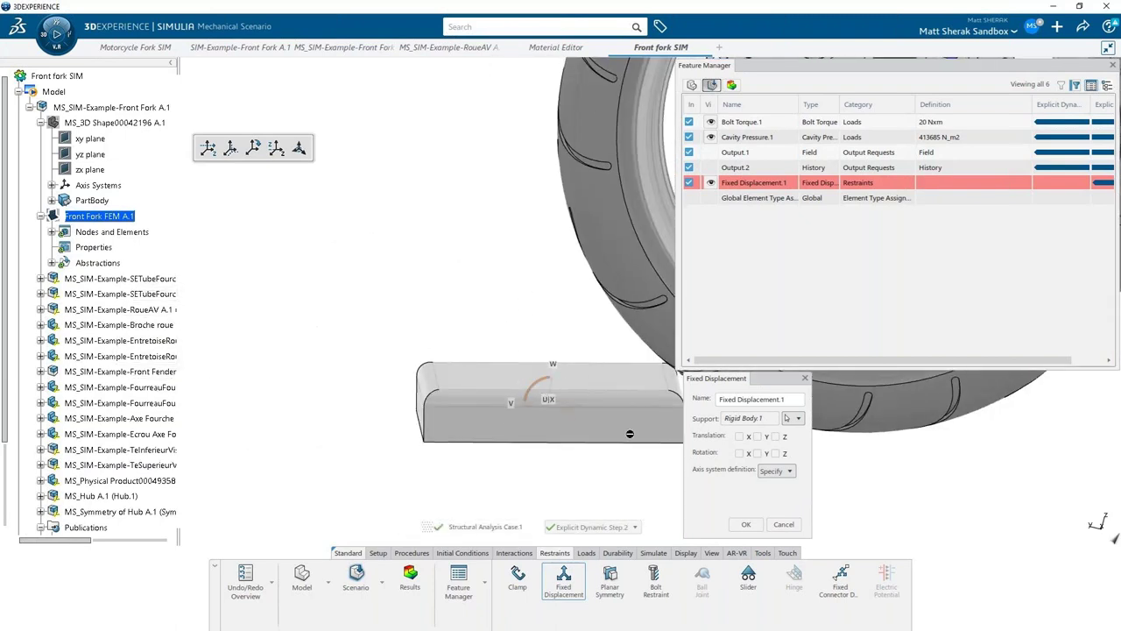
- Fix translations X and Z and all three rotations of the block's rigid body, leaving translation Y free, and complete the restraint
click(739, 453)
click(758, 453)
click(776, 454)
click(776, 436)
click(739, 436)
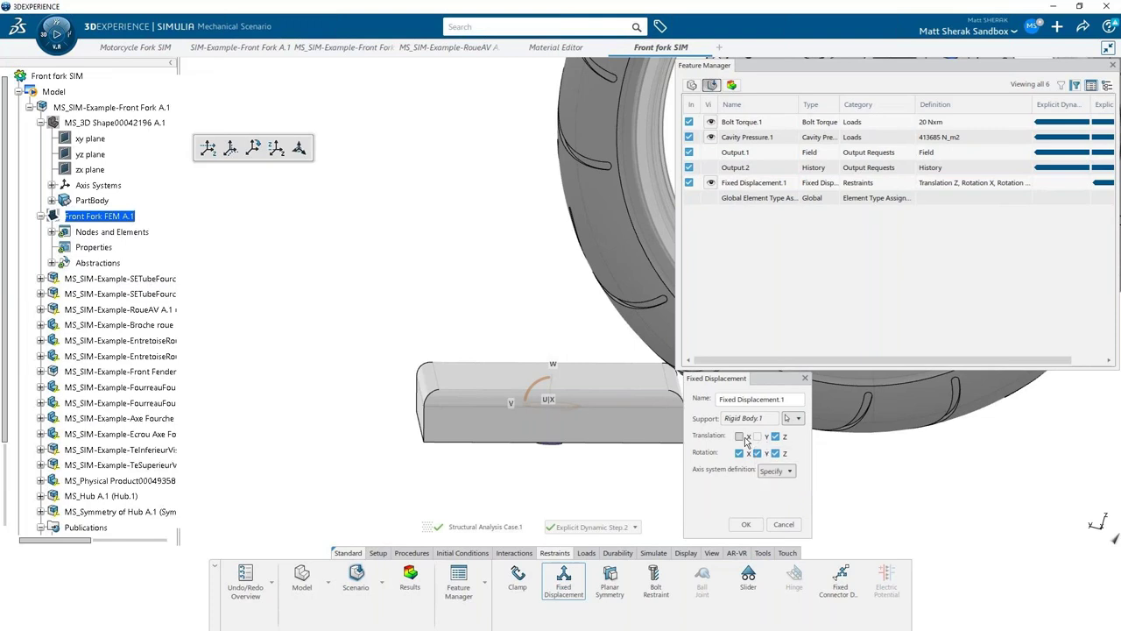
click(747, 525)
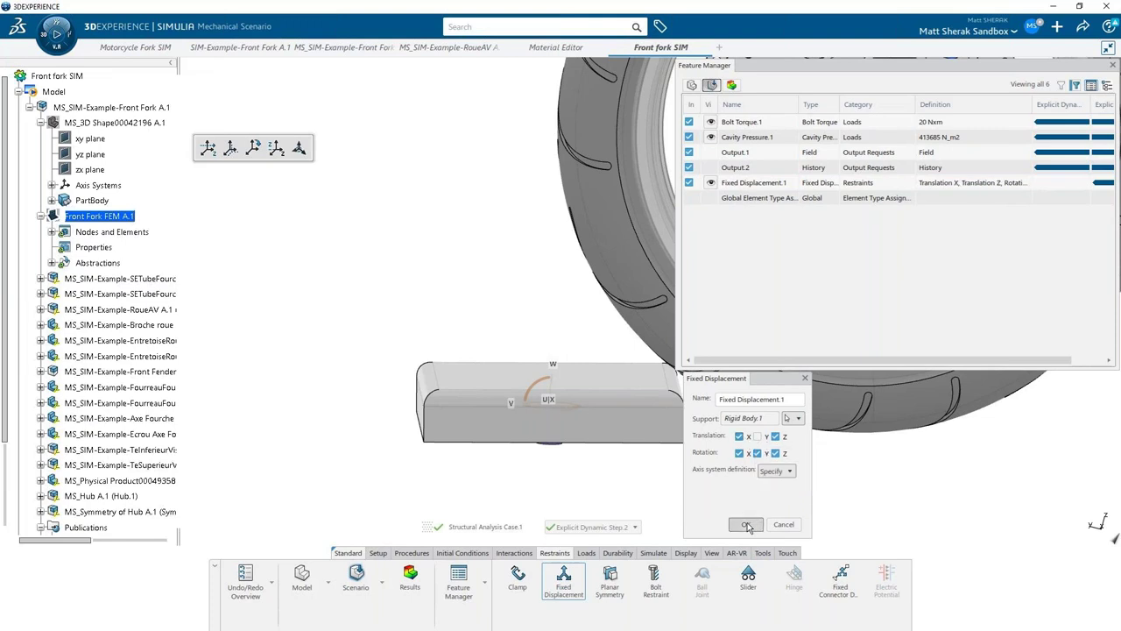
- Start an applied translation load in the second explicit dynamic step, using the FEM feature Rigid Body.1 as its support
click(588, 554)
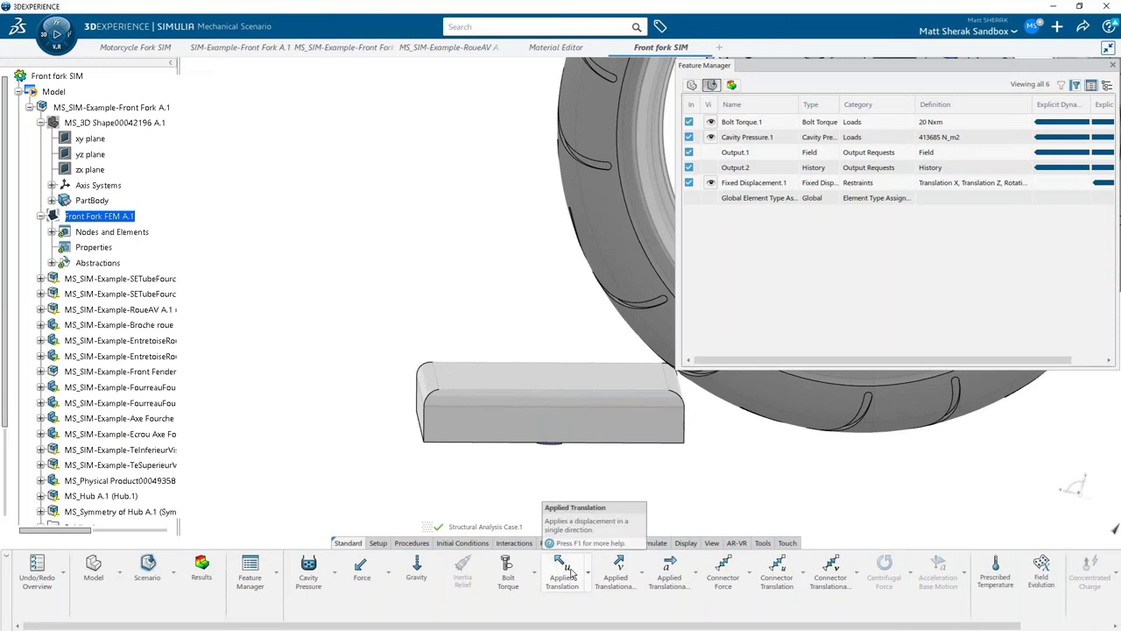
click(571, 568)
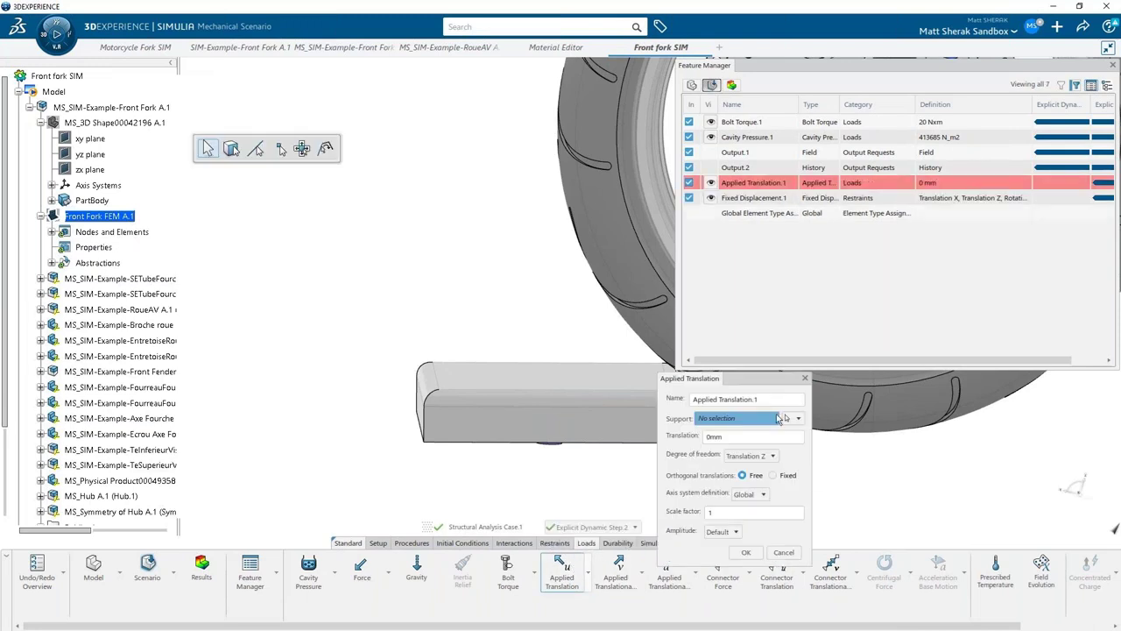
click(798, 418)
click(808, 478)
click(562, 335)
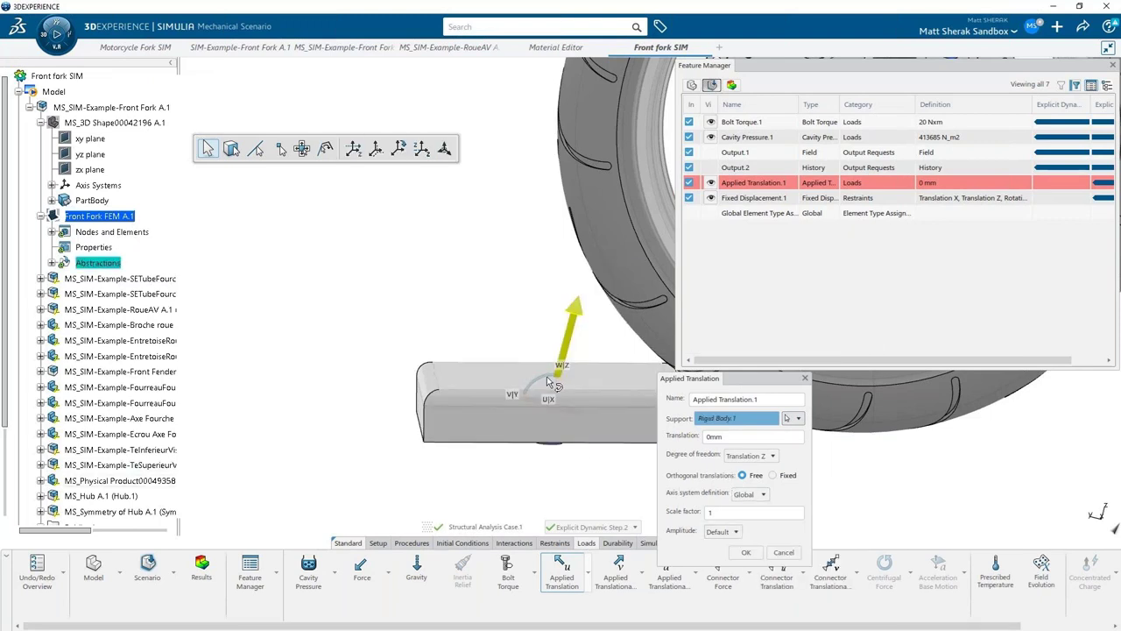
- Set the load's degree of freedom to Translation Y with a value of -150 mm, complete it, and widen the Feature Manager
click(738, 457)
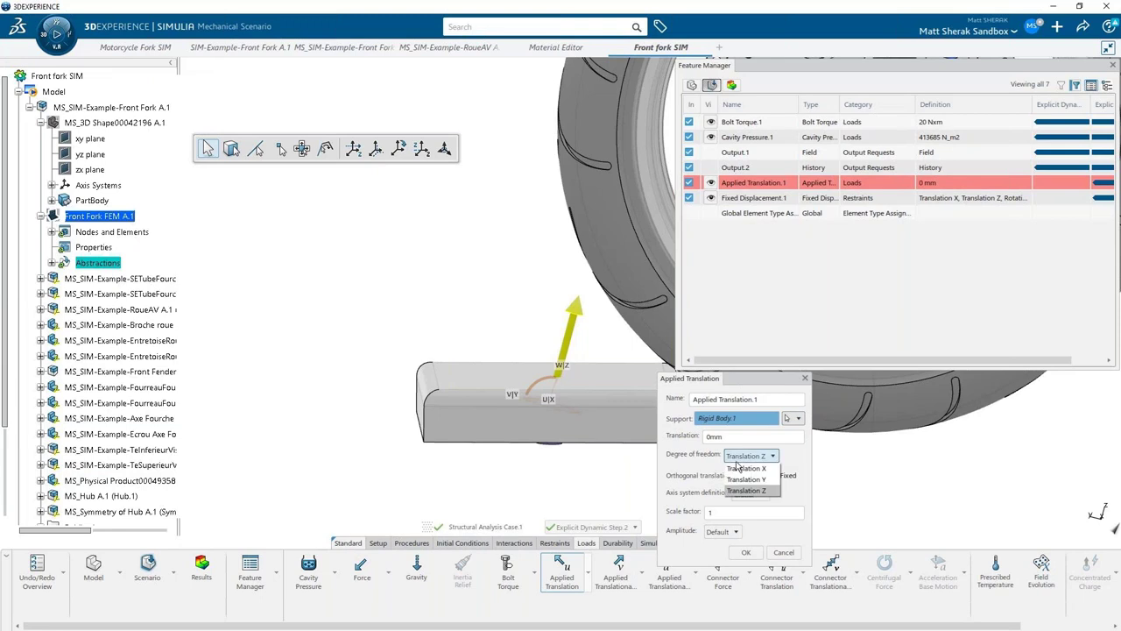
click(744, 480)
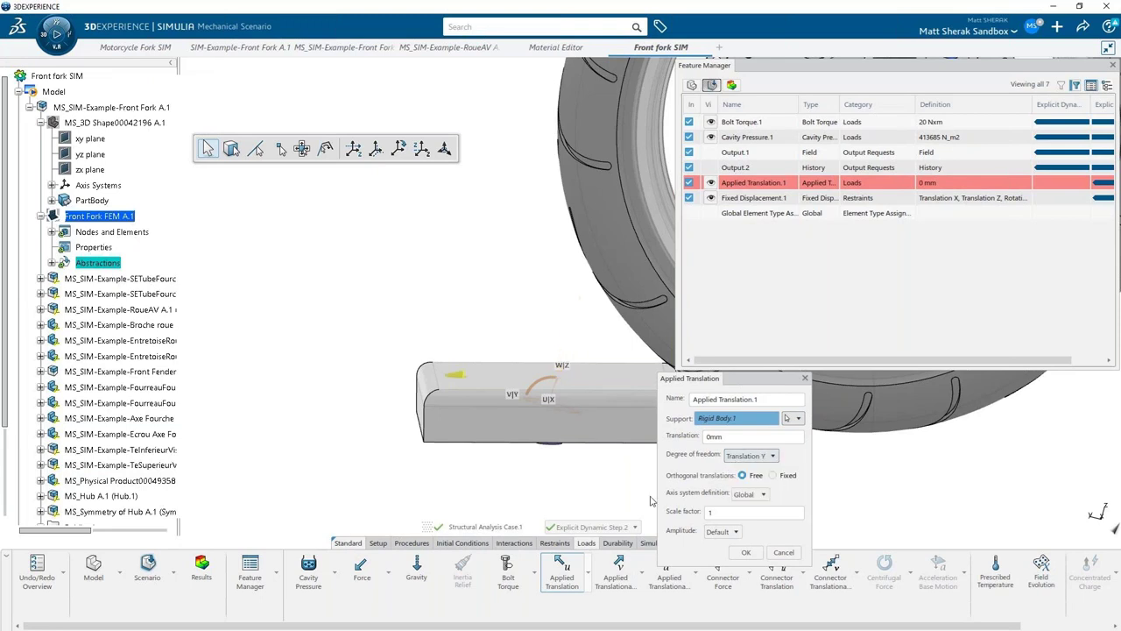
click(739, 438)
drag(738, 438, 700, 436)
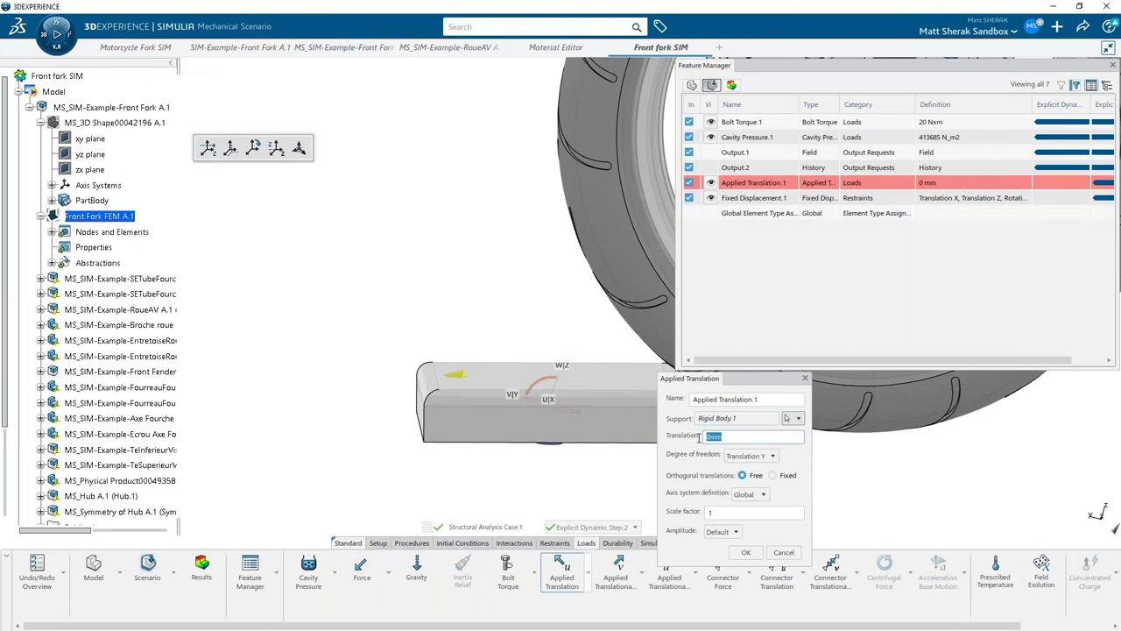
text(-150)
key(Return)
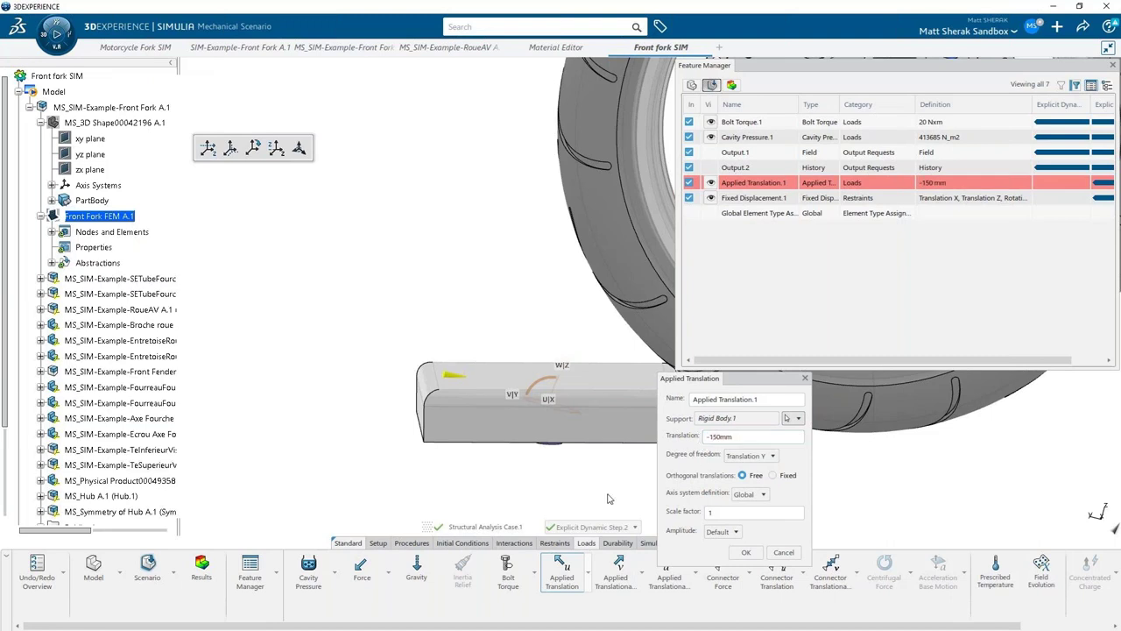
click(746, 552)
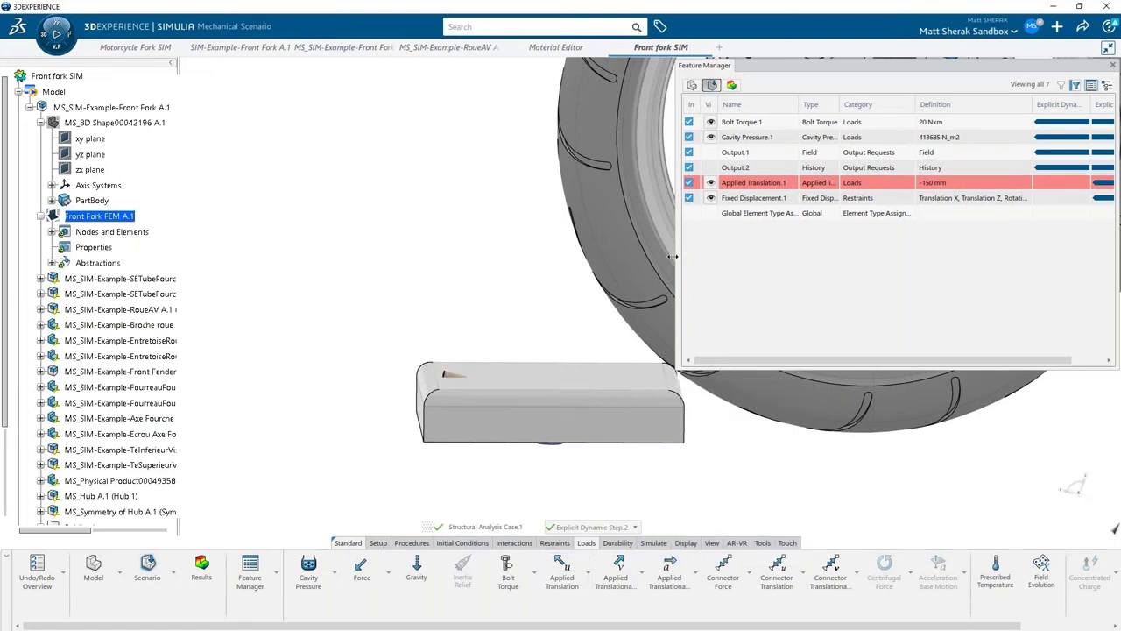
drag(681, 262, 487, 263)
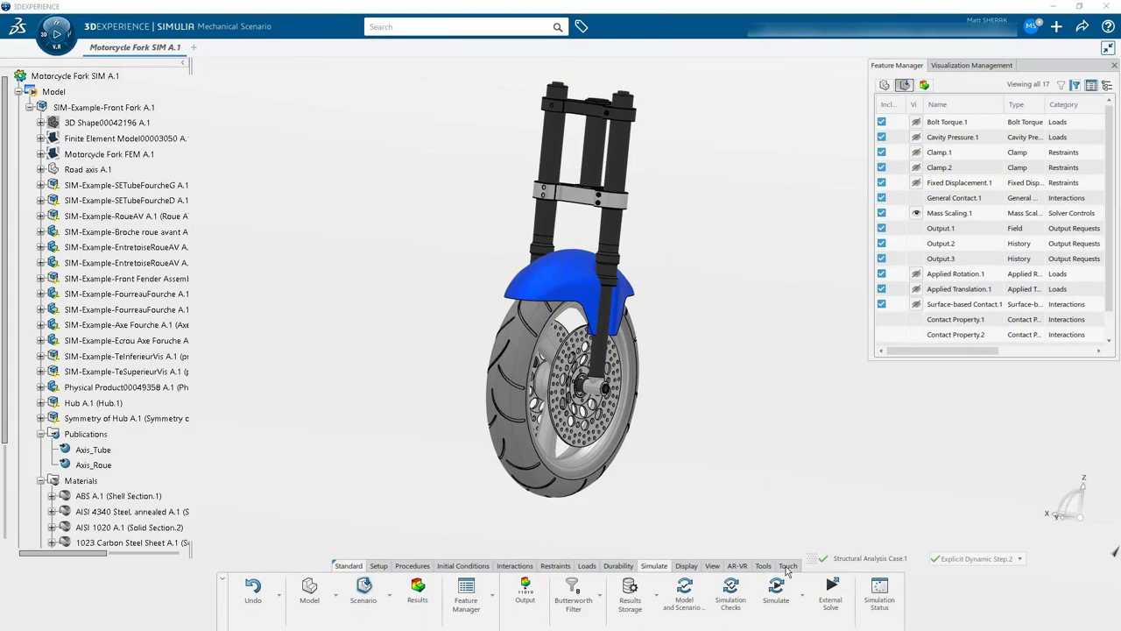
- Run the structural analysis case simulation on the Cloud location with the 144 cores configuration
click(782, 596)
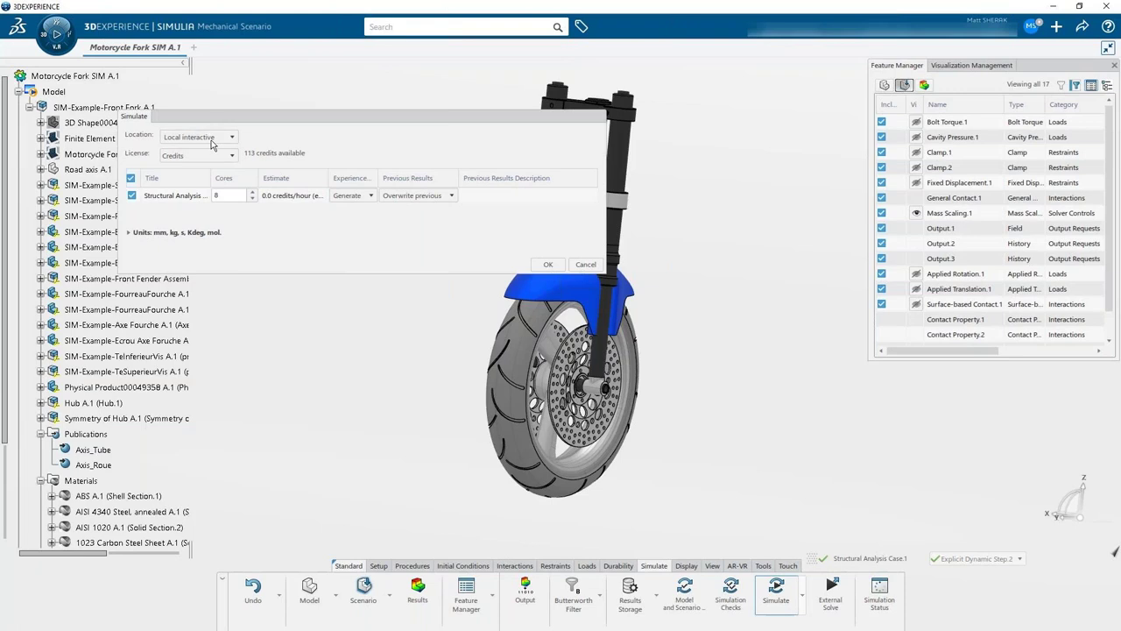
click(213, 139)
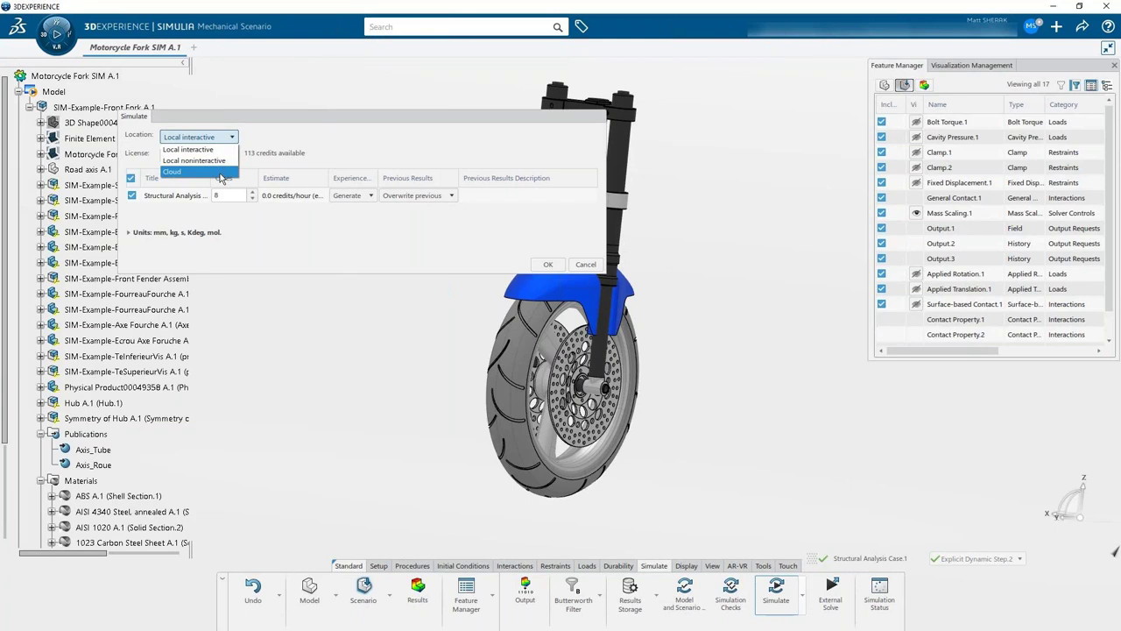
click(220, 172)
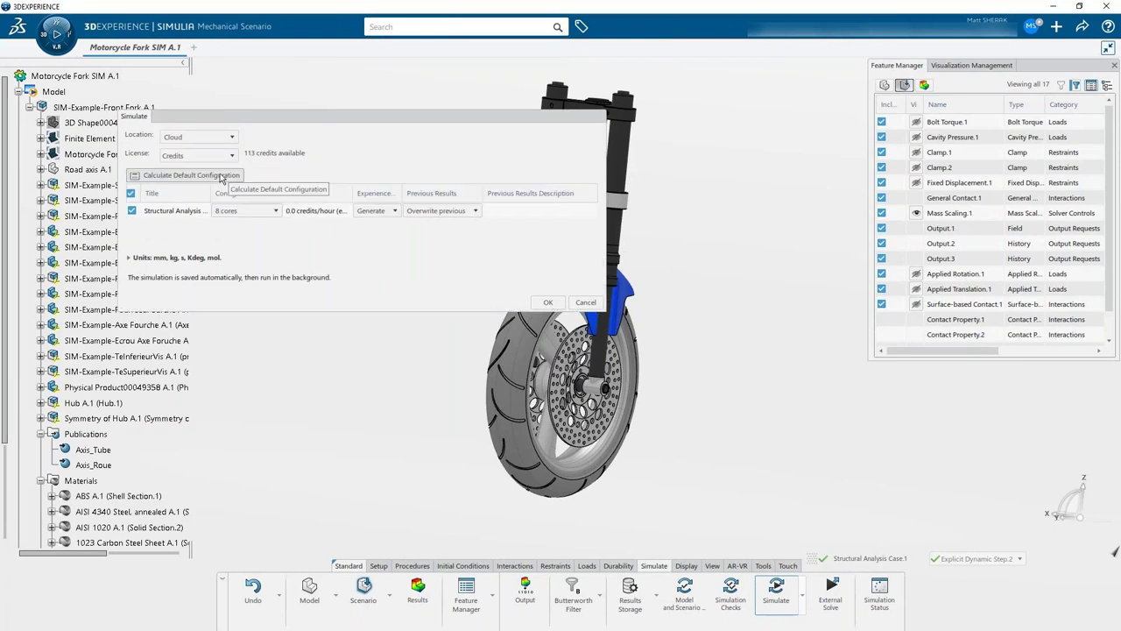
click(274, 211)
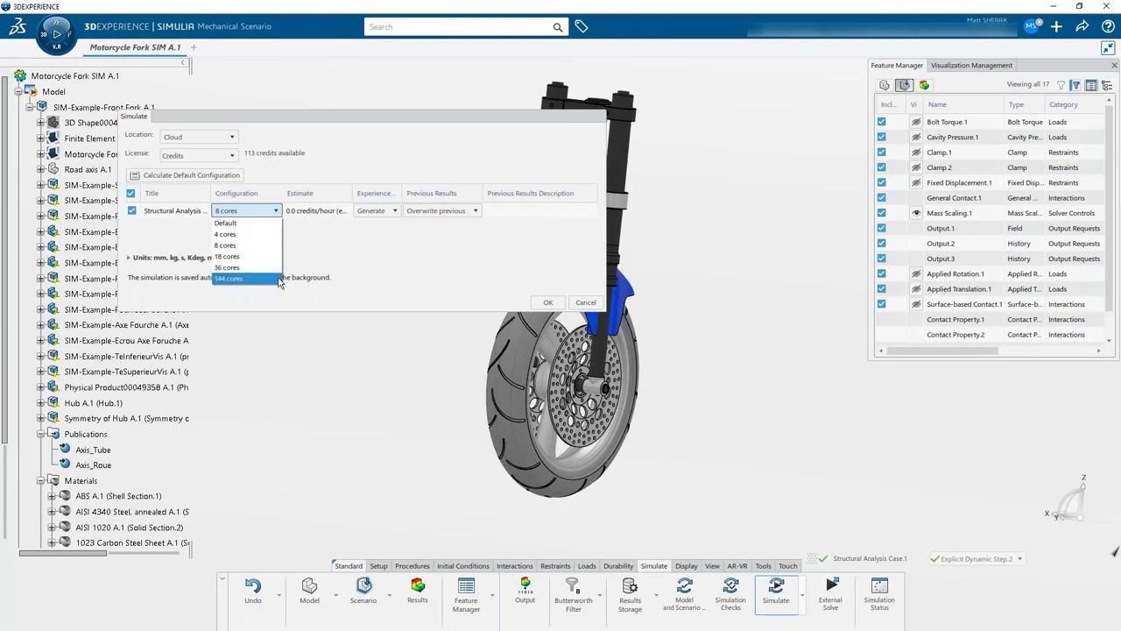
click(230, 279)
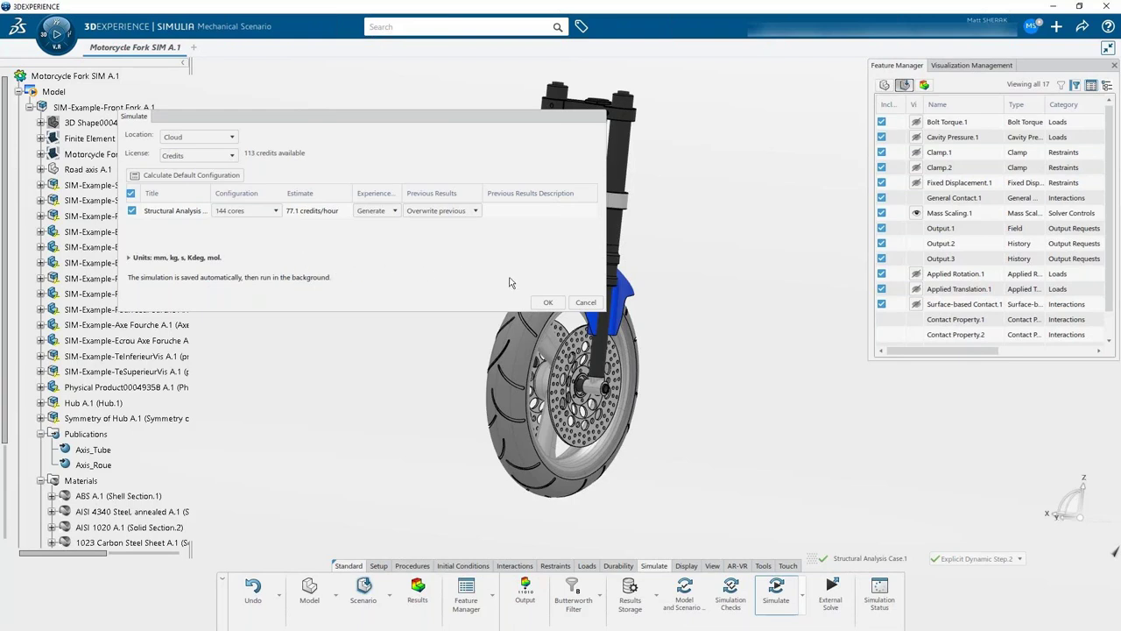
click(547, 302)
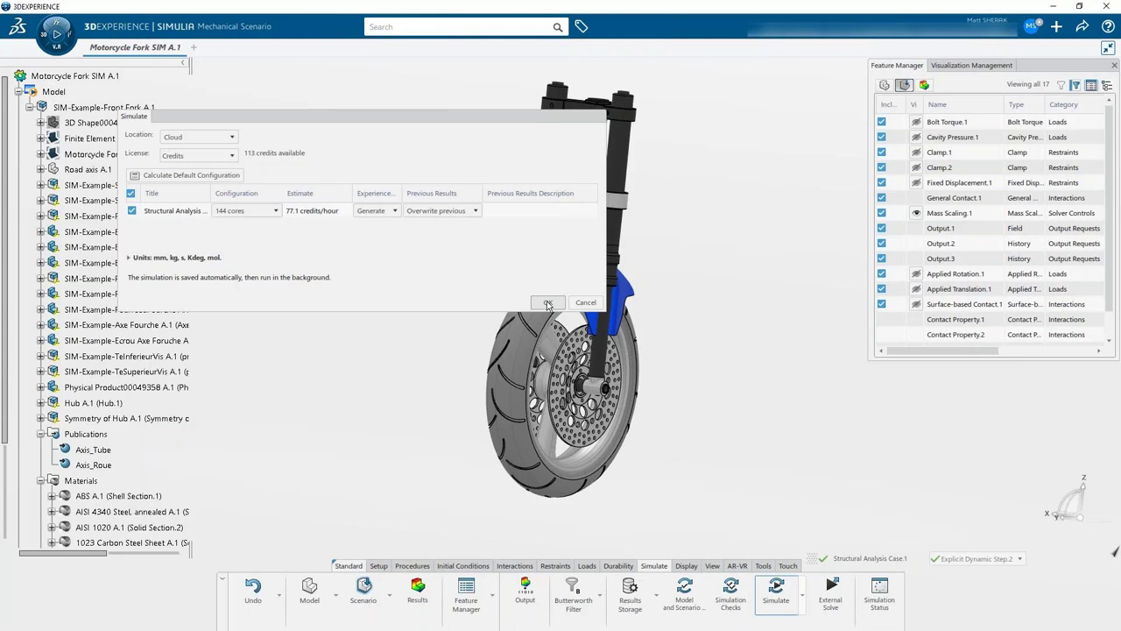
click(548, 303)
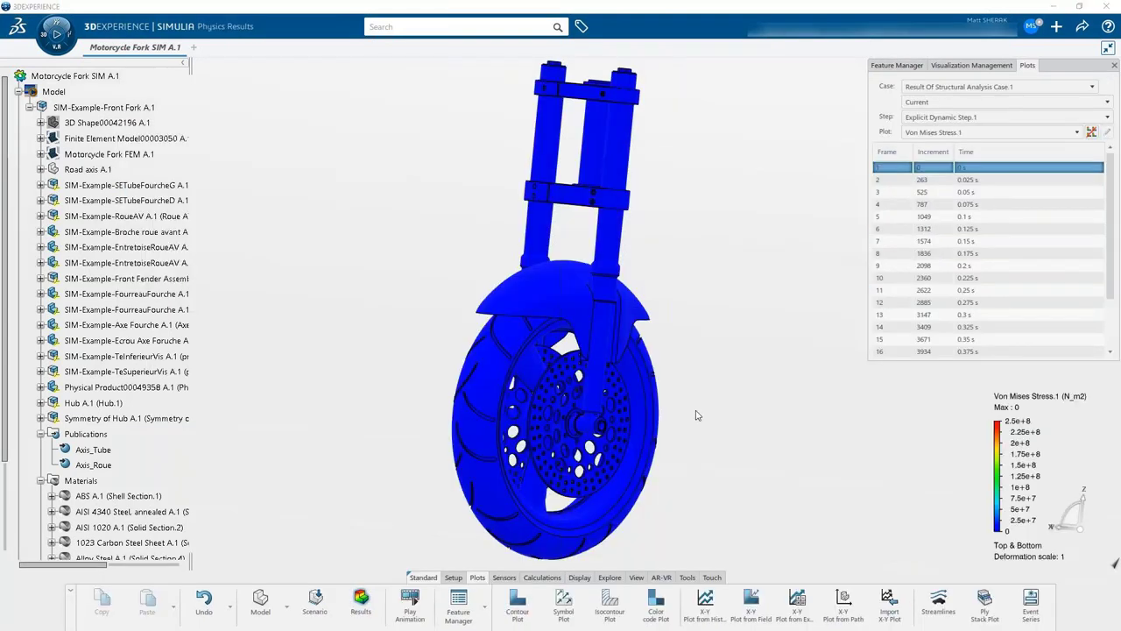
- Examine the first explicit dynamic step's Von Mises stress on the fork and wheel at 0.125 s and 0.5 s
middle_drag(696, 415, 963, 315)
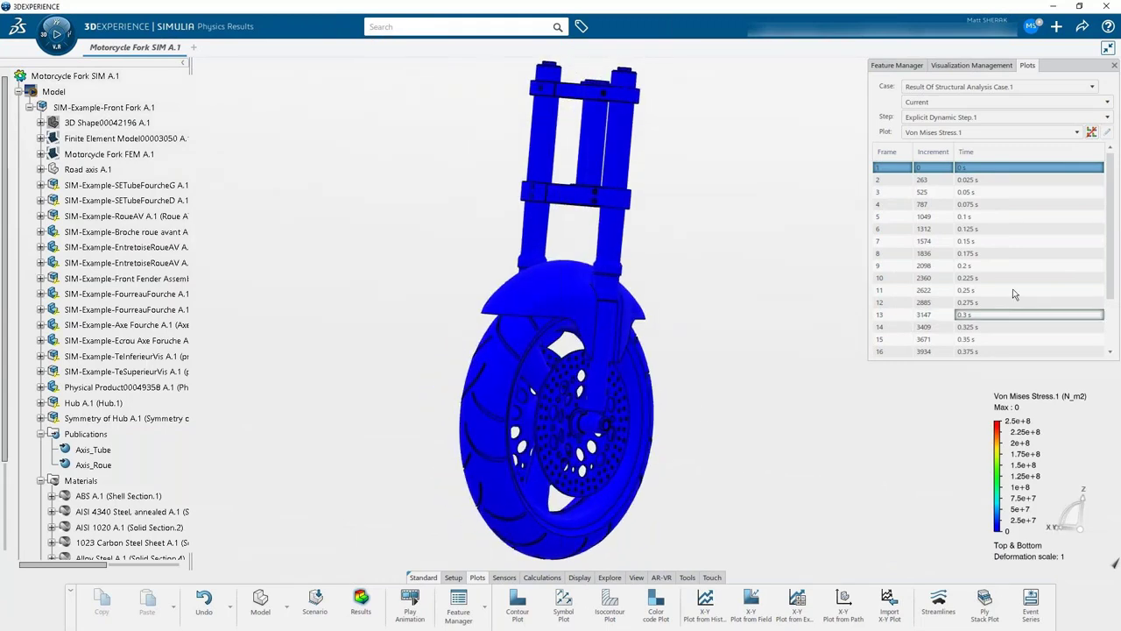
click(1011, 233)
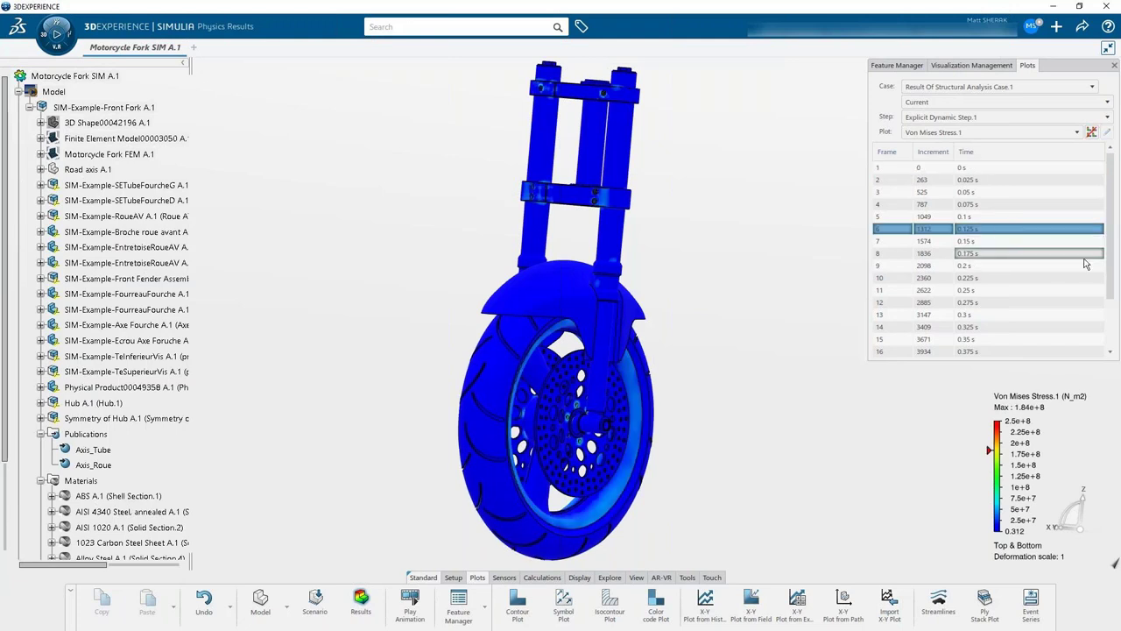
mouse_move(621, 434)
middle_down()
mouse_move(555, 433)
mouse_move(649, 433)
mouse_move(636, 432)
middle_up()
scroll(1016, 289, down, 2)
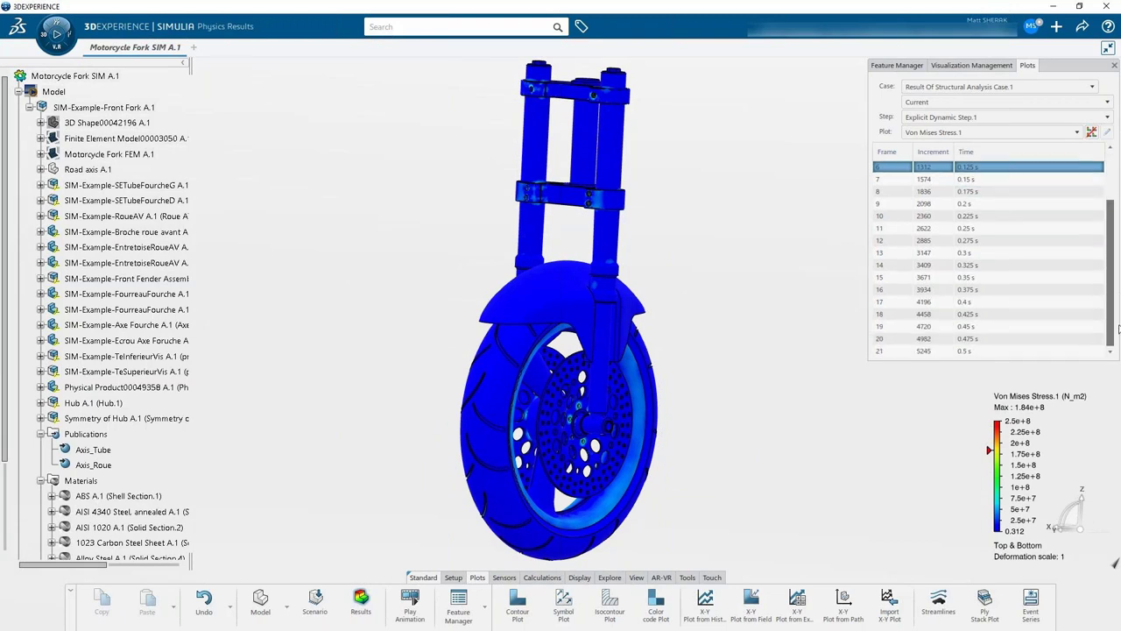
click(1007, 351)
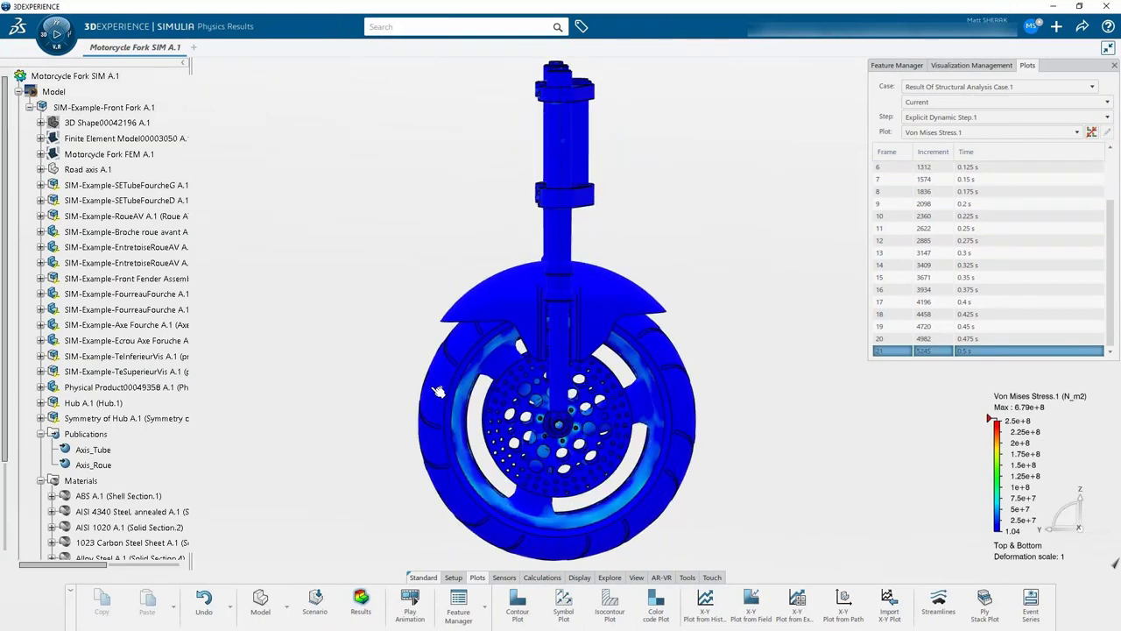
- Display the Displacement.1 plot at 0.5 s of the first step and reset the legend's maximum to its automatic value
click(929, 134)
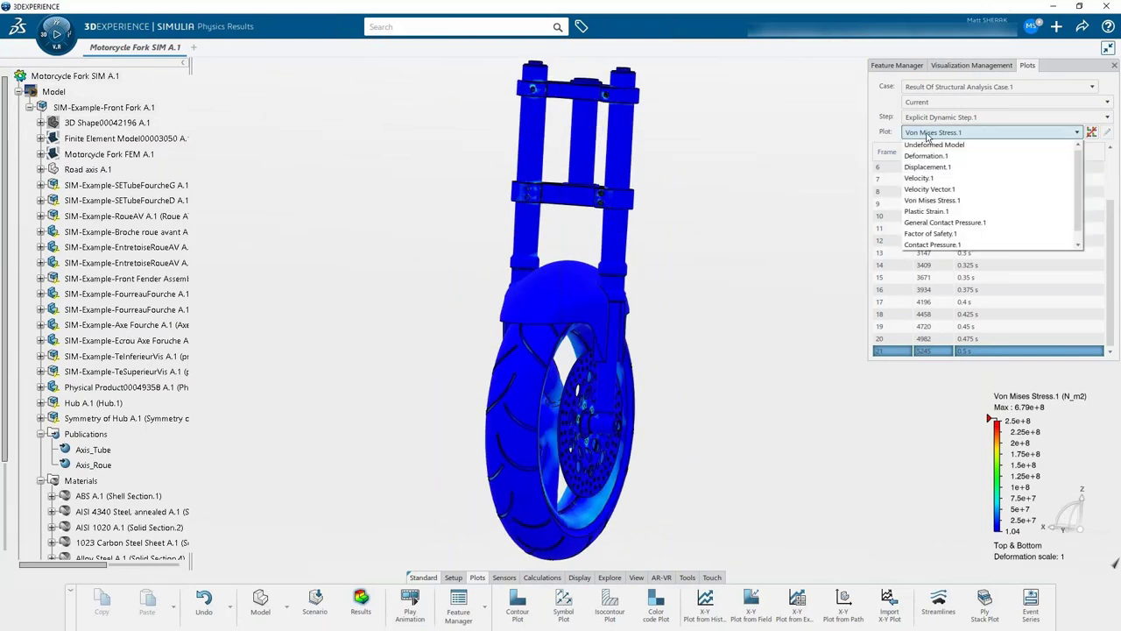
click(927, 167)
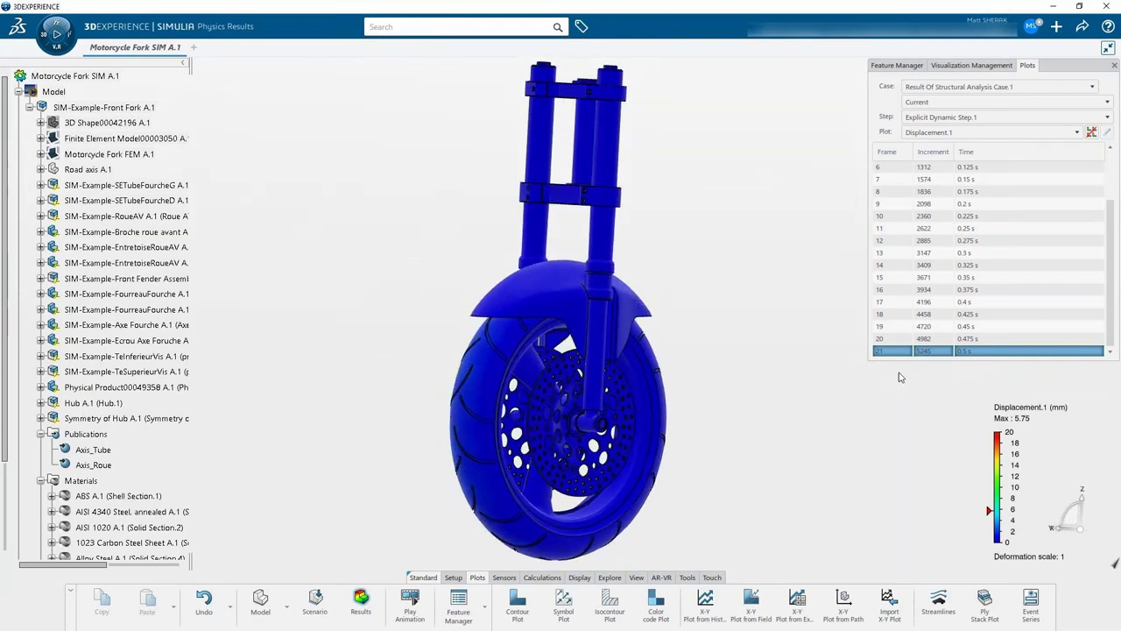
mouse_move(1012, 436)
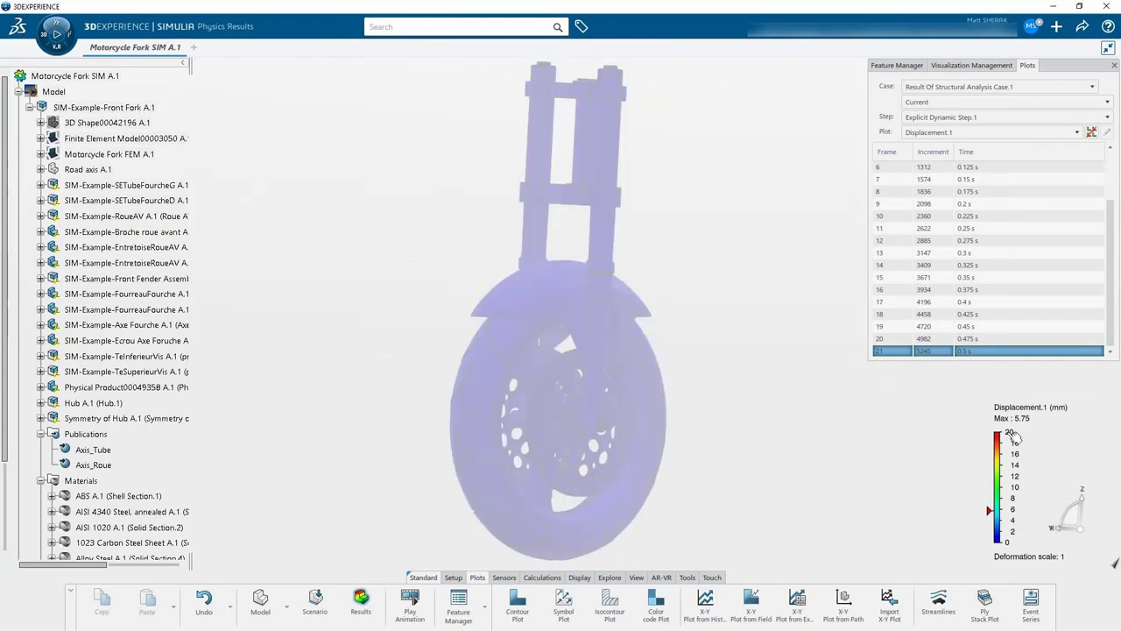
double_click(1012, 435)
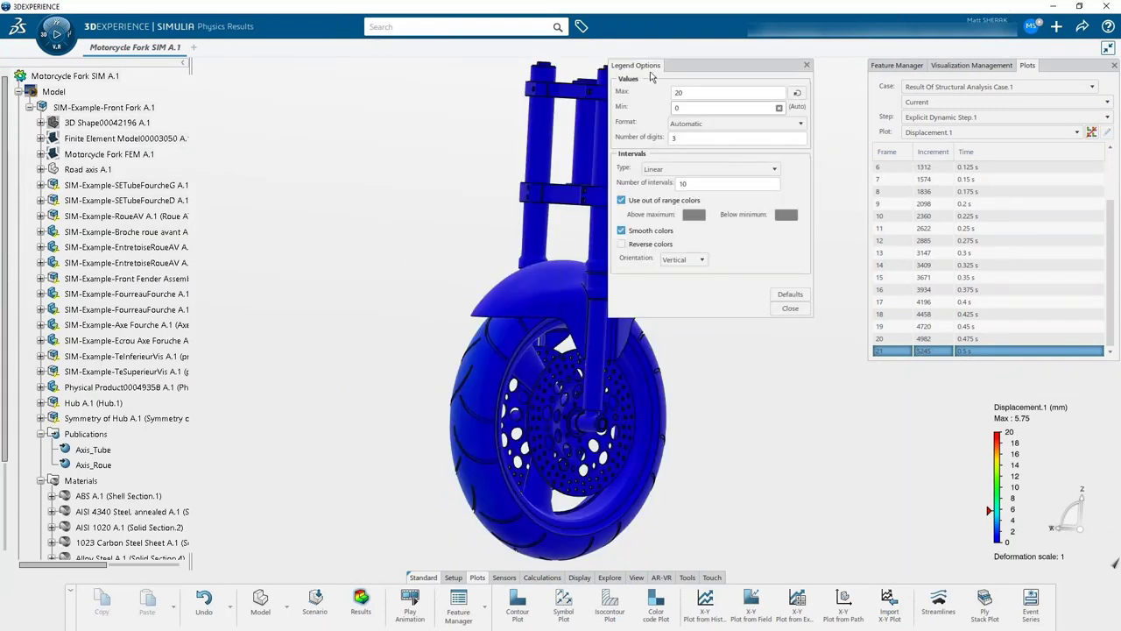
click(781, 93)
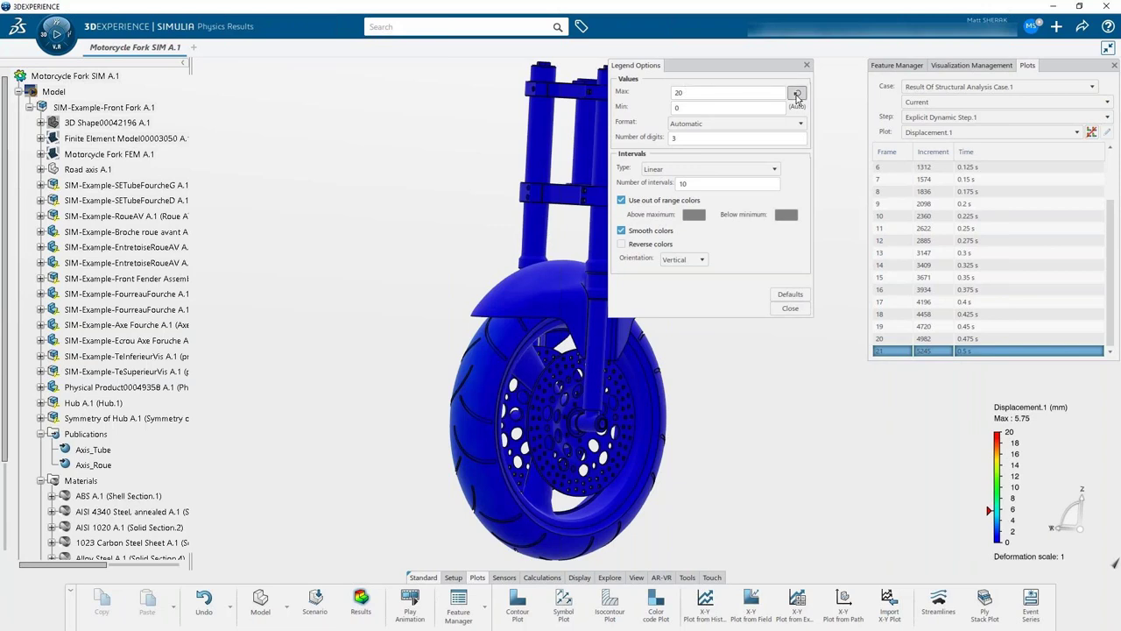
click(791, 308)
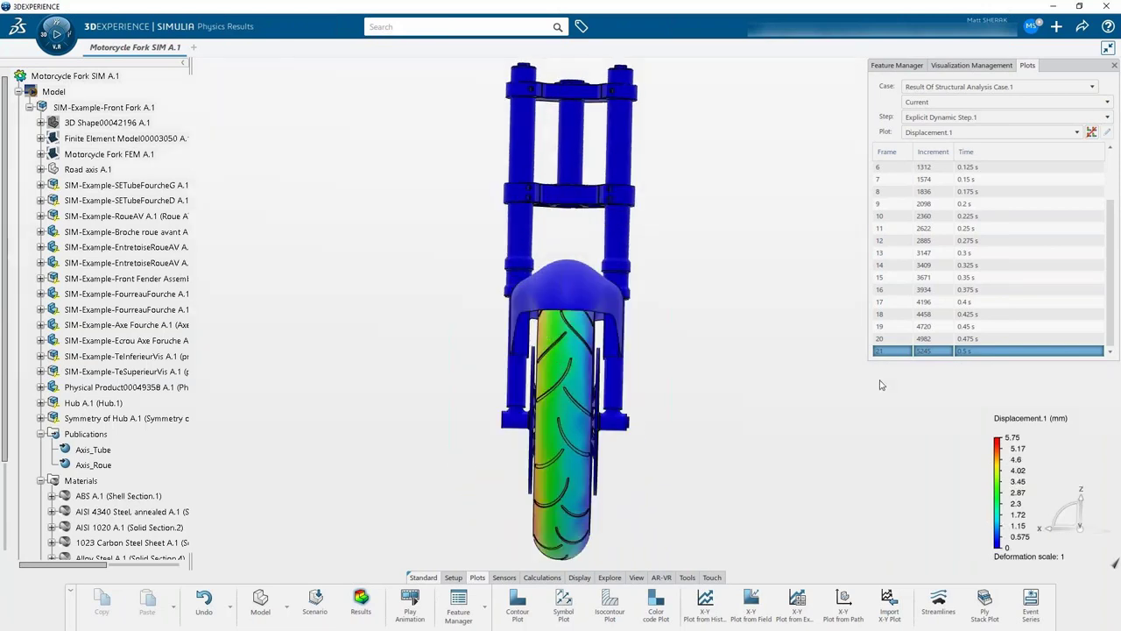
middle_drag(800, 373, 757, 378)
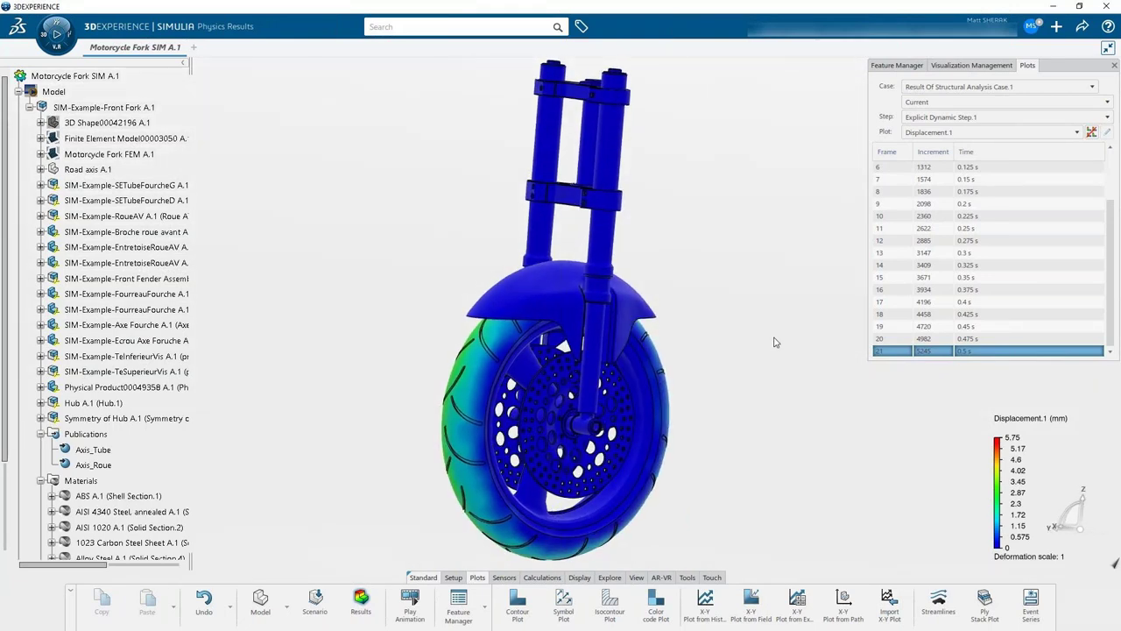
- Switch the displacement results to Explicit Dynamic Step.2 and examine the deformed wheel at 0.25 s
click(927, 117)
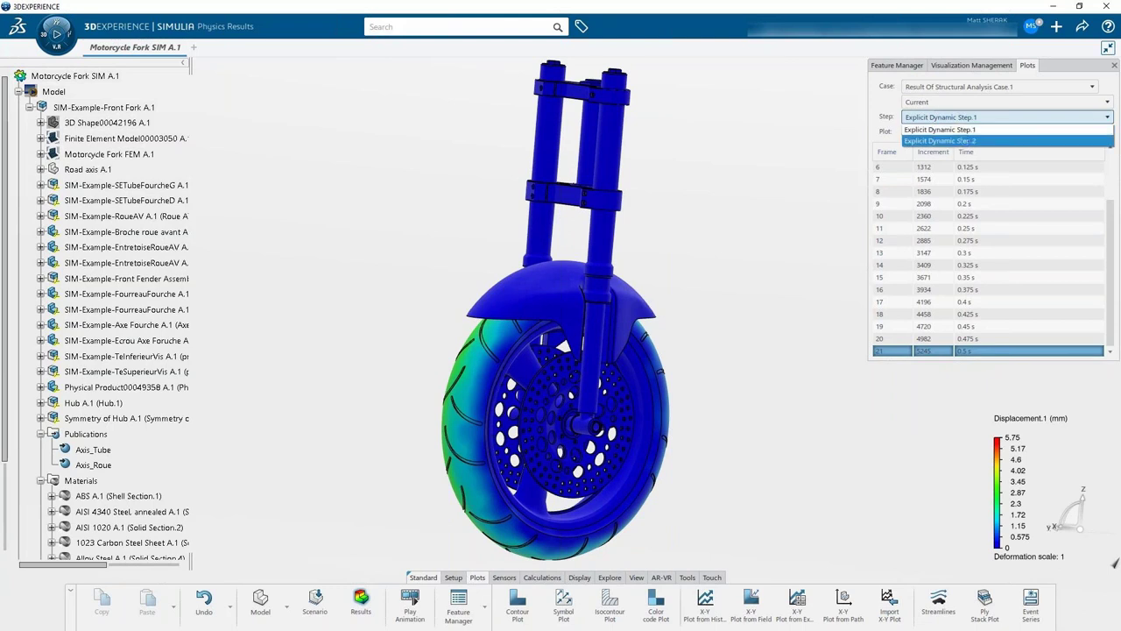
click(933, 140)
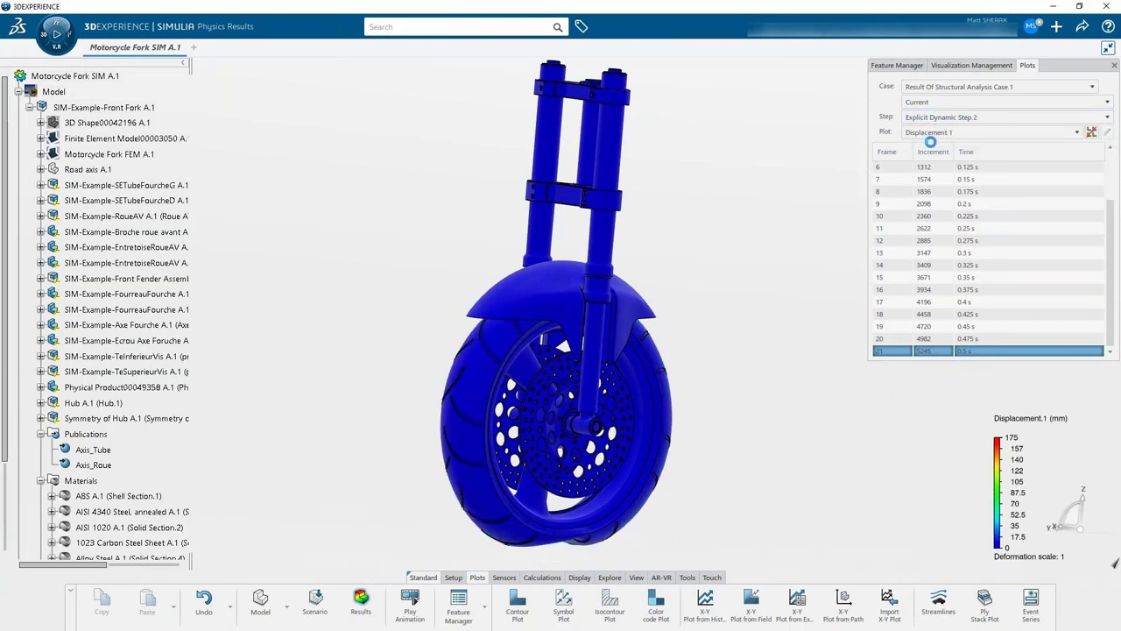
middle_drag(669, 439, 608, 432)
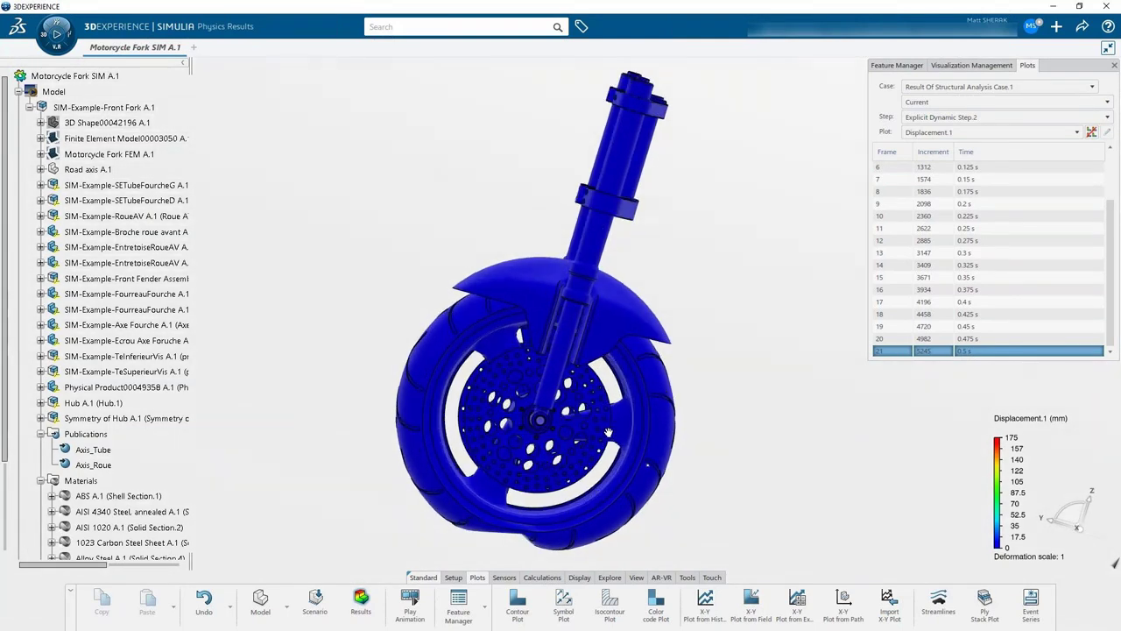
click(1030, 293)
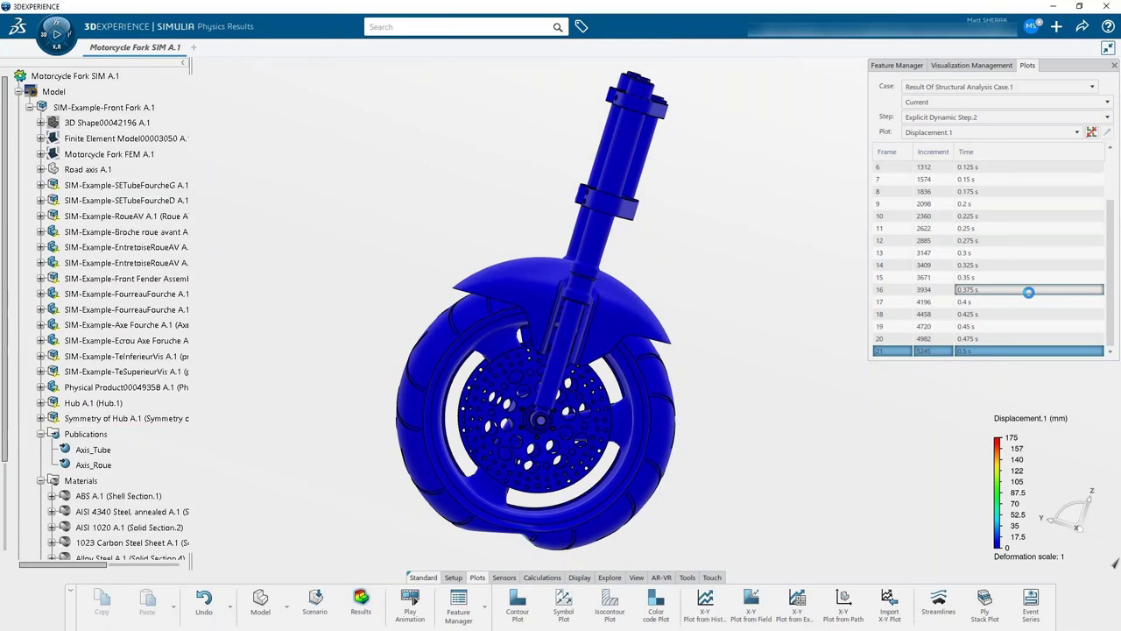
click(970, 226)
middle_drag(819, 374, 848, 403)
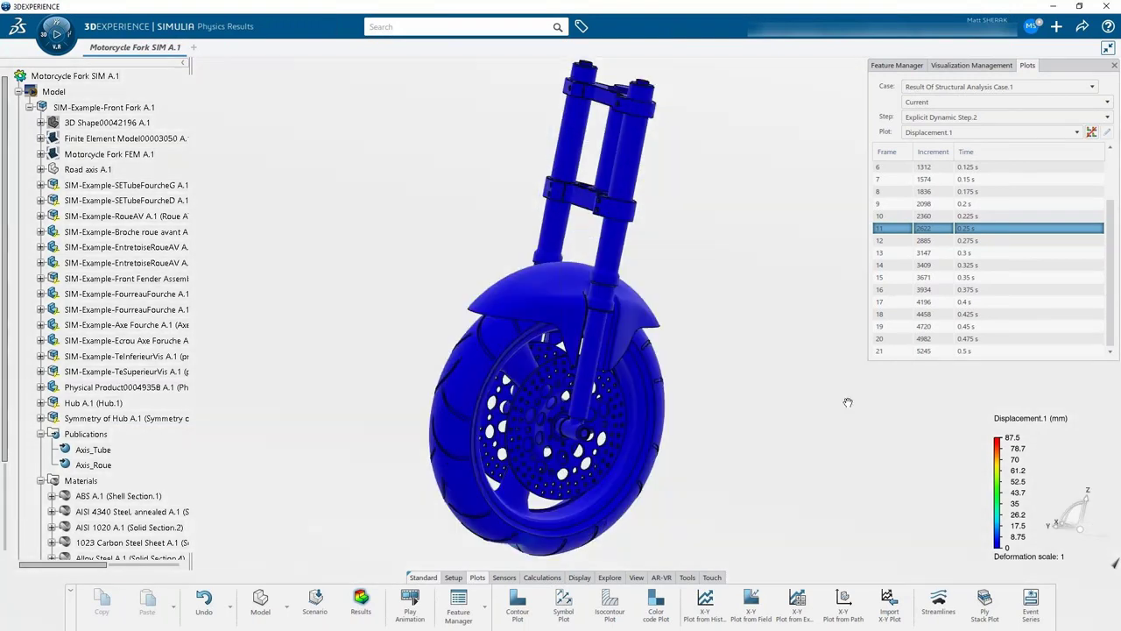
- Display the Von Mises Stress.1 plot of the second explicit dynamic step at 0.5 s and examine the wheel rim
click(977, 132)
click(955, 201)
middle_drag(793, 312, 766, 343)
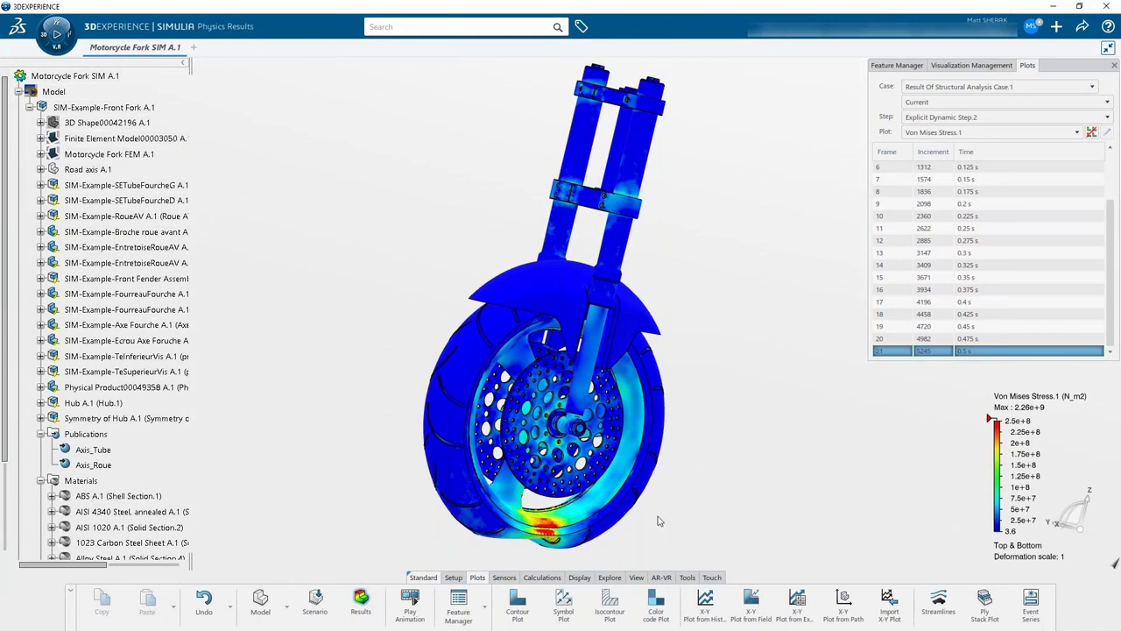
- Create an X-Y plot from field across all frames for the Rigid Body1-1 node set, using the Reaction Force template
click(752, 605)
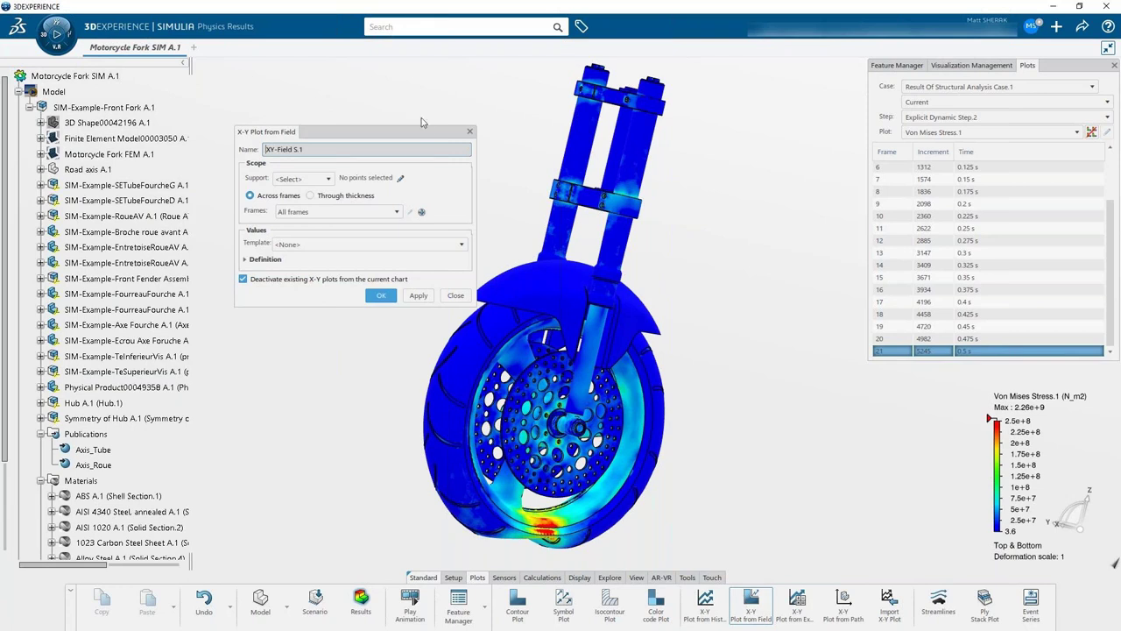
drag(429, 138, 502, 87)
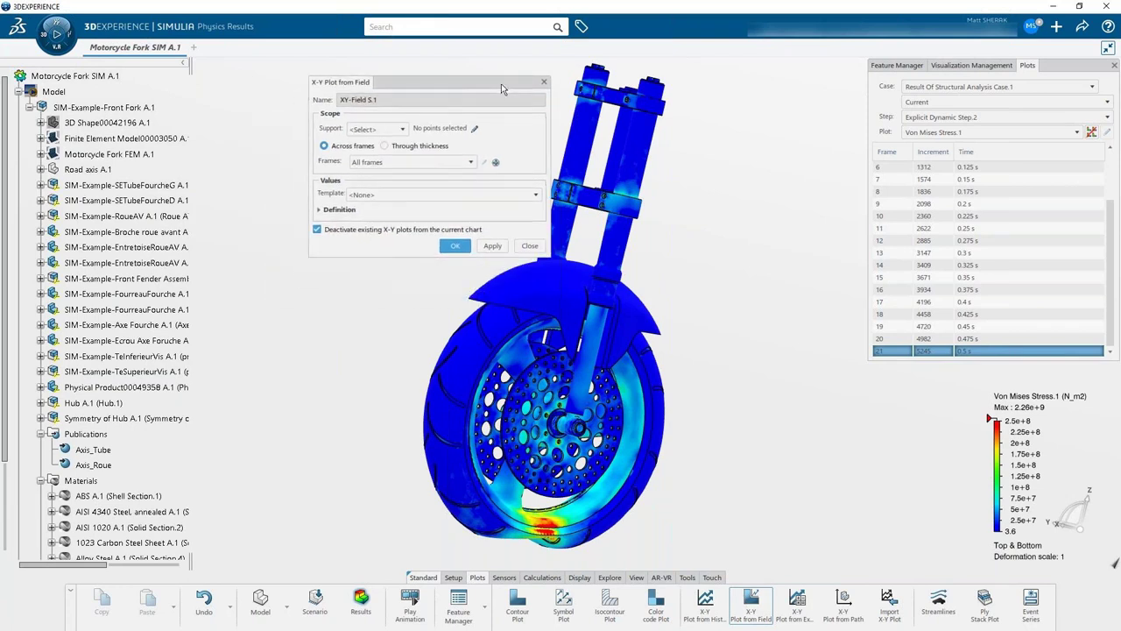
click(378, 129)
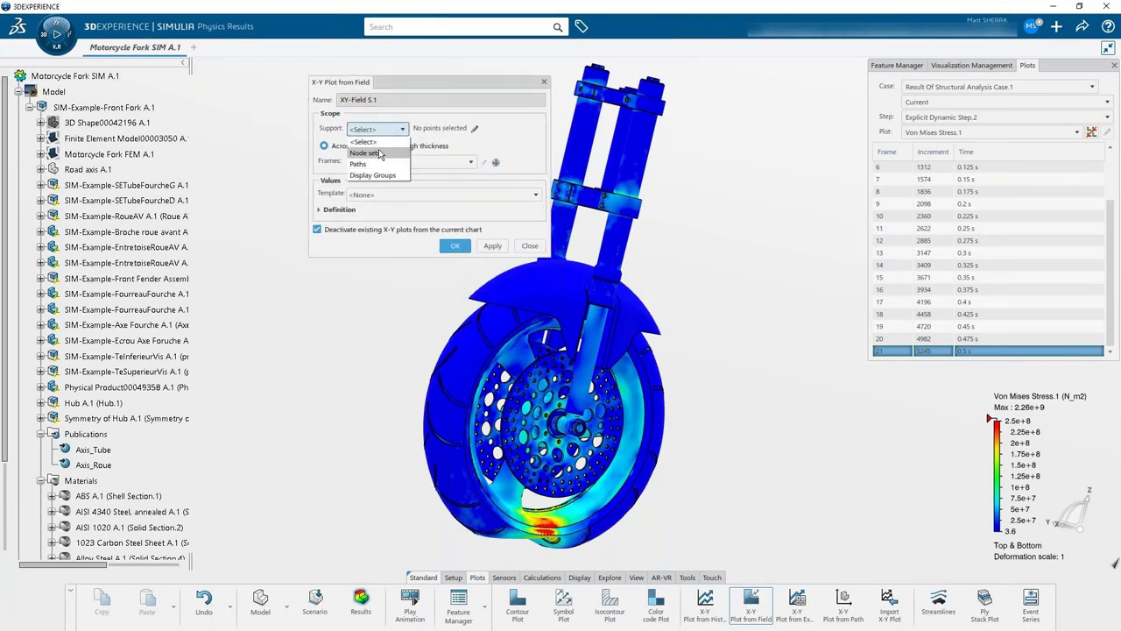
click(376, 154)
click(457, 128)
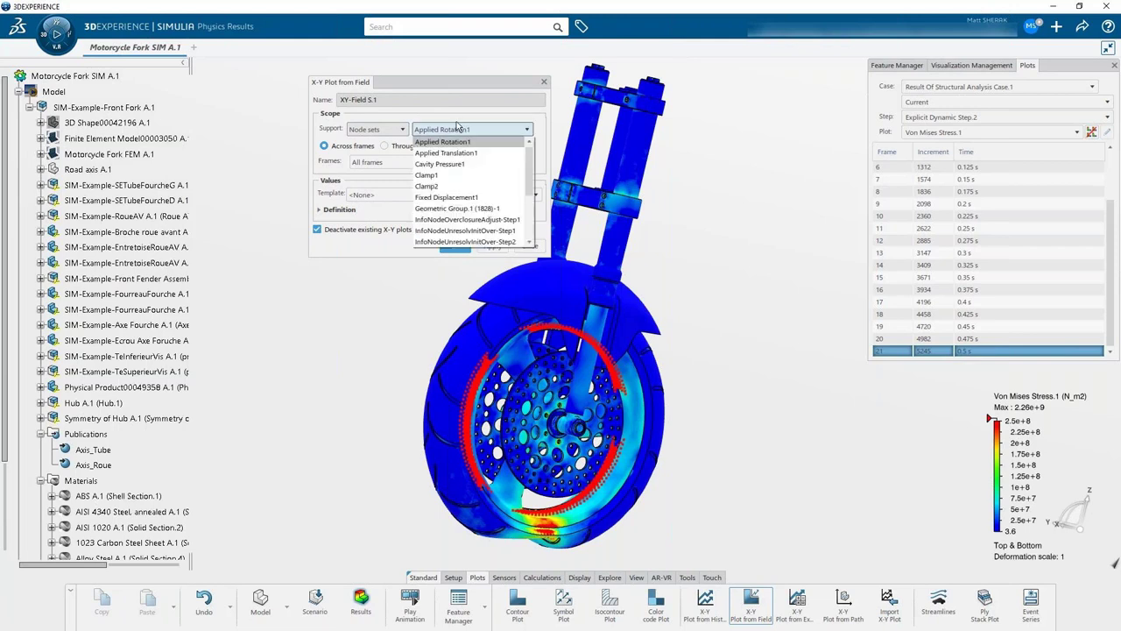
scroll(528, 191, down, 3)
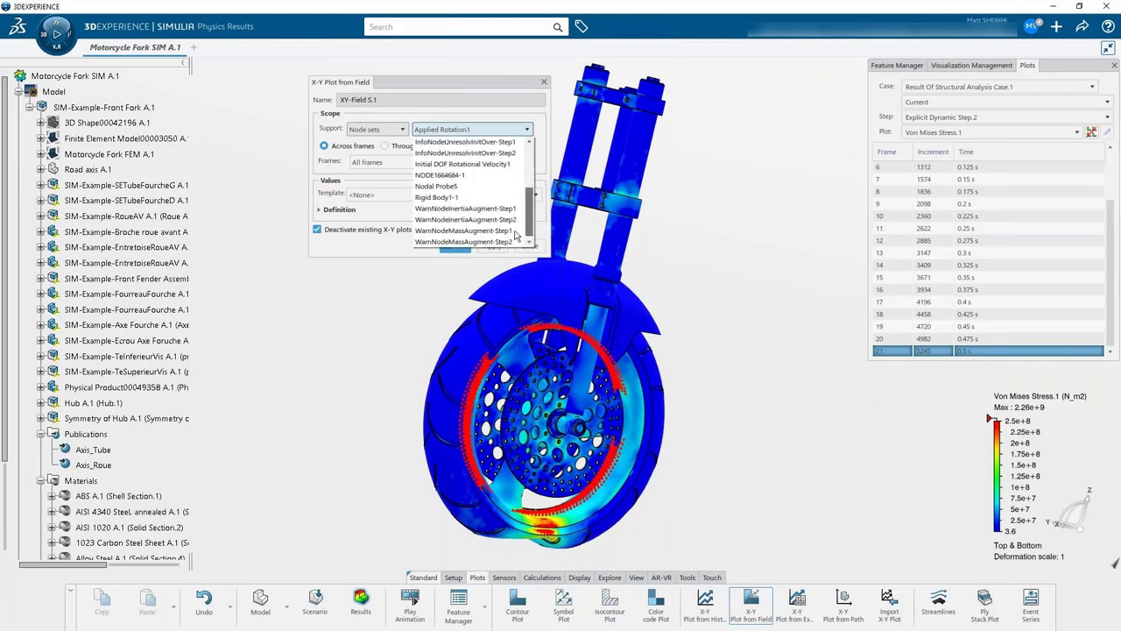
click(470, 199)
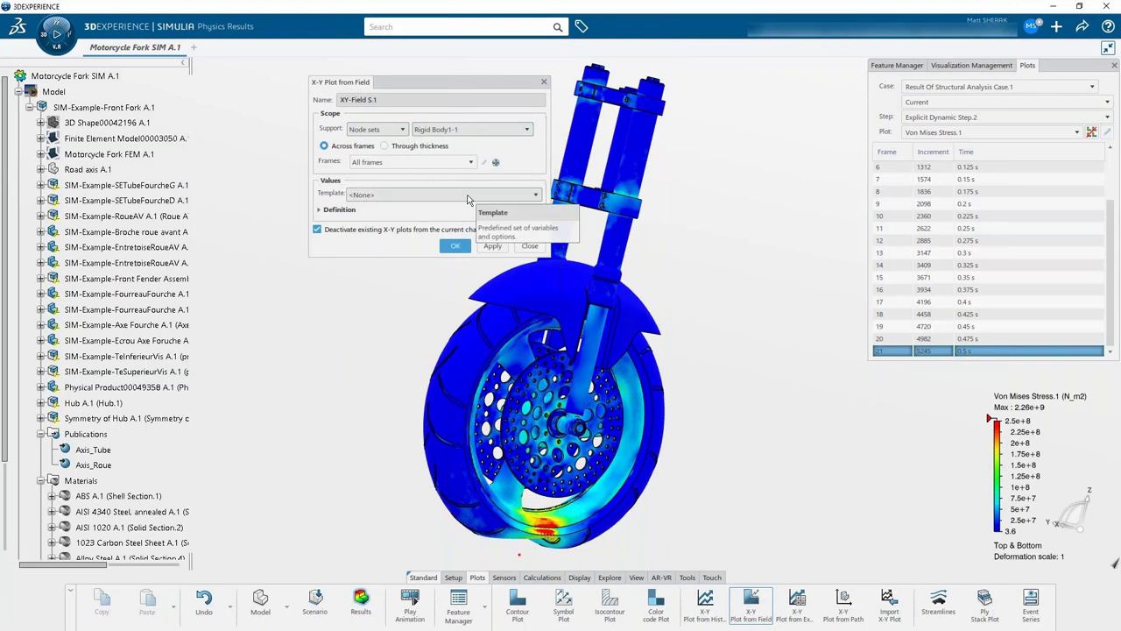
click(468, 199)
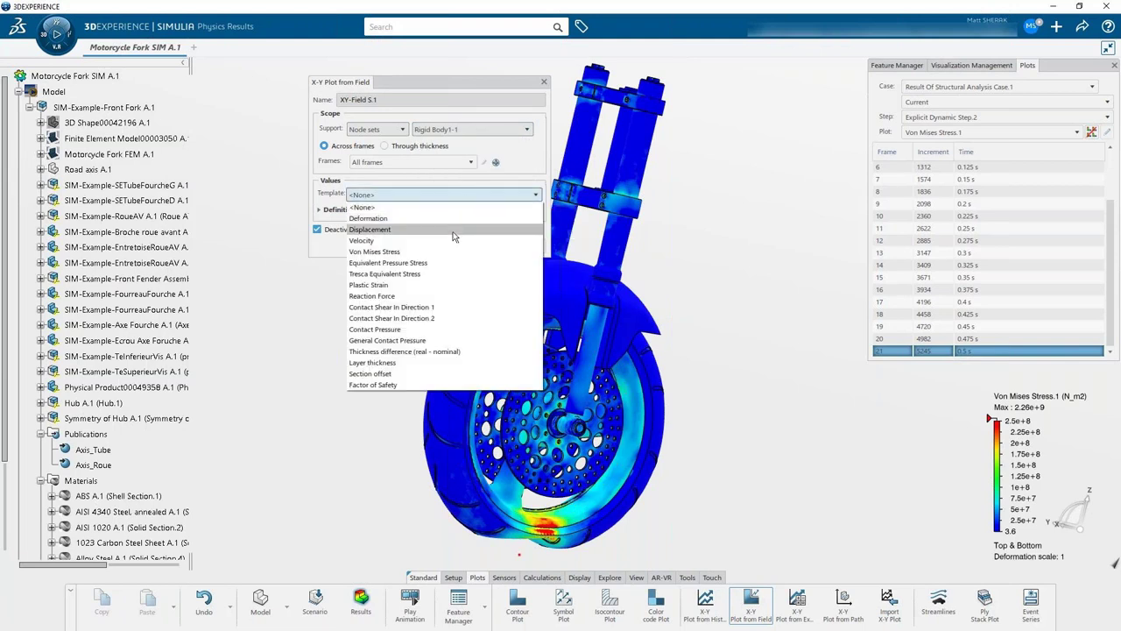
click(443, 297)
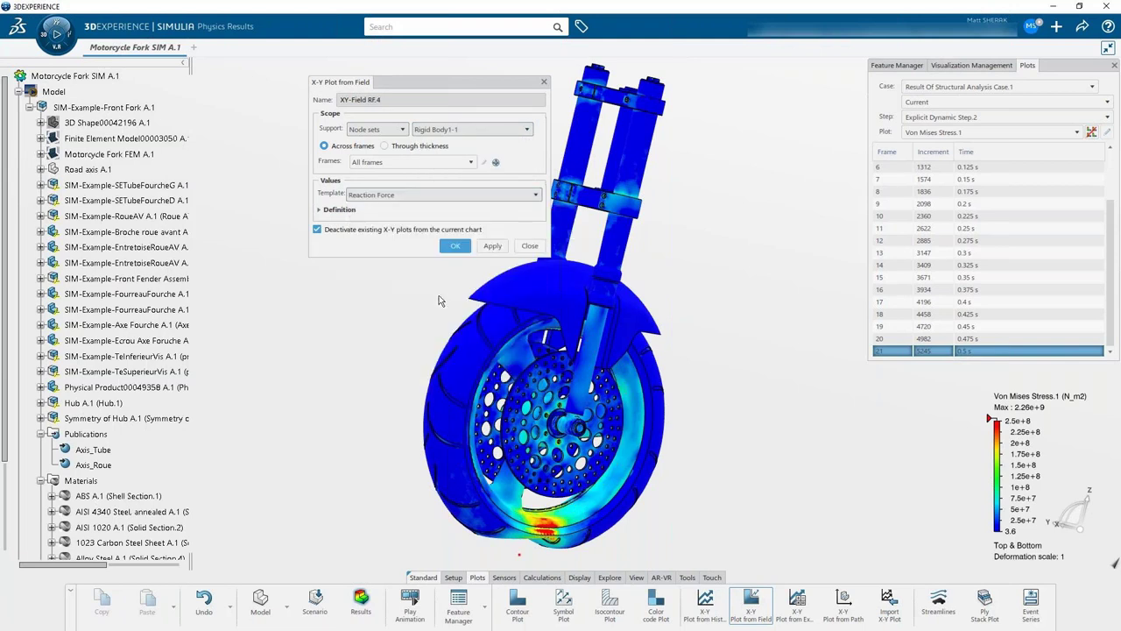
click(456, 246)
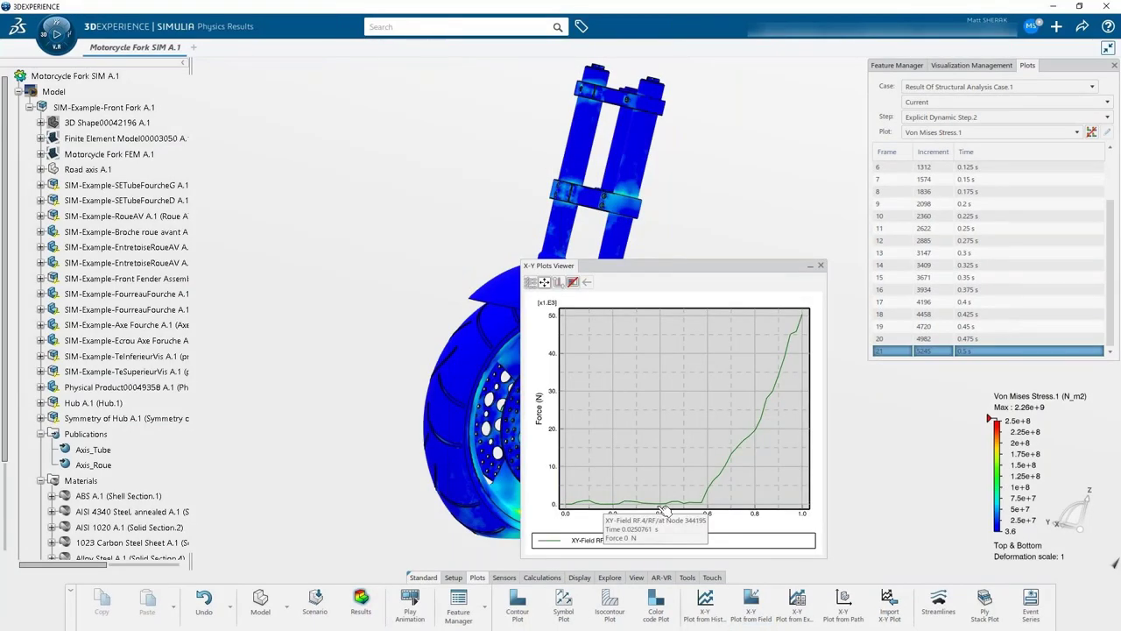
- Inspect the reaction force curve over time, close the X-Y plot viewer and return to the fork's stress plot
mouse_move(745, 478)
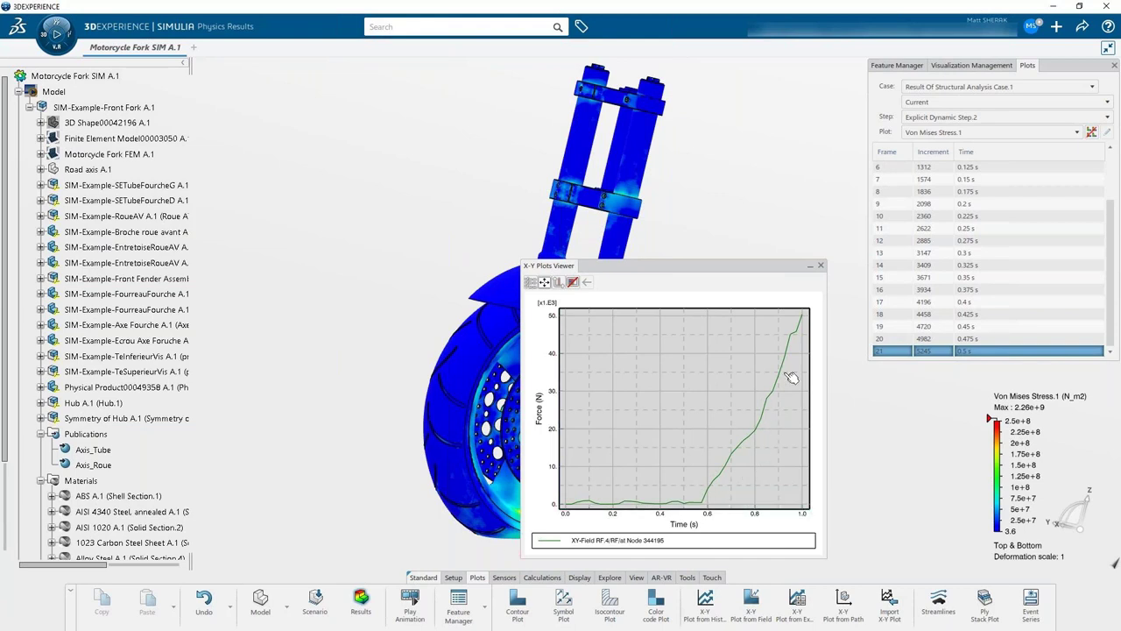
click(821, 265)
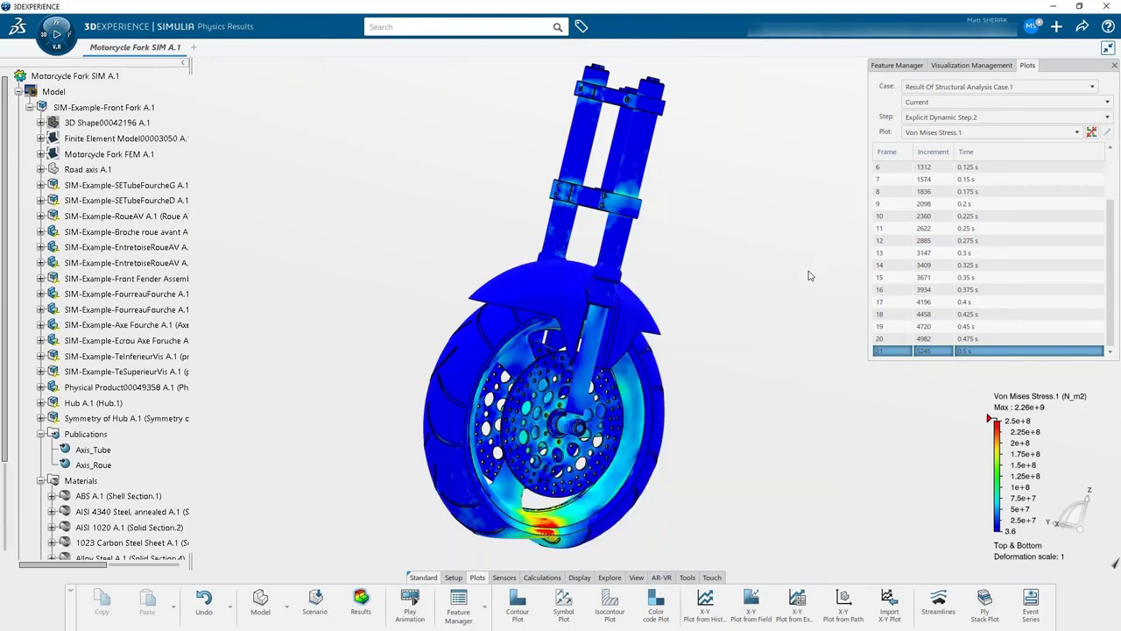
mouse_move(746, 308)
middle_down()
mouse_move(770, 310)
mouse_move(741, 314)
middle_up()
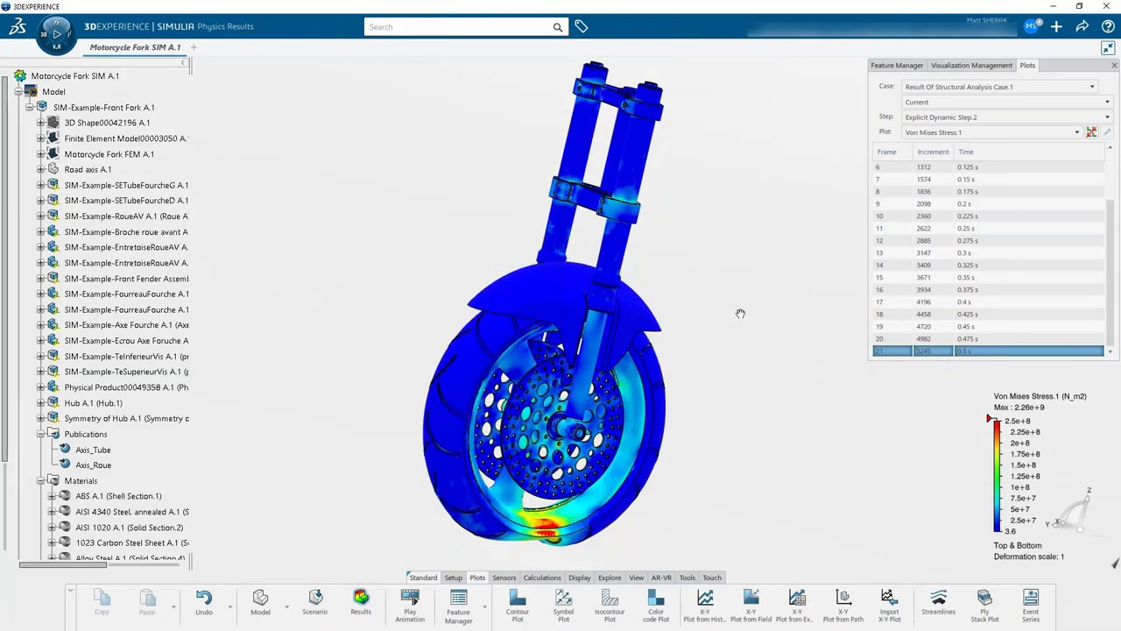
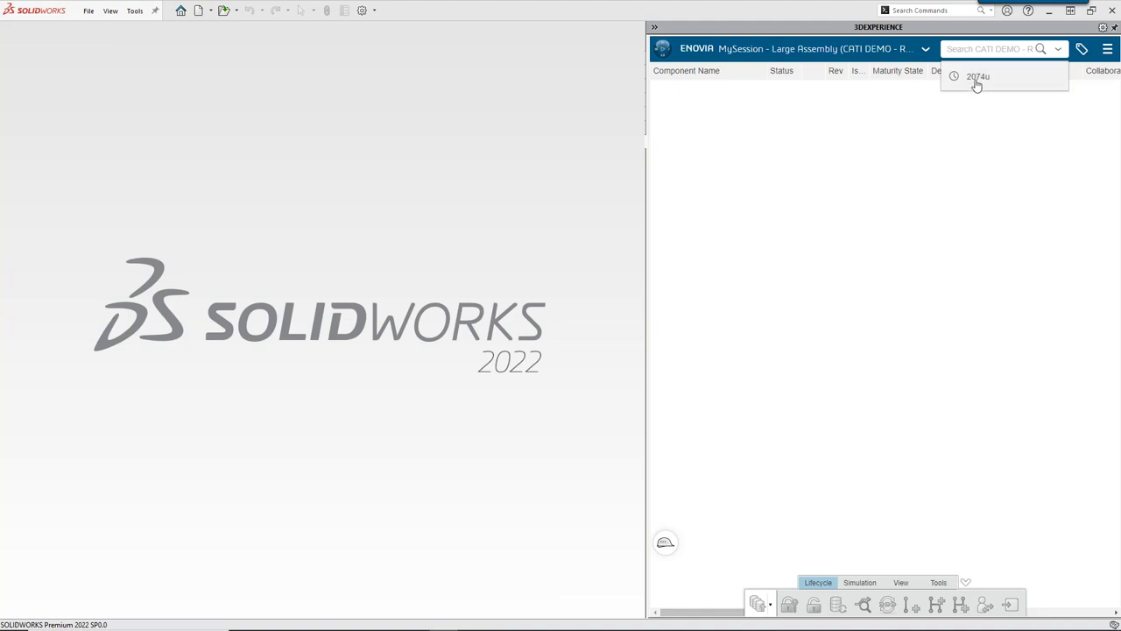
- In SOLIDWORKS, search 3DEXPERIENCE for 2074u, widen the results pane and place the Revision column between Type and Description
click(977, 77)
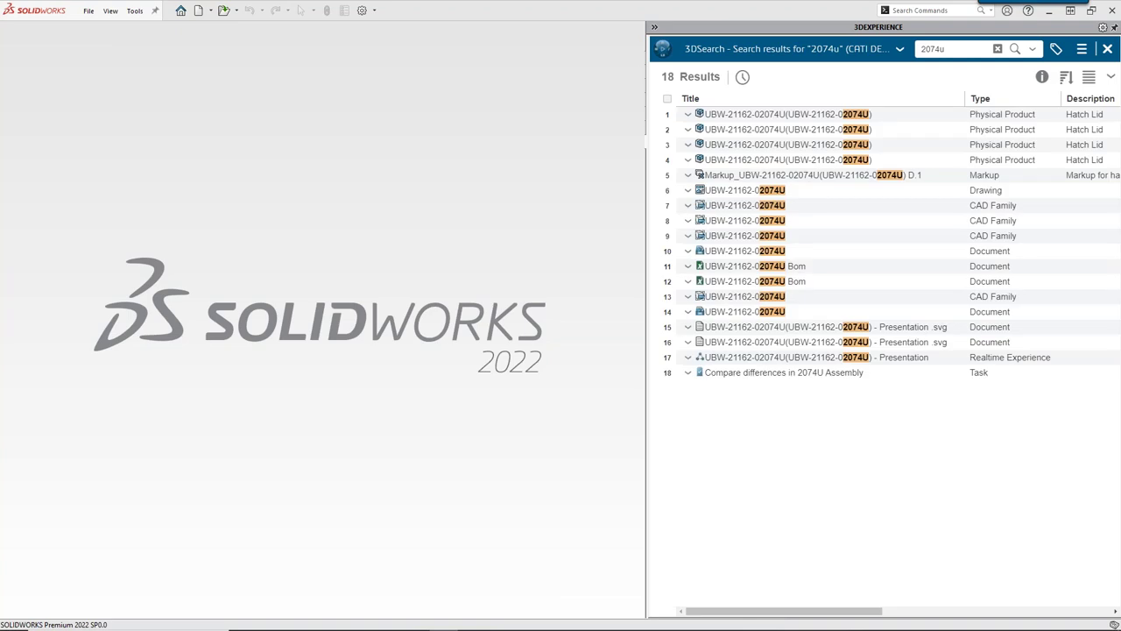
drag(645, 503, 533, 509)
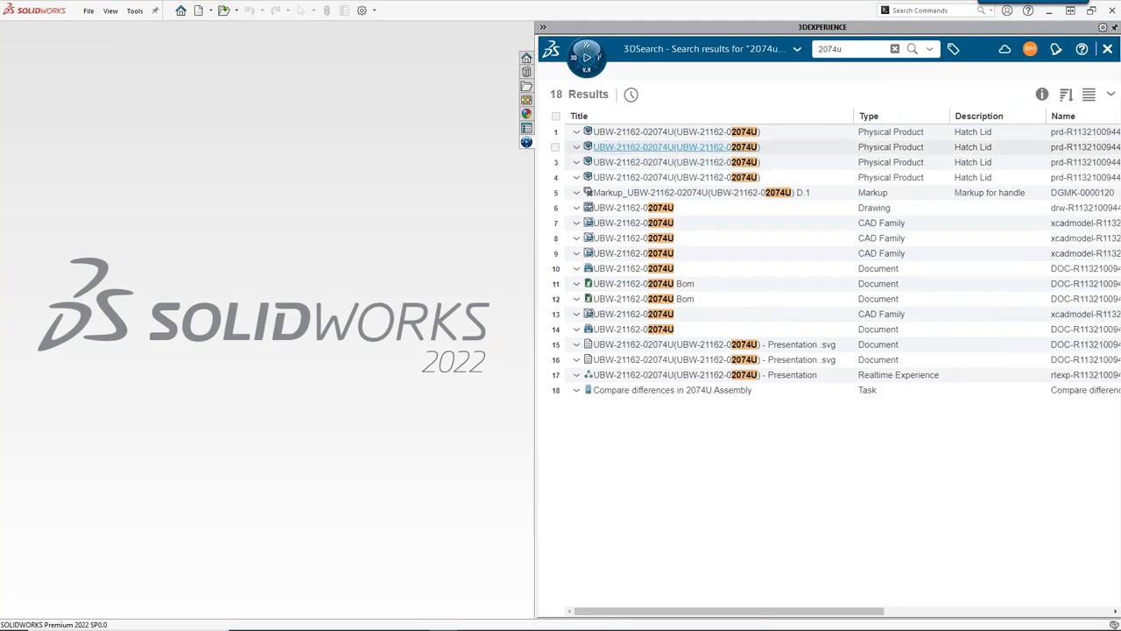
drag(664, 612, 883, 623)
drag(987, 116, 622, 112)
drag(893, 613, 671, 616)
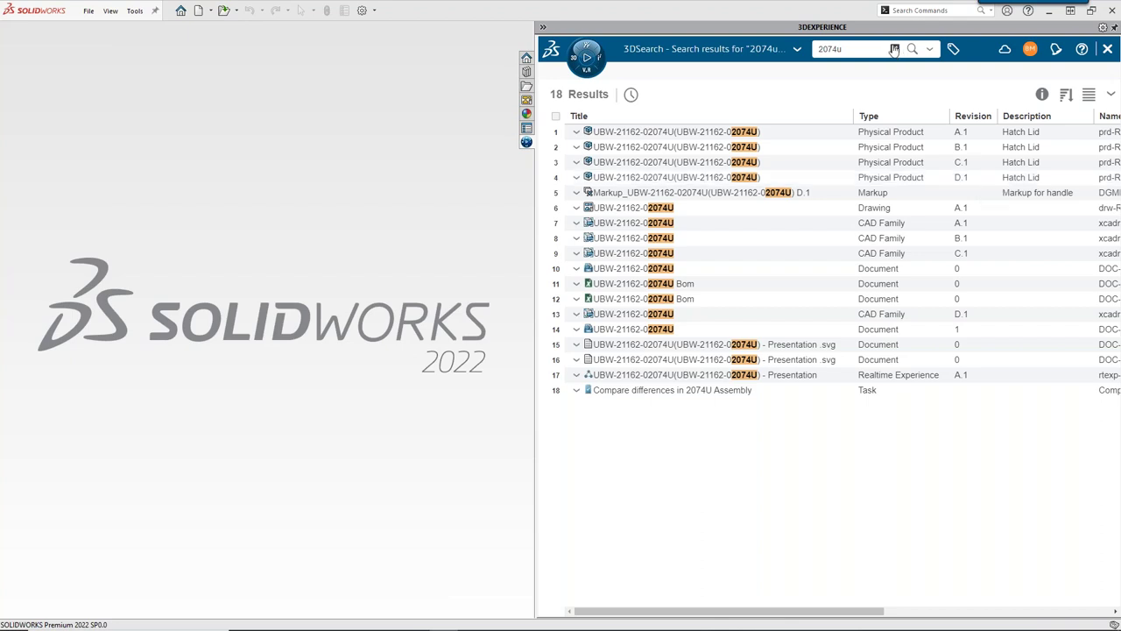
- Filter the 2074u search results by the first listed person and the 3D type, then close the filters
click(955, 51)
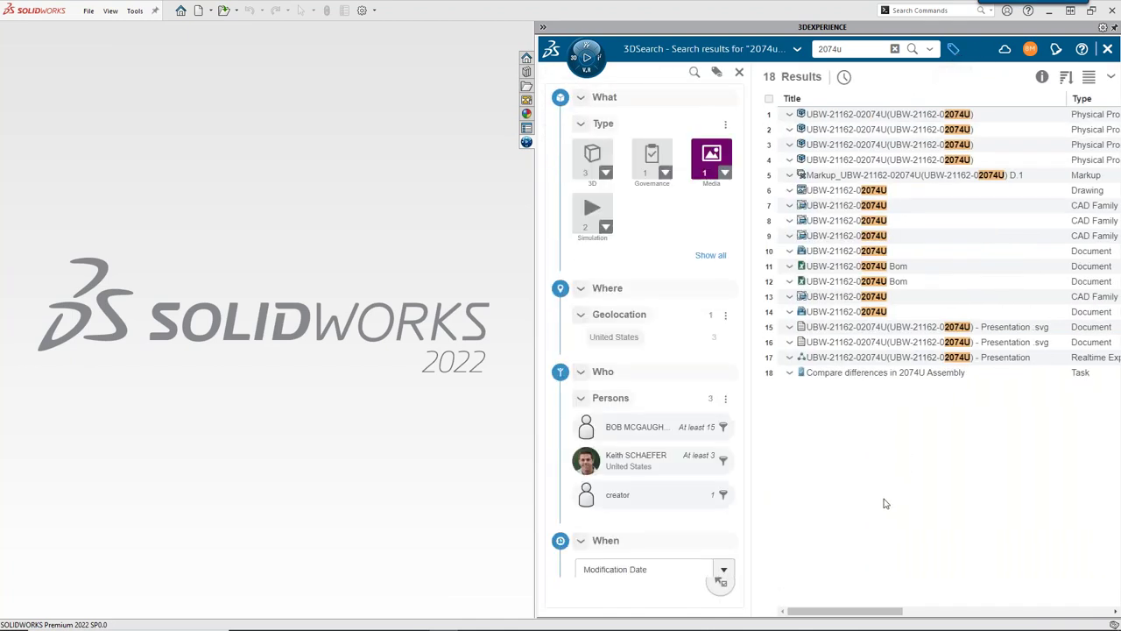
click(631, 427)
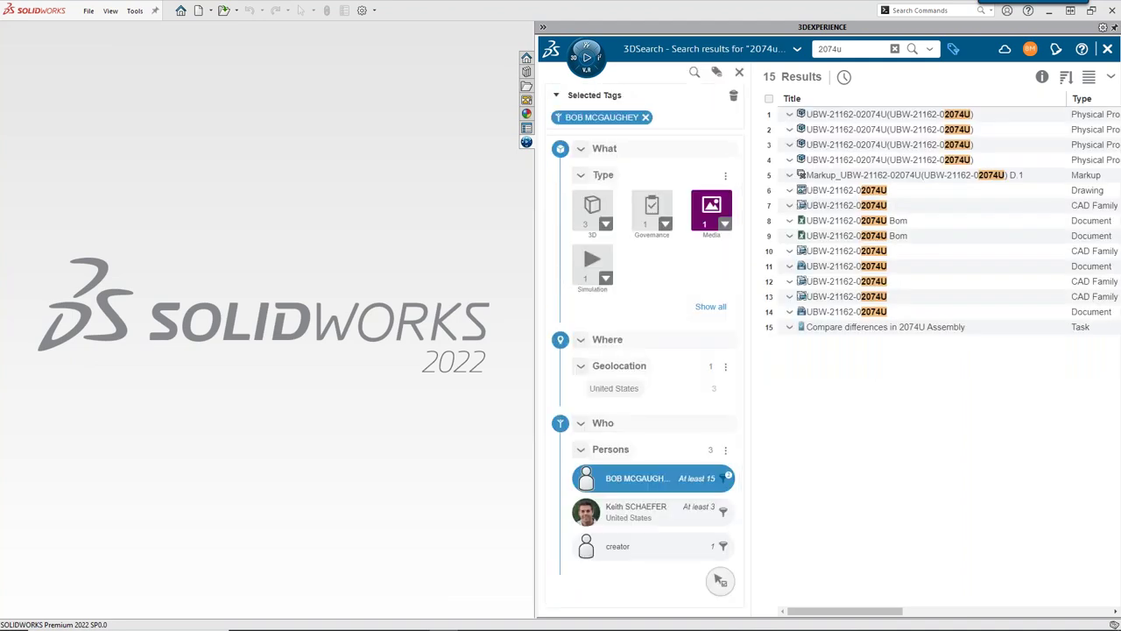
click(593, 208)
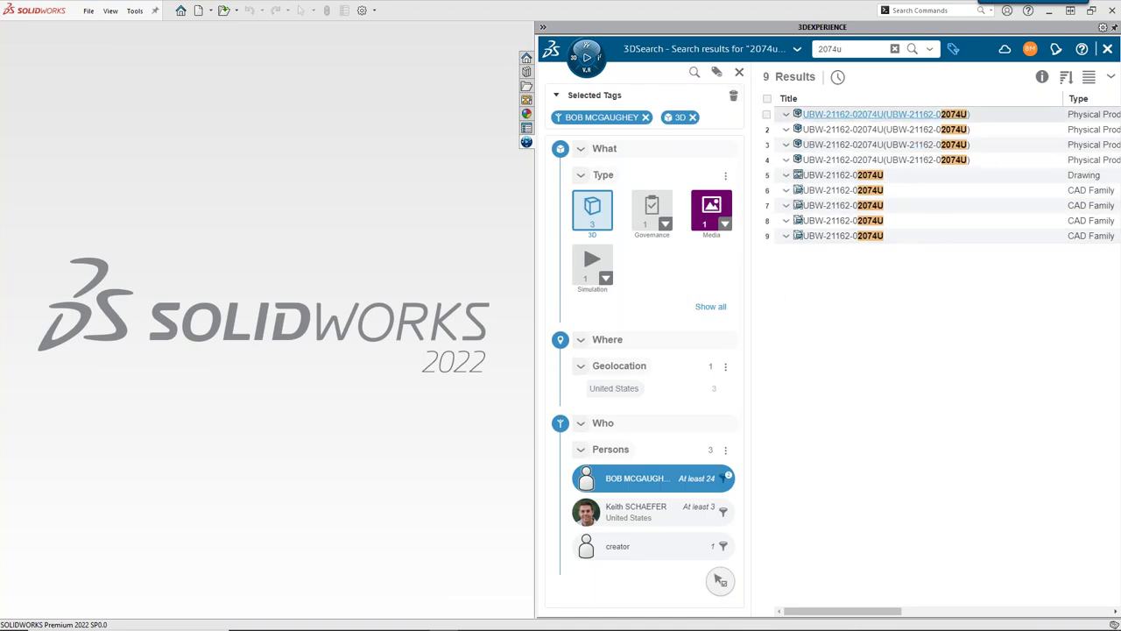
click(739, 73)
- Set the search options to return only the Latest revisions and apply the change
click(1007, 49)
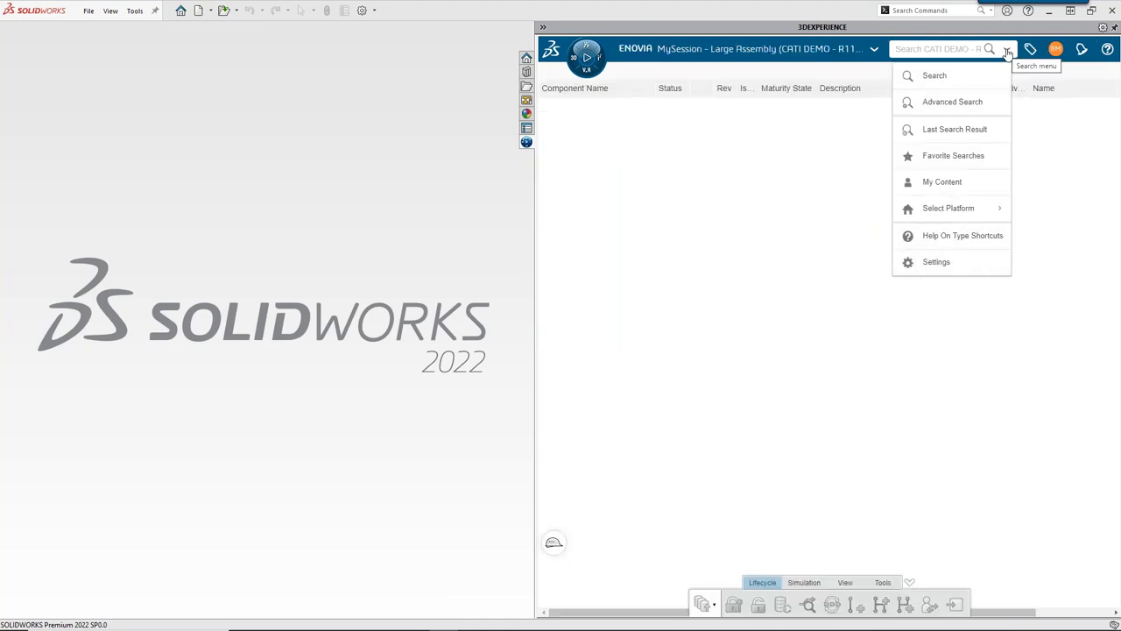
click(940, 263)
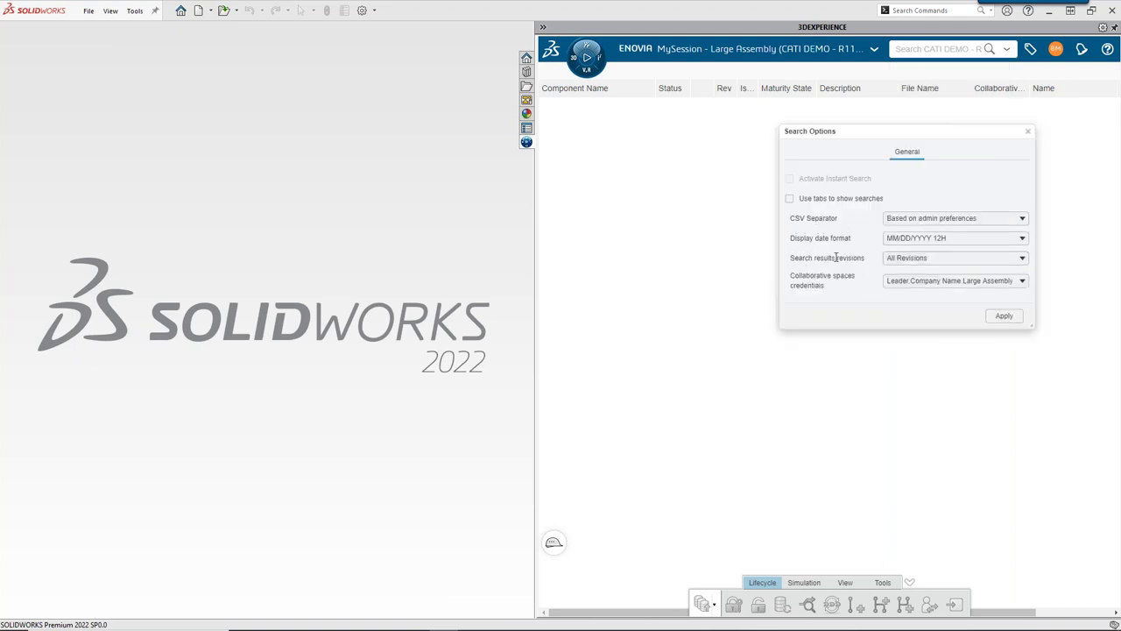
click(907, 259)
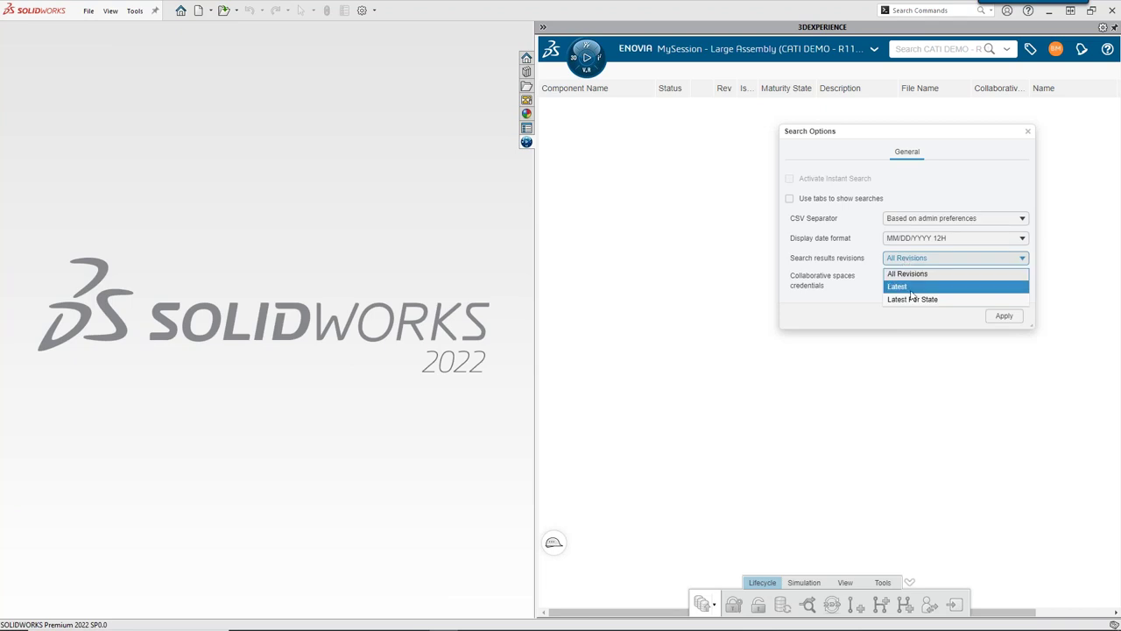
click(903, 286)
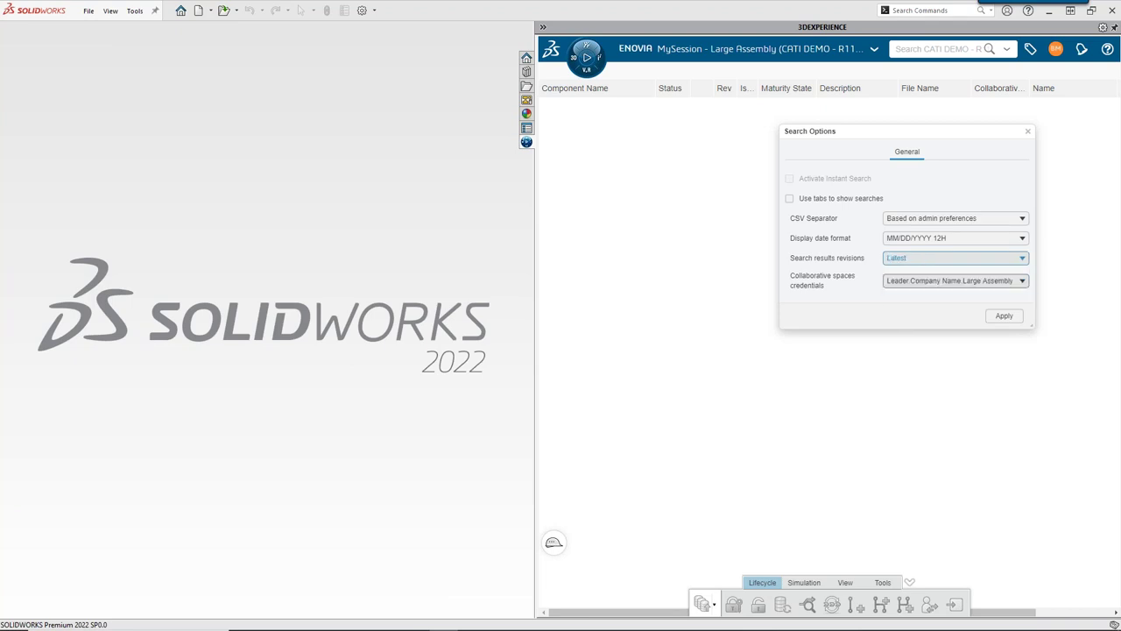
click(1001, 319)
- Repeat the recent 2074u search, filter it to the 3D type, and clear the search term after viewing the results
click(925, 195)
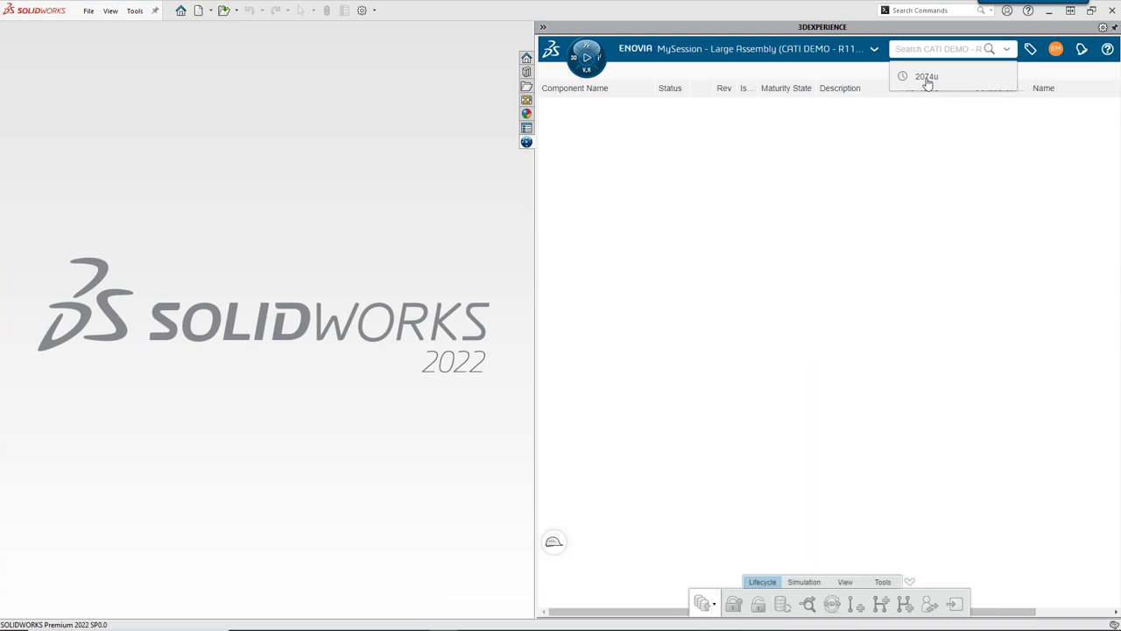
click(927, 77)
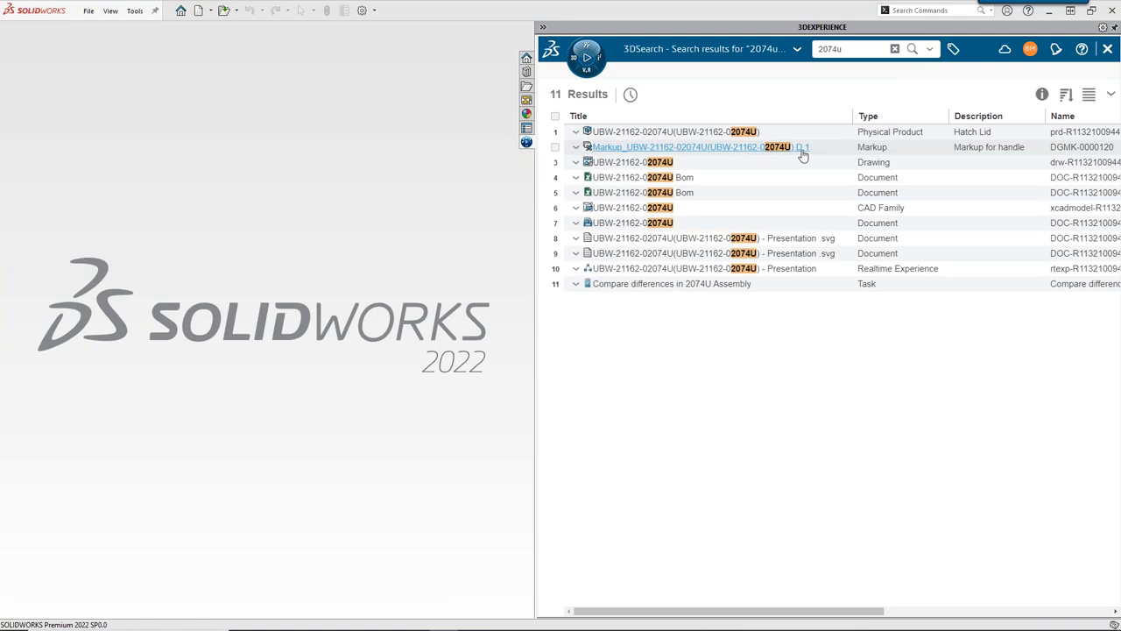
click(954, 51)
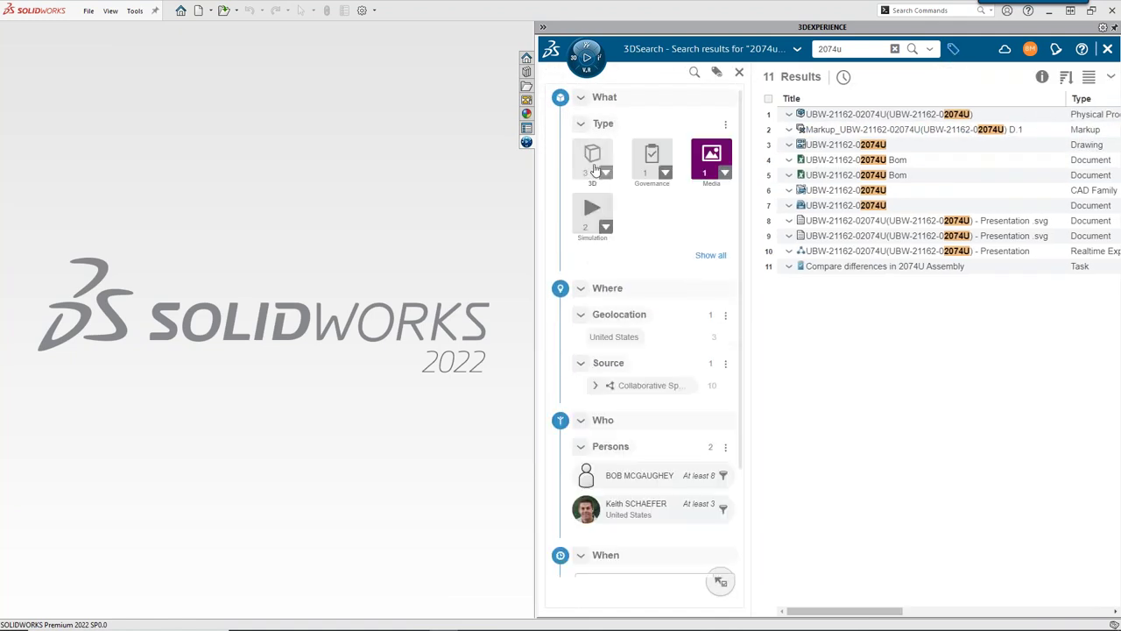
click(594, 166)
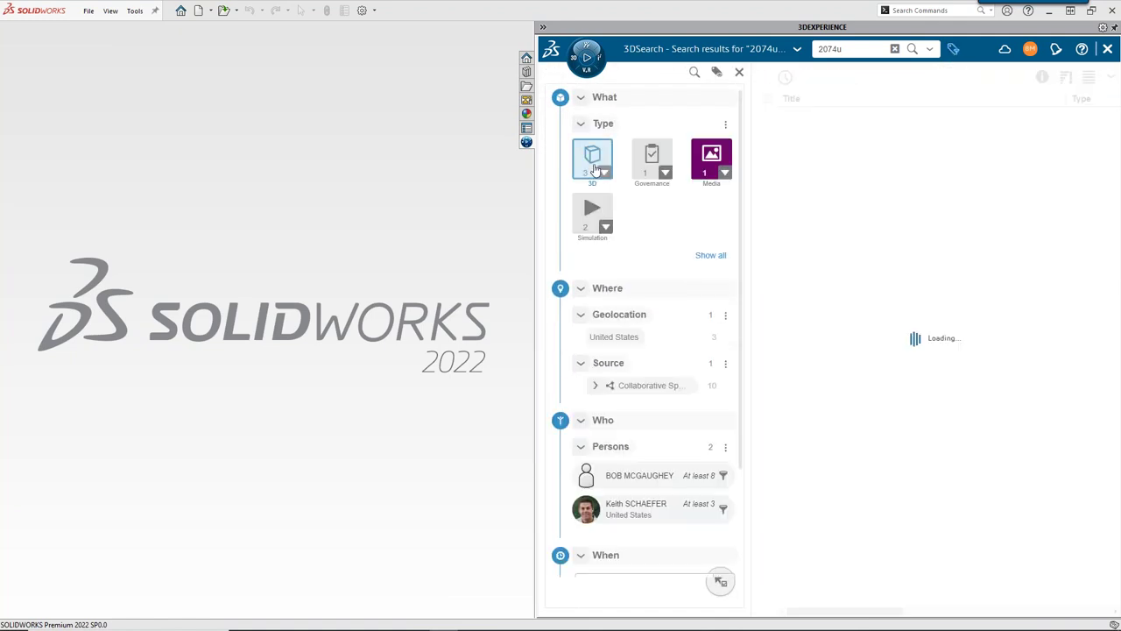
click(739, 73)
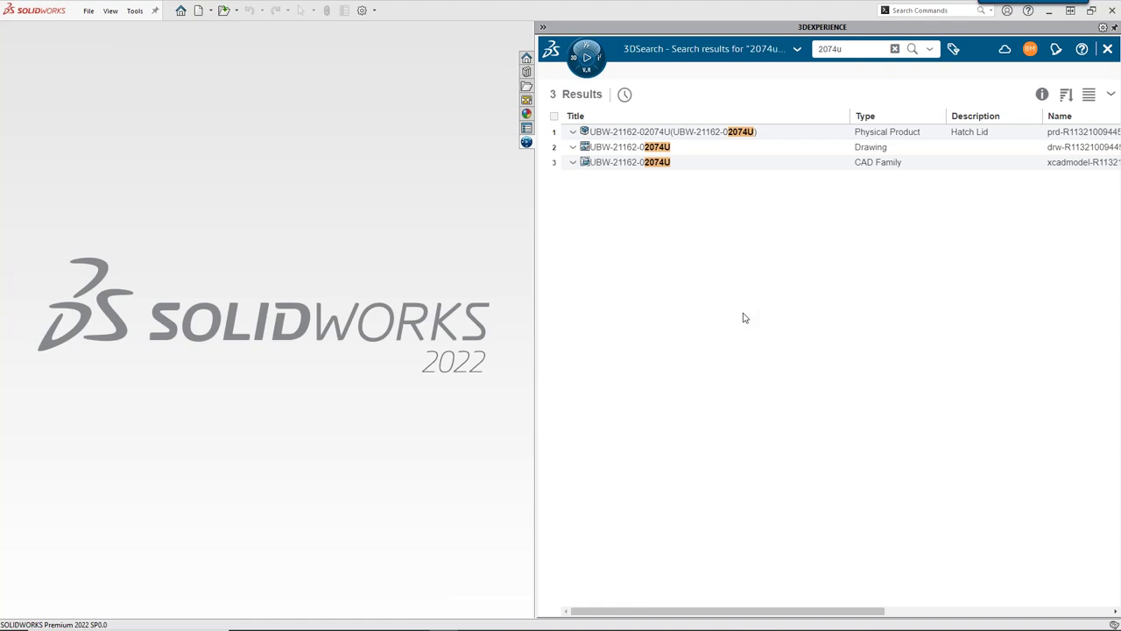
click(895, 50)
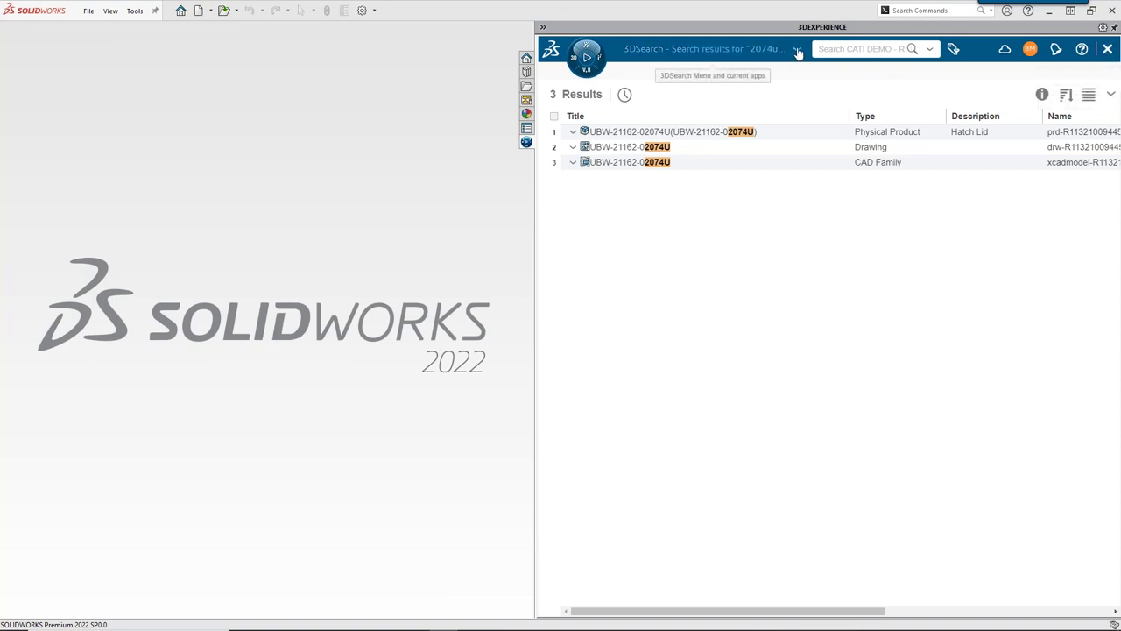
- Find the Collaborative Tasks app by searching for "tas", launch it and open the task Compare differences in 2074U Assembly
click(587, 60)
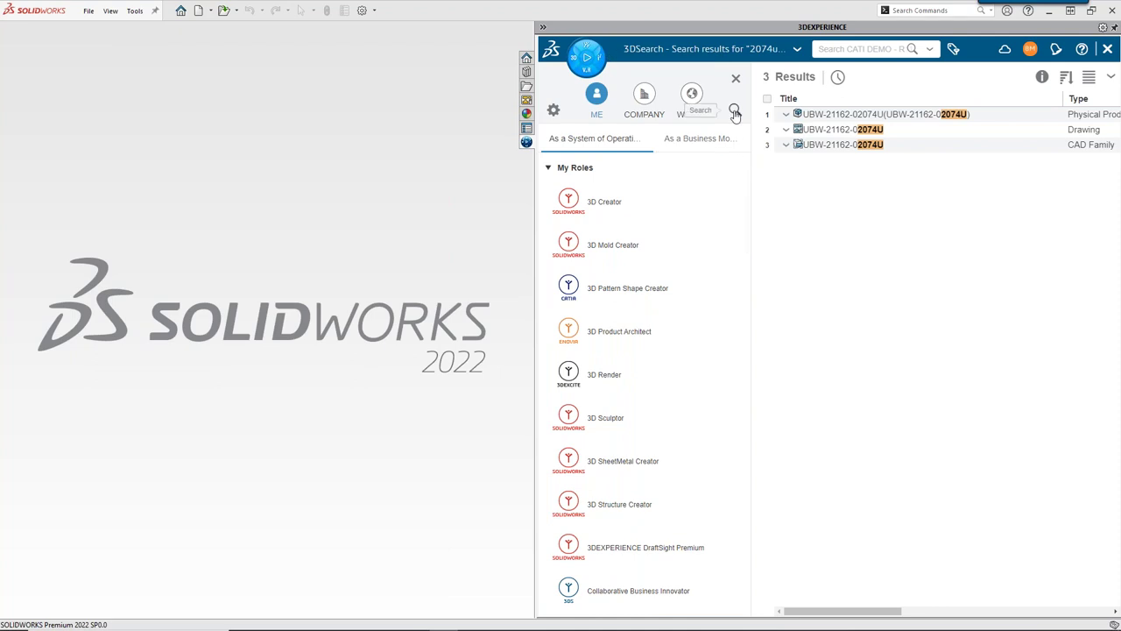
click(554, 171)
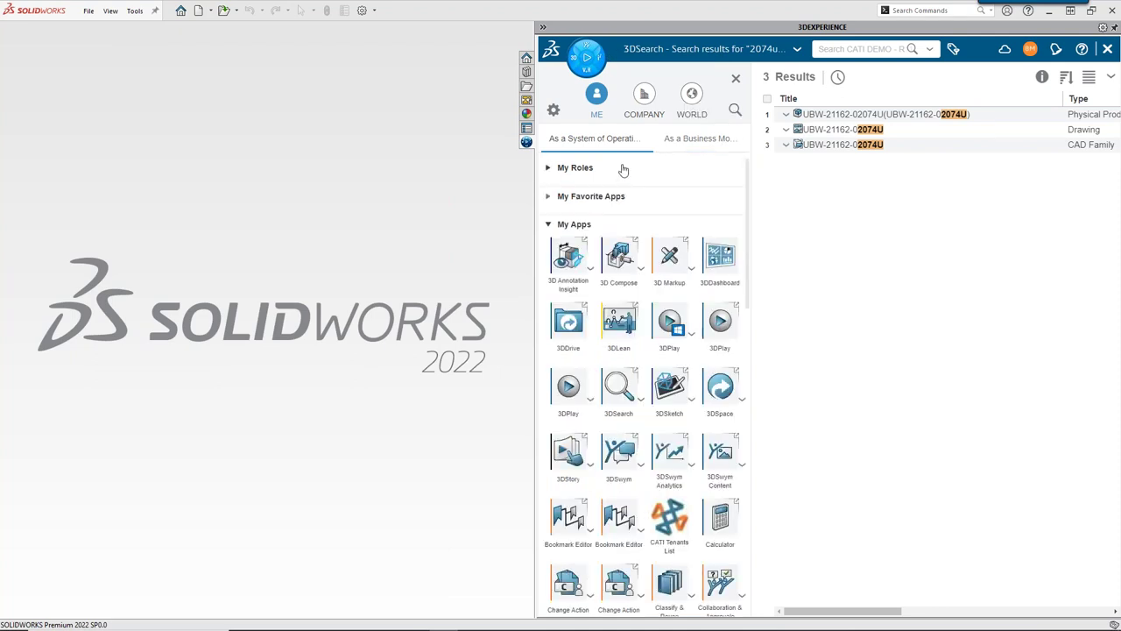
click(735, 113)
text(tas)
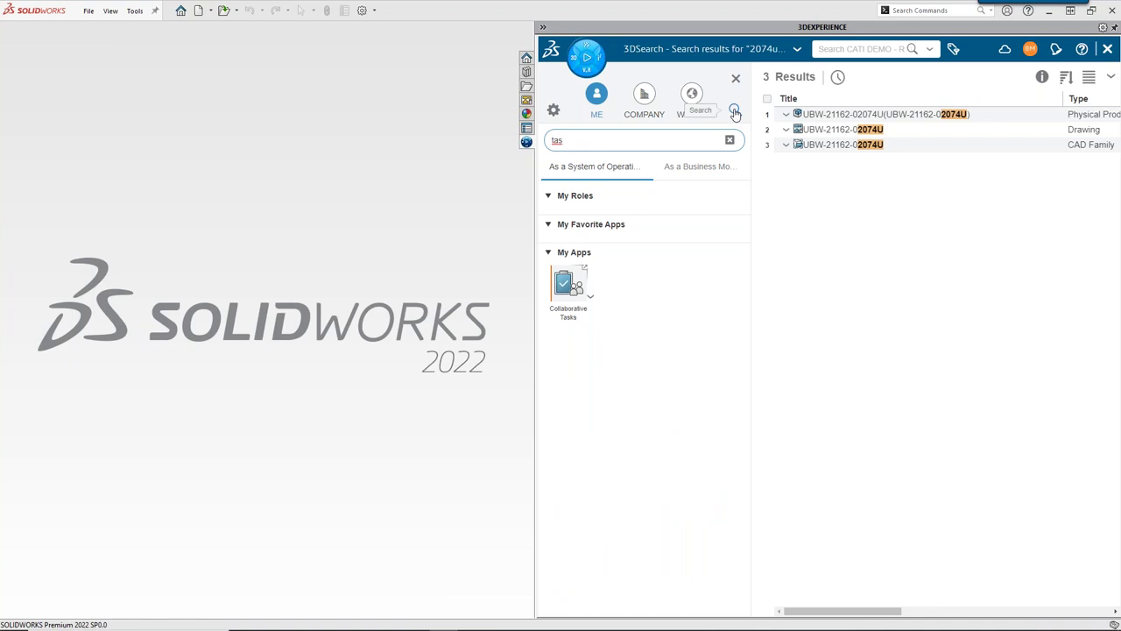
click(564, 285)
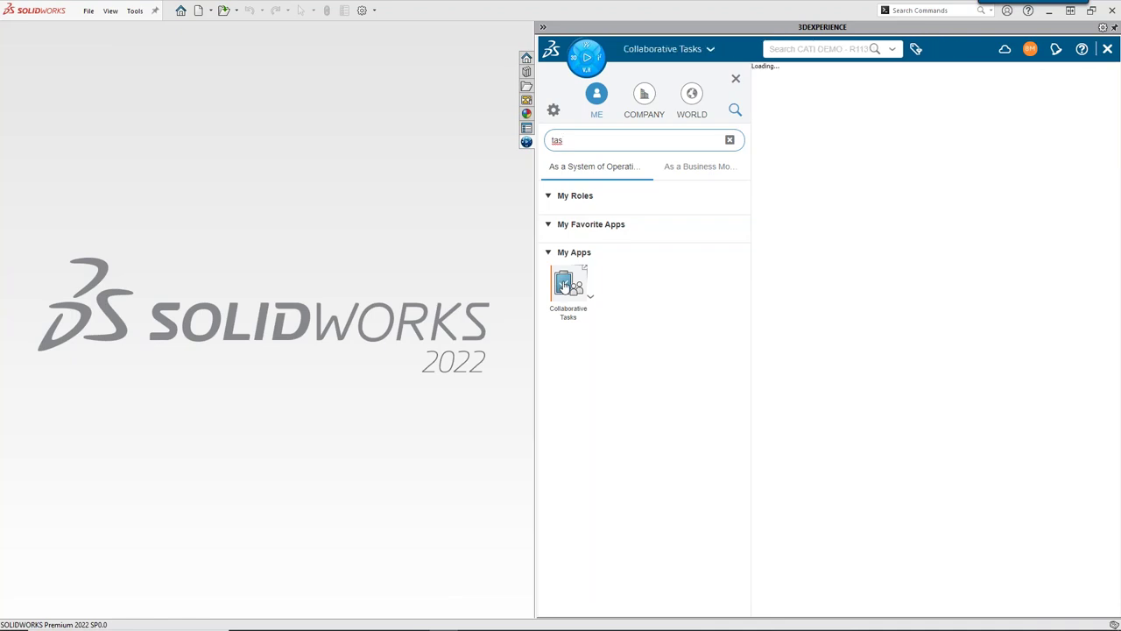
click(737, 81)
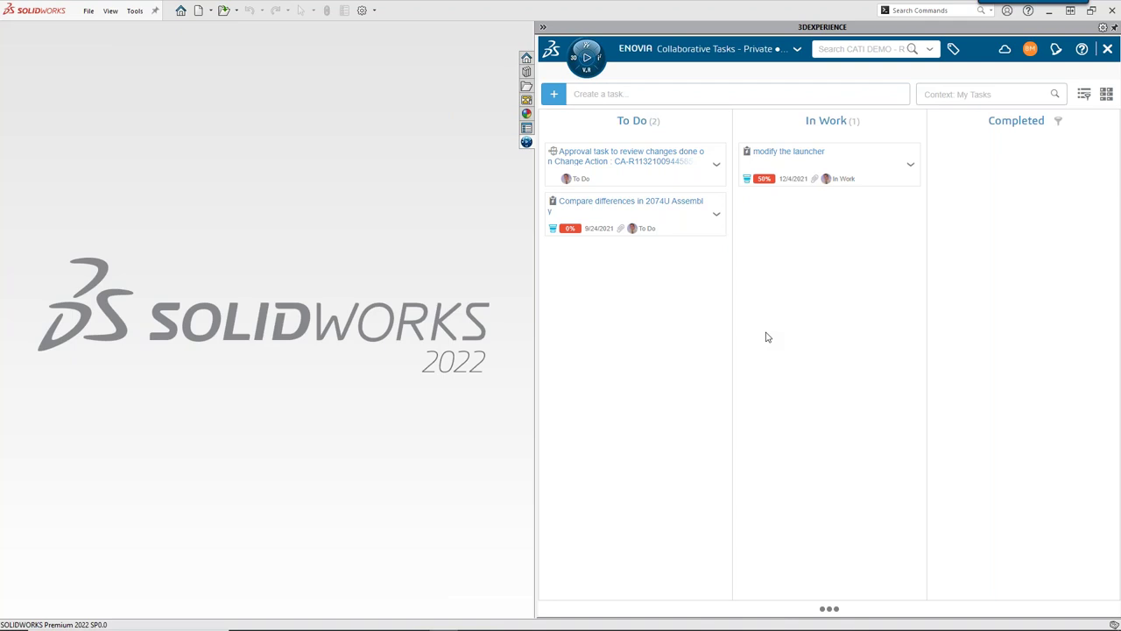
click(608, 211)
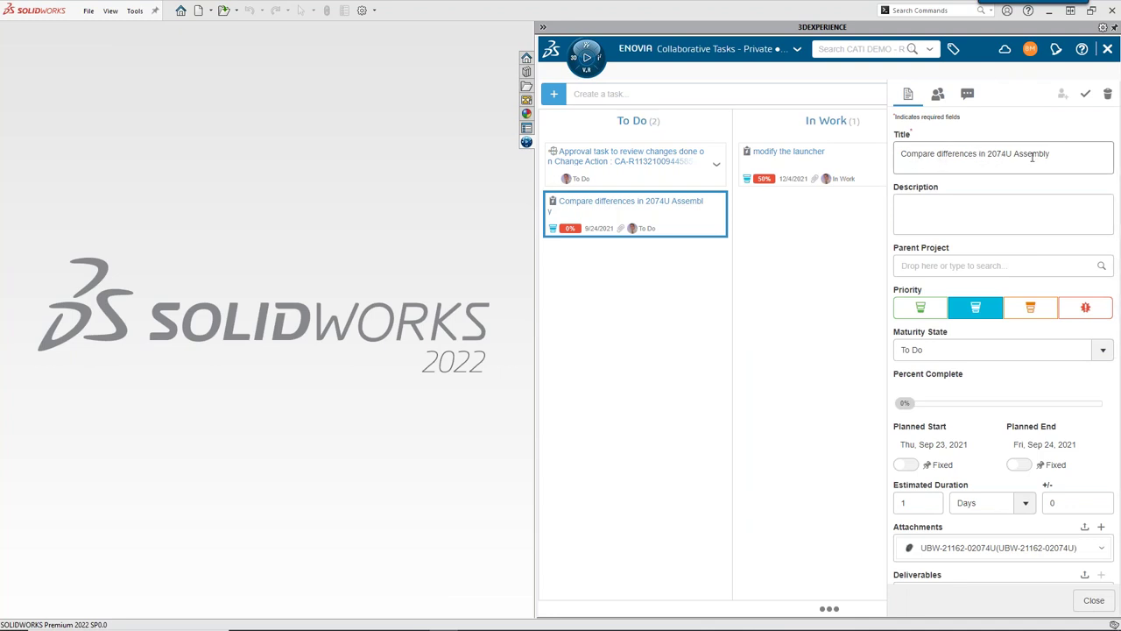
scroll(990, 324, down, 2)
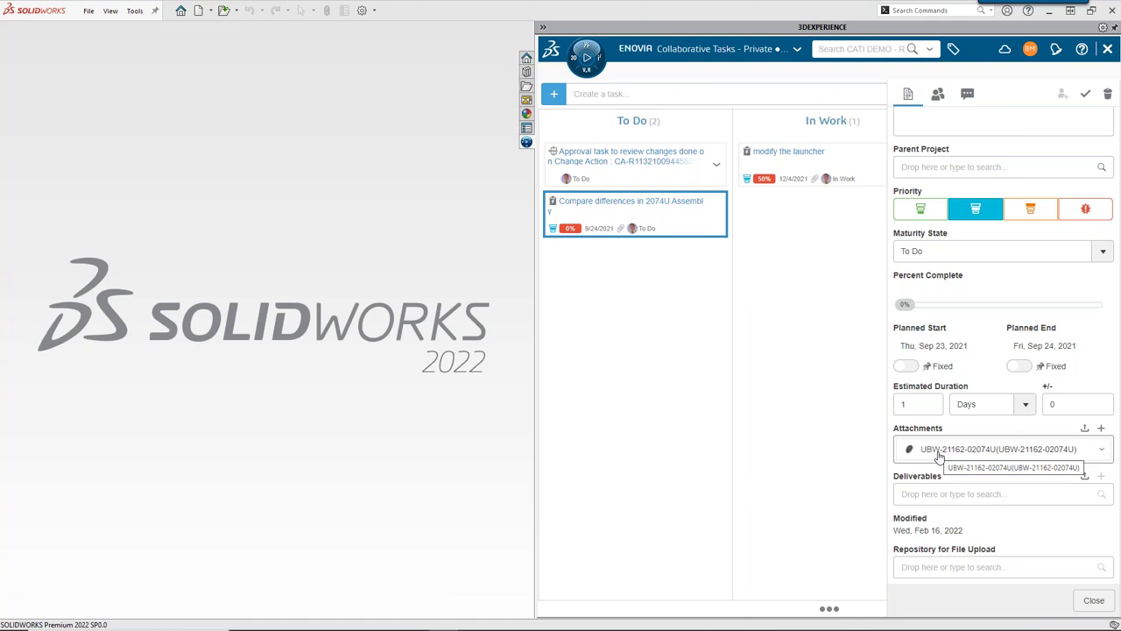
click(1101, 453)
click(1032, 451)
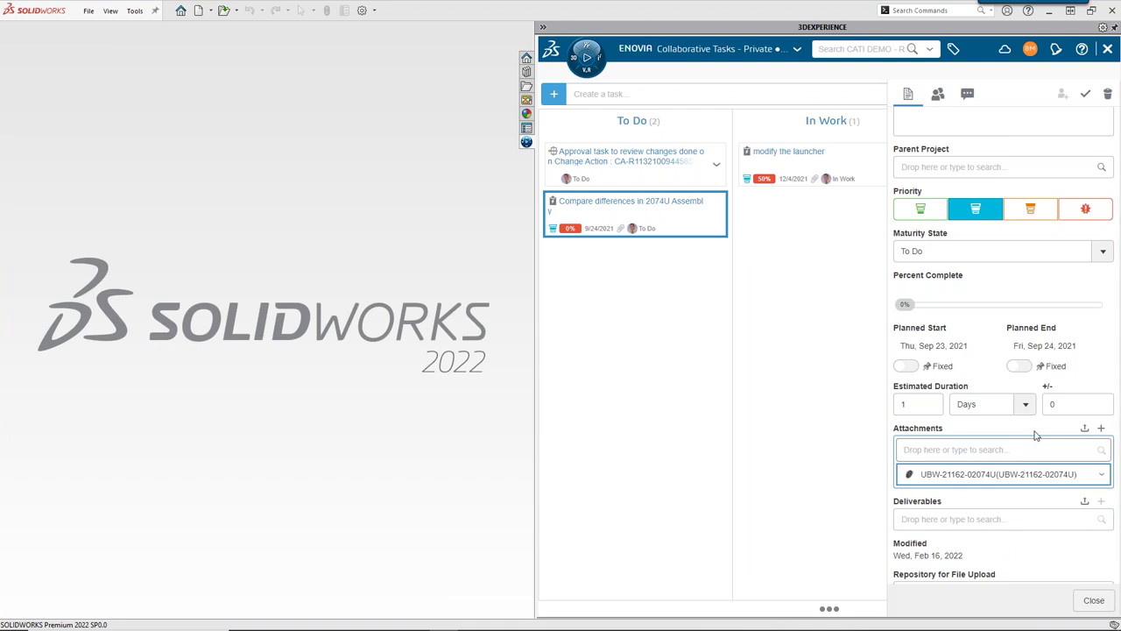
text(2074)
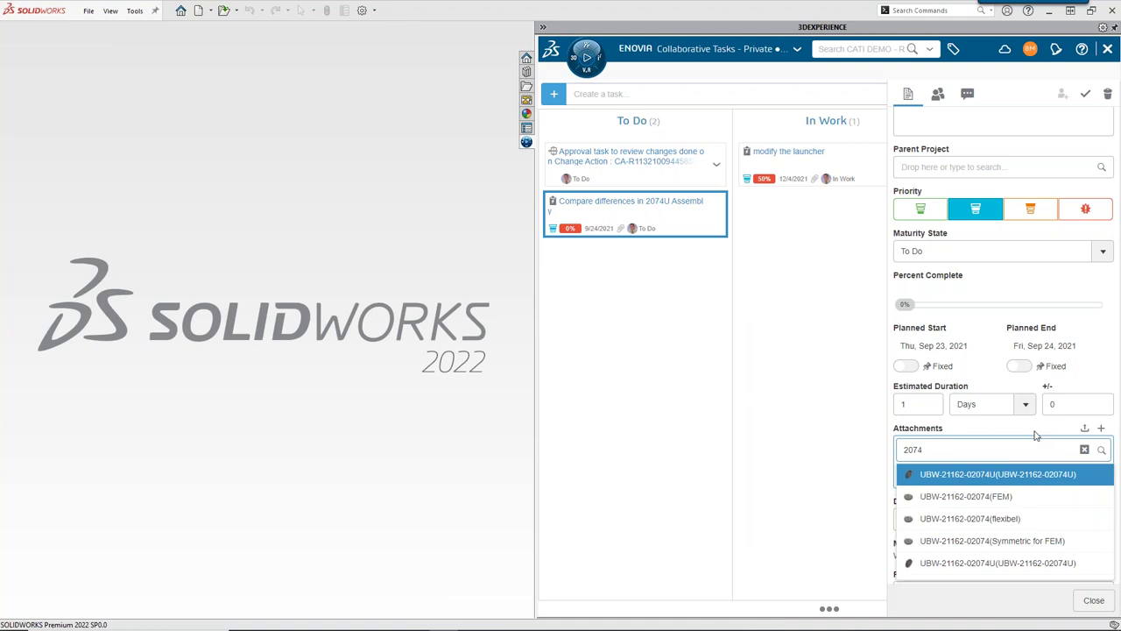
key(Return)
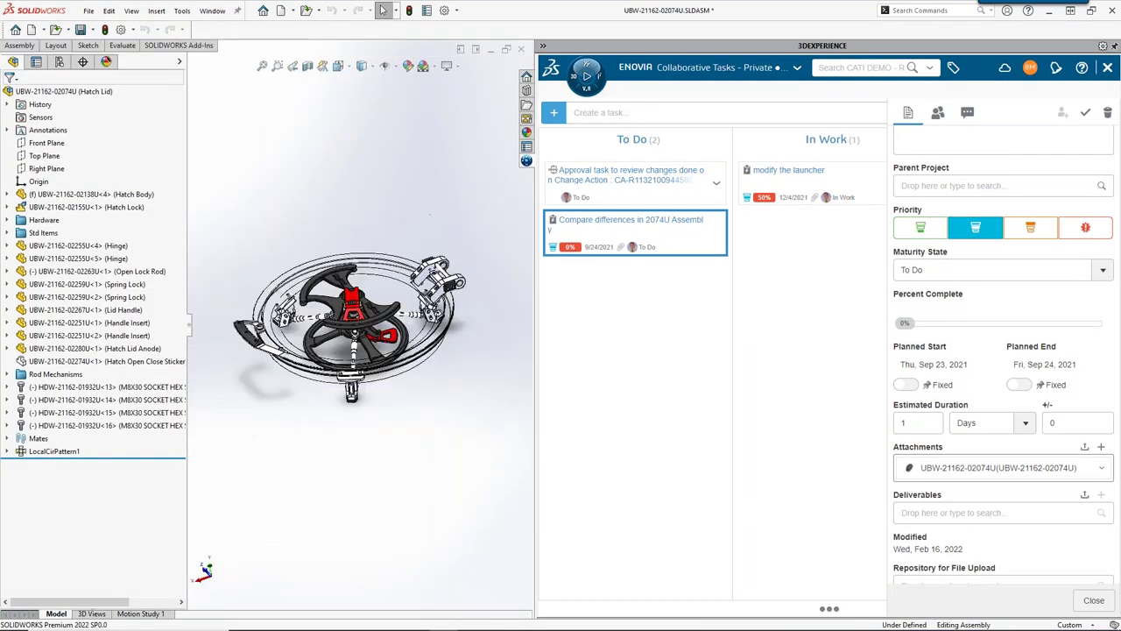
mouse_move(367, 377)
middle_down()
mouse_move(392, 384)
mouse_move(390, 404)
mouse_move(385, 385)
middle_up()
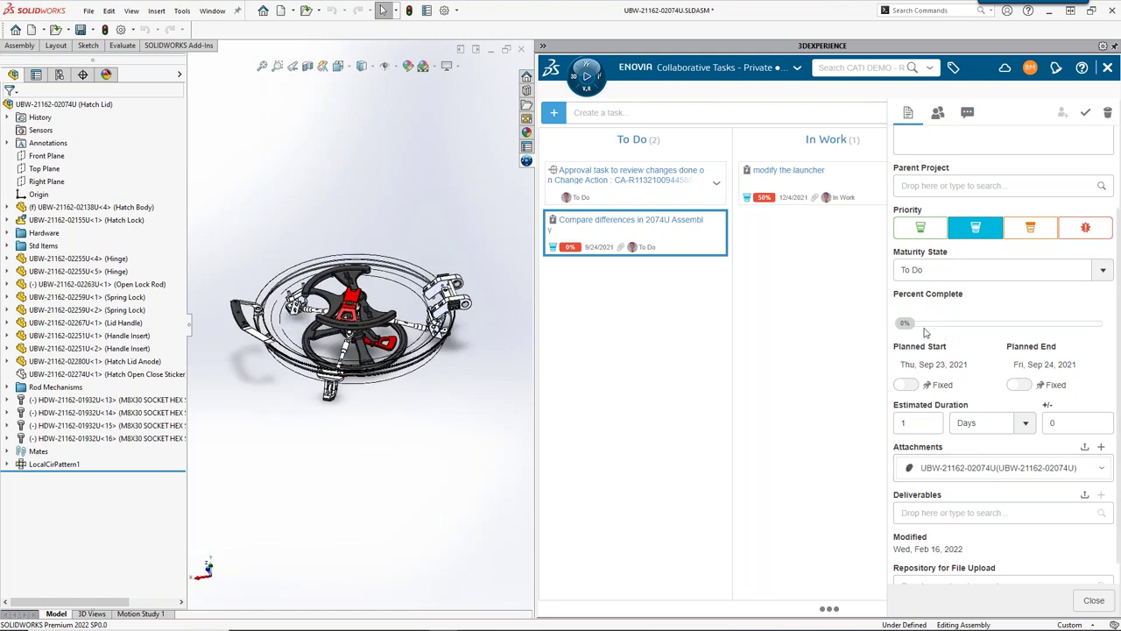
- Set the percent complete of the Compare differences in 2074U Assembly task to 40% and save the task
drag(908, 326, 985, 326)
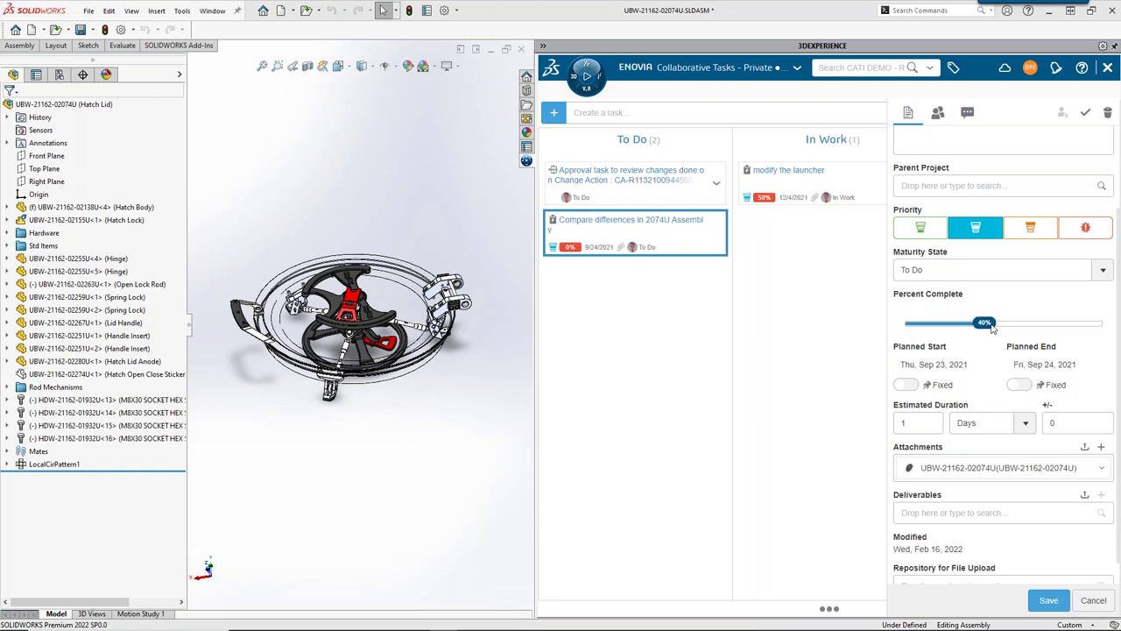
click(1048, 601)
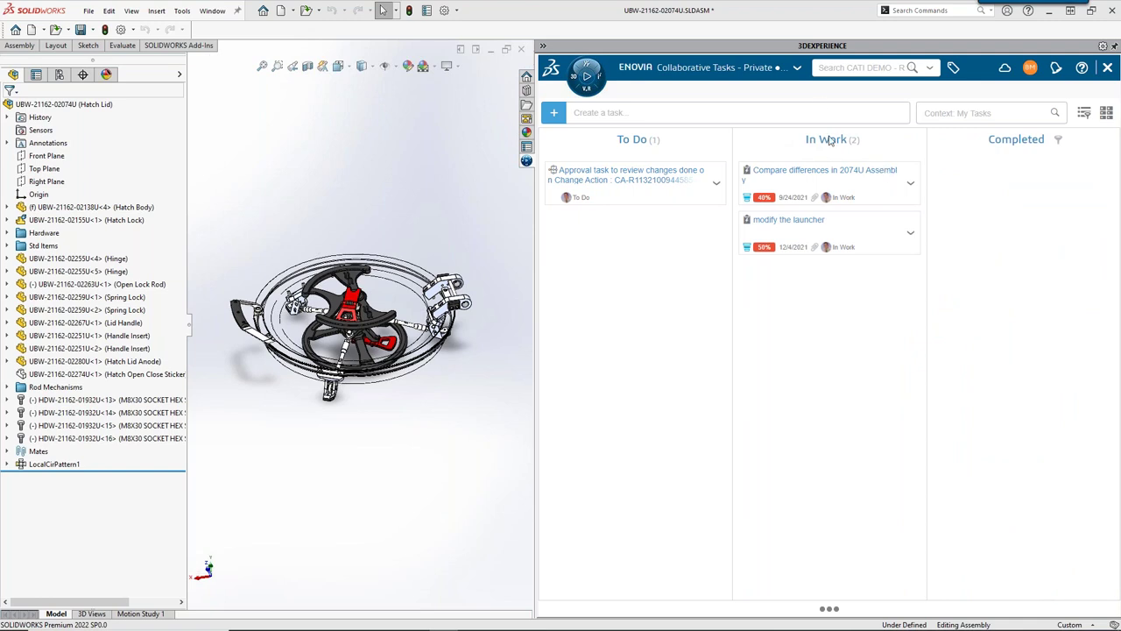
- Switch the 3DEXPERIENCE pane from Collaborative Tasks to 3DSearch, and from there back to MySession
click(797, 70)
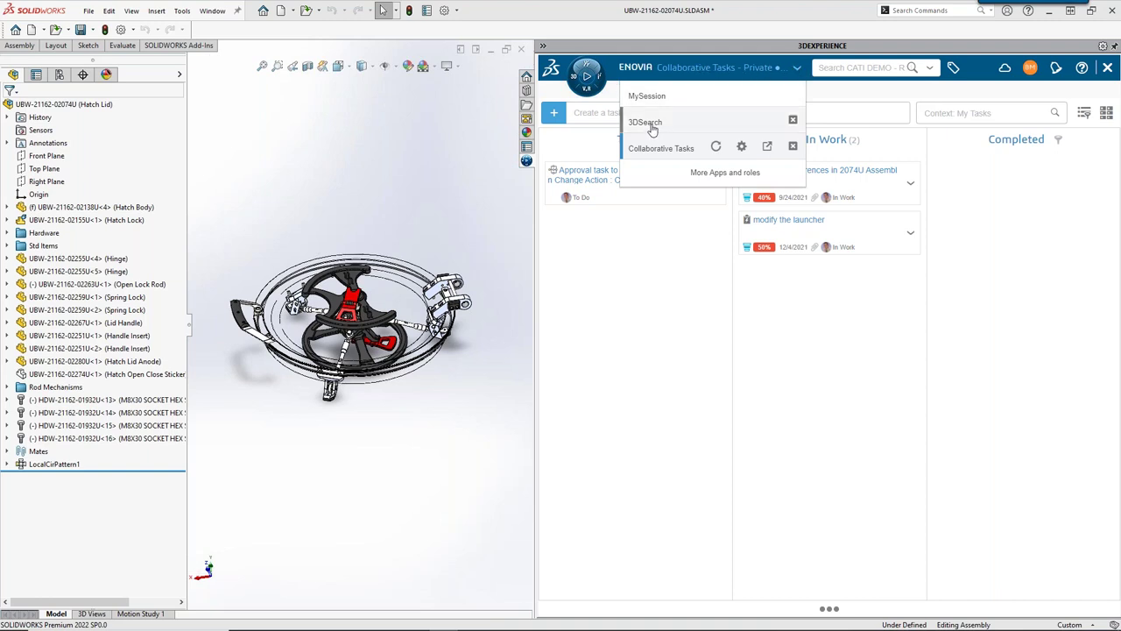
click(650, 123)
click(796, 69)
click(761, 99)
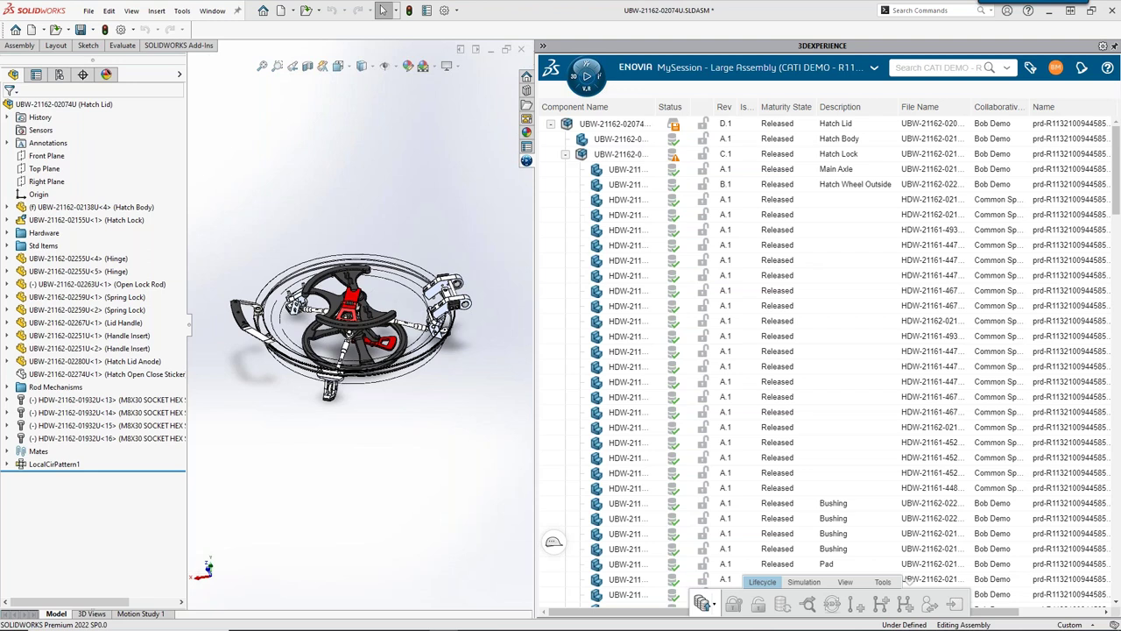
- Review the MySession save options and close them without changes
click(885, 583)
click(912, 605)
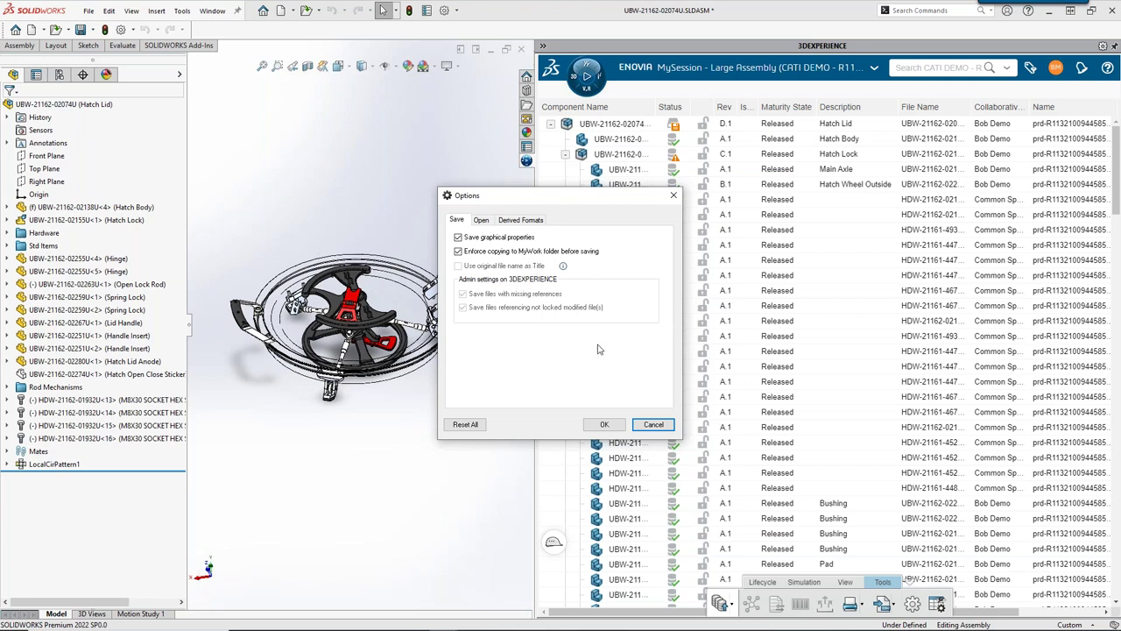
click(653, 424)
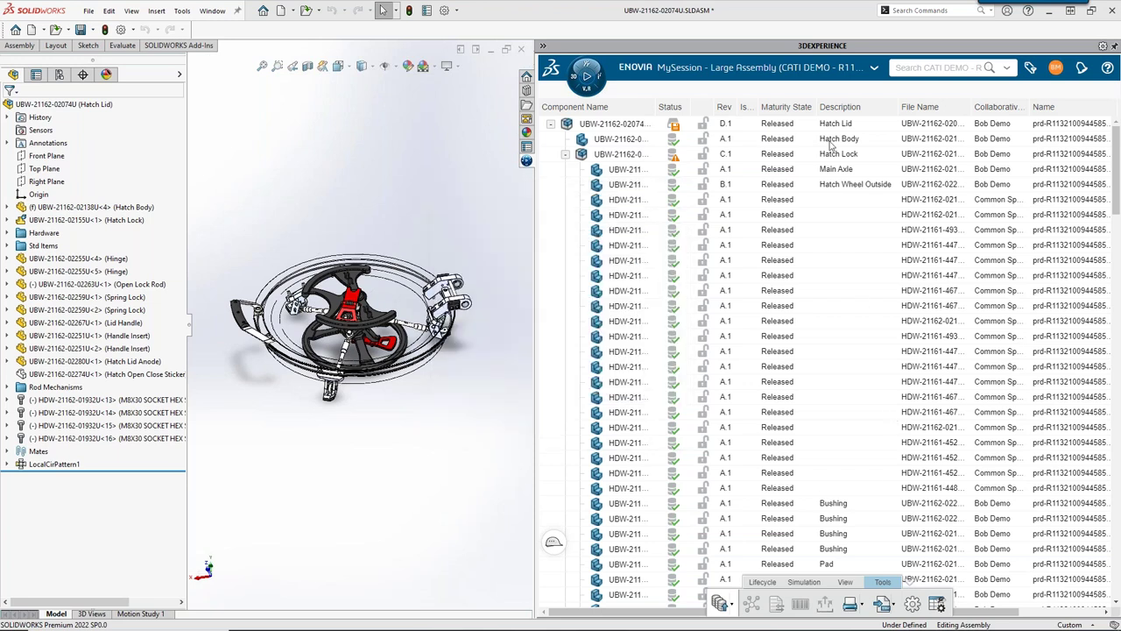
key(alt+Tab)
key(Tab)
key(Tab)
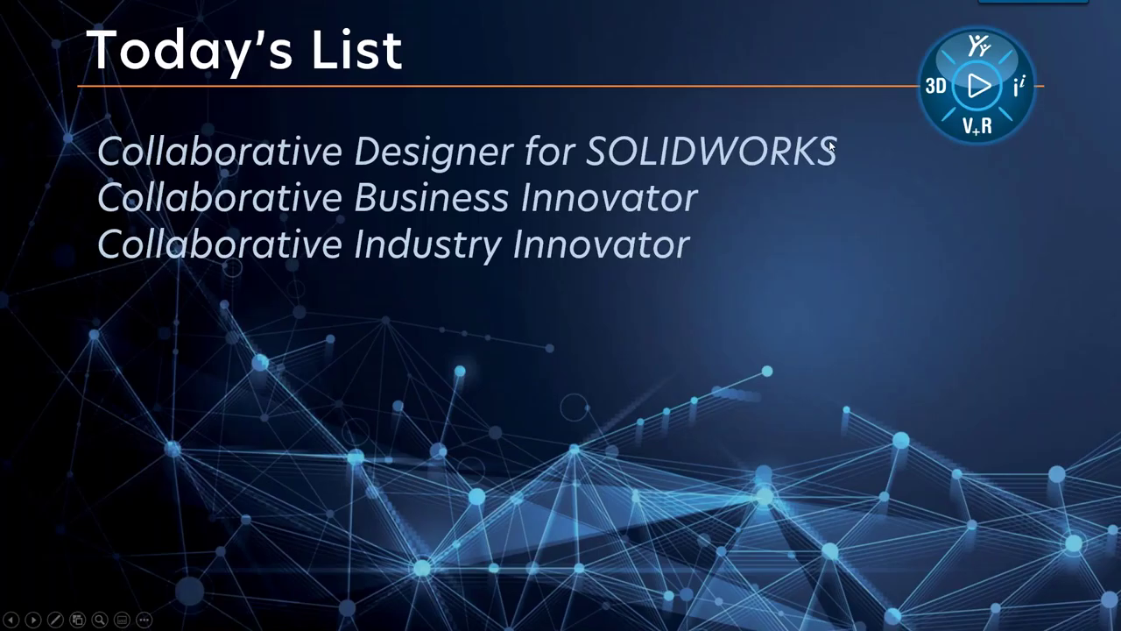
key(Right)
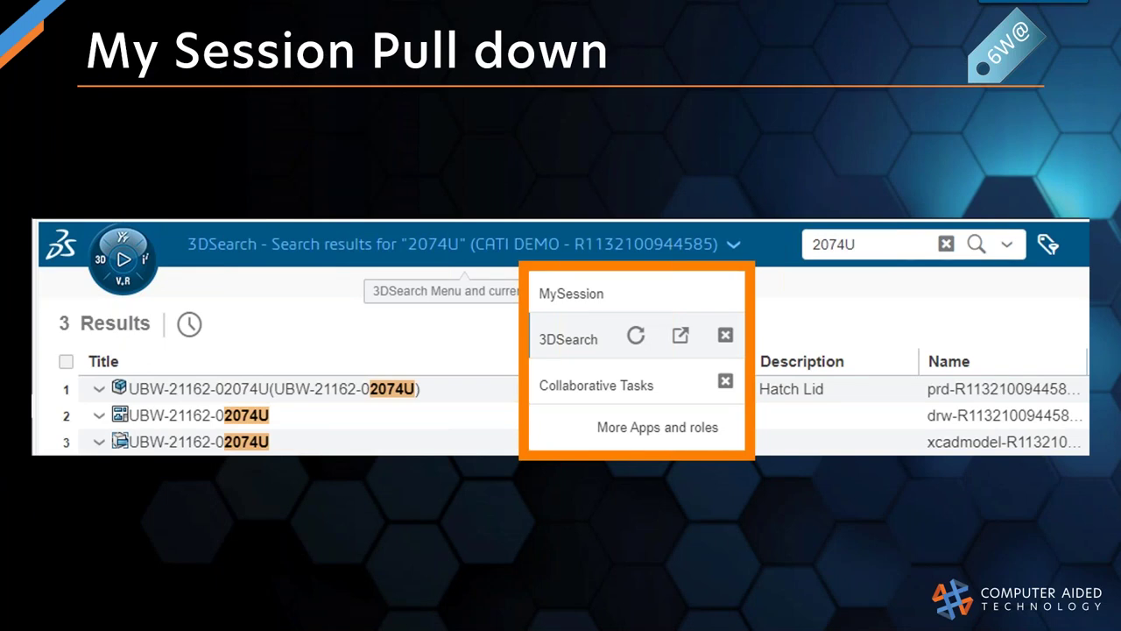
key(Right)
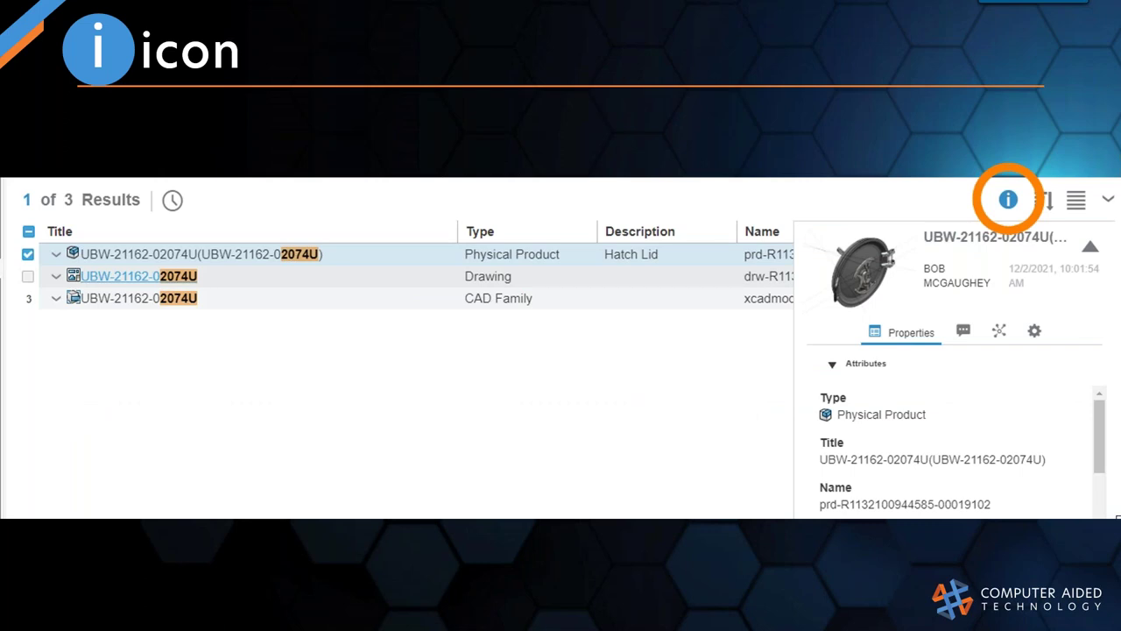
- Return to SOLIDWORKS and examine the properties of the Hatch Lid physical product from the 3DSearch results, down to its last attributes
key(alt+Tab)
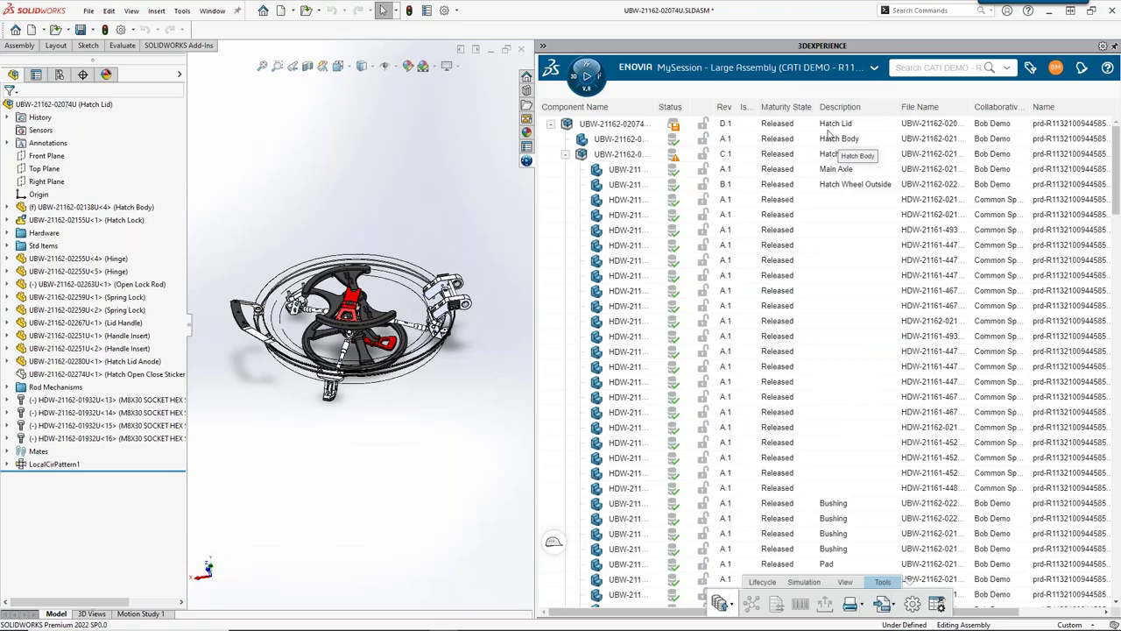
click(745, 67)
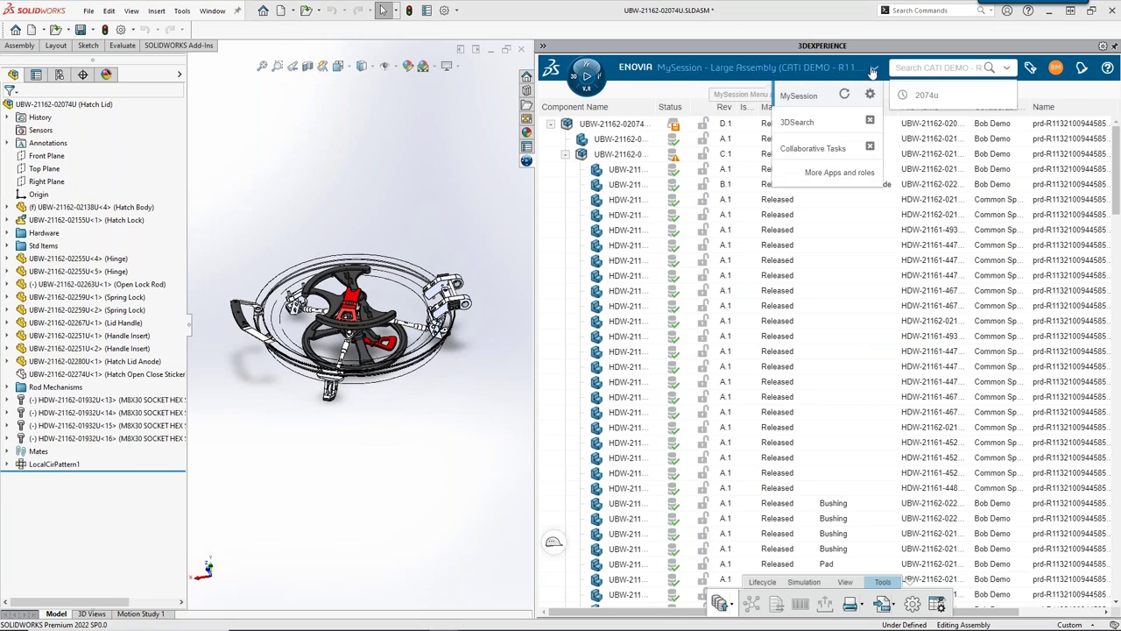
click(810, 125)
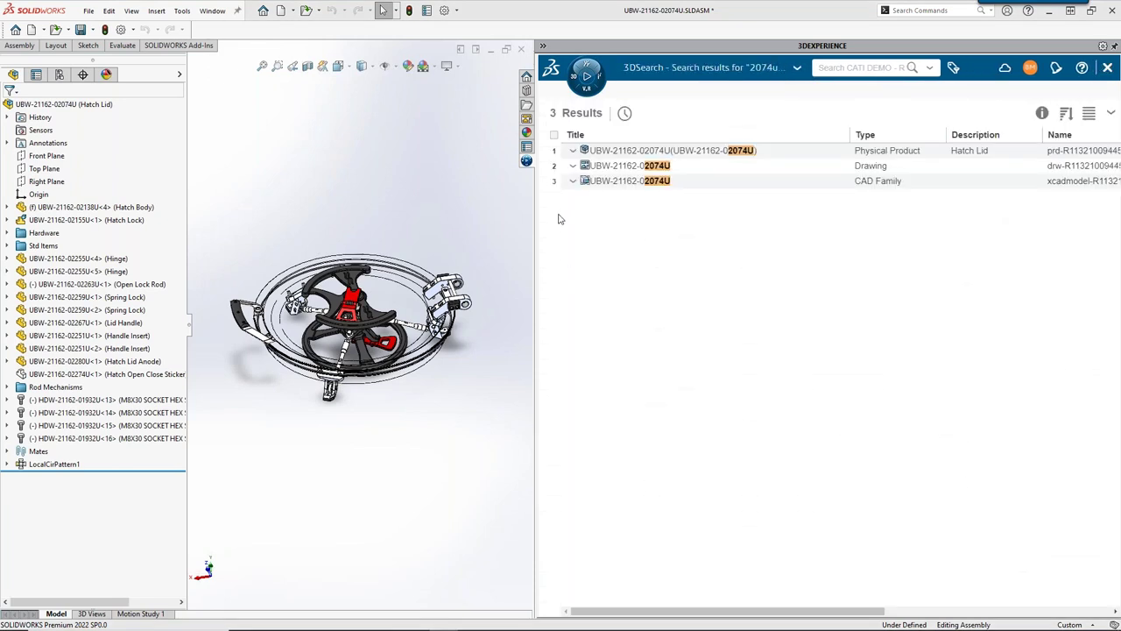
click(554, 152)
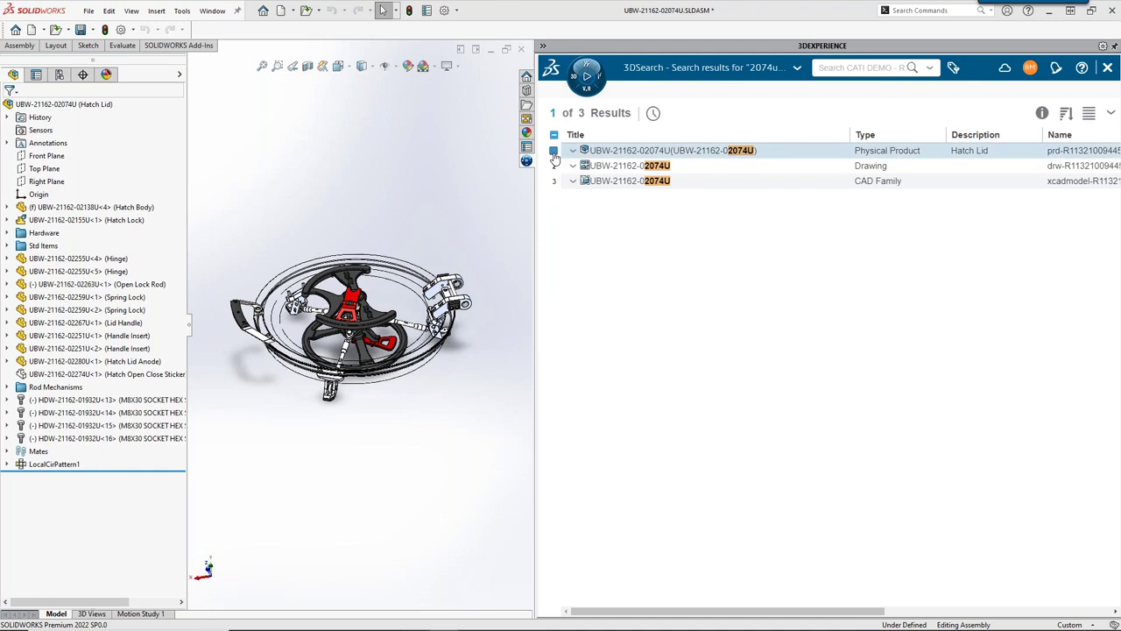
click(1042, 113)
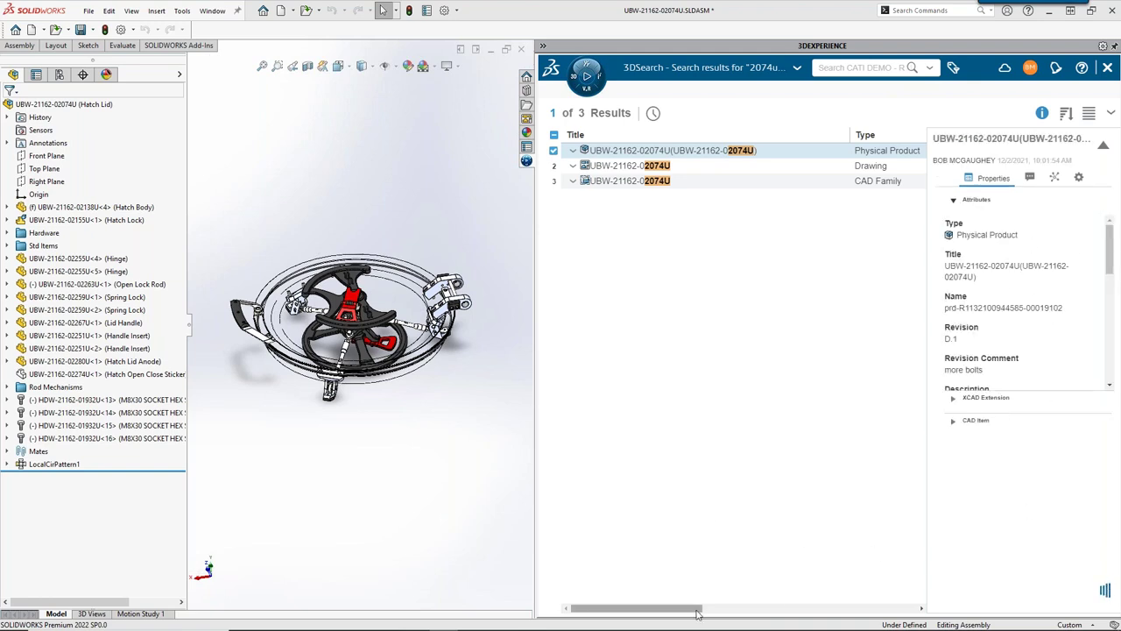
scroll(1110, 277, down, 1)
drag(1109, 277, 1109, 373)
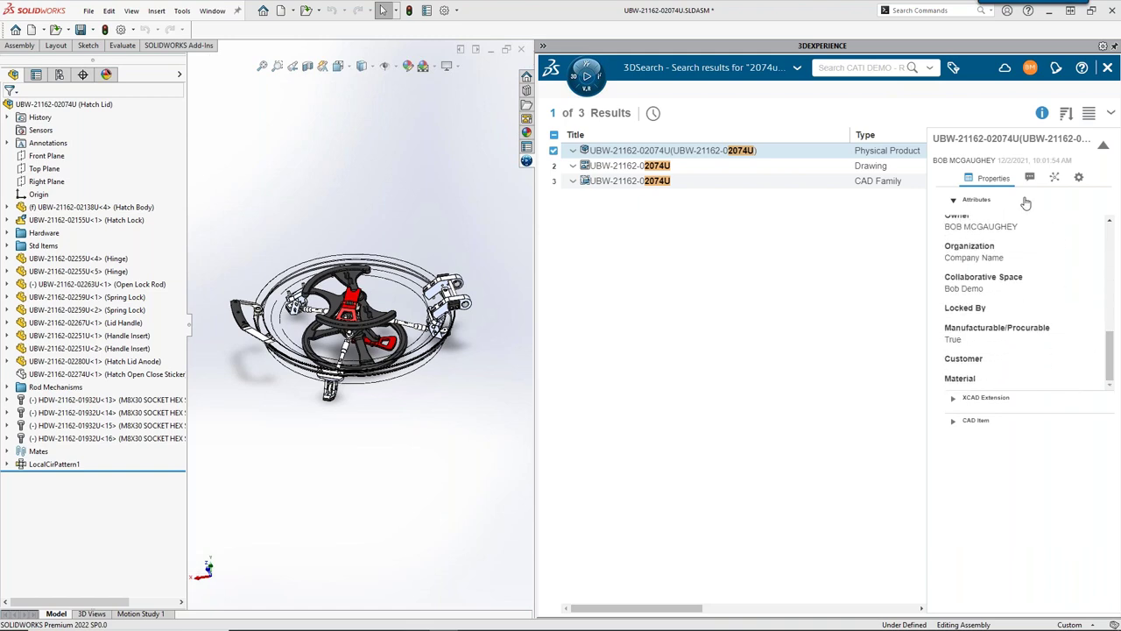
- Post the comment "I'm working on this today" on the Hatch Lid physical product
click(1031, 178)
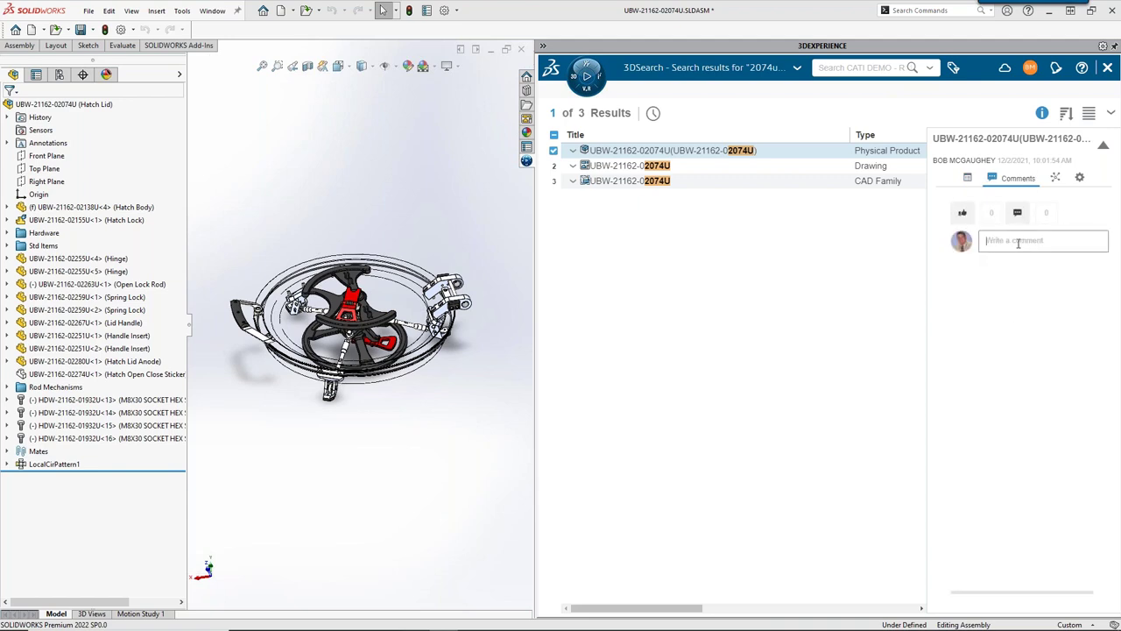
text(I'm )
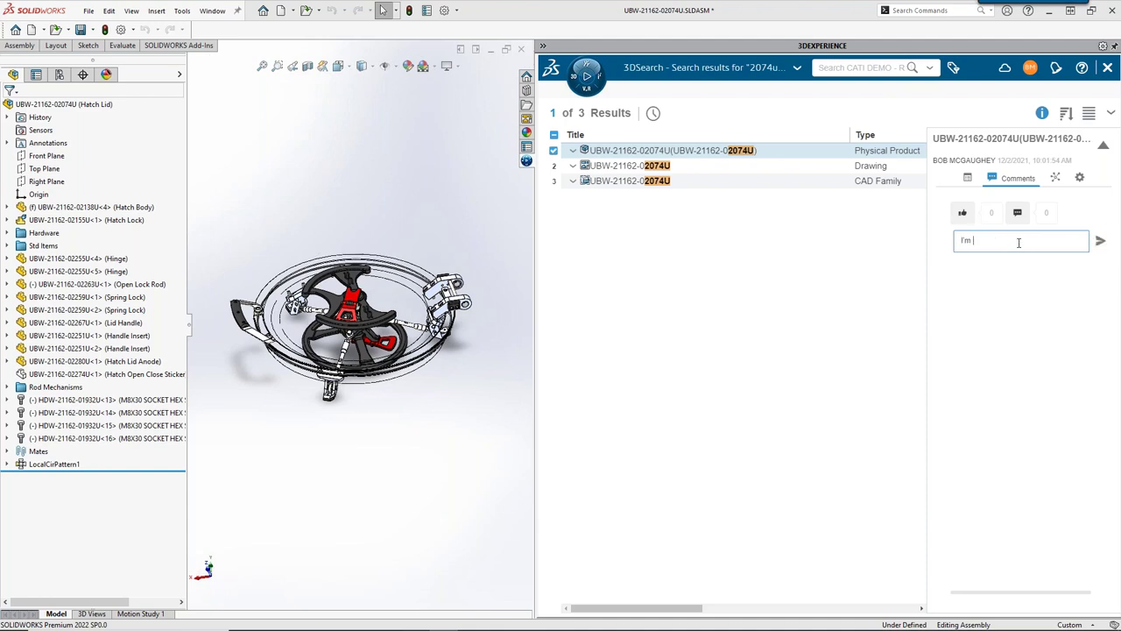
text(working on the tord)
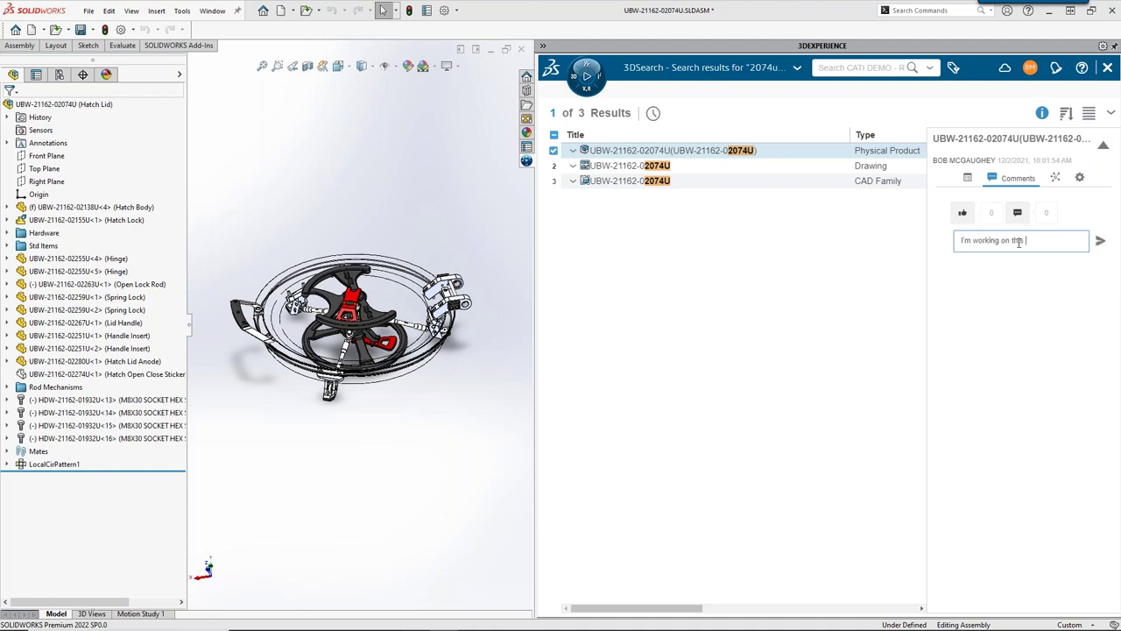
text(ay)
click(1101, 242)
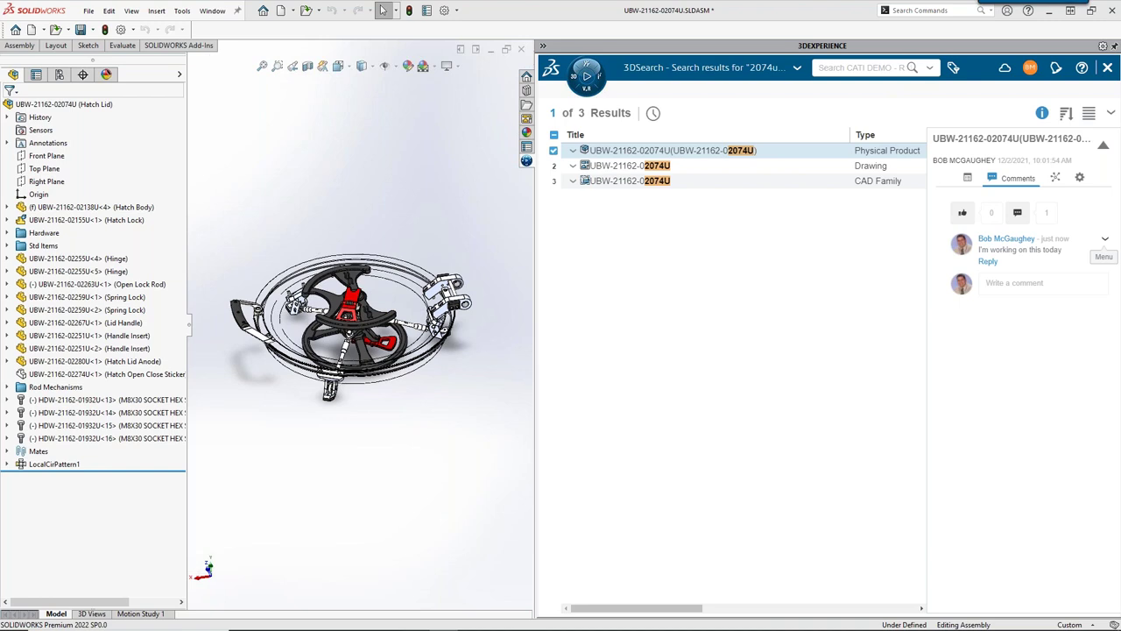
- View the Hatch Lid product's relations and close its information details
click(1056, 179)
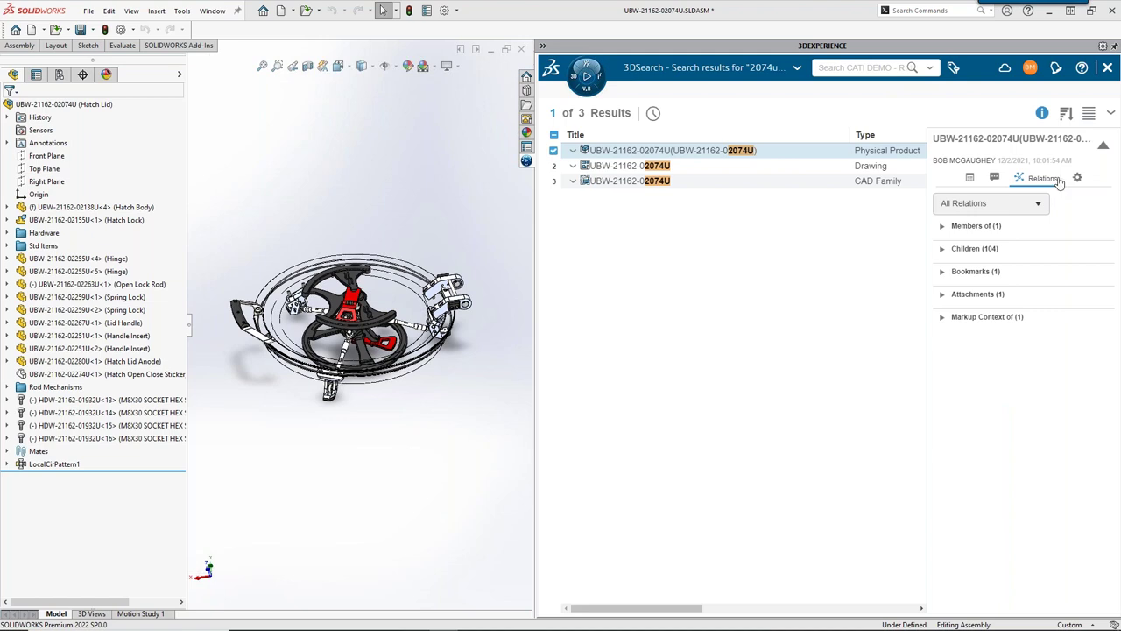
click(1042, 114)
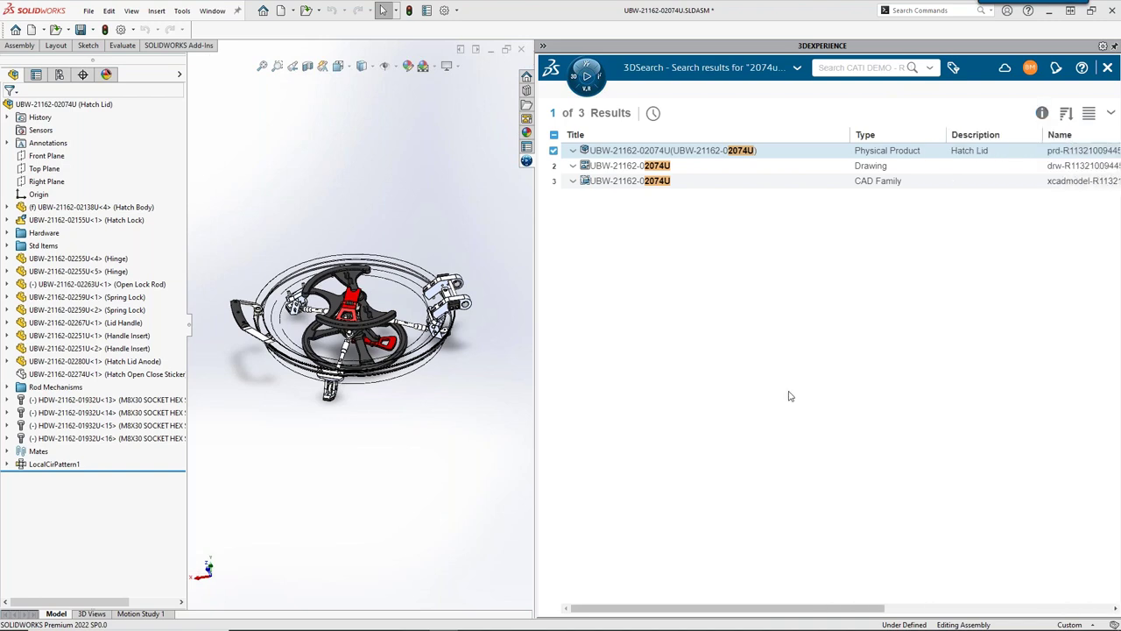
key(alt+Tab)
key(Tab)
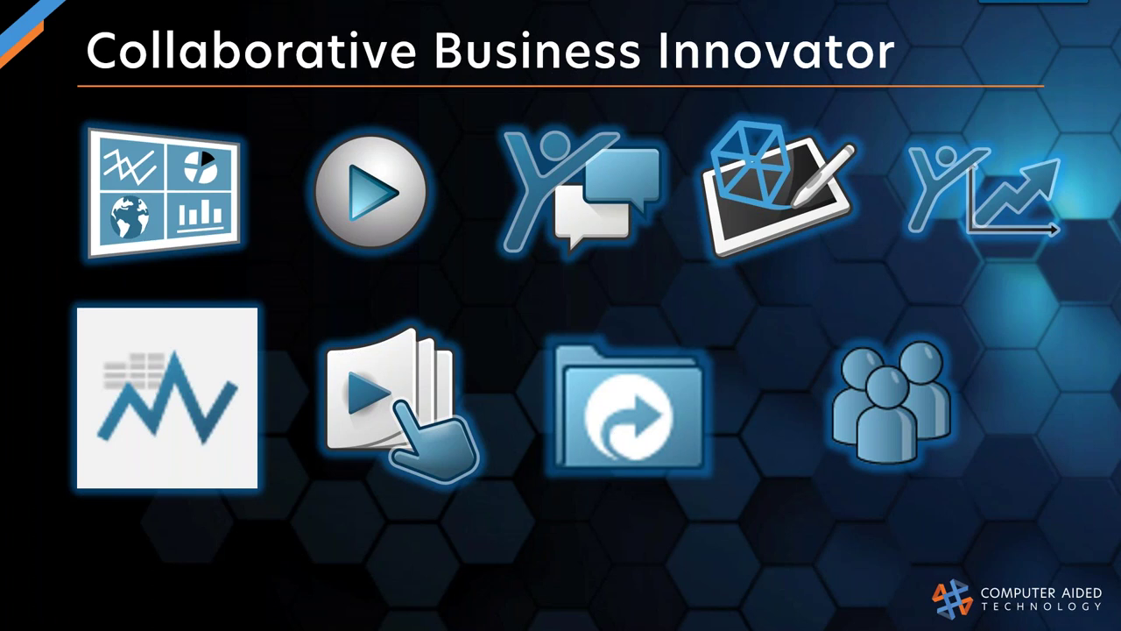
- Switch to 3DDashboard in the browser, search the roles for "bus" and open the Collaborative Business Innovator role's apps
key(alt+Tab)
key(alt+Tab)
key(alt+Tab)
key(alt+Tab)
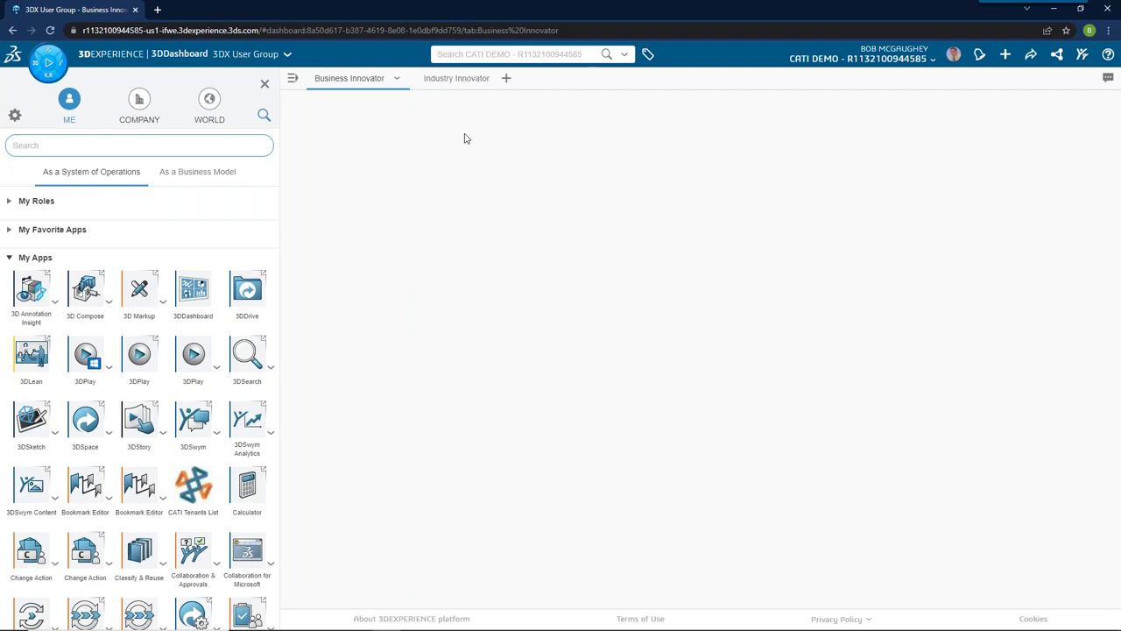
click(10, 202)
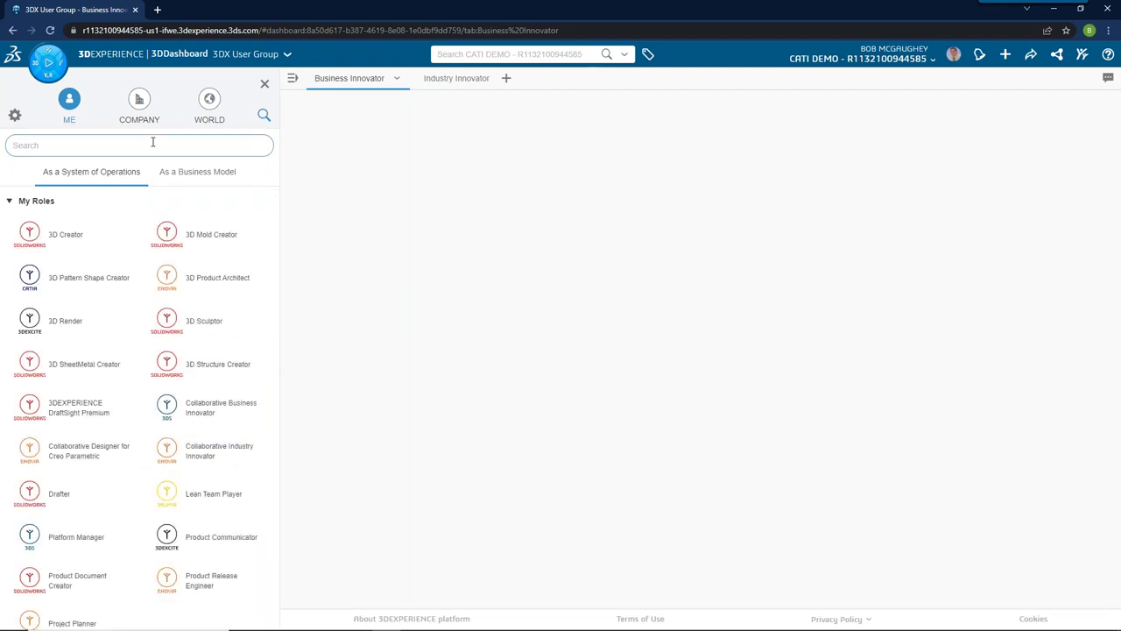
text(bus)
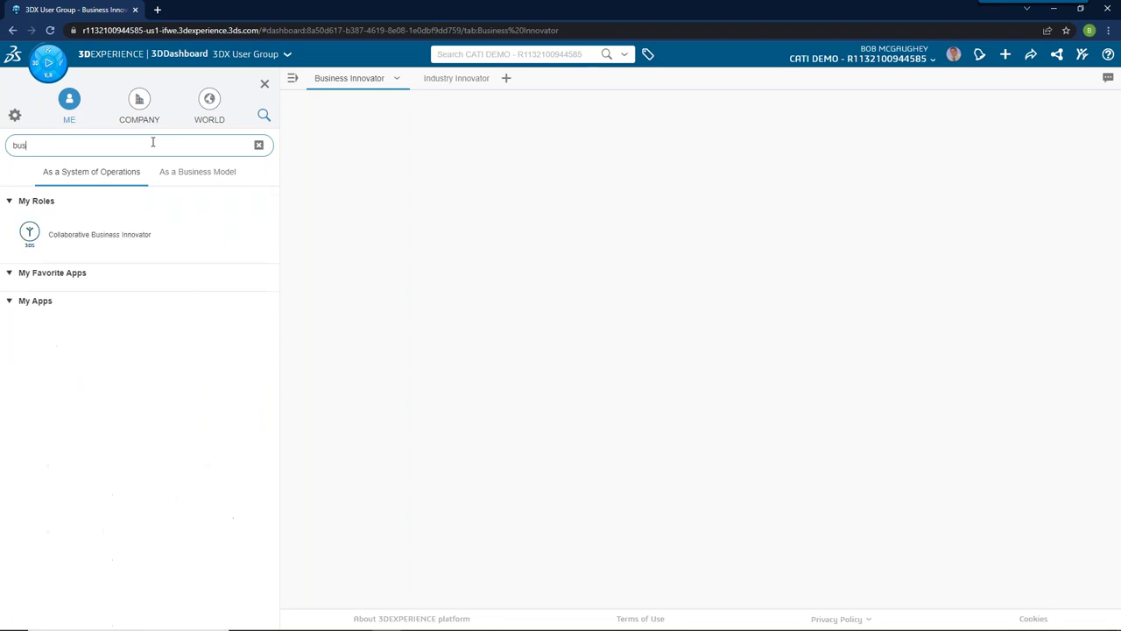
click(66, 234)
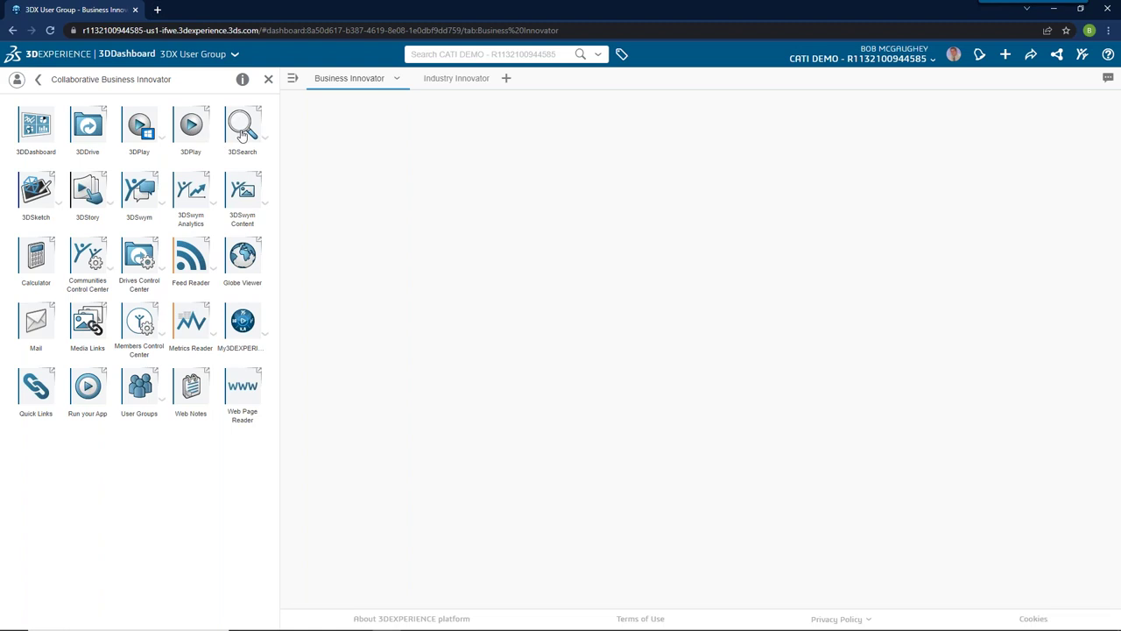
- Add the 3DDrive app to the Business Innovator dashboard page and maximize it
drag(89, 131, 376, 161)
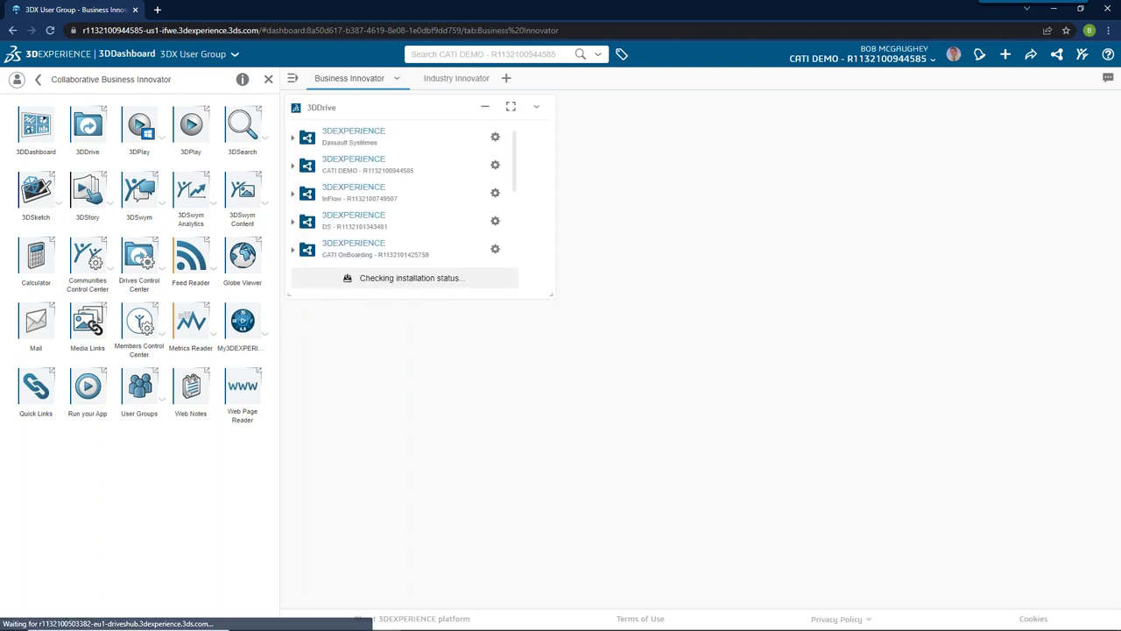
click(511, 107)
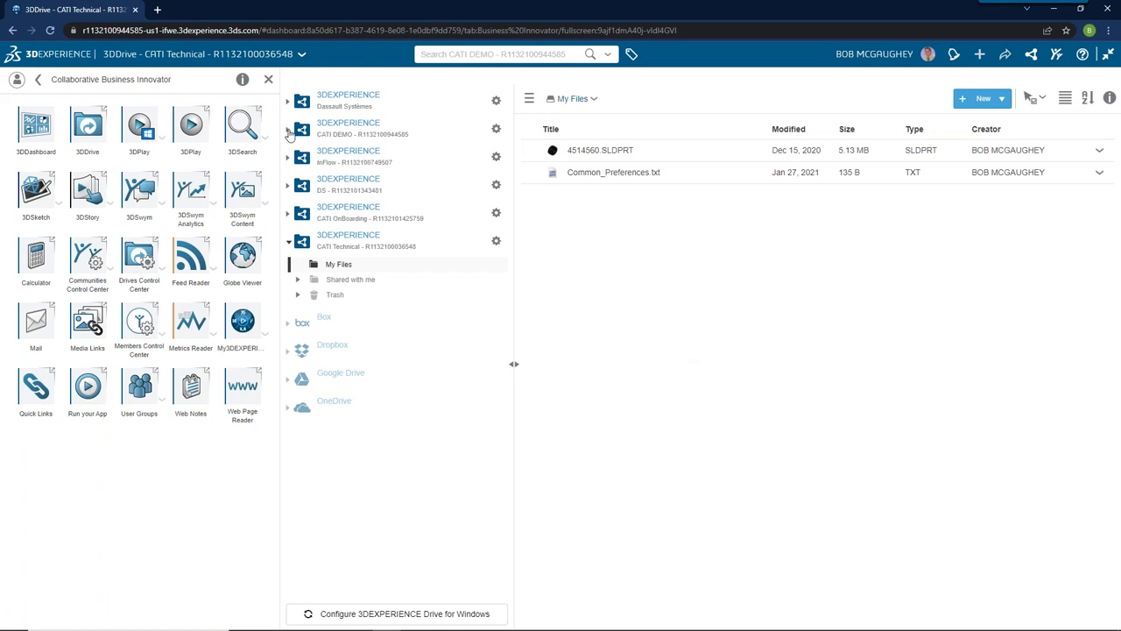
- Open the CATI DEMO drive and examine the SMG folder's general information and direct sharing
click(355, 123)
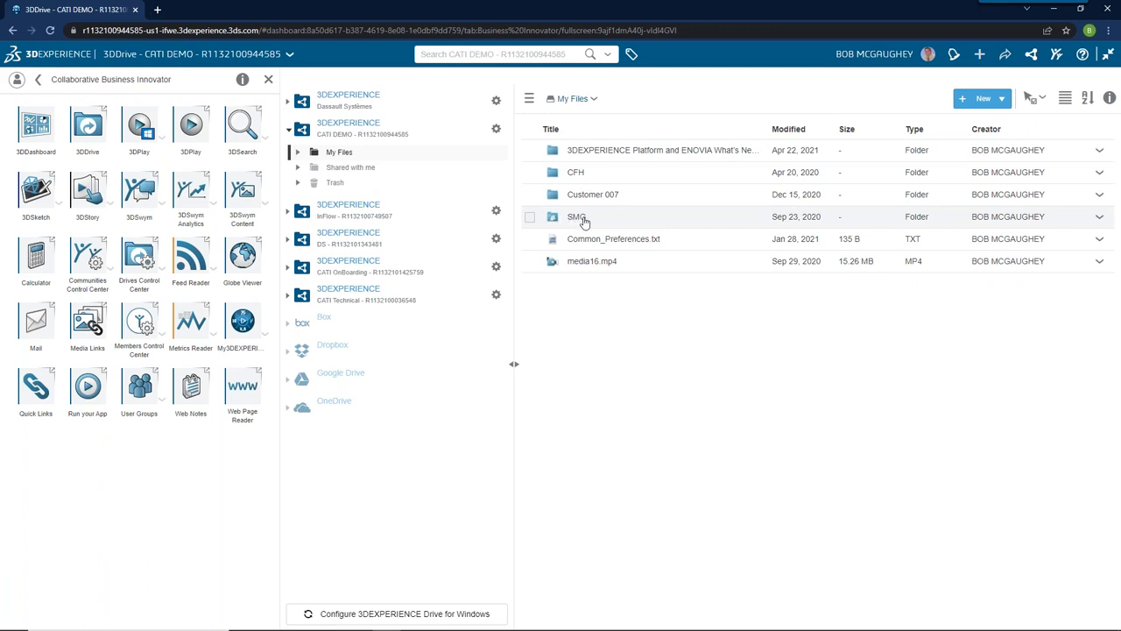
click(529, 217)
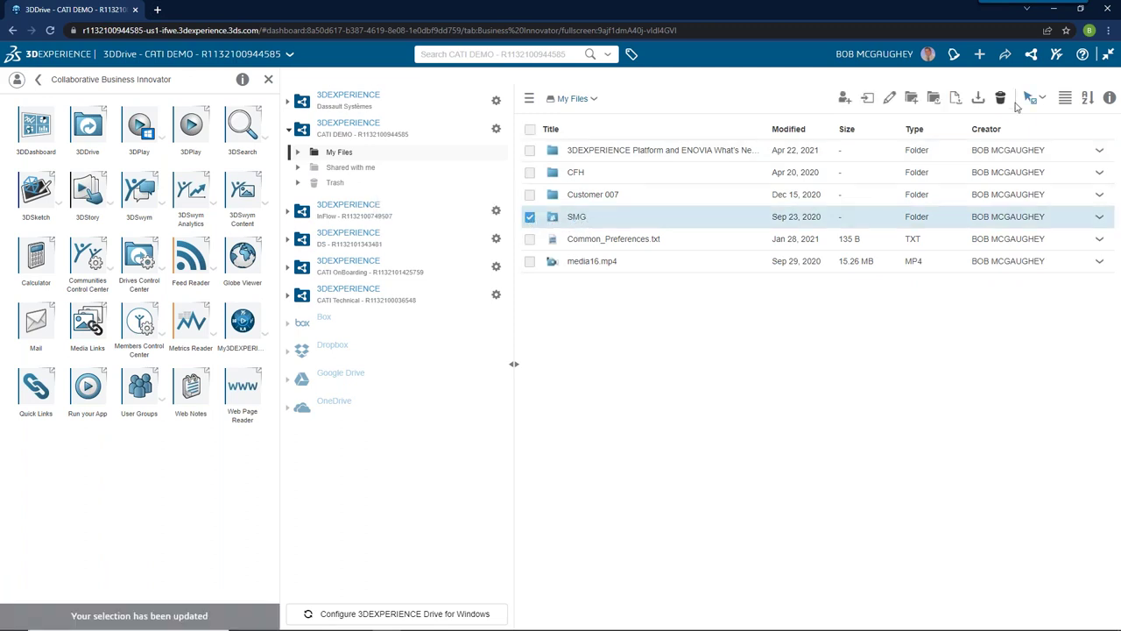
click(1108, 100)
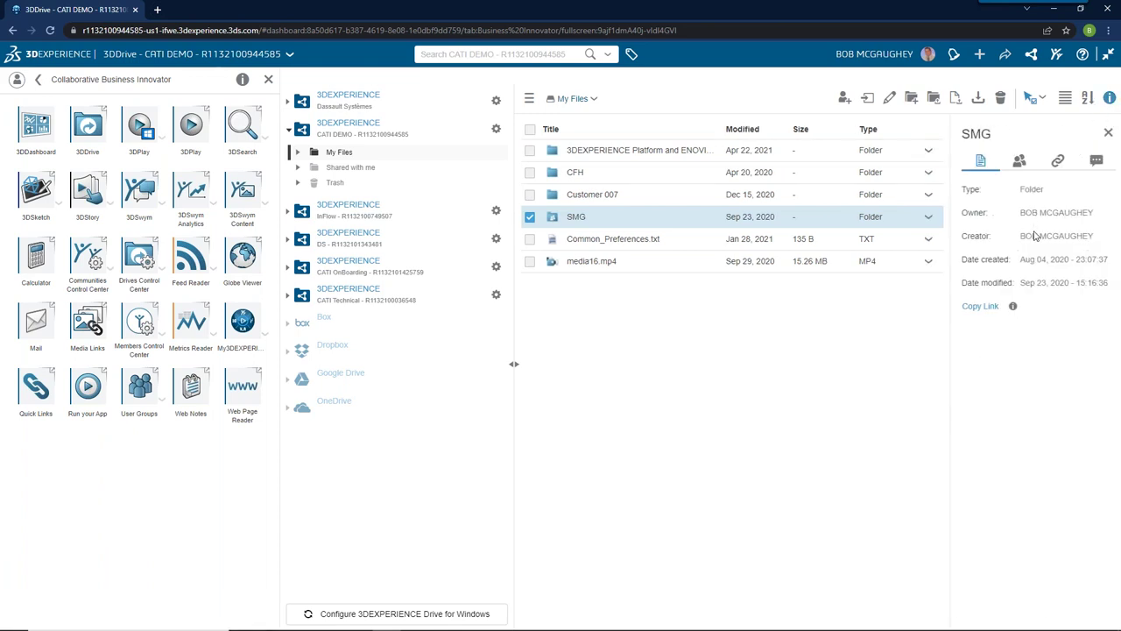
click(1020, 163)
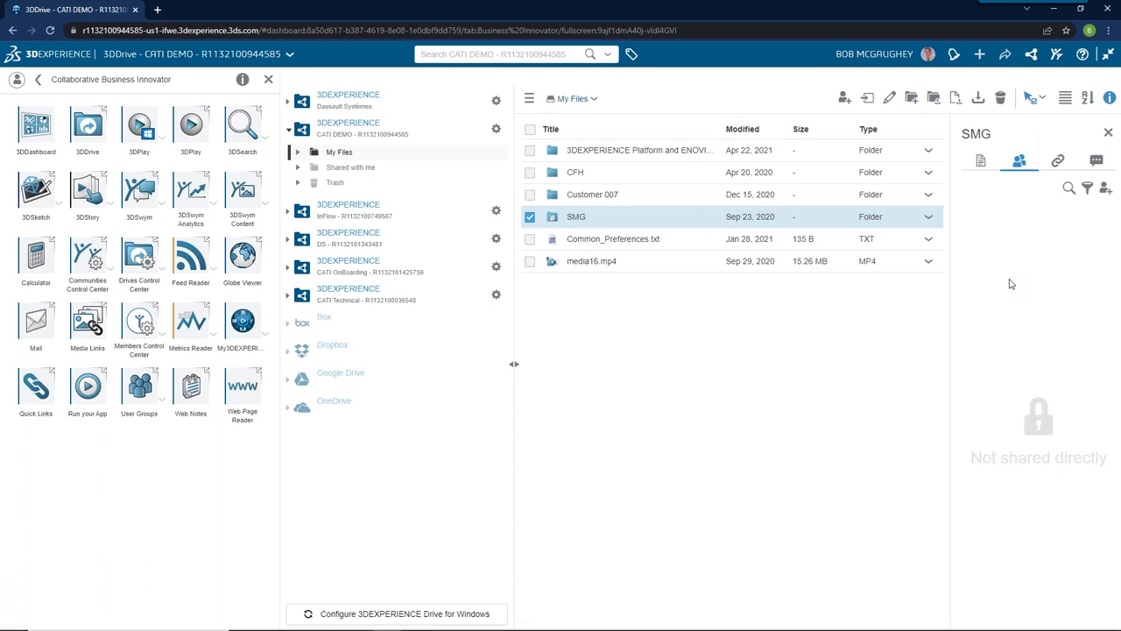
- Restrict the SMG folder's external sharing link to specific users and copy the link
click(1058, 162)
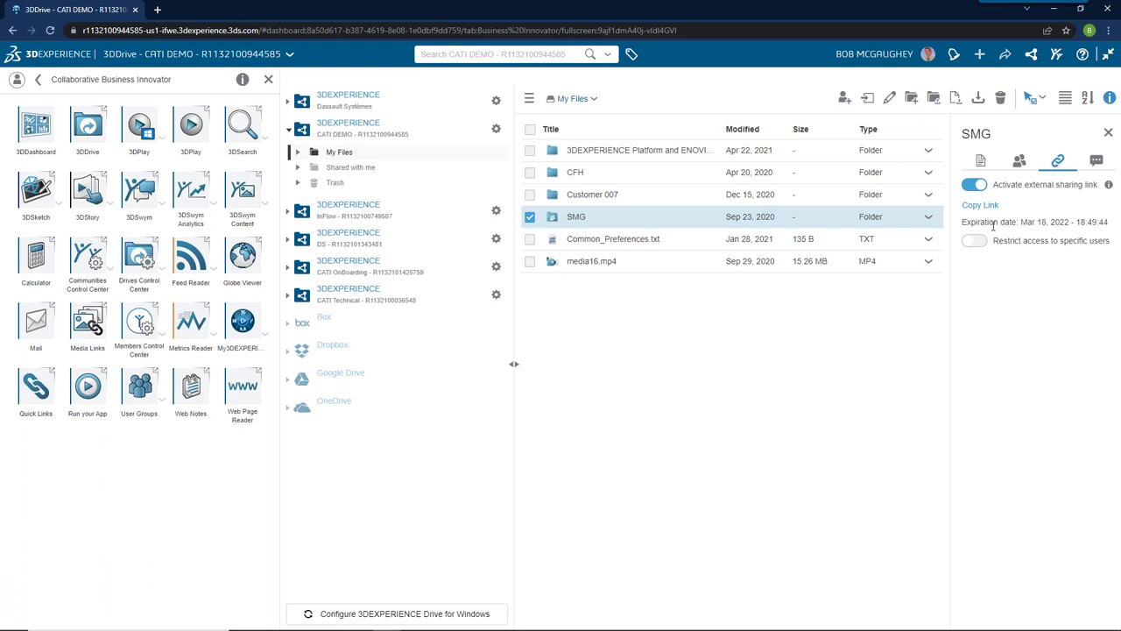
click(974, 242)
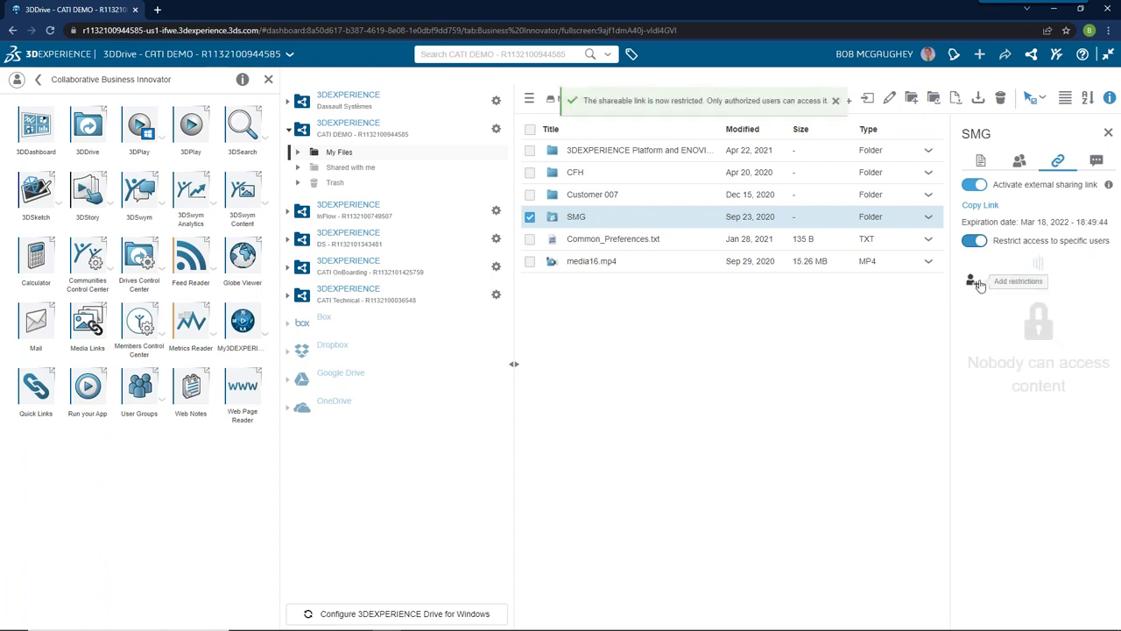
click(982, 206)
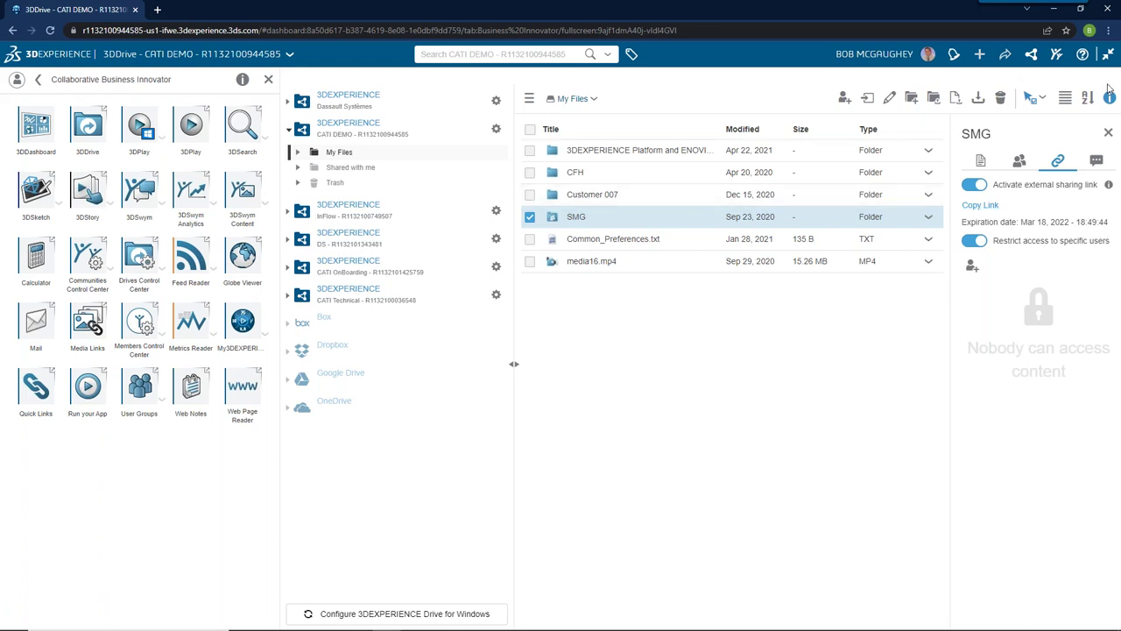
- Restore 3DDrive to its widget size on the dashboard and maximize it again
click(1109, 55)
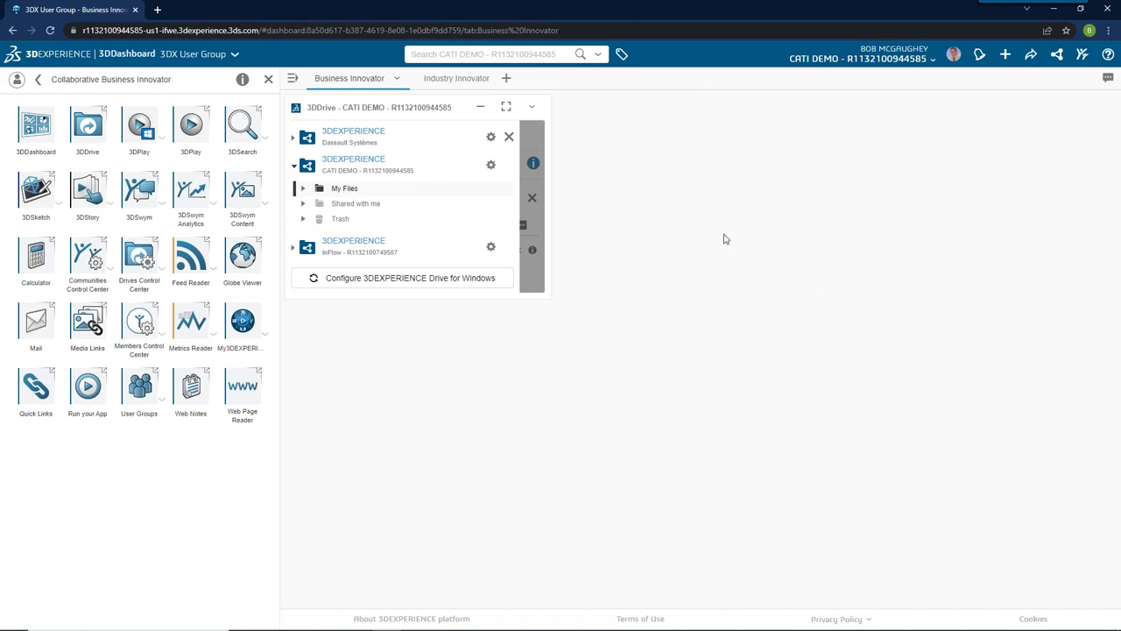
click(506, 108)
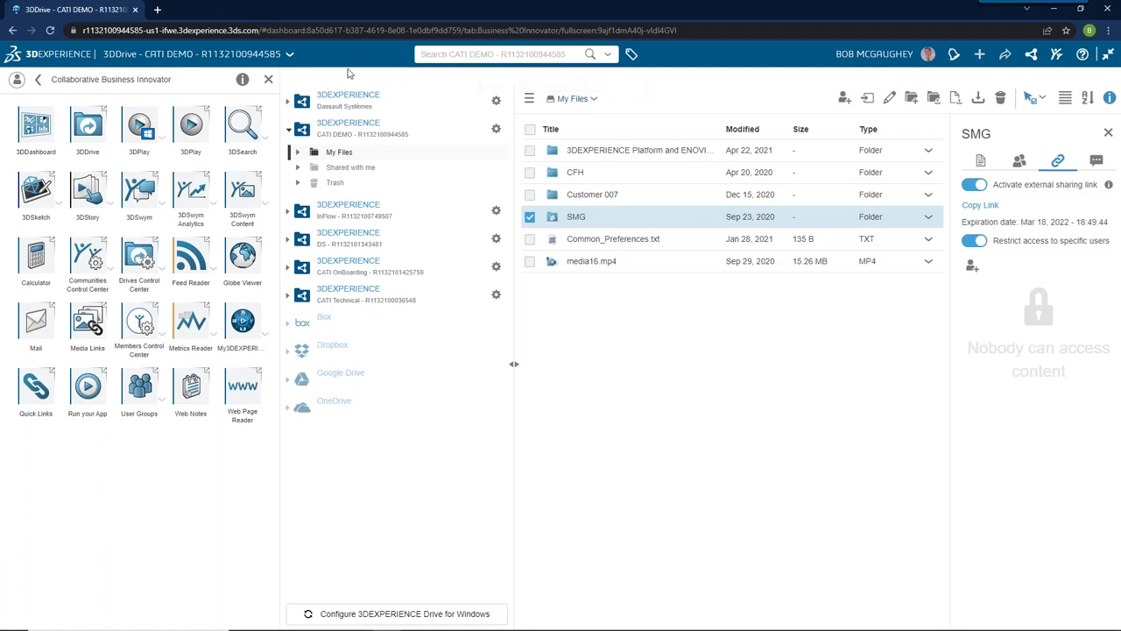
- Restore 3DDrive from full screen and minimize its widget on the dashboard
click(1108, 59)
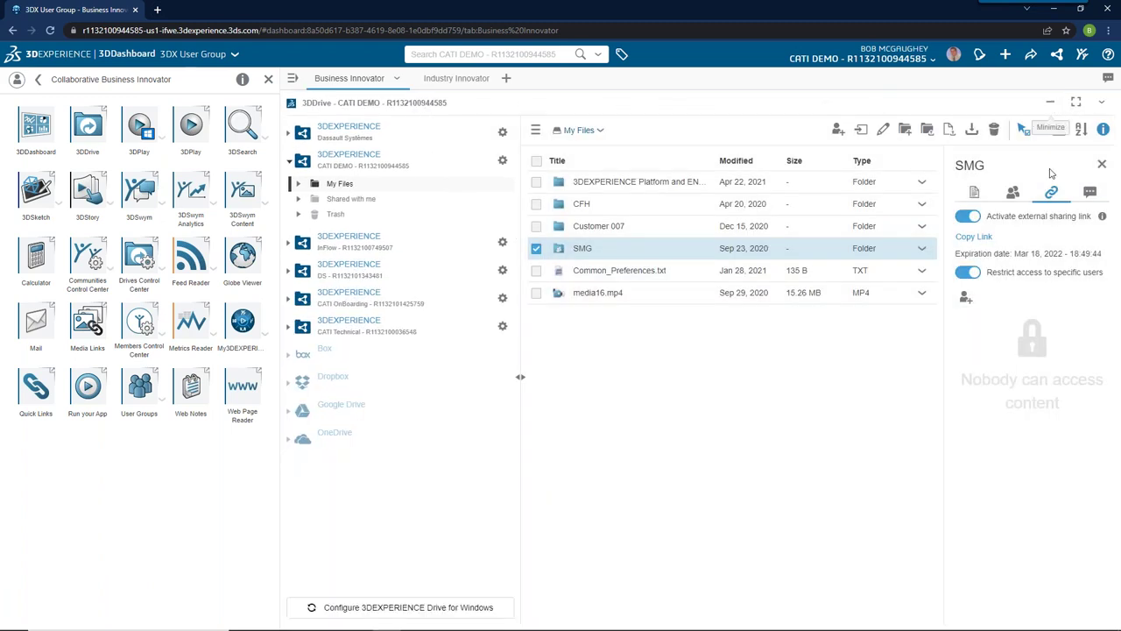
mouse_move(894, 623)
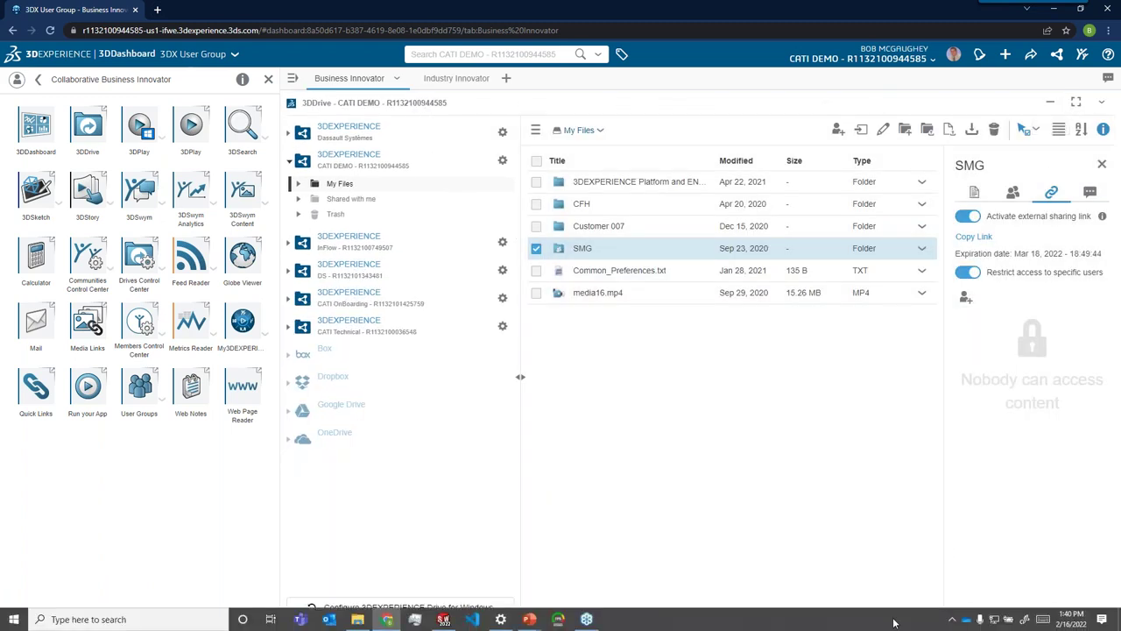
click(1051, 106)
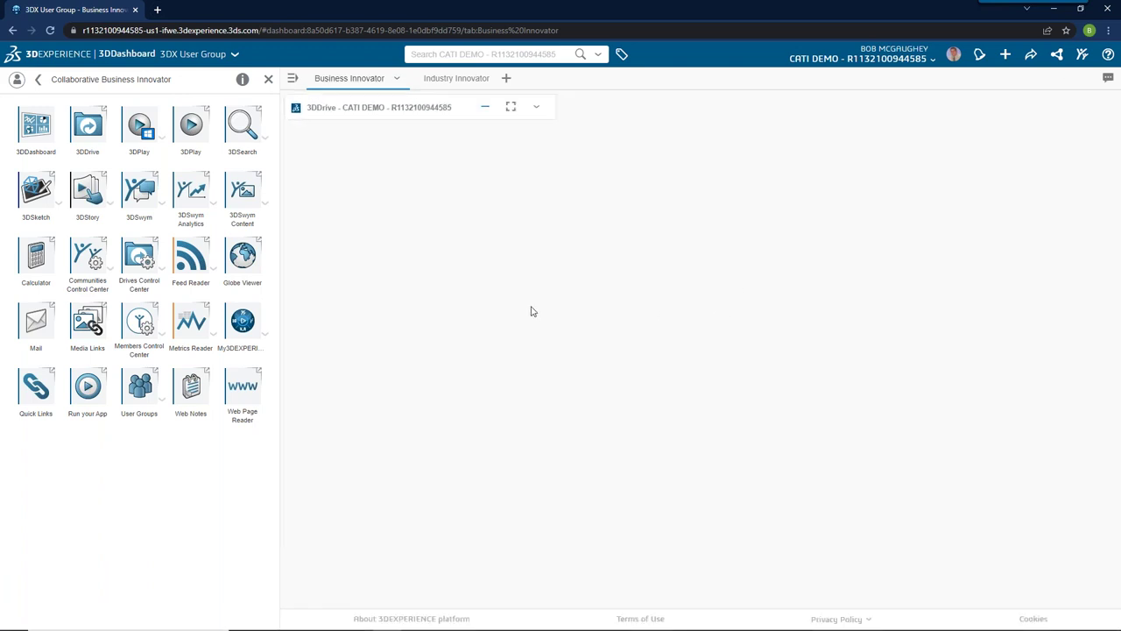
- Add an enlarged 3DSwym widget beneath 3DDrive and open the CATI 3DEXPERIENCE User Group community in it
drag(136, 196, 417, 253)
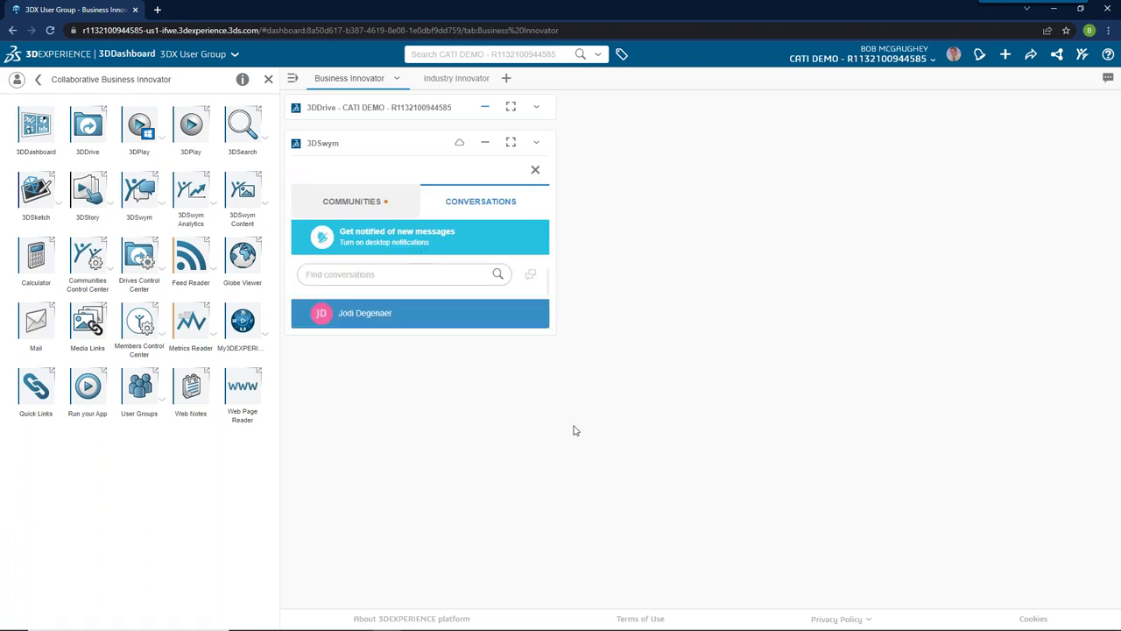
drag(551, 332, 692, 580)
click(407, 200)
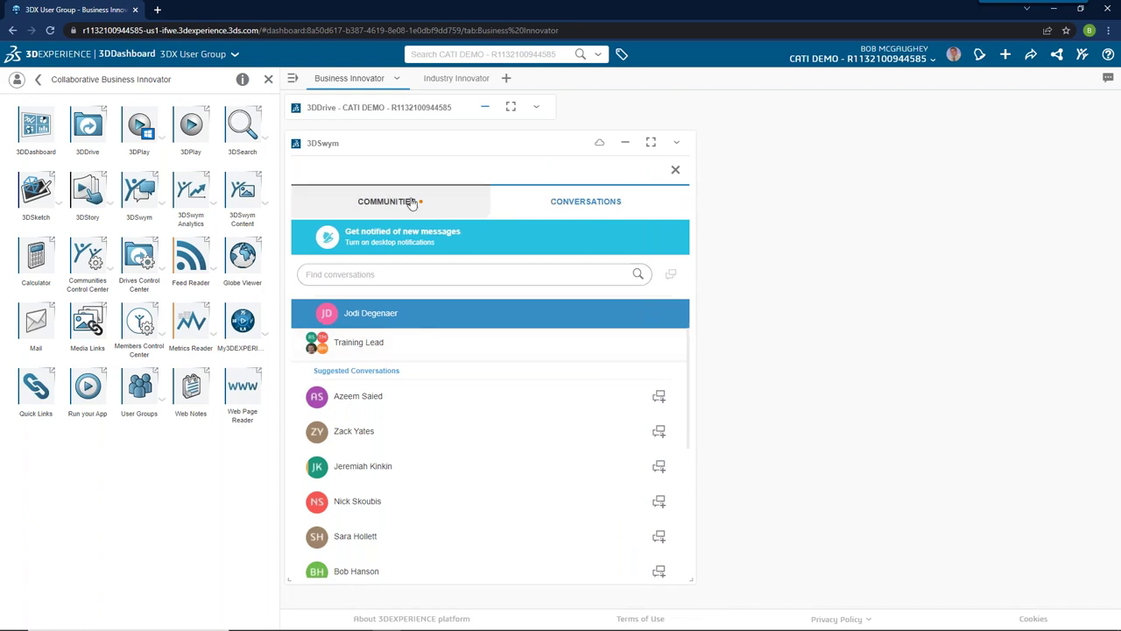
scroll(519, 422, down, 1)
scroll(515, 424, down, 4)
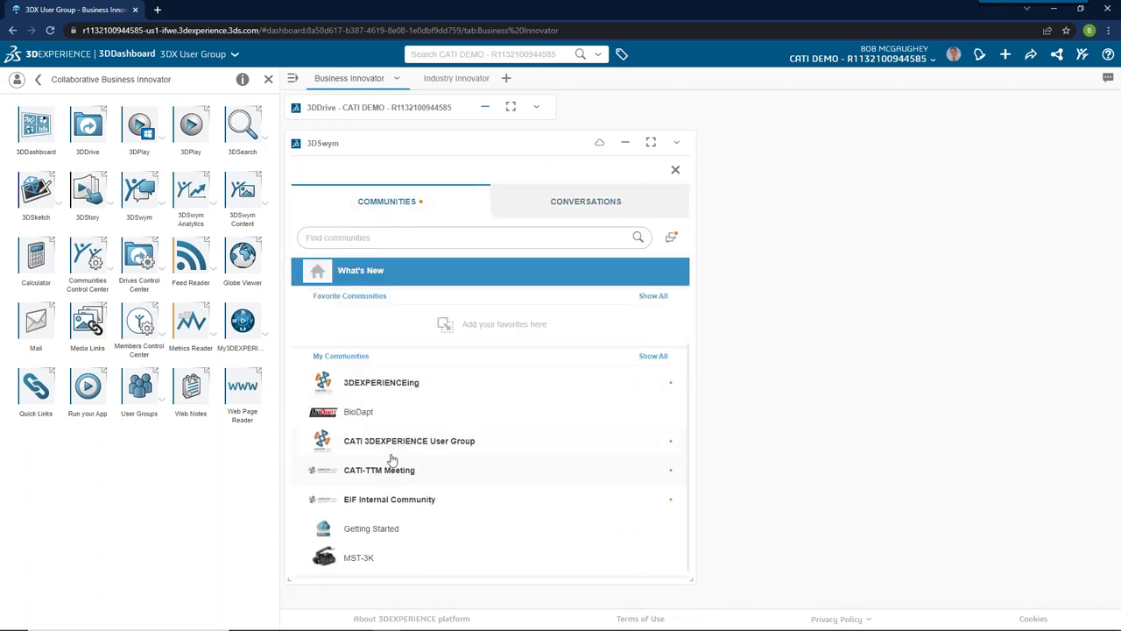
click(393, 443)
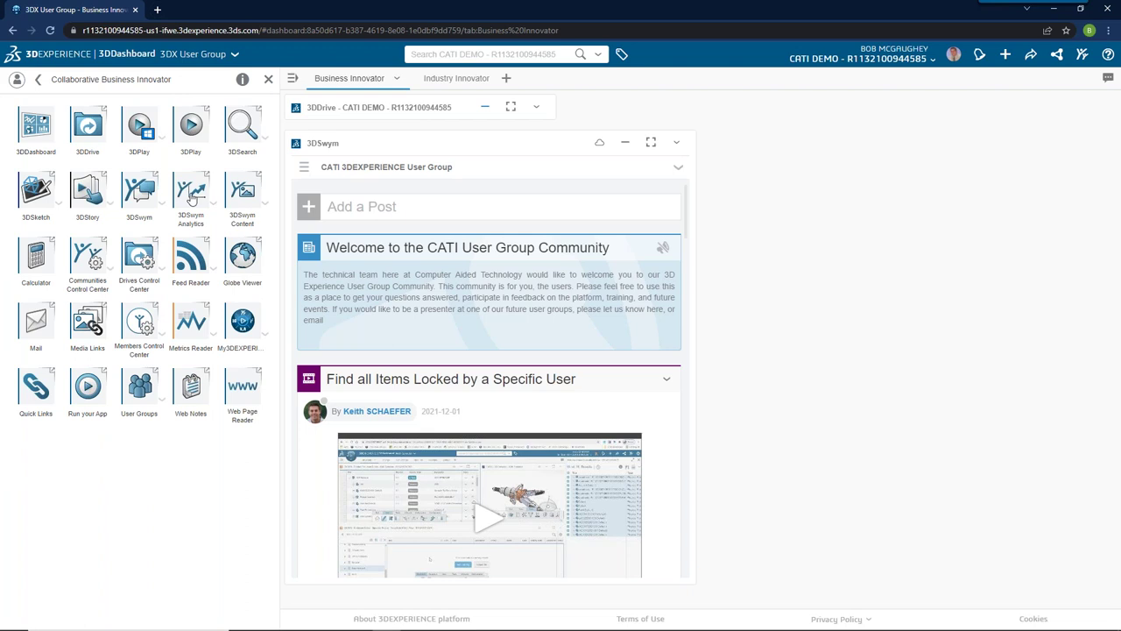
- Add the 3DSwym Analytics app beside 3DSwym and show the CATI 3DEXPERIENCE User Group analytics in full screen
drag(191, 200, 806, 252)
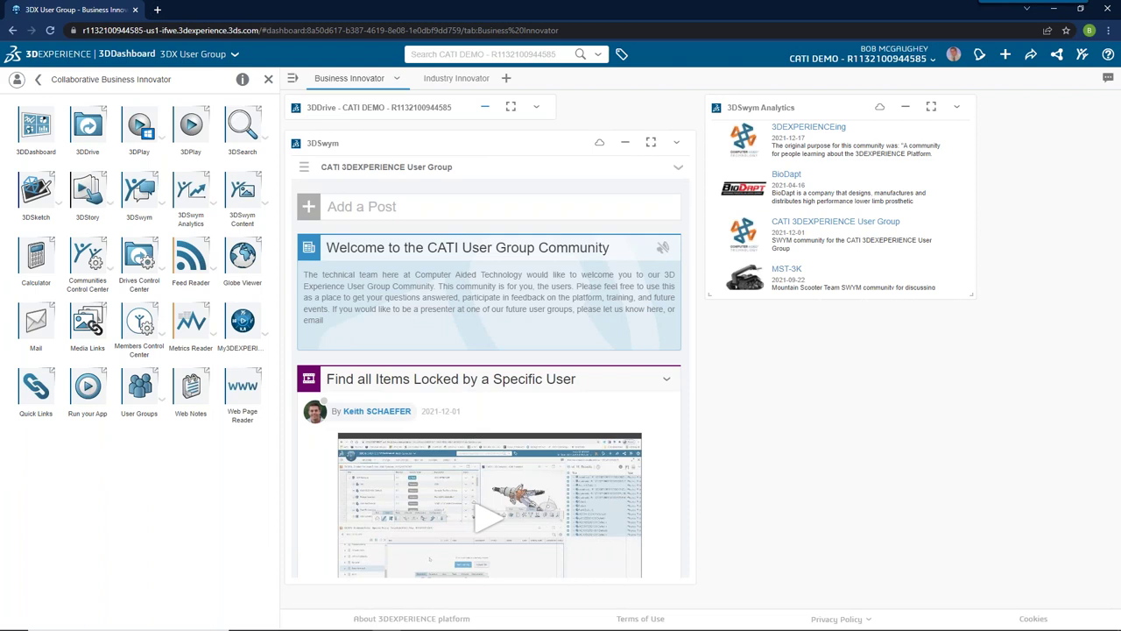
click(793, 233)
click(932, 107)
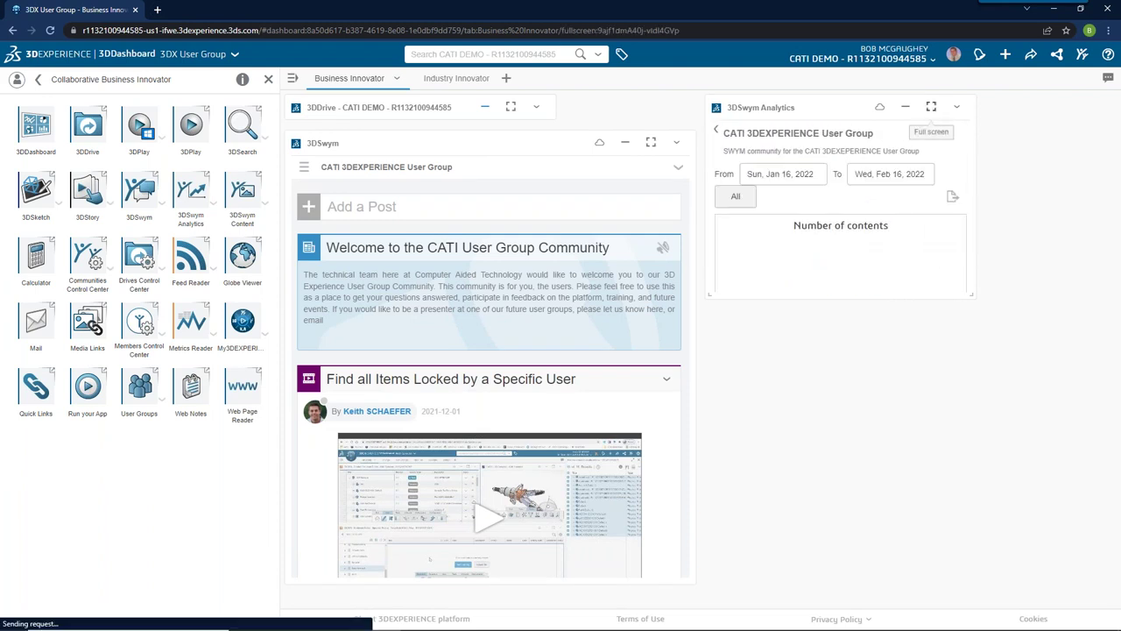
- Set the start of the community analytics date range to July 6, 2021
click(559, 137)
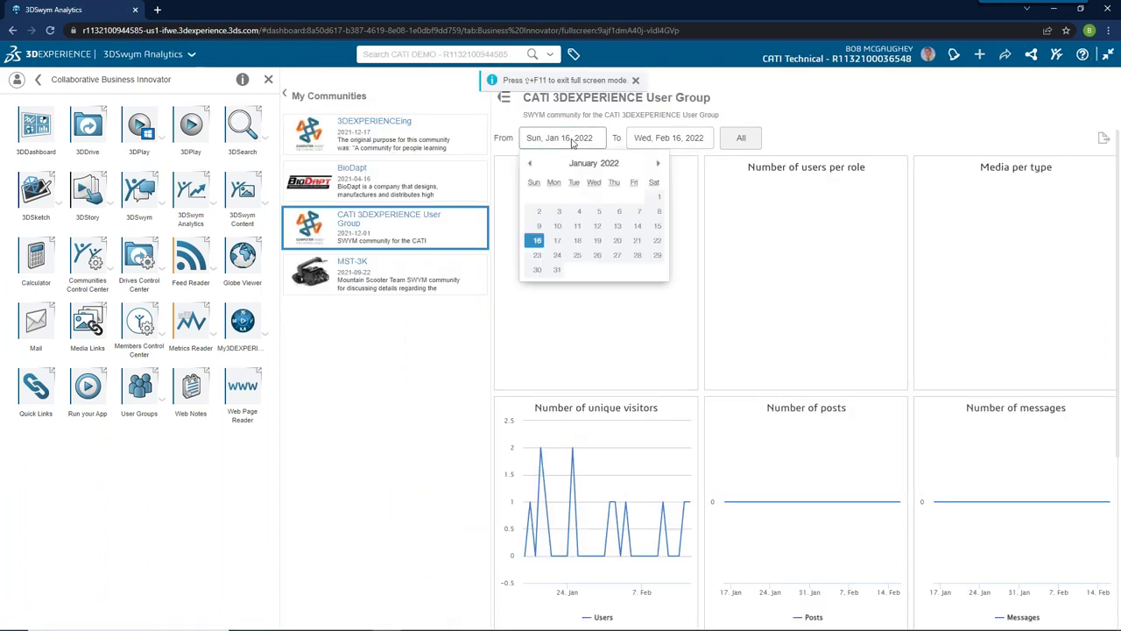
click(531, 165)
click(530, 165)
click(530, 165)
click(530, 165)
click(530, 165)
click(530, 165)
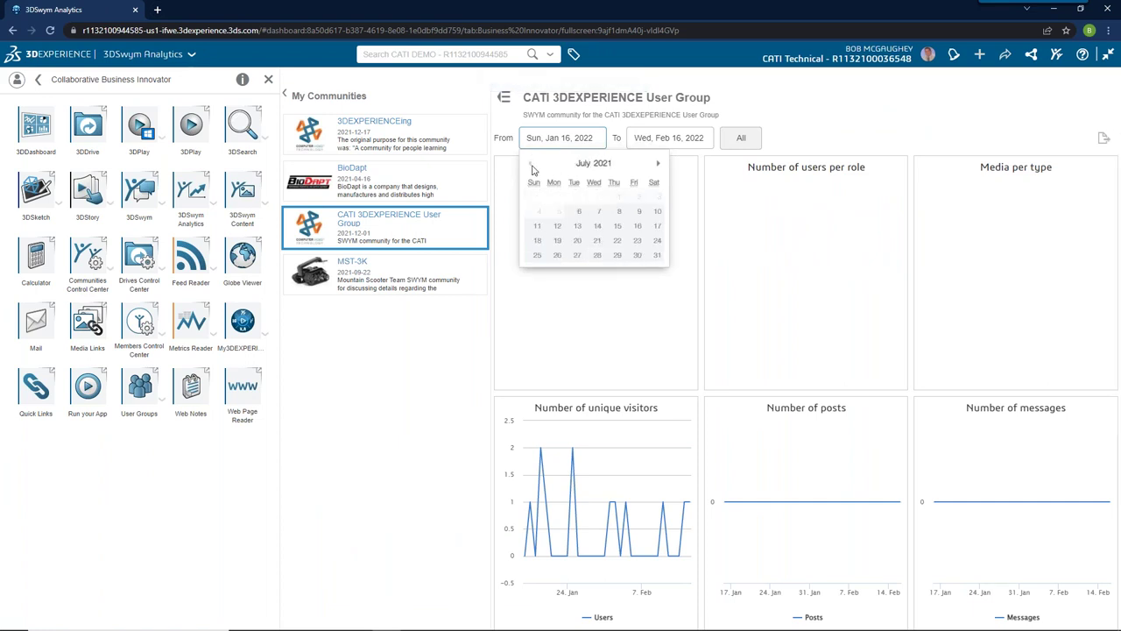
click(574, 212)
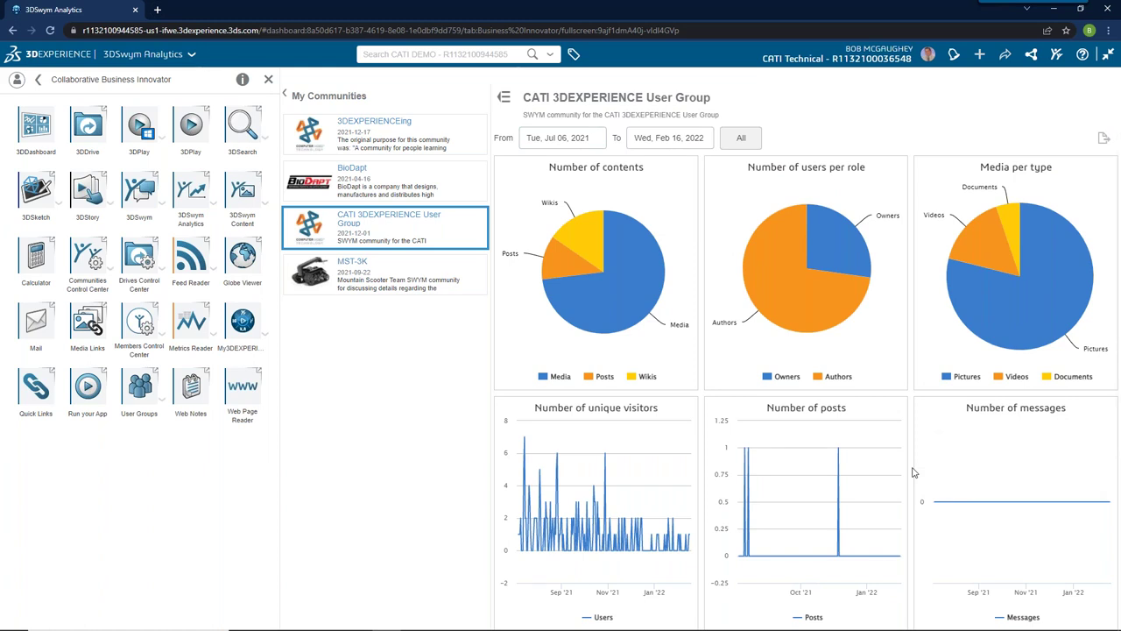
- Examine the community's charts, most read posts and contributors, and restore 3DSwym Analytics to its widget size
scroll(942, 495, down, 3)
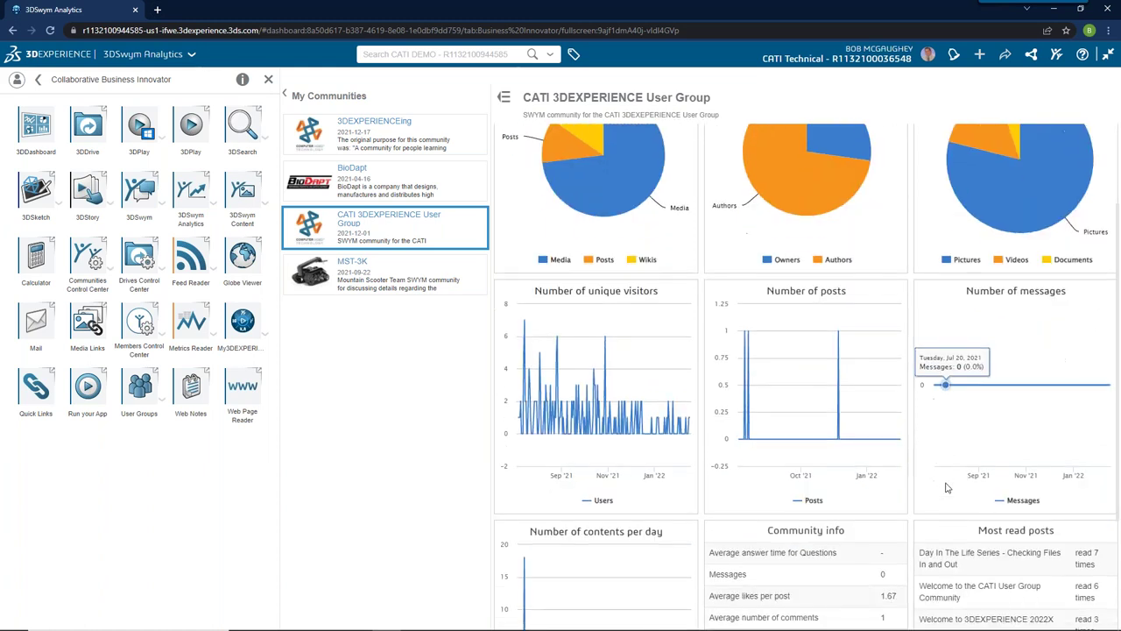
scroll(924, 499, down, 1)
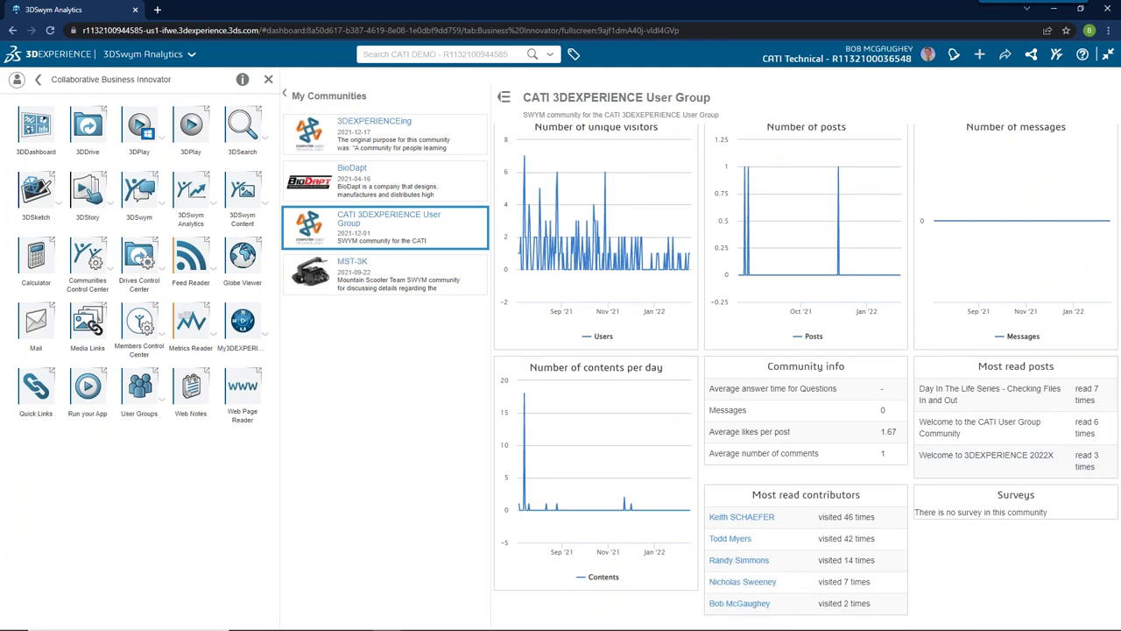
scroll(922, 497, up, 2)
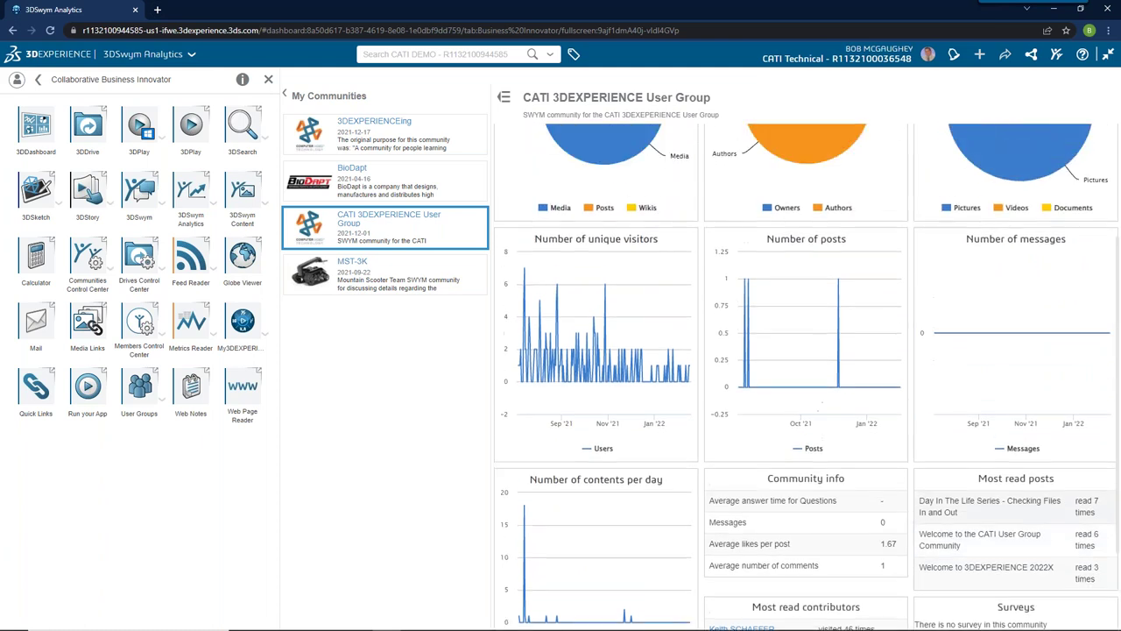
scroll(924, 471, up, 3)
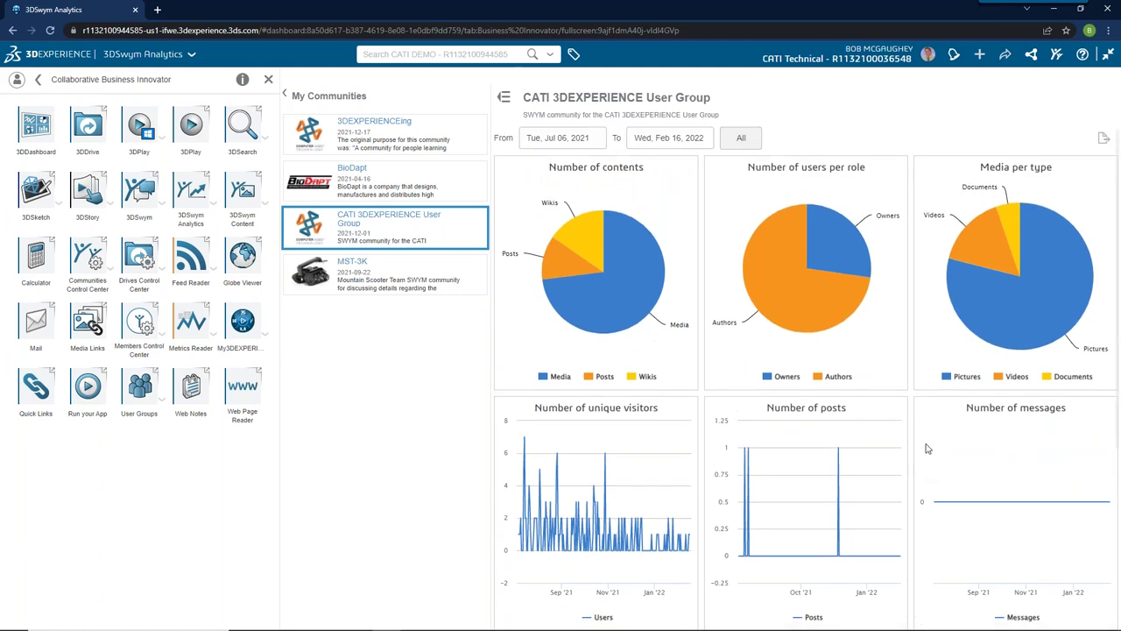
click(1109, 54)
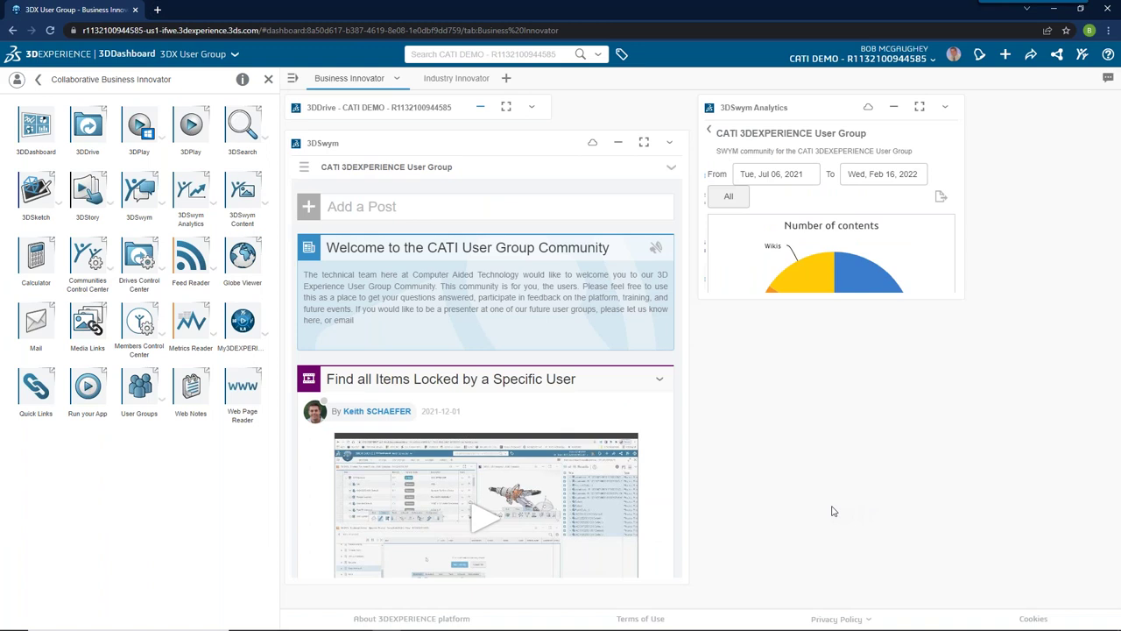
- Add the Metrics Reader app beneath 3DSwym Analytics, deleting its first instance and adding it again
drag(194, 326, 806, 456)
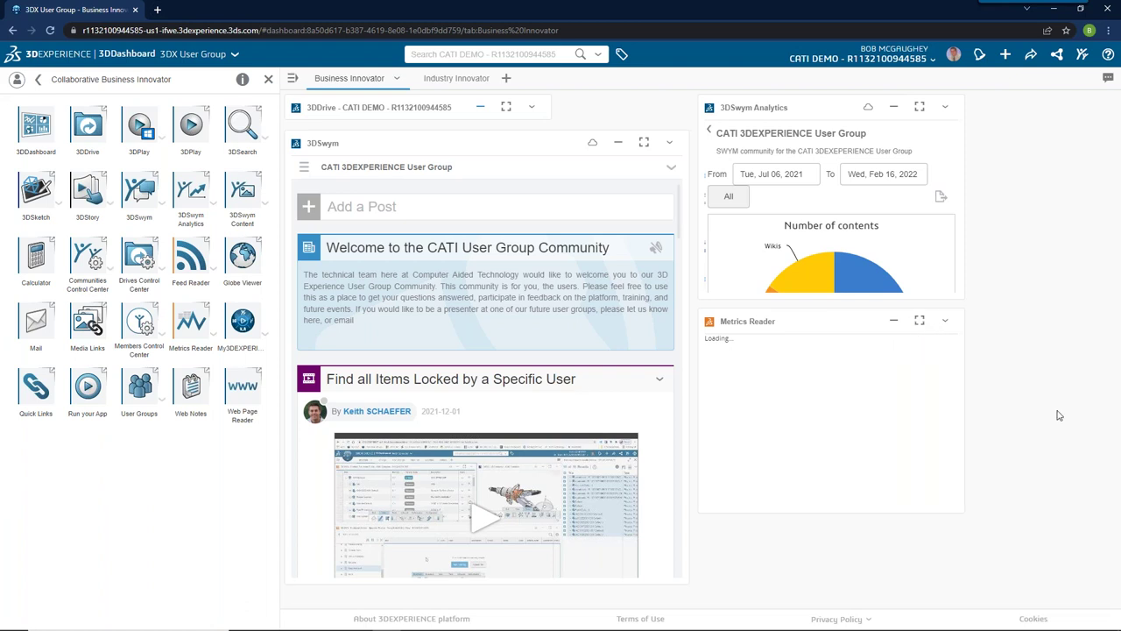
click(937, 322)
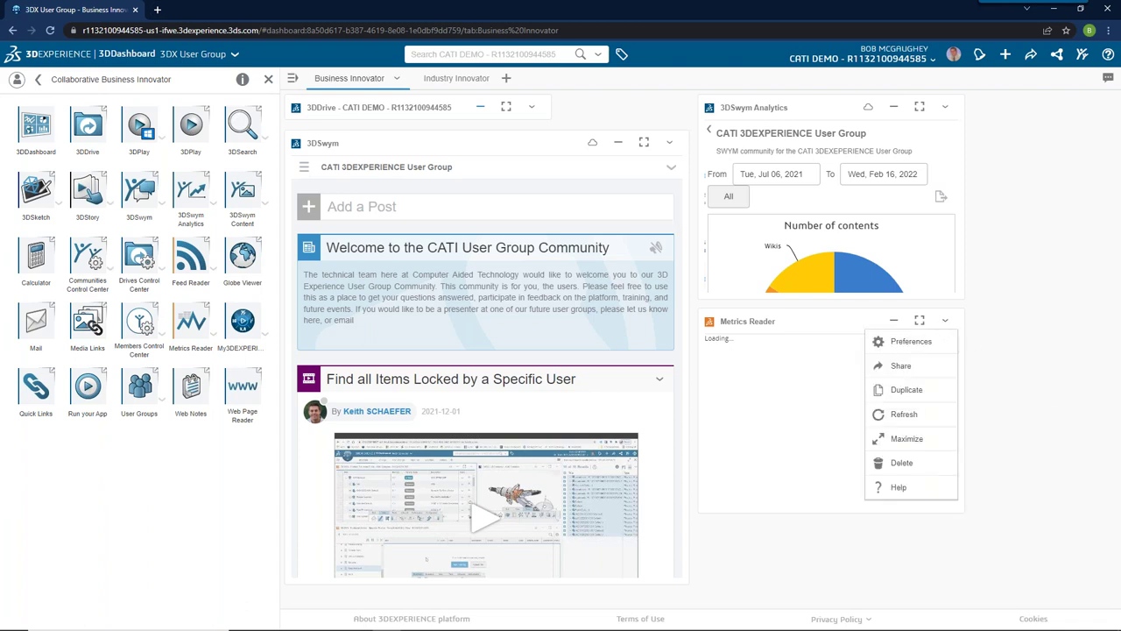
click(902, 463)
drag(181, 320, 846, 405)
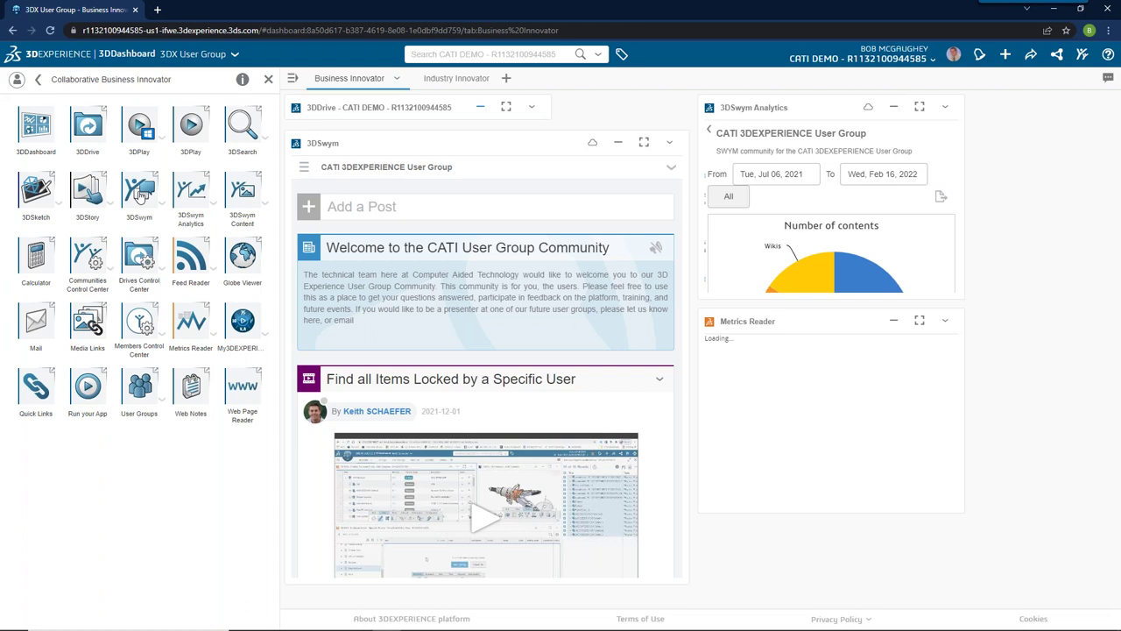
- Add the 3DStory app to the dashboard and start a new story from the Two Choices template in full screen
drag(91, 200, 836, 417)
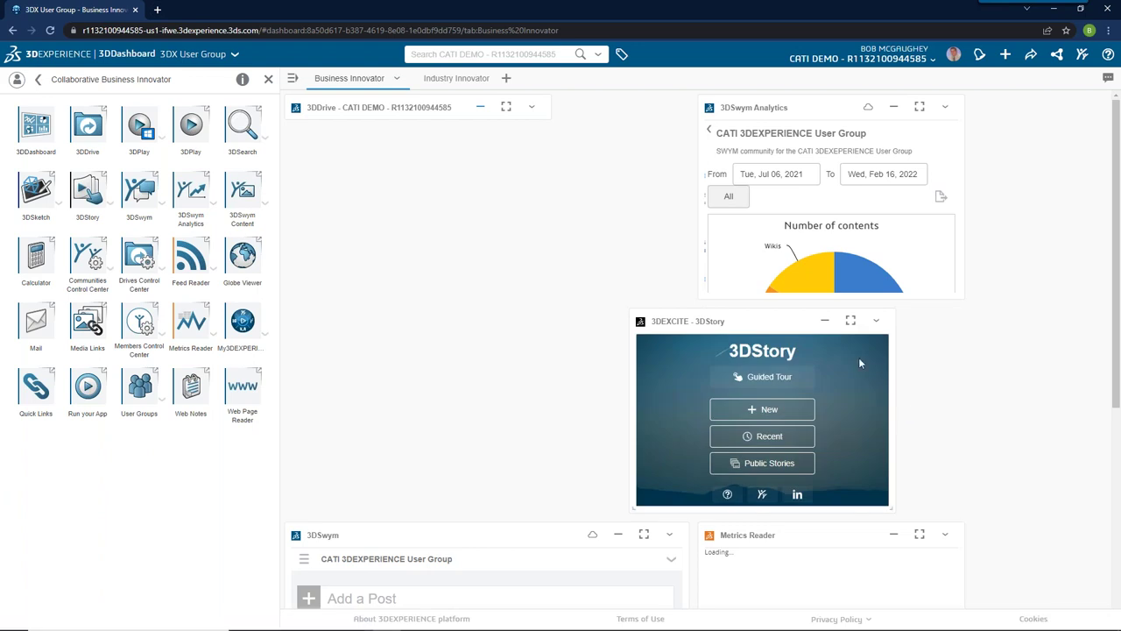
click(850, 322)
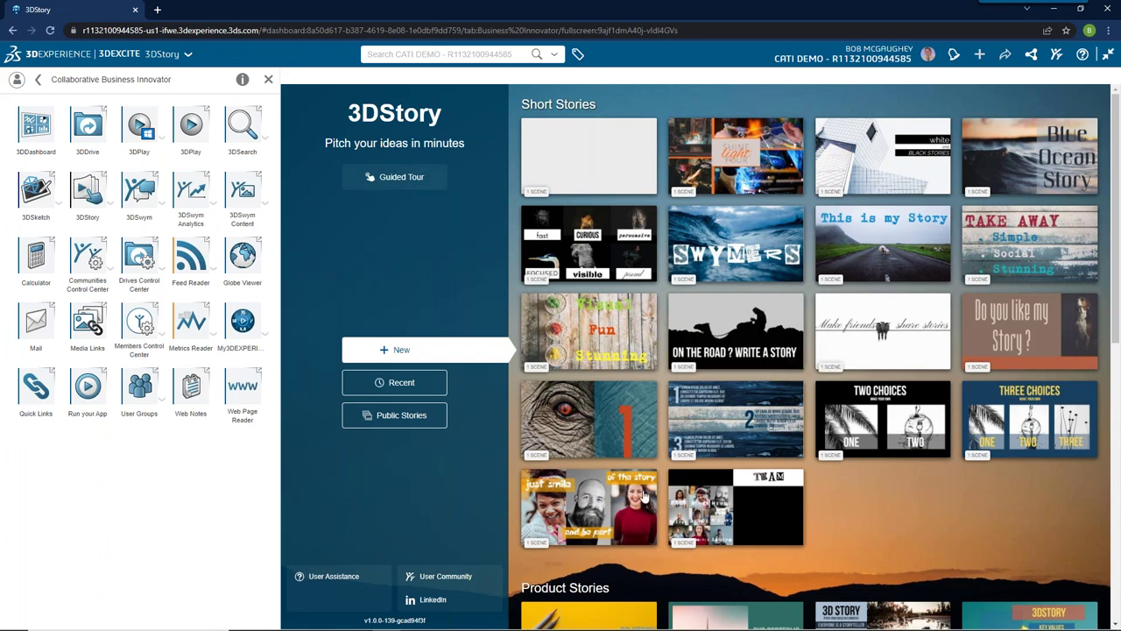
click(871, 420)
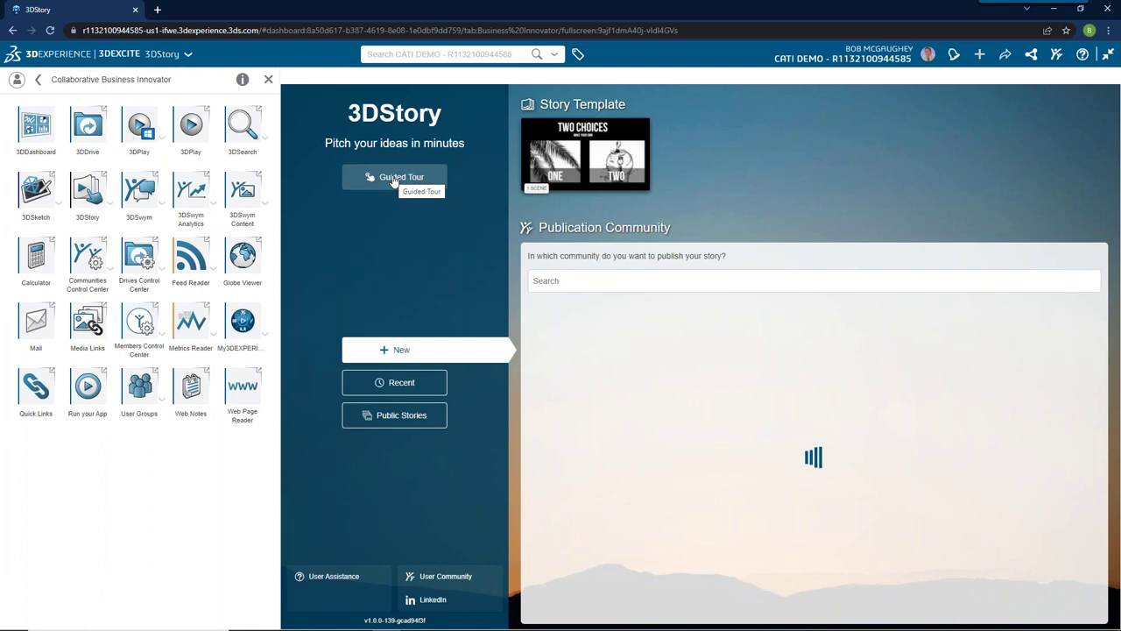
- Restore 3DStory to its widget size and move it into the column directly beneath 3DSwym Analytics
click(1109, 54)
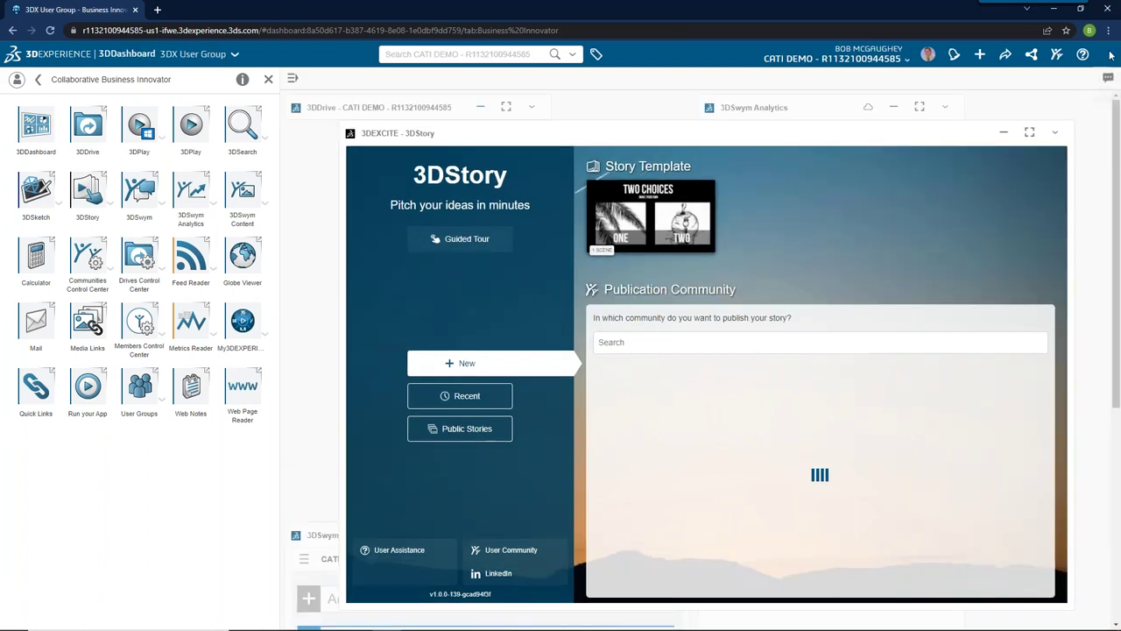
mouse_move(333, 627)
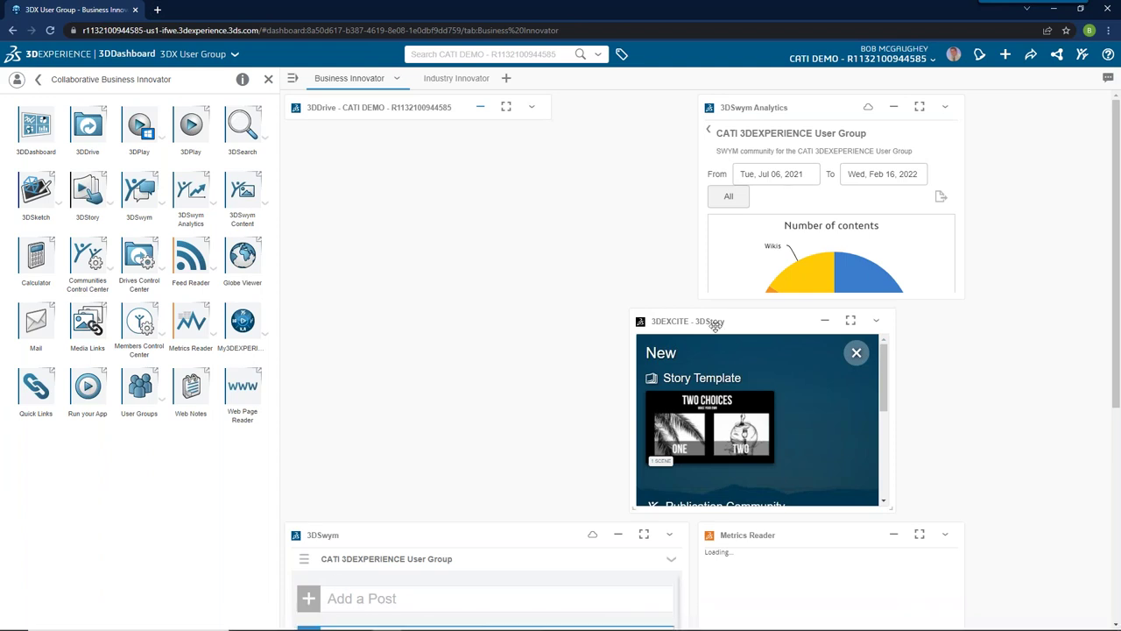
drag(776, 321, 822, 322)
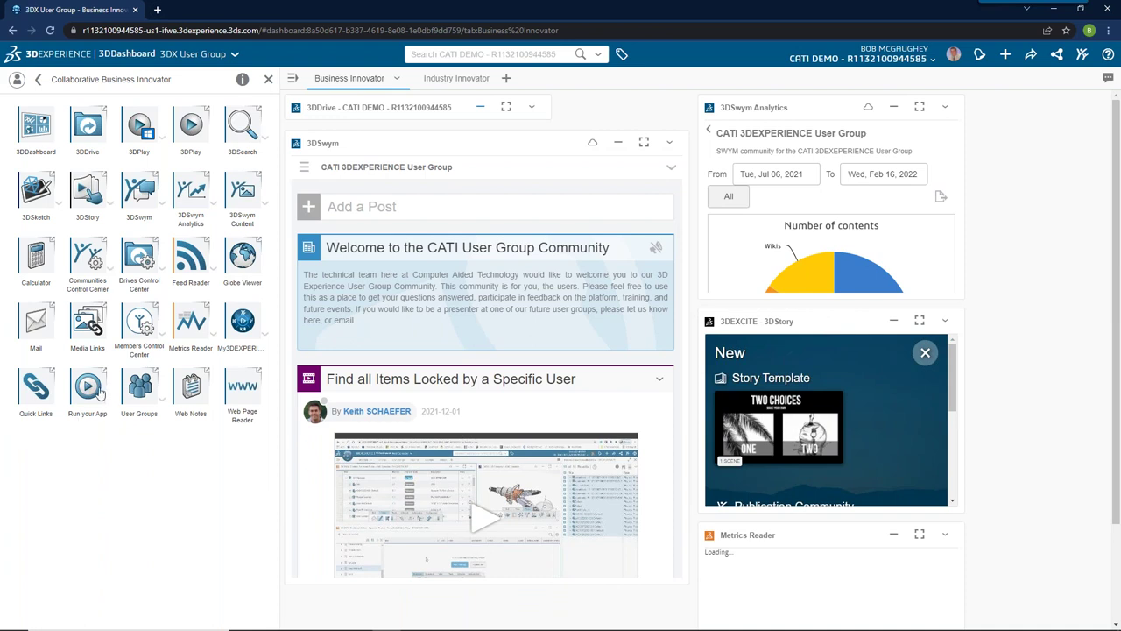
- Add the User Groups app beneath 3DSwym Analytics, maximize it and show the groups of the CATI DEMO platform
drag(140, 396, 790, 419)
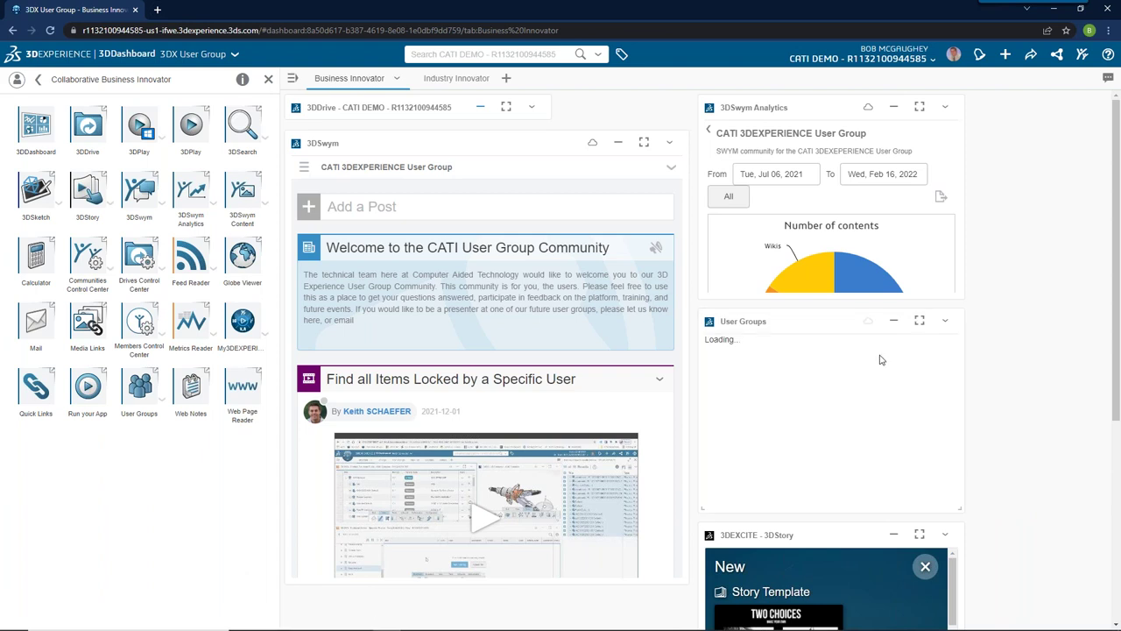
click(919, 325)
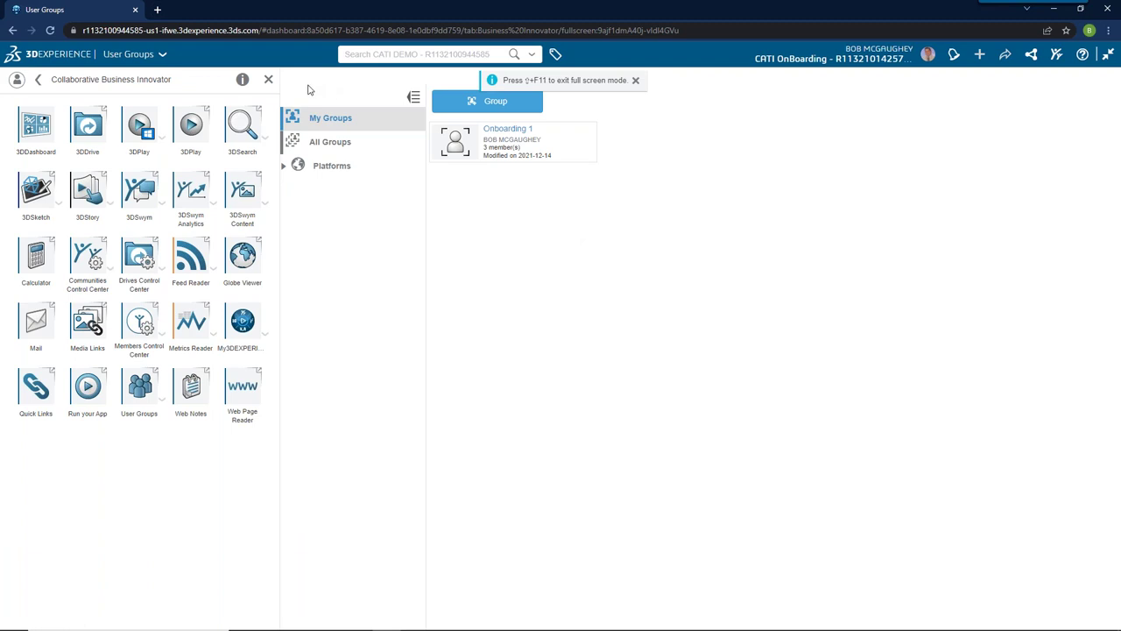
click(285, 167)
click(350, 178)
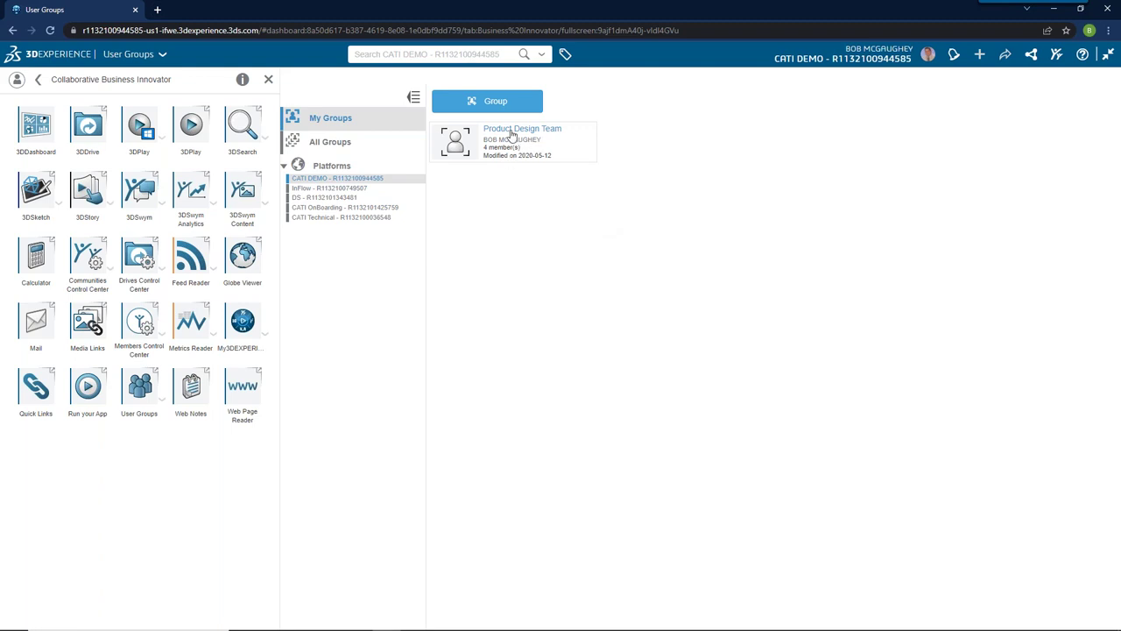
- View the members of the Group of Service Administrators among all groups and return to the dashboard
click(333, 145)
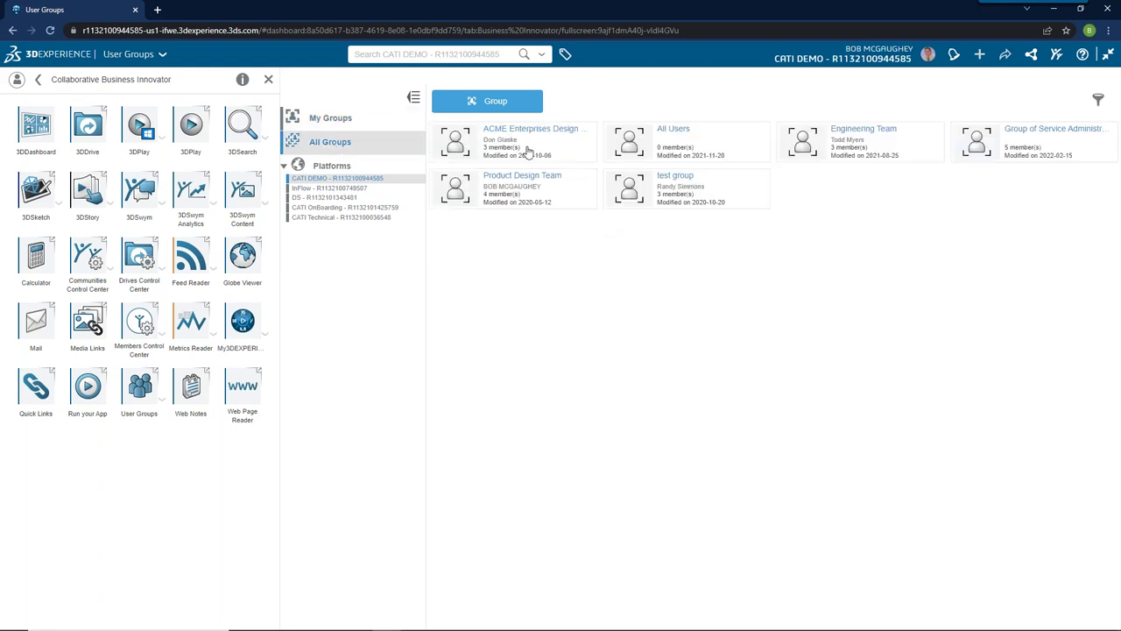
click(1031, 138)
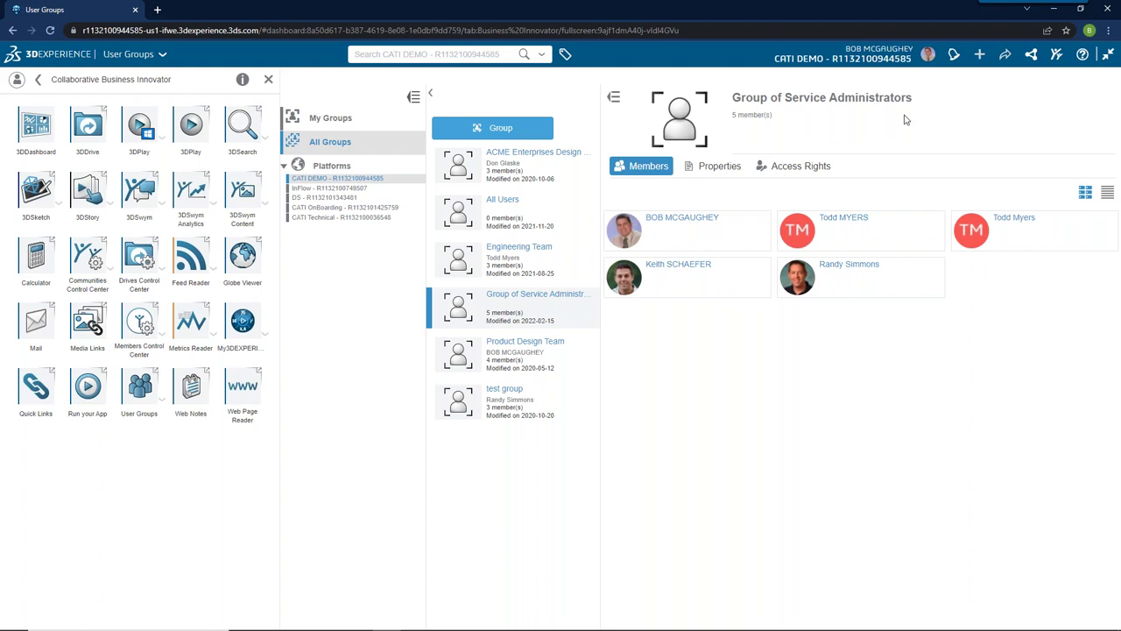
click(1107, 56)
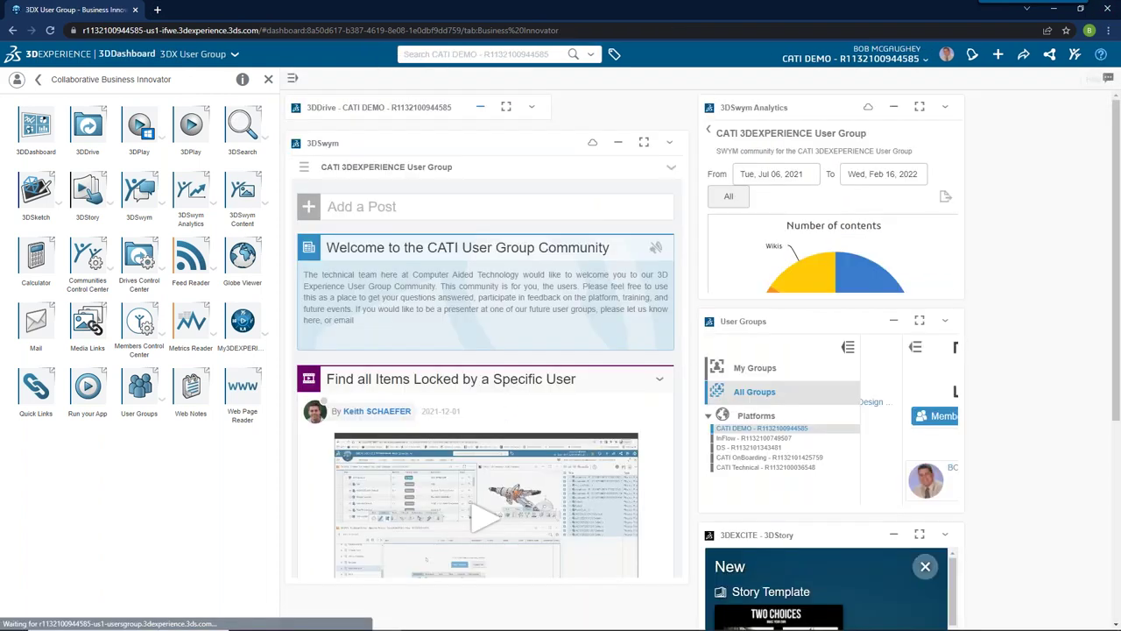
- Search the roles for "ind", show the apps of Collaborative Industry Innovator and switch to the Industry Innovator dashboard tab
click(40, 84)
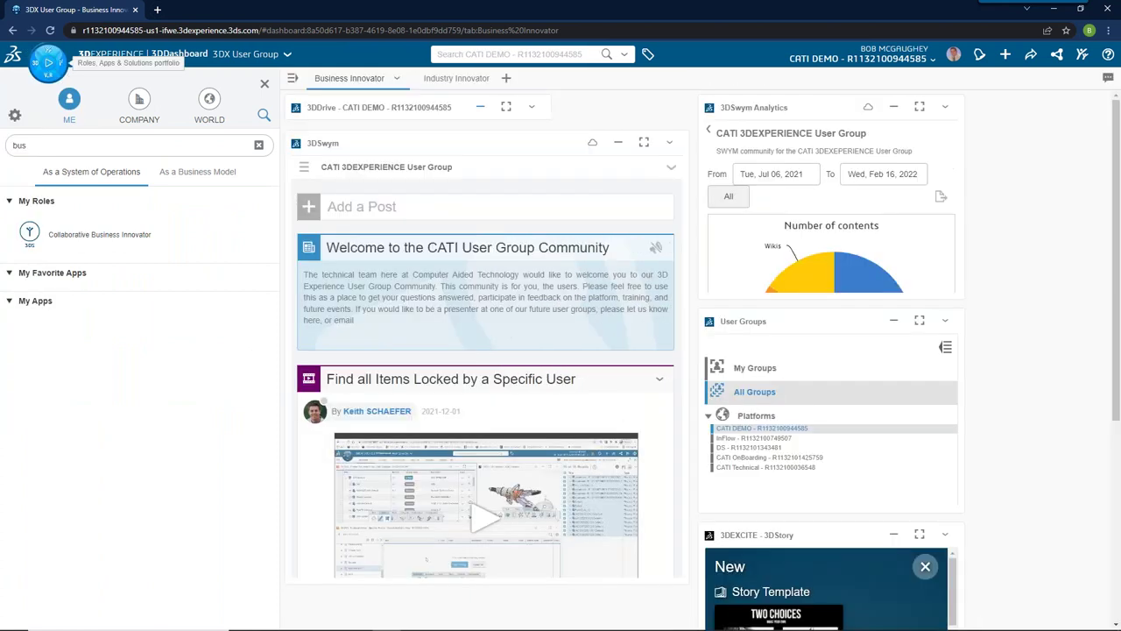
click(260, 145)
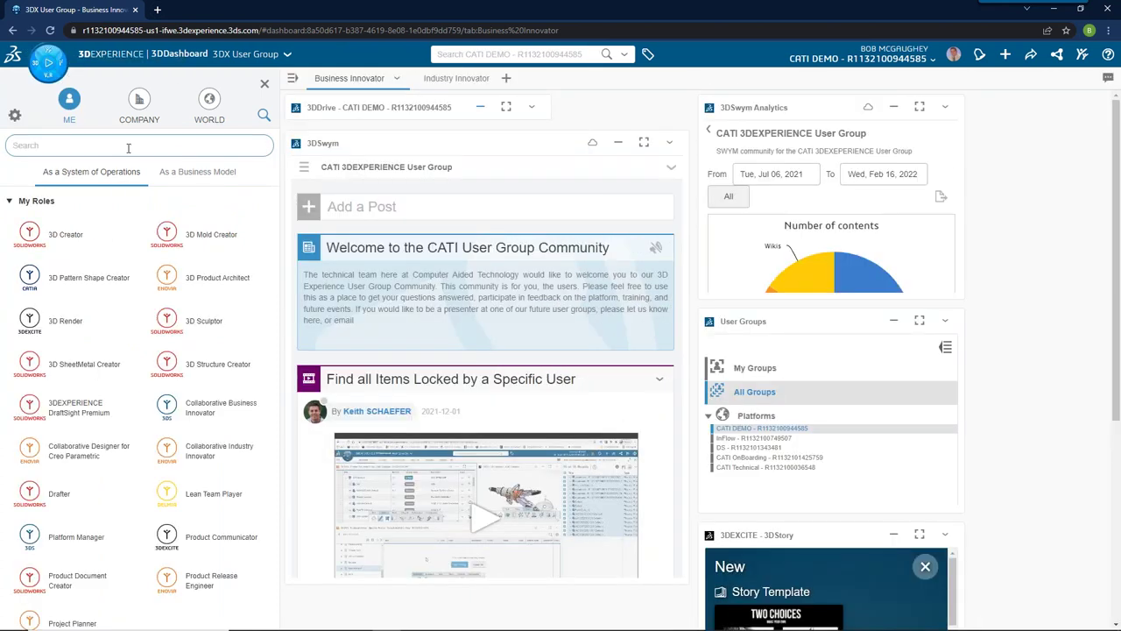
text(c)
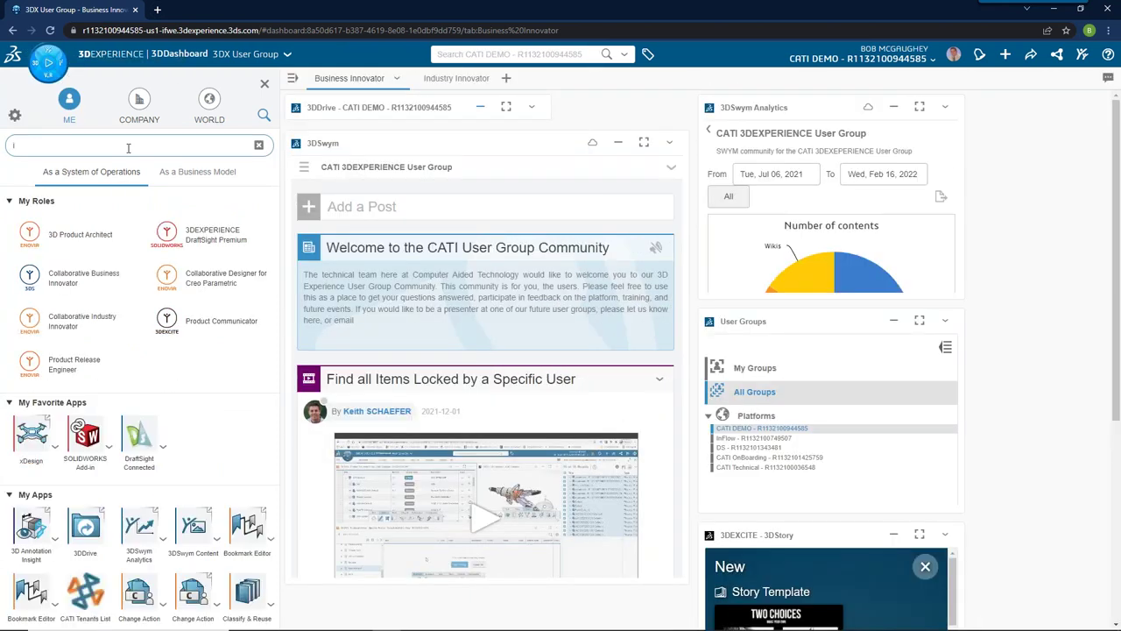
text(nd)
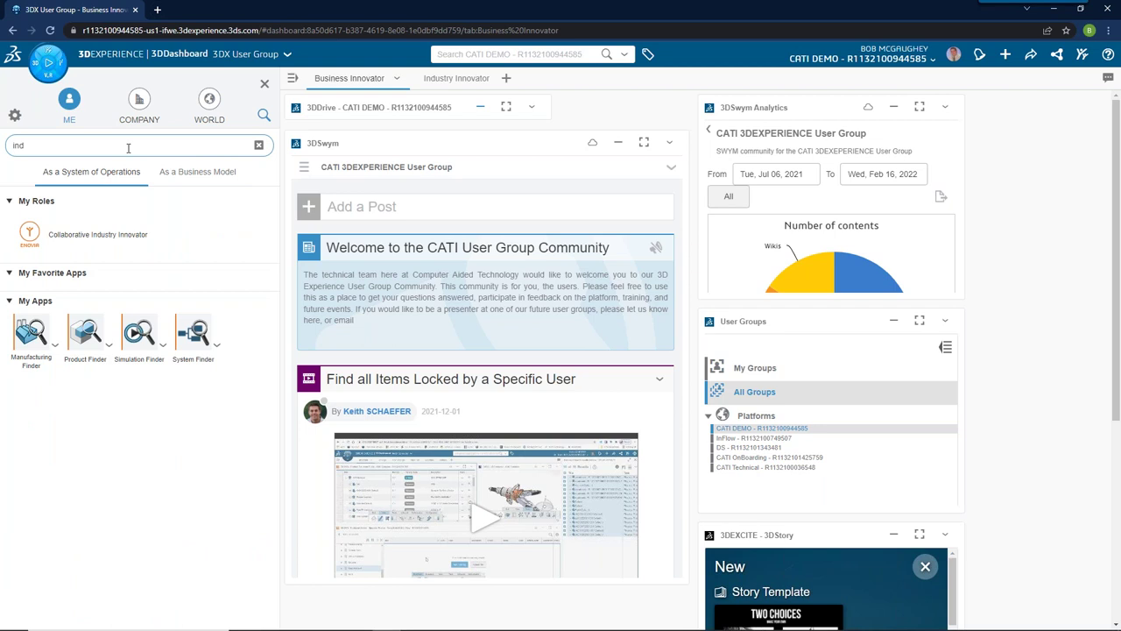
click(72, 236)
click(442, 78)
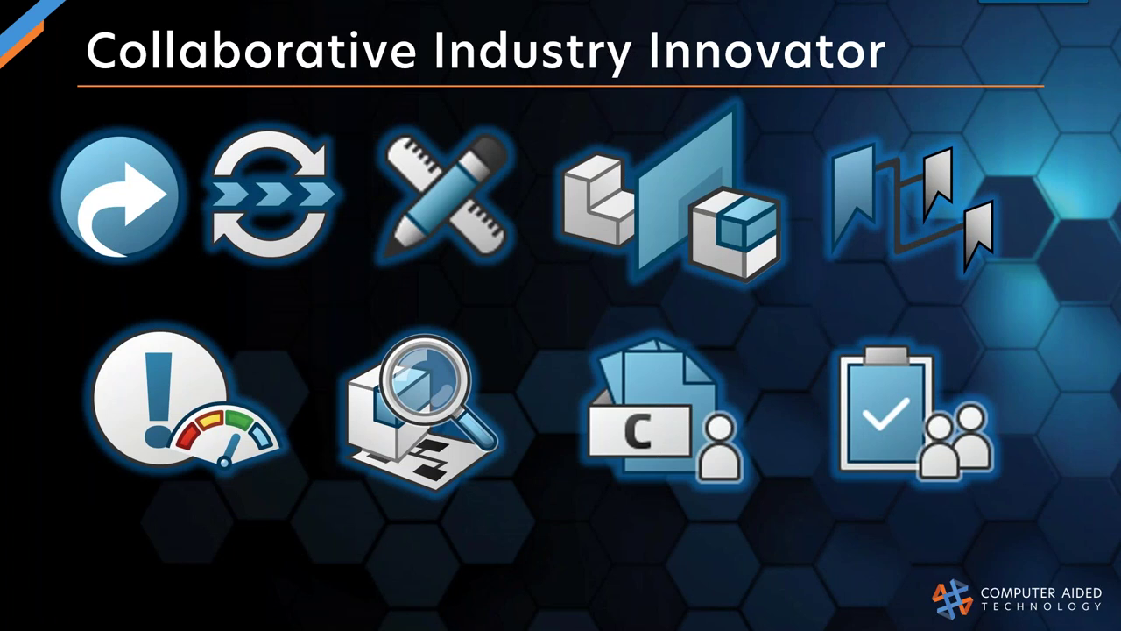
key(alt+Tab)
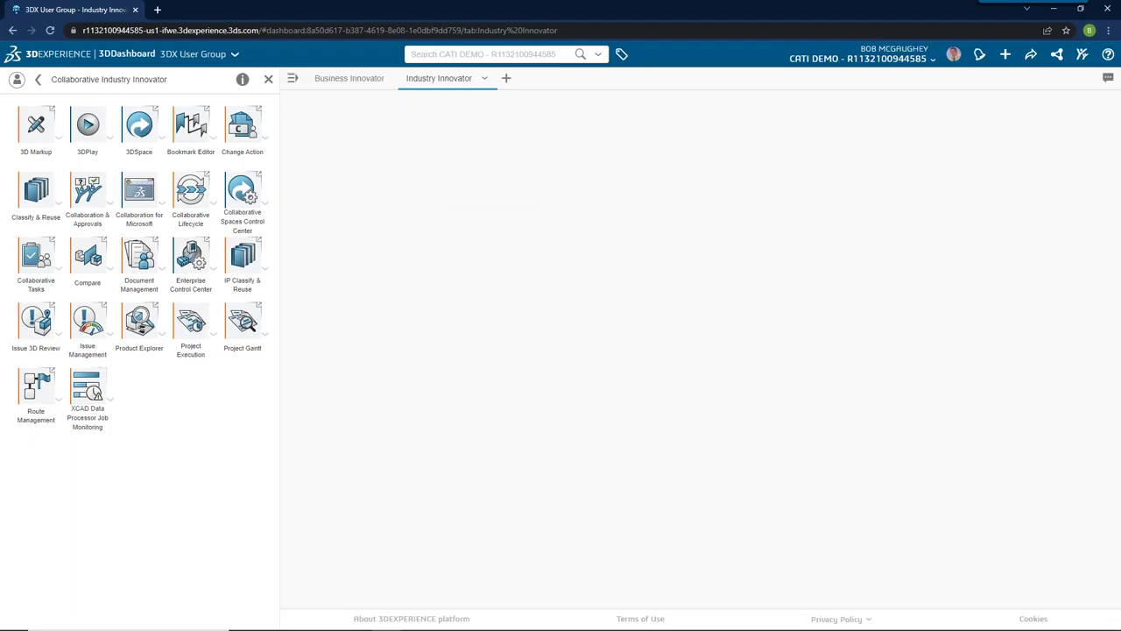
- Add the 3DSpace app to the Industry Innovator tab, set the tab to scroll, and place Collaborative Lifecycle above 3DSpace
drag(139, 126, 365, 198)
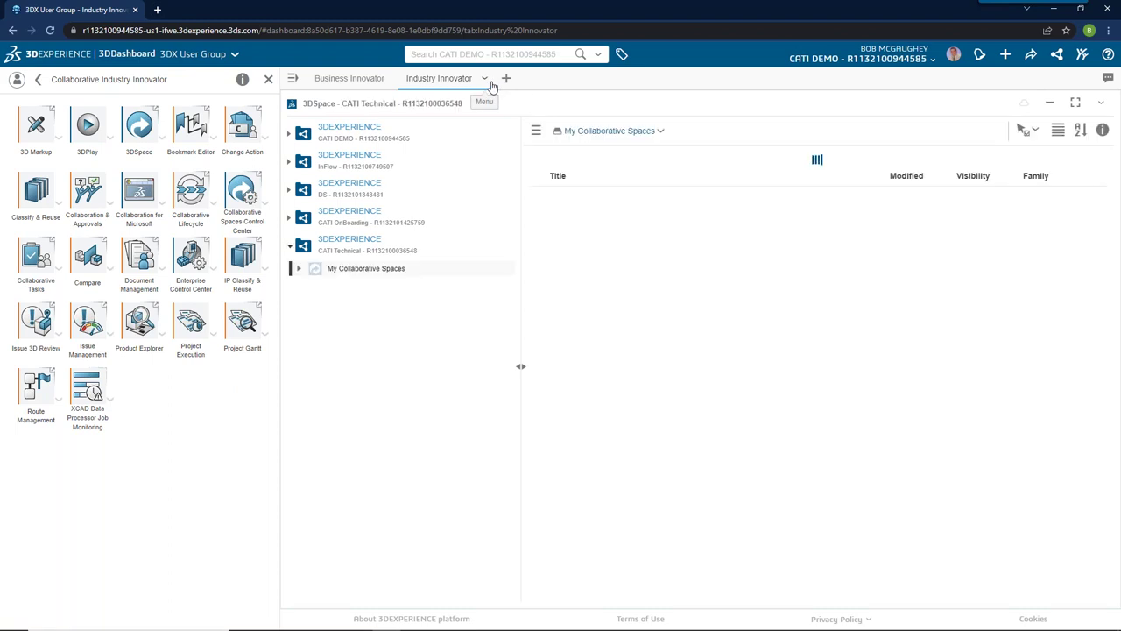
click(486, 81)
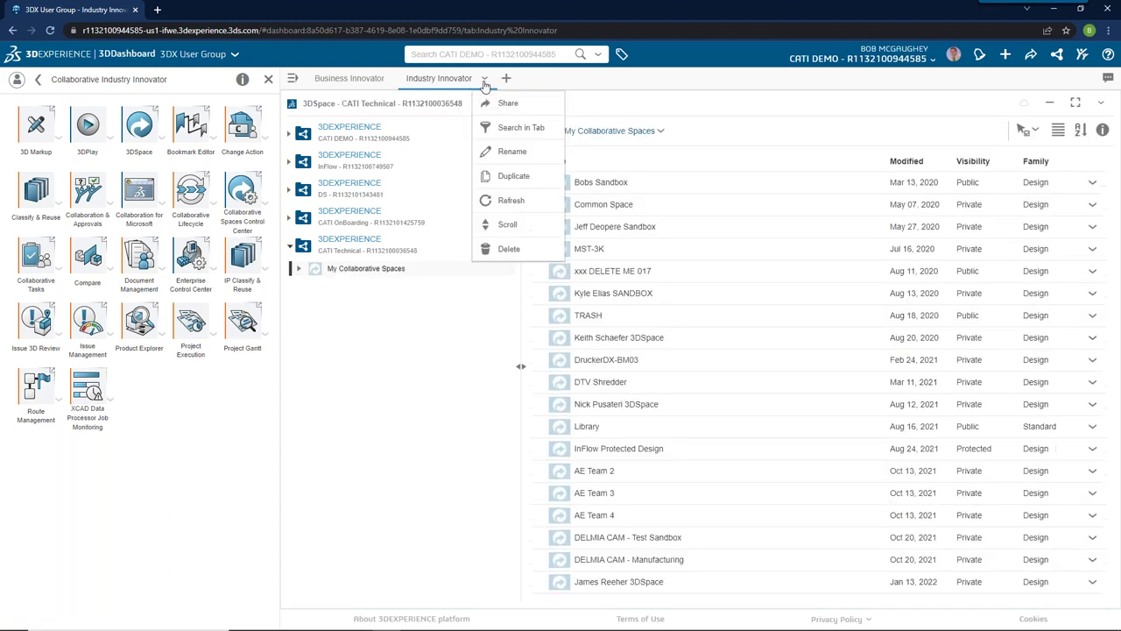
click(508, 224)
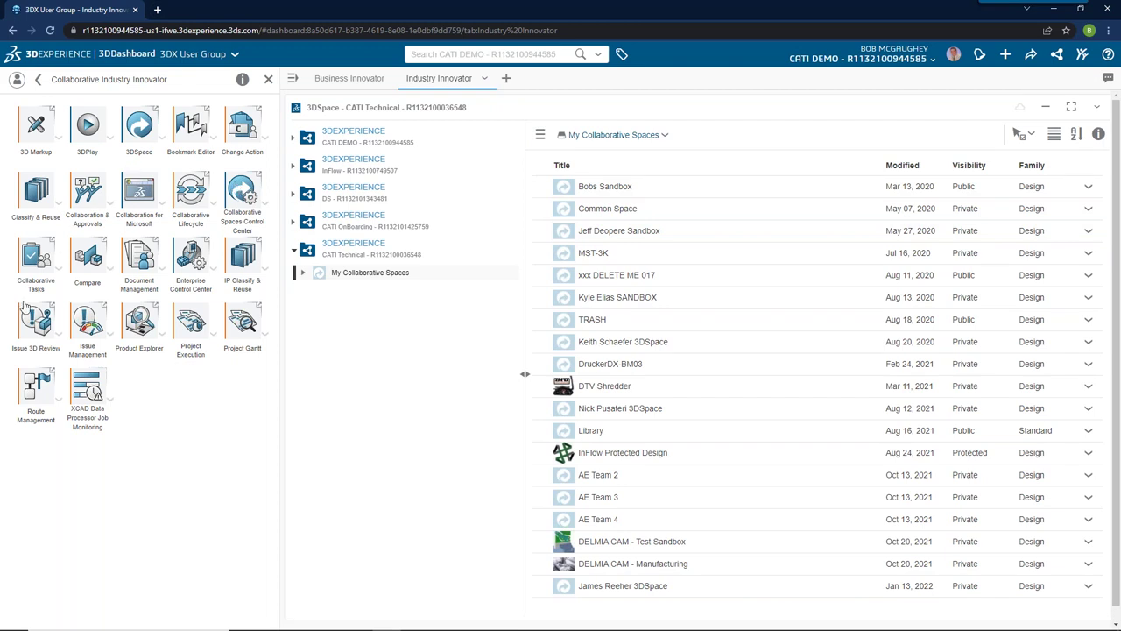
drag(198, 194, 367, 154)
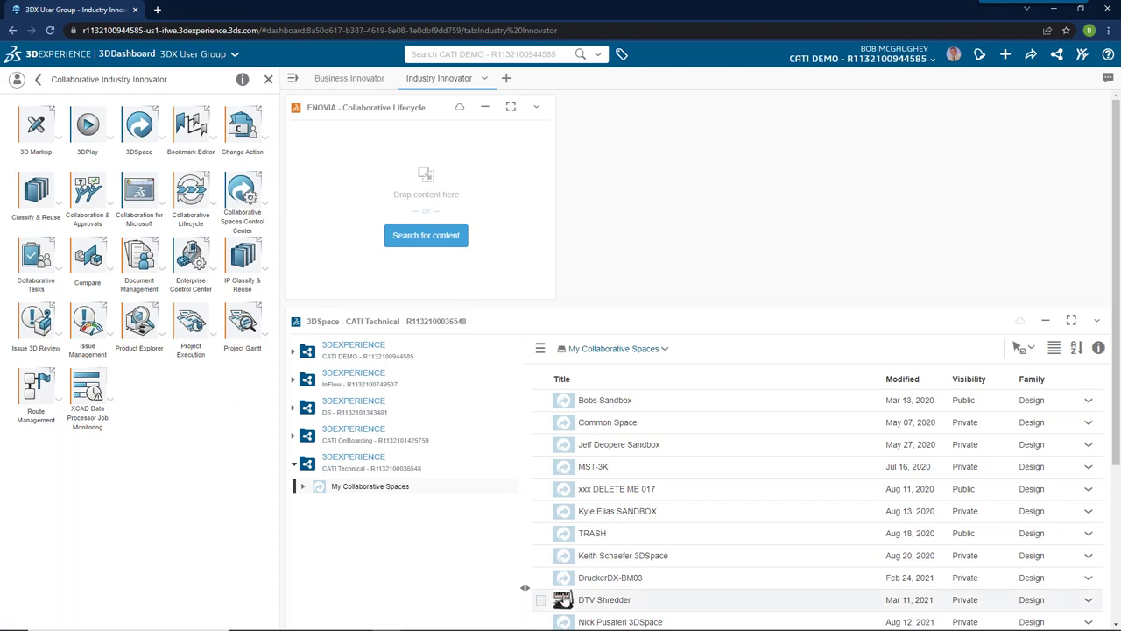
- Try to load 10000401(HFB, M6 x 1.0 x 20 - 8.8, YZ) from the DTV Shredder space into Collaborative Lifecycle and dismiss the notifications
click(589, 603)
double_click(588, 603)
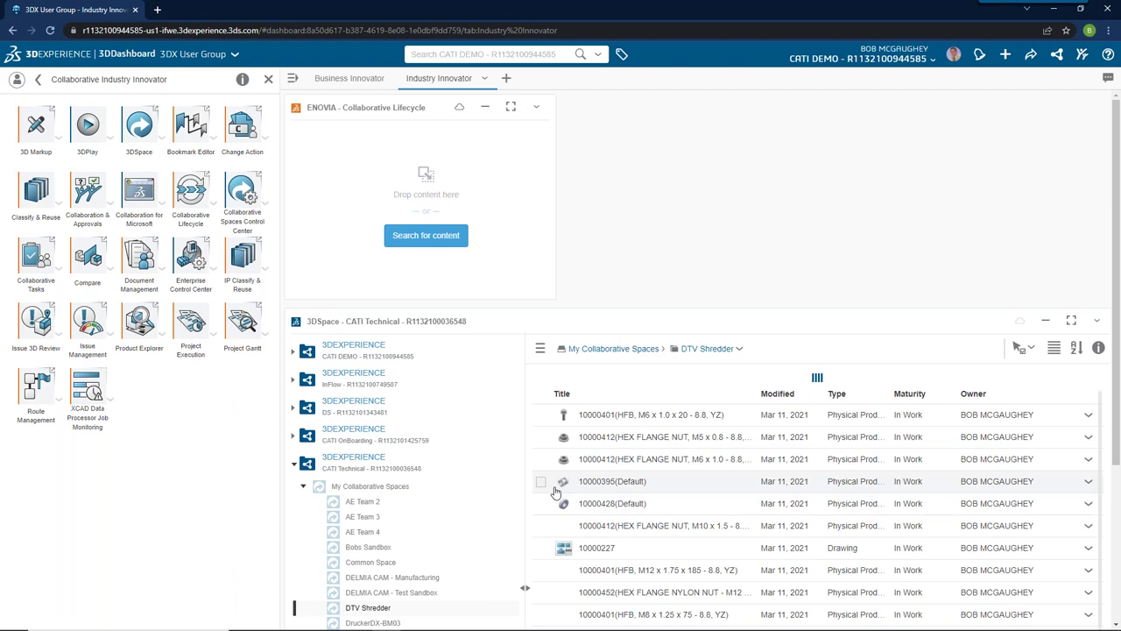
drag(613, 404, 426, 189)
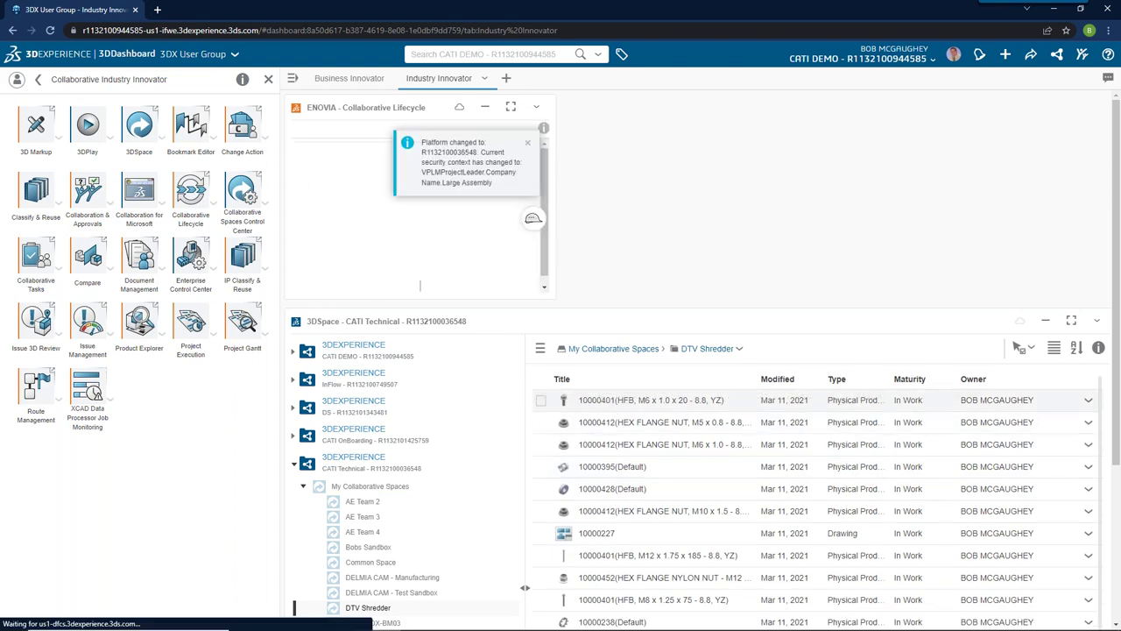
click(527, 202)
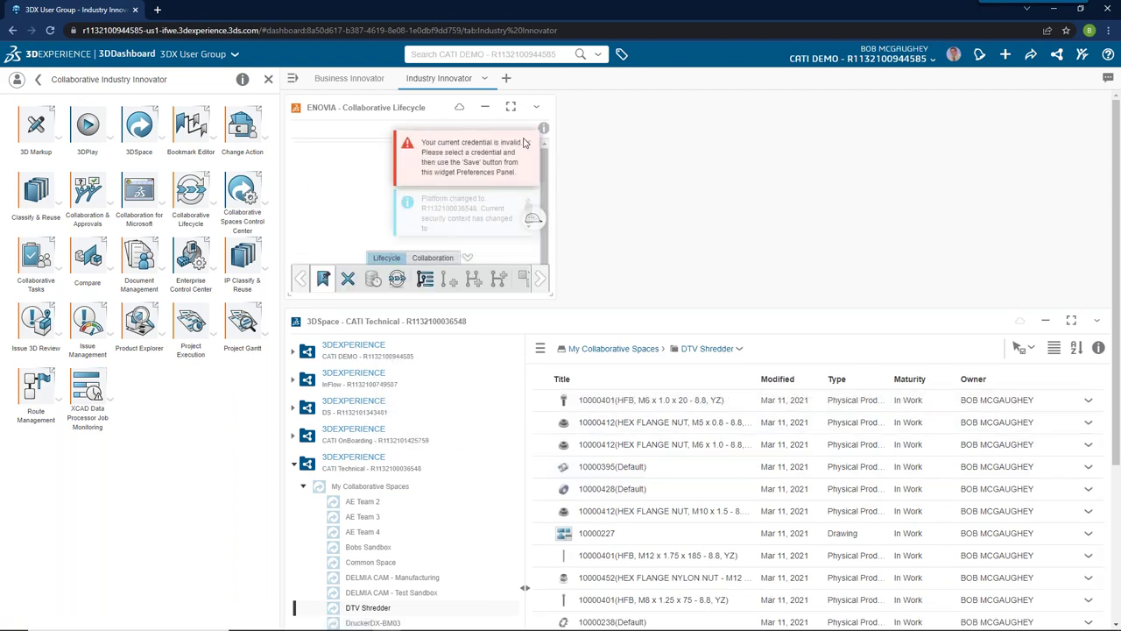
click(529, 143)
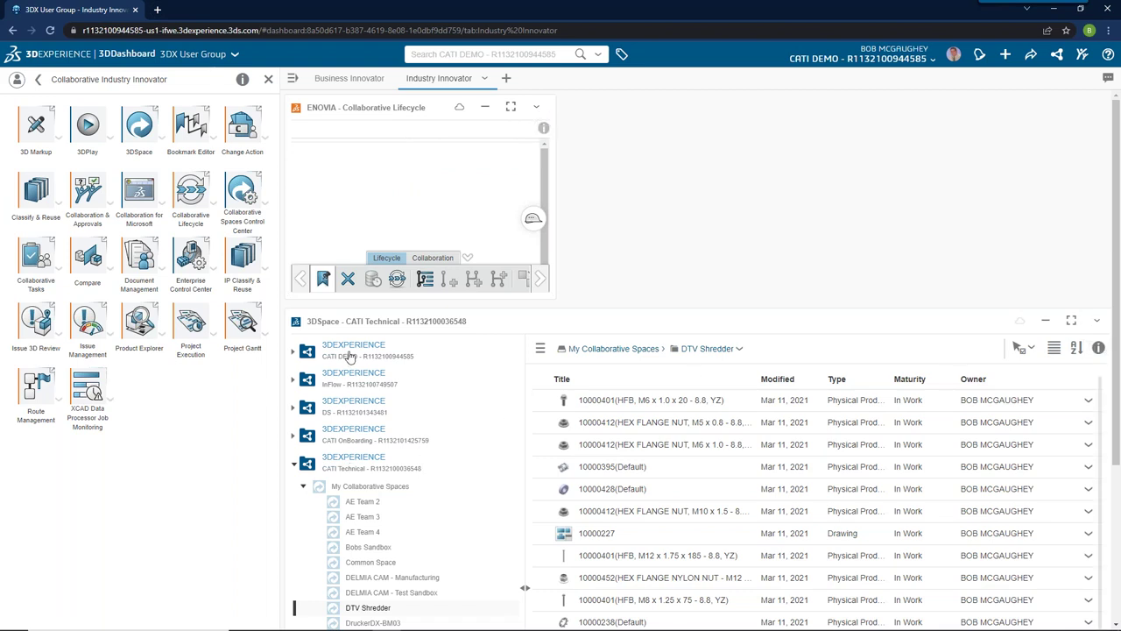
- Show the CATI DEMO collaborative spaces in 3DSpace and check the Collaborative Lifecycle preferences without saving
click(318, 365)
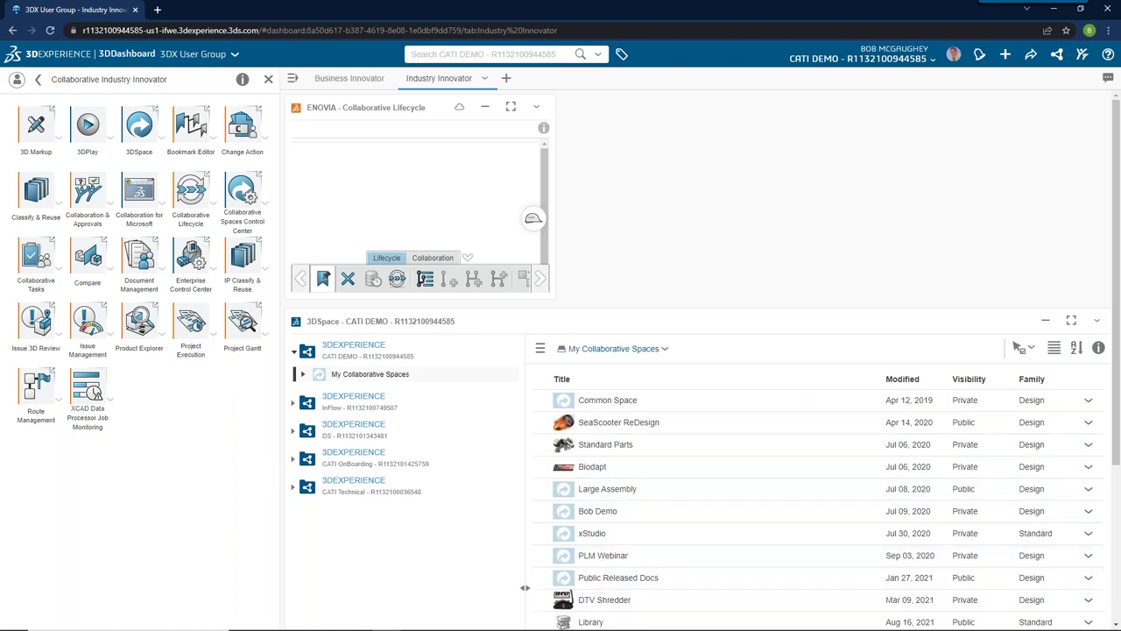
click(536, 112)
click(524, 127)
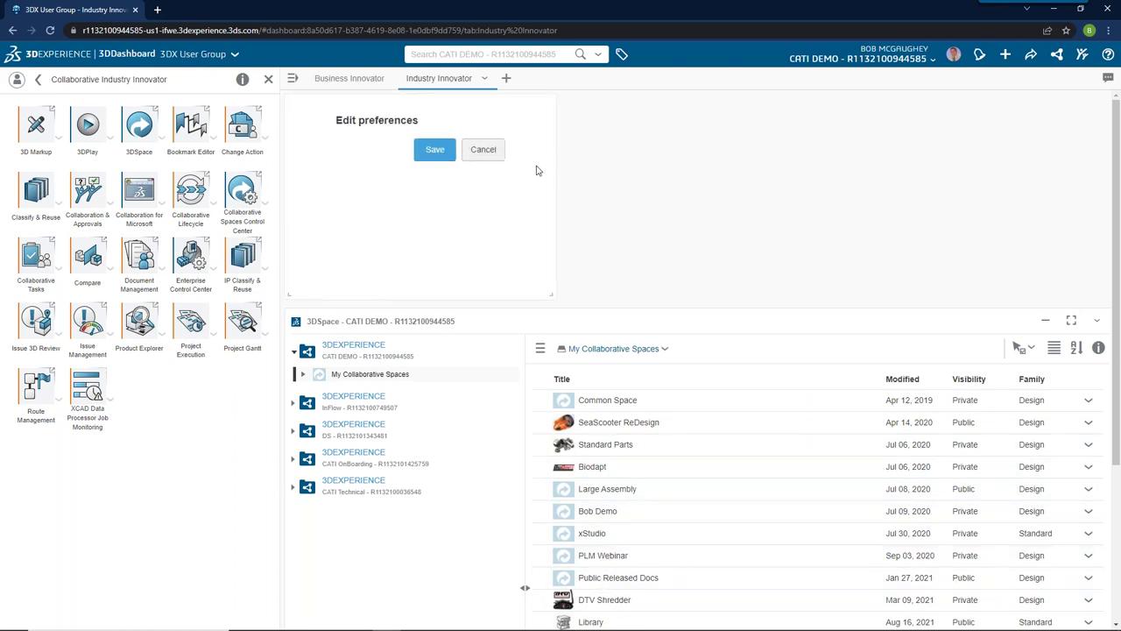
click(478, 150)
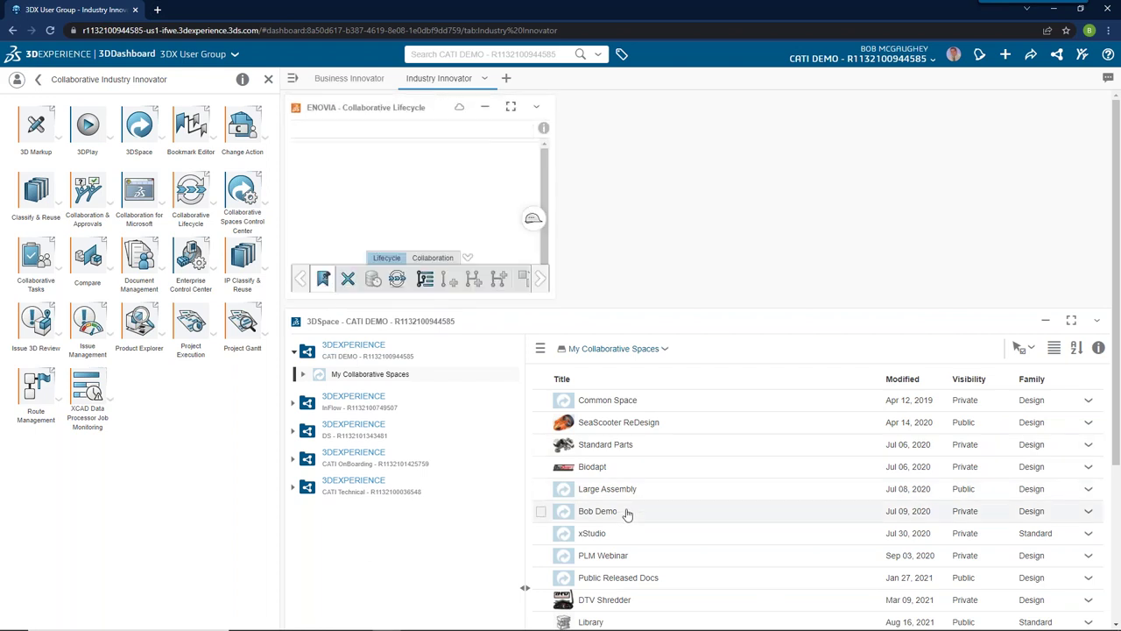
- View the contents of the DTV Shredder collaborative space on the CATI DEMO platform
scroll(611, 575, down, 3)
scroll(608, 552, up, 2)
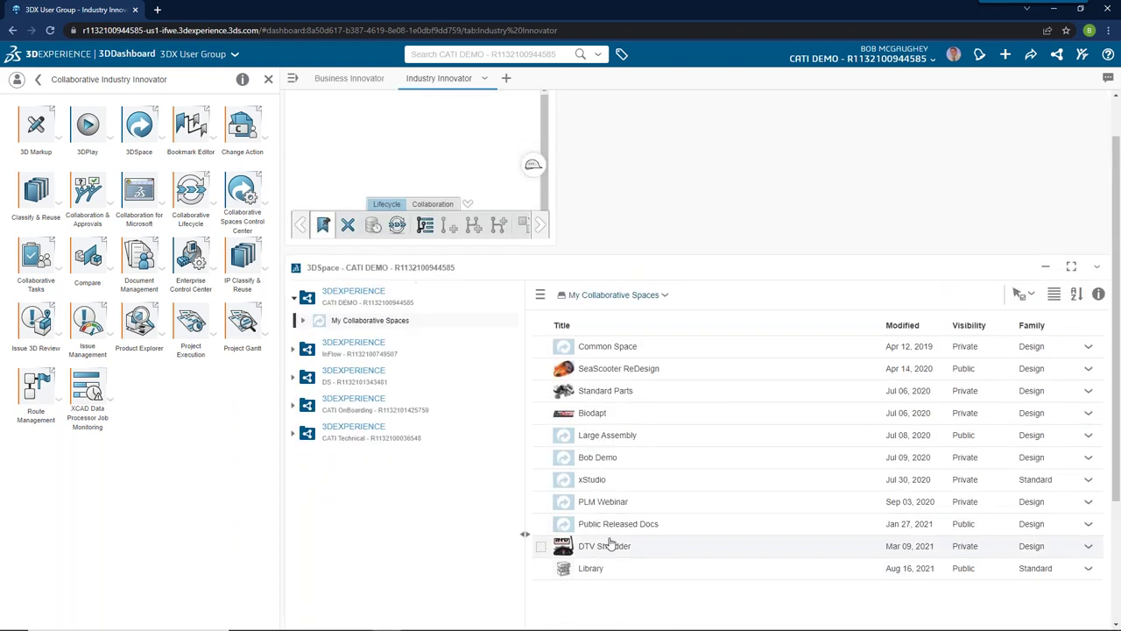
click(605, 545)
double_click(605, 546)
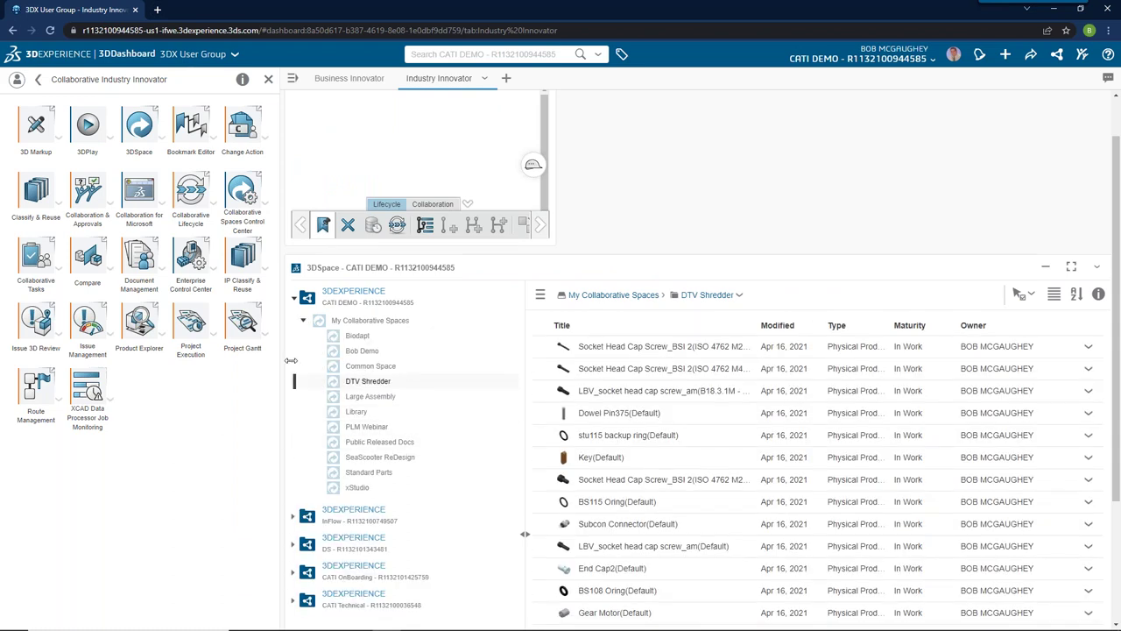
- Try to load frame_&(Default) from the account owner's sandbox space on CATI Technical into Collaborative Lifecycle, and minimize that widget
click(297, 611)
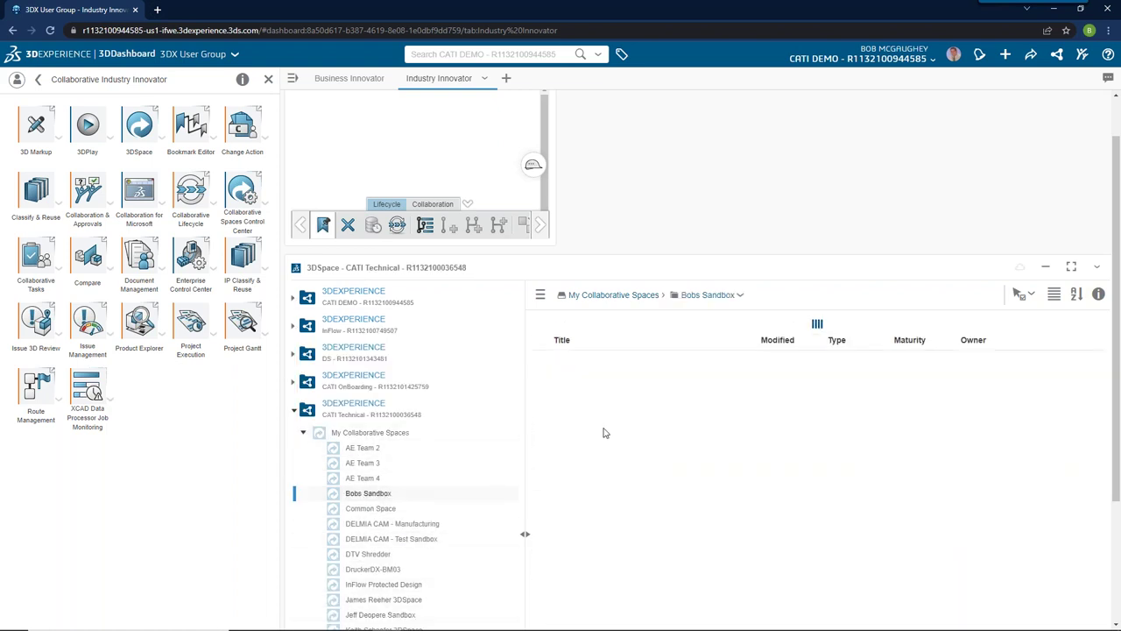
scroll(640, 428, up, 1)
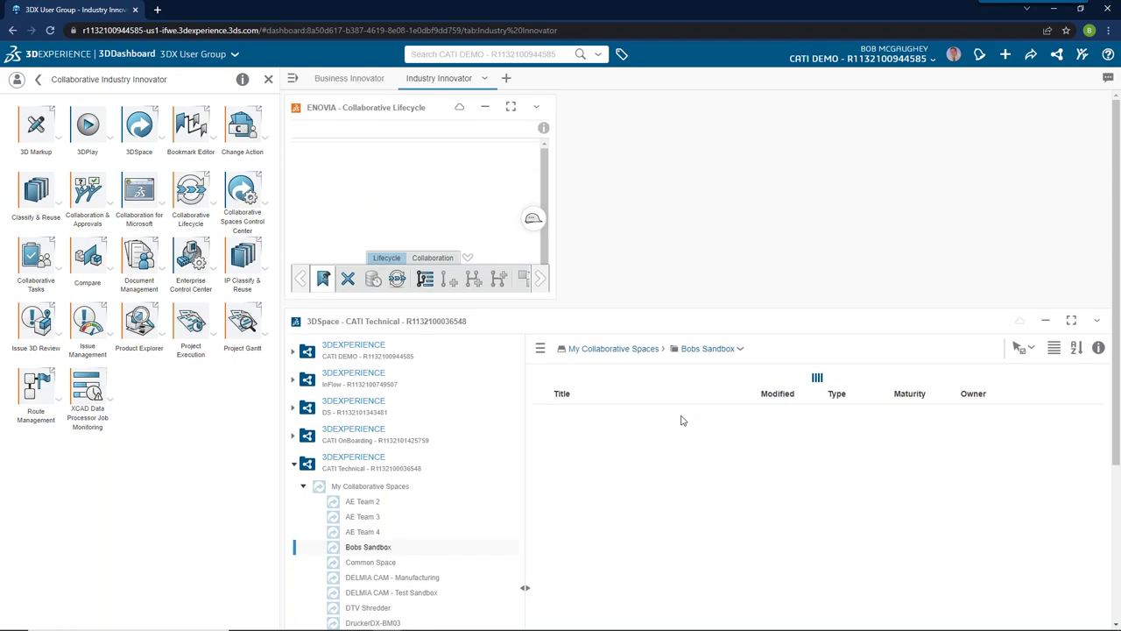
drag(601, 424, 392, 185)
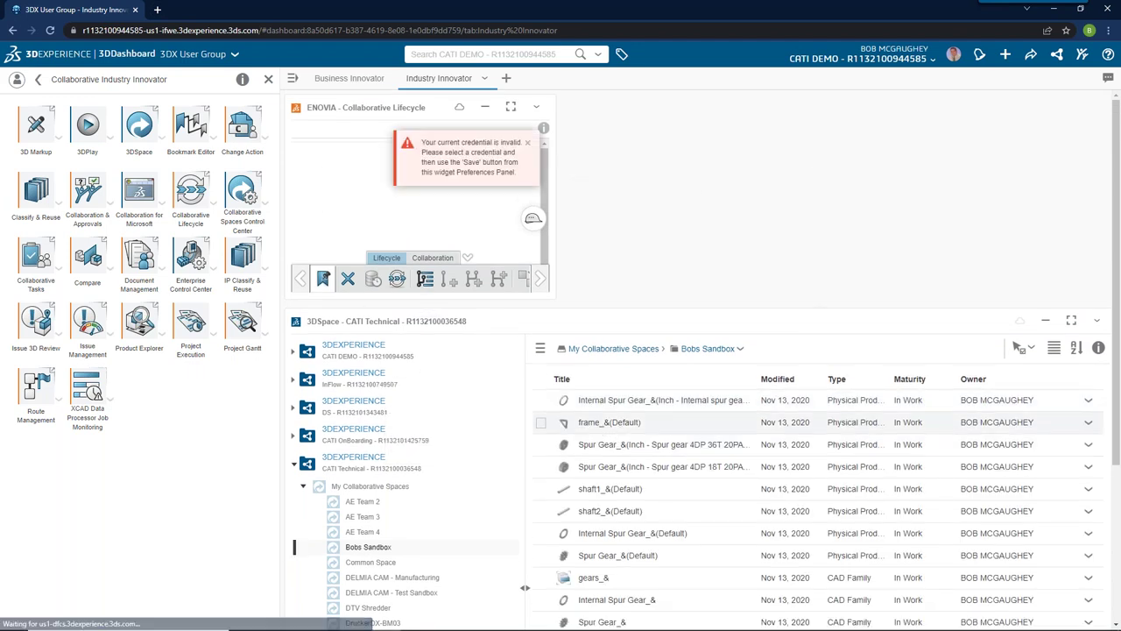
click(528, 144)
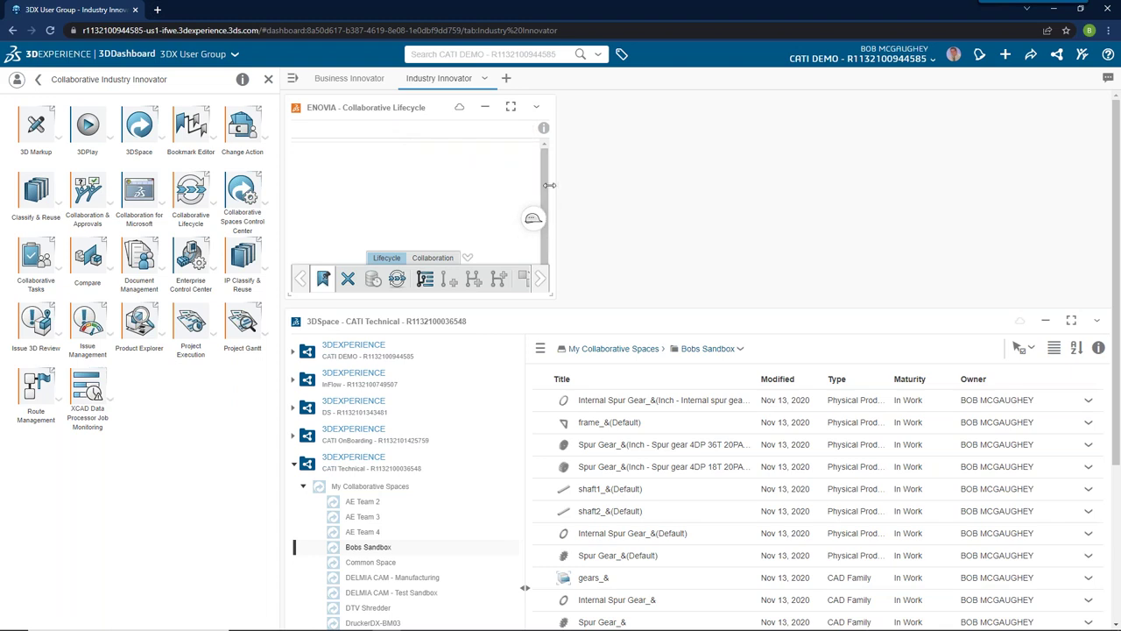
drag(549, 185, 545, 186)
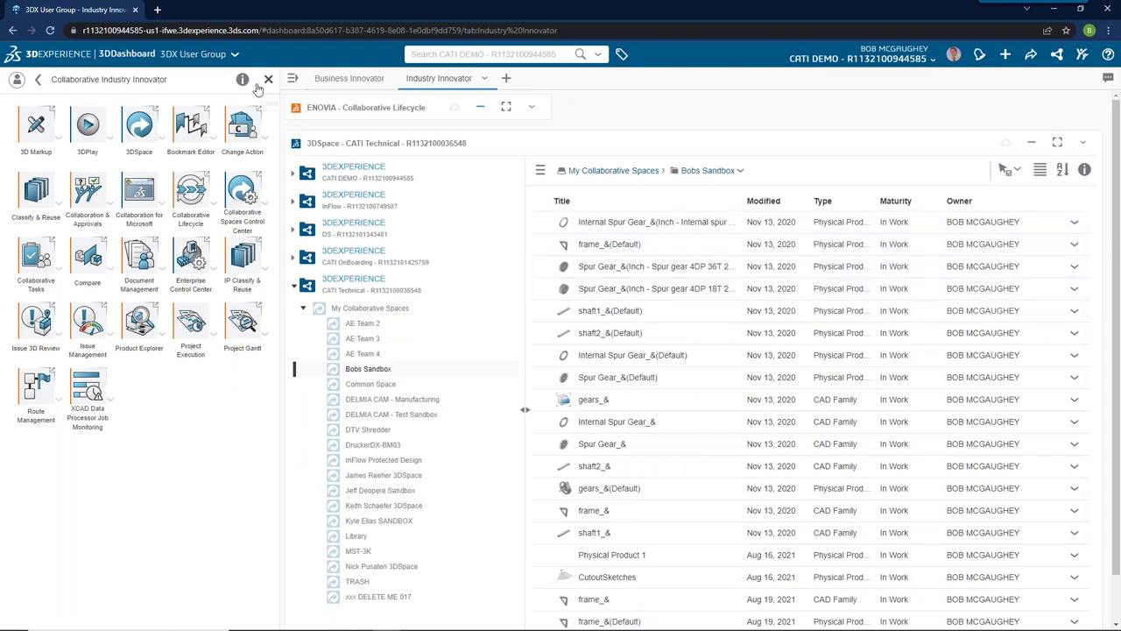
- Close the Collaborative Industry Innovator app list and show the list of dashboards
click(234, 55)
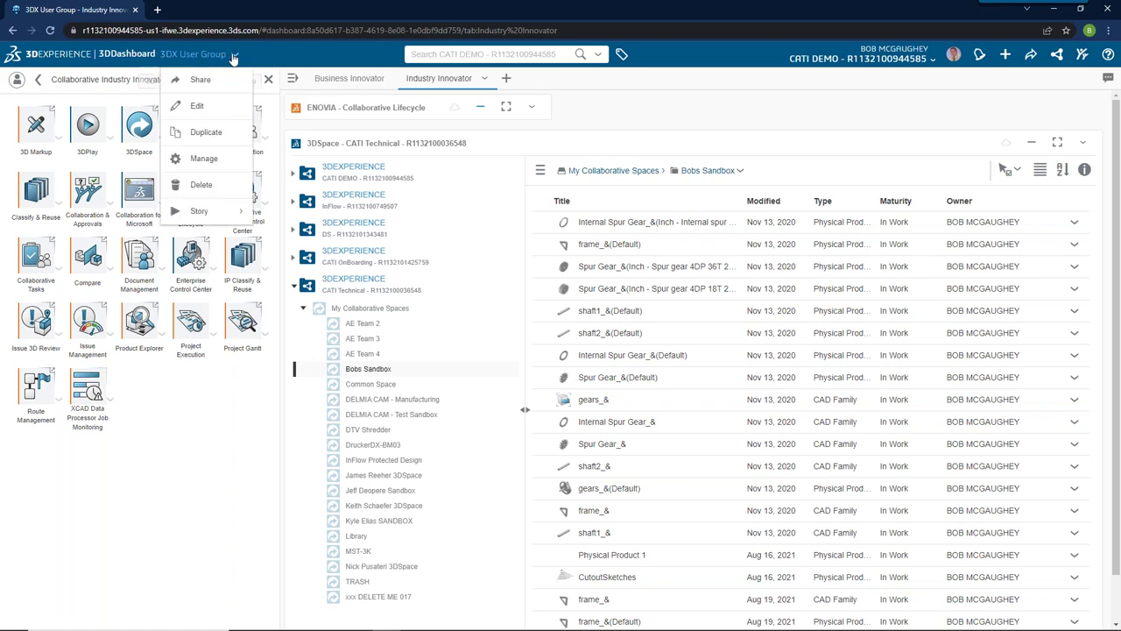
click(268, 78)
click(15, 79)
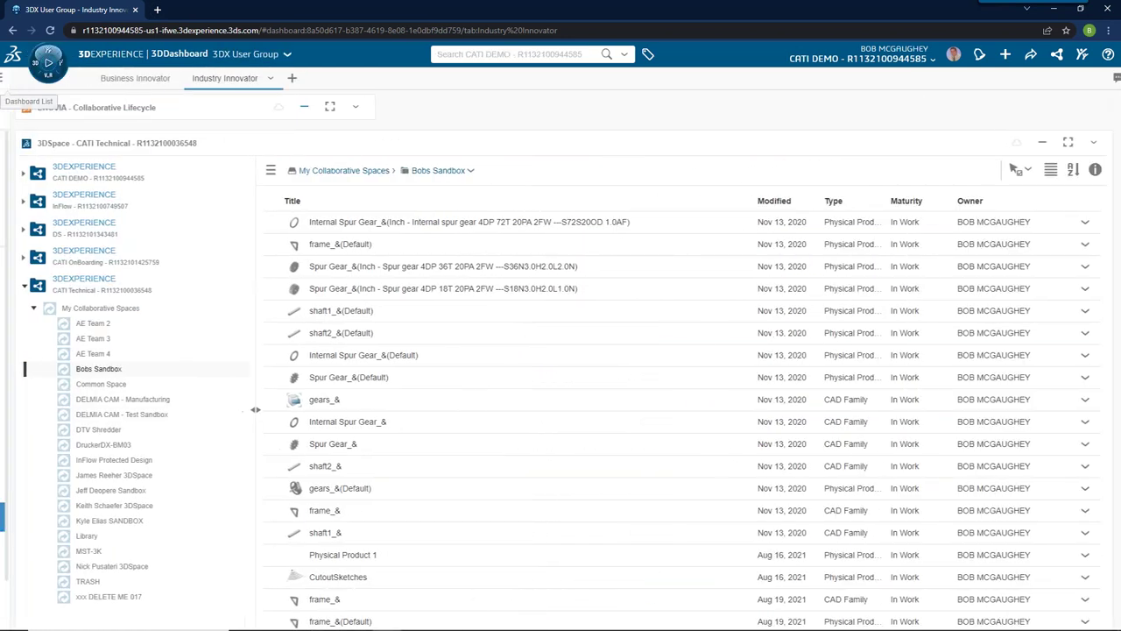
- Switch to the CATI Technical platform and show the Structure tab of the Nemo Design dashboard without the dashboard list
click(933, 59)
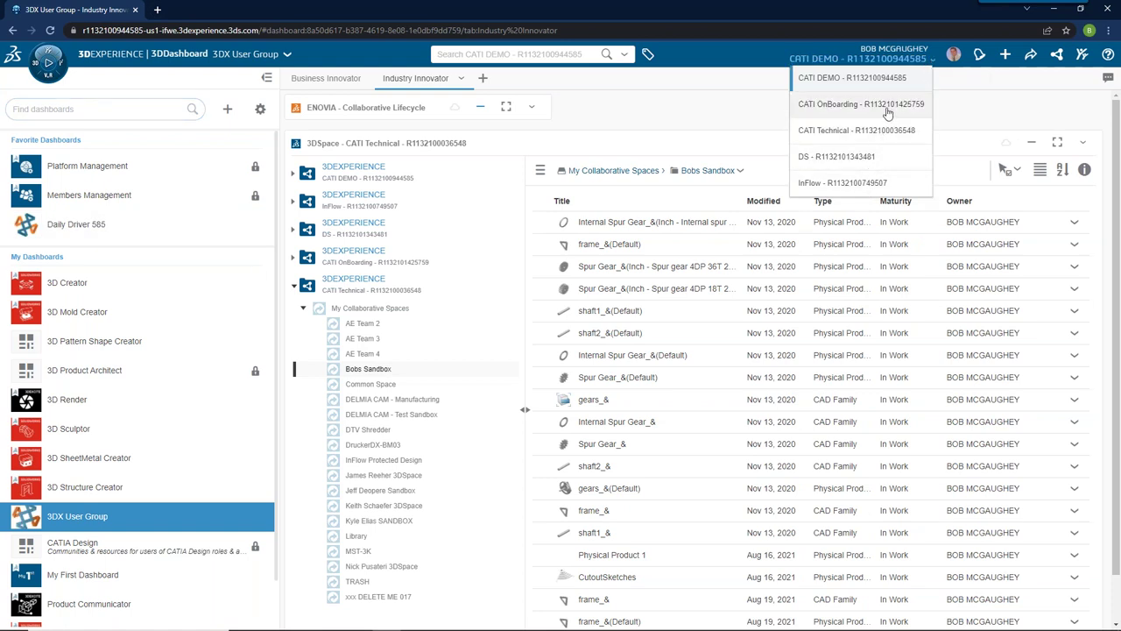
drag(894, 77, 883, 132)
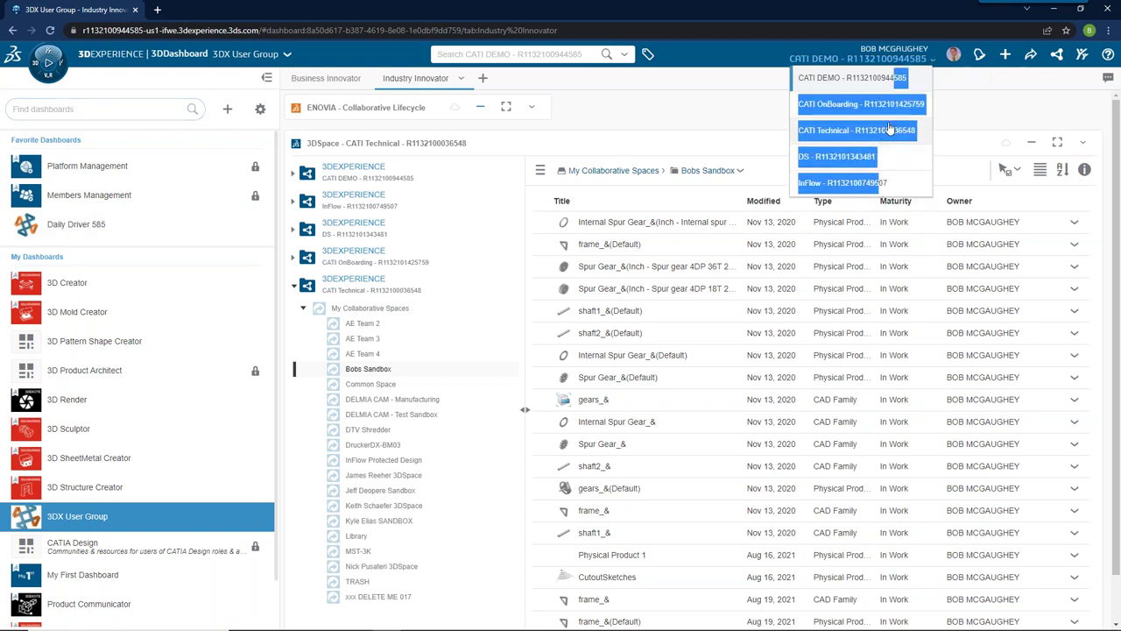
click(880, 130)
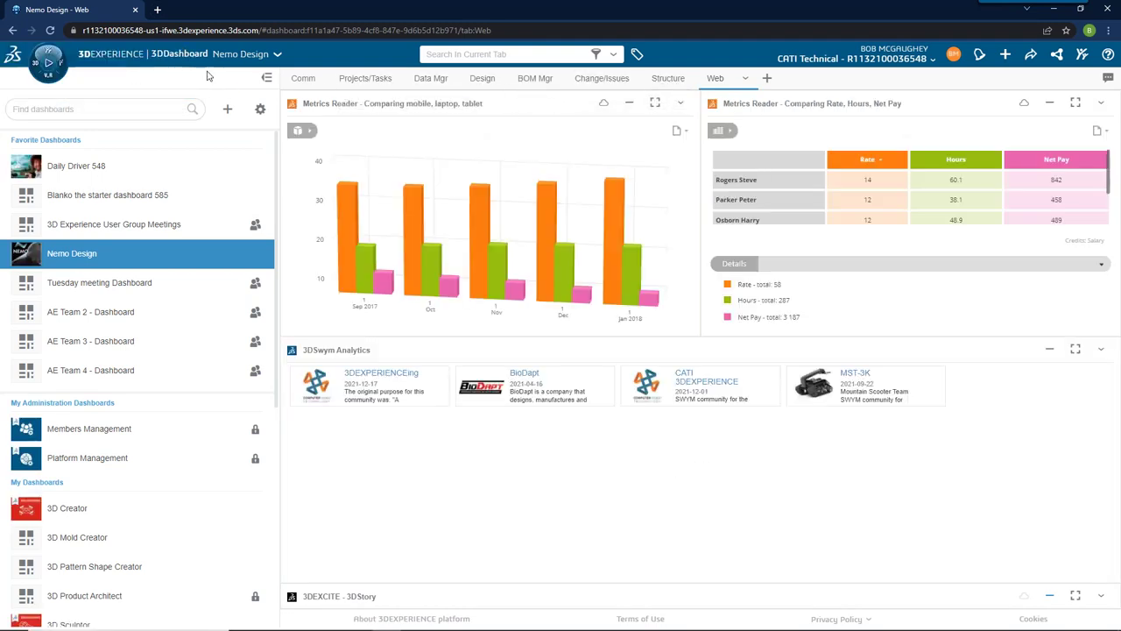
click(265, 78)
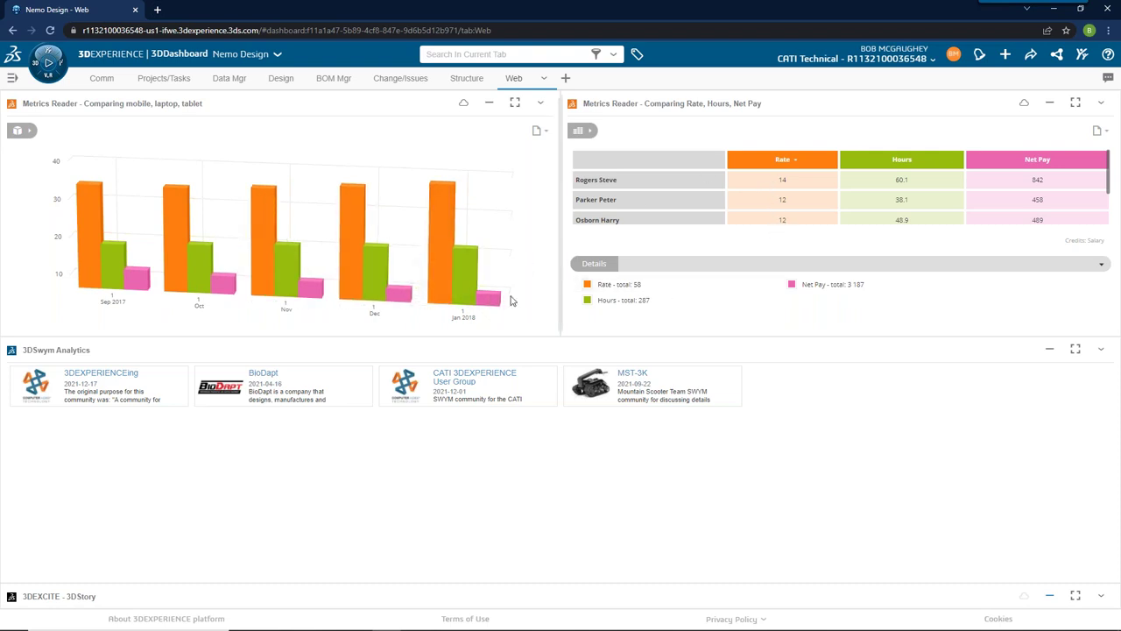
click(466, 78)
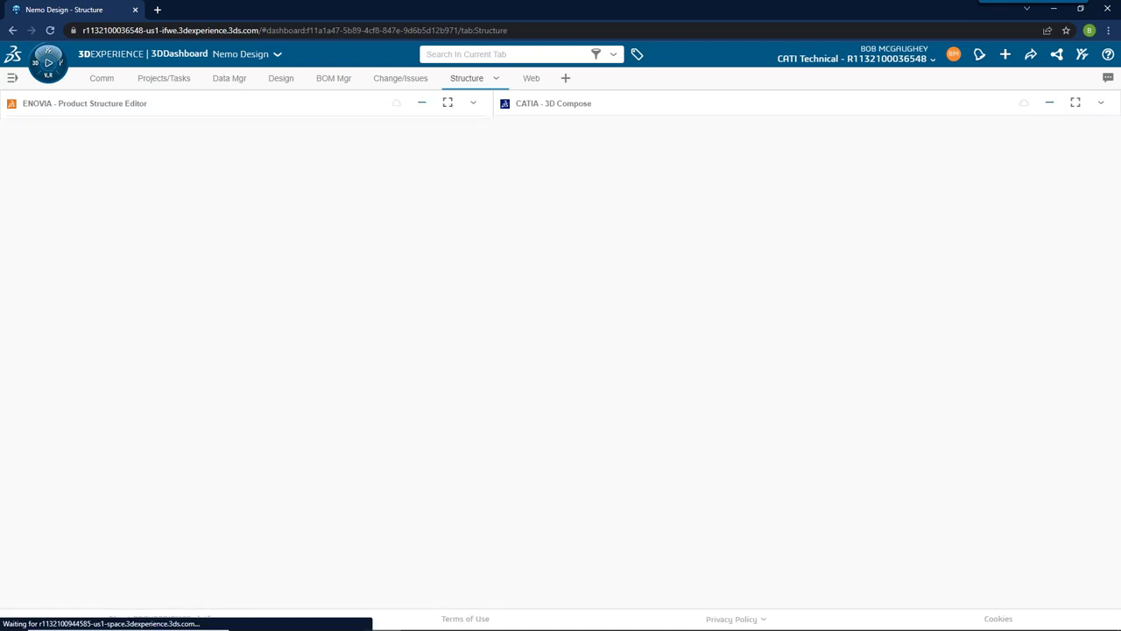
- Search the apps for "com" and add the Compare app above Product Structure Editor on the Structure tab
click(48, 66)
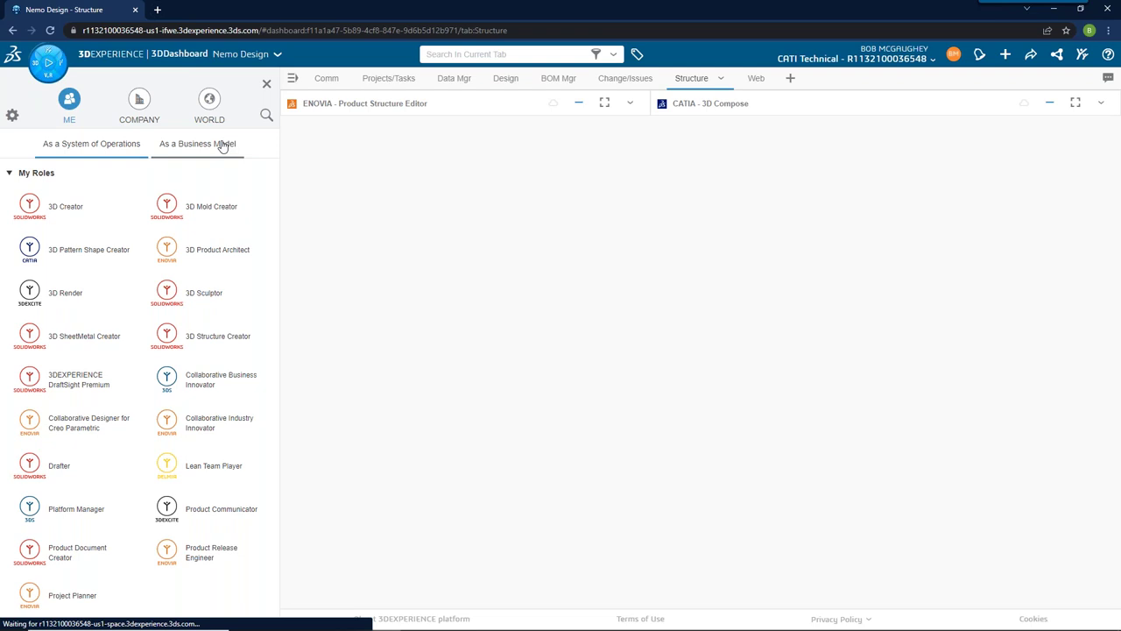
click(267, 115)
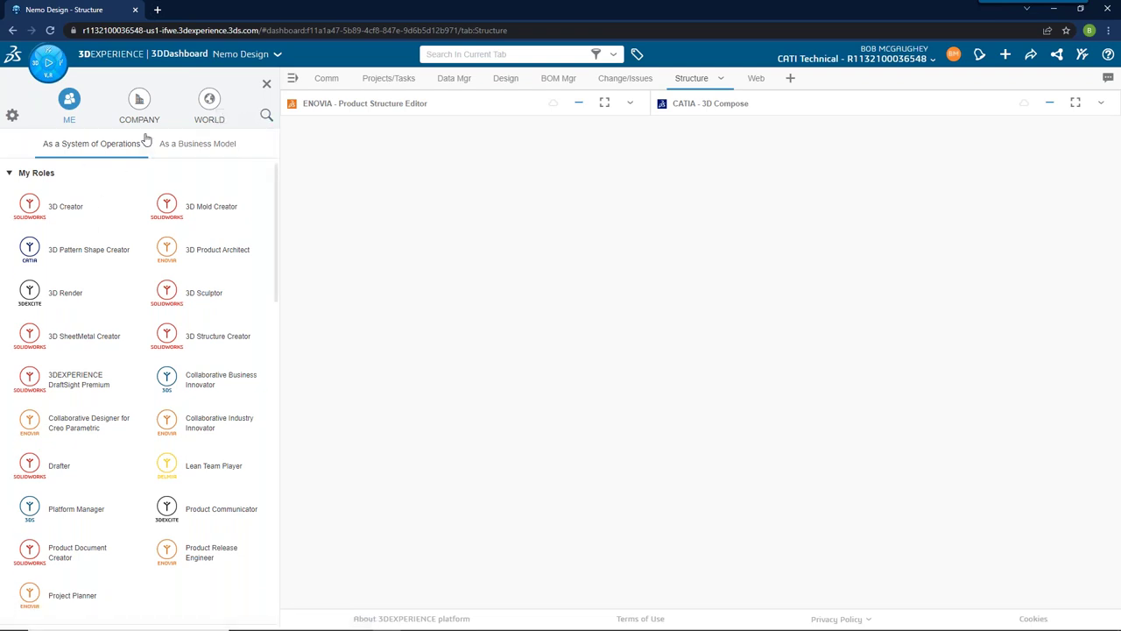
click(262, 119)
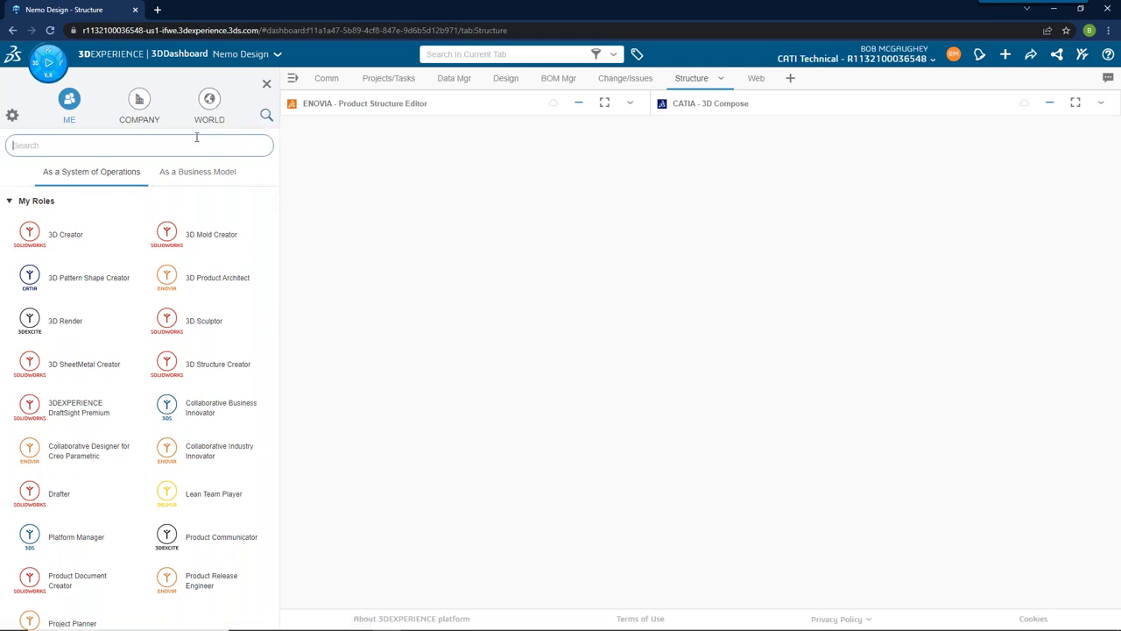
text(com)
drag(199, 356, 358, 255)
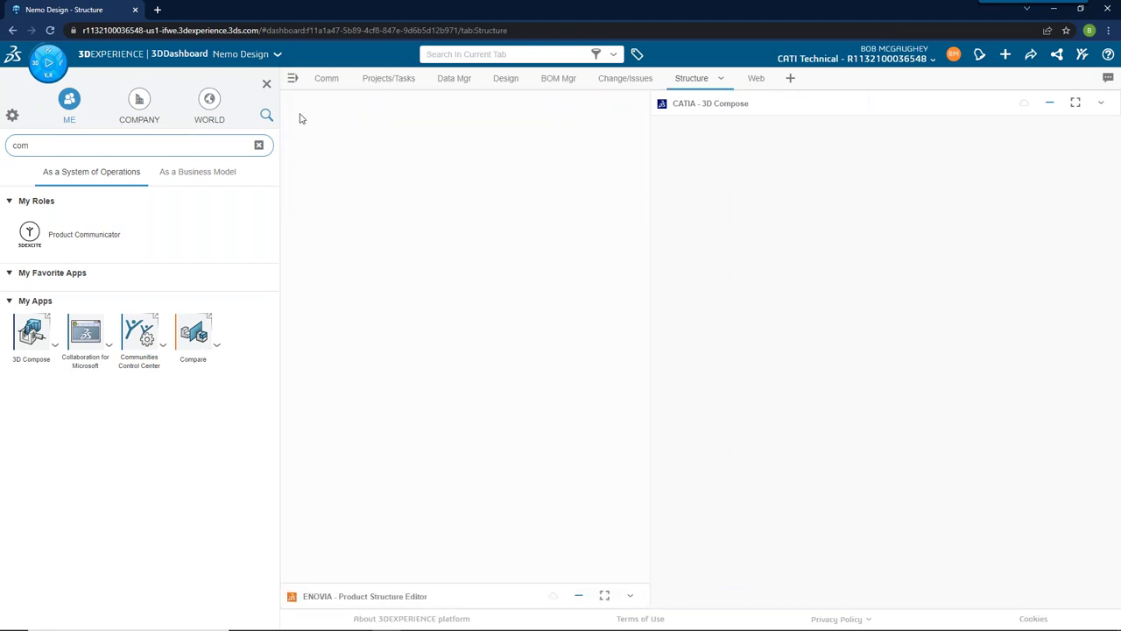
- Show Compare full screen without the app list, enter "2074u" as the search text, and set the search platform to CATI DEMO
click(604, 103)
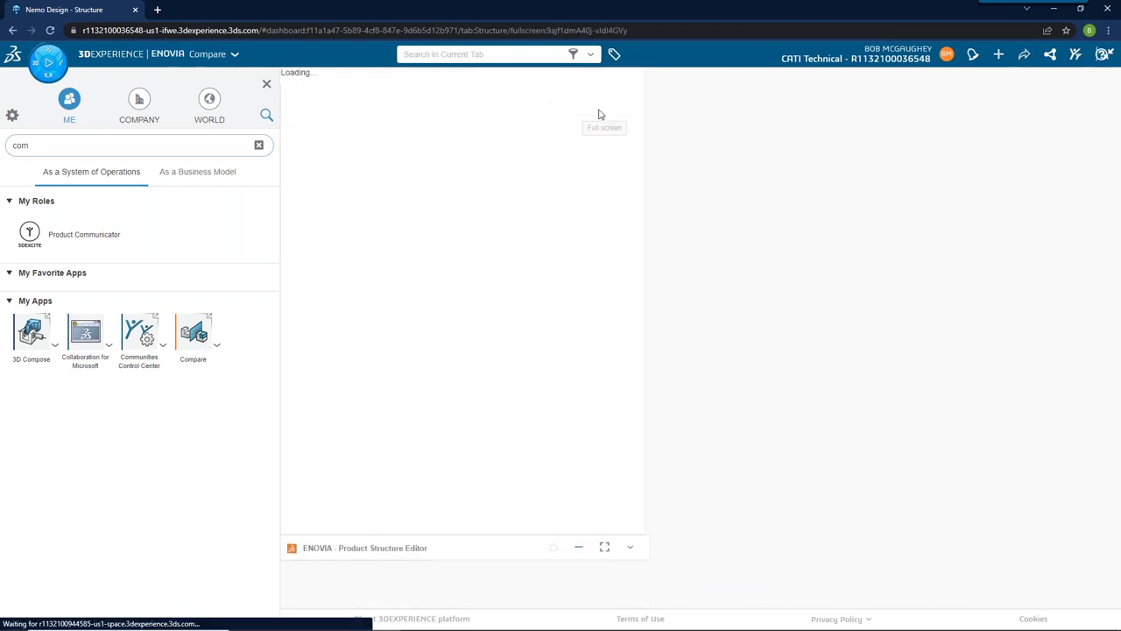
click(261, 87)
click(449, 55)
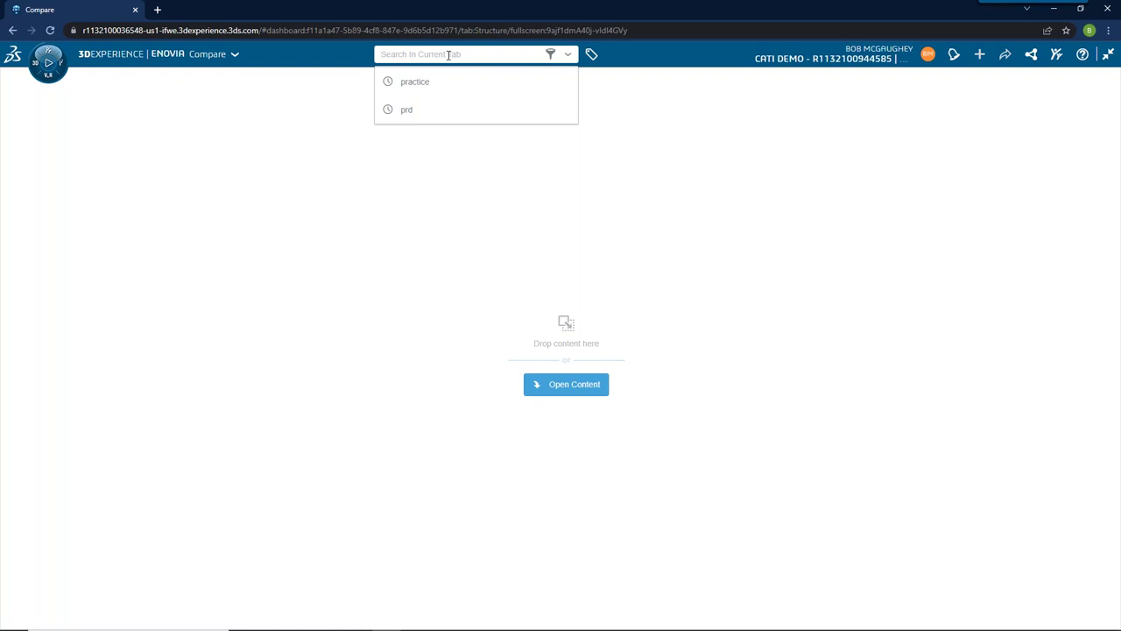
text(2074u)
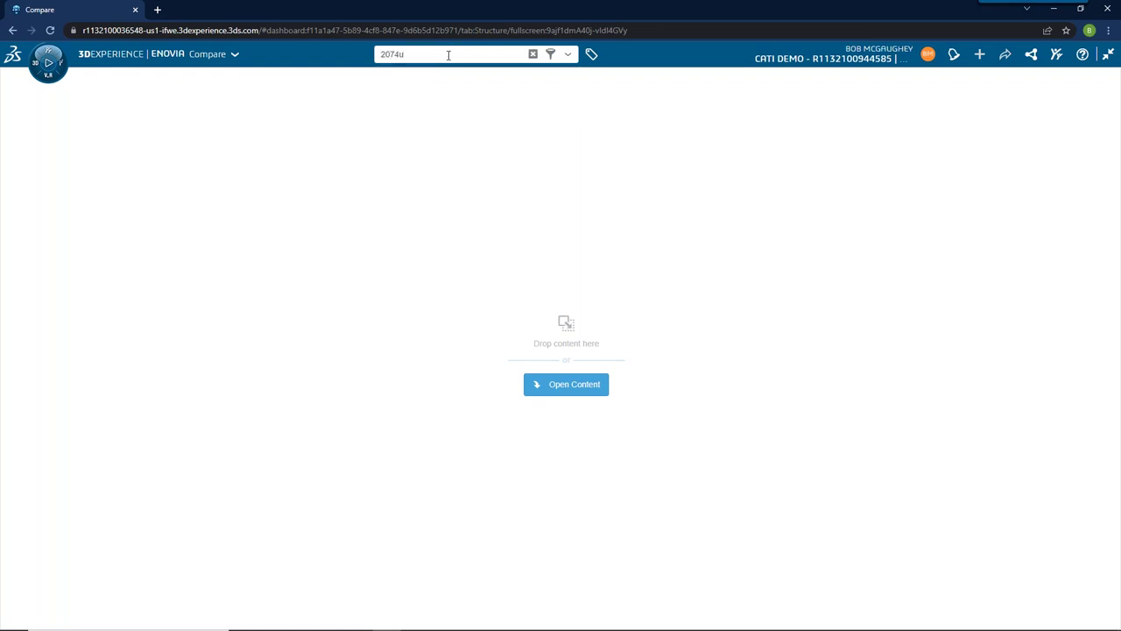
click(569, 57)
mouse_move(643, 220)
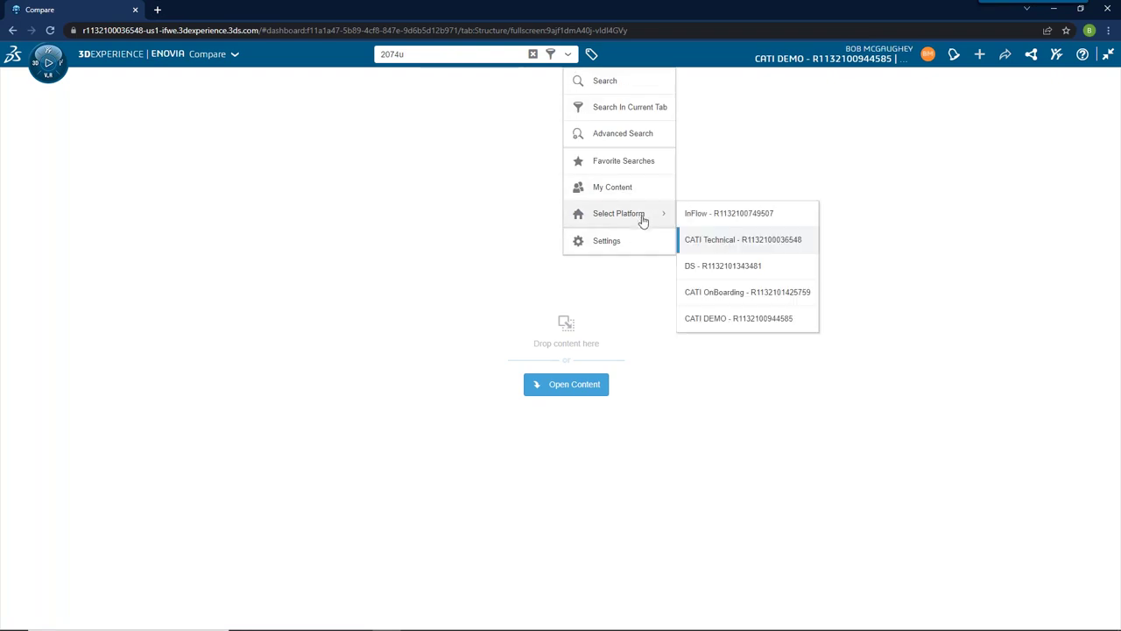
click(746, 321)
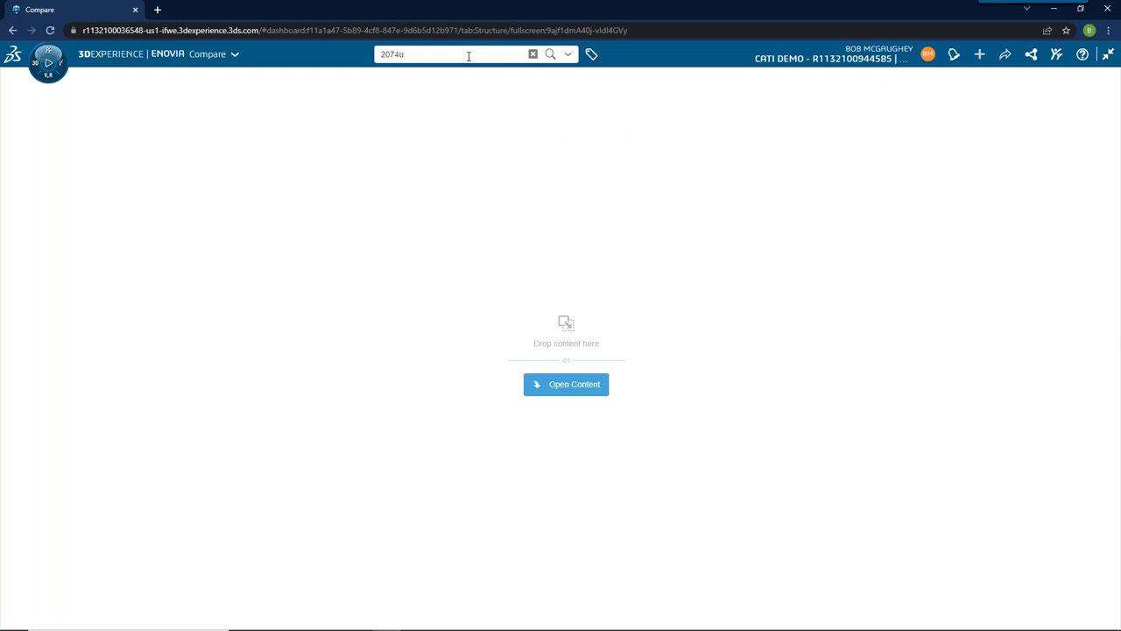
- Compare G4-launcher(Default) revision C_1.1 with its revision A.1
click(566, 393)
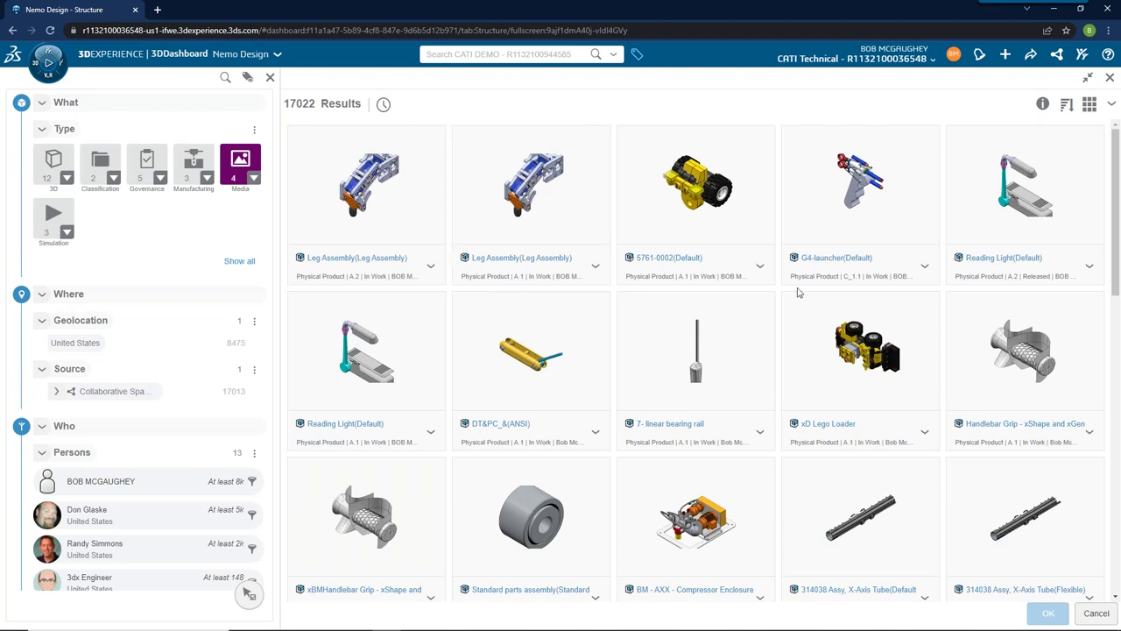
drag(861, 216, 438, 406)
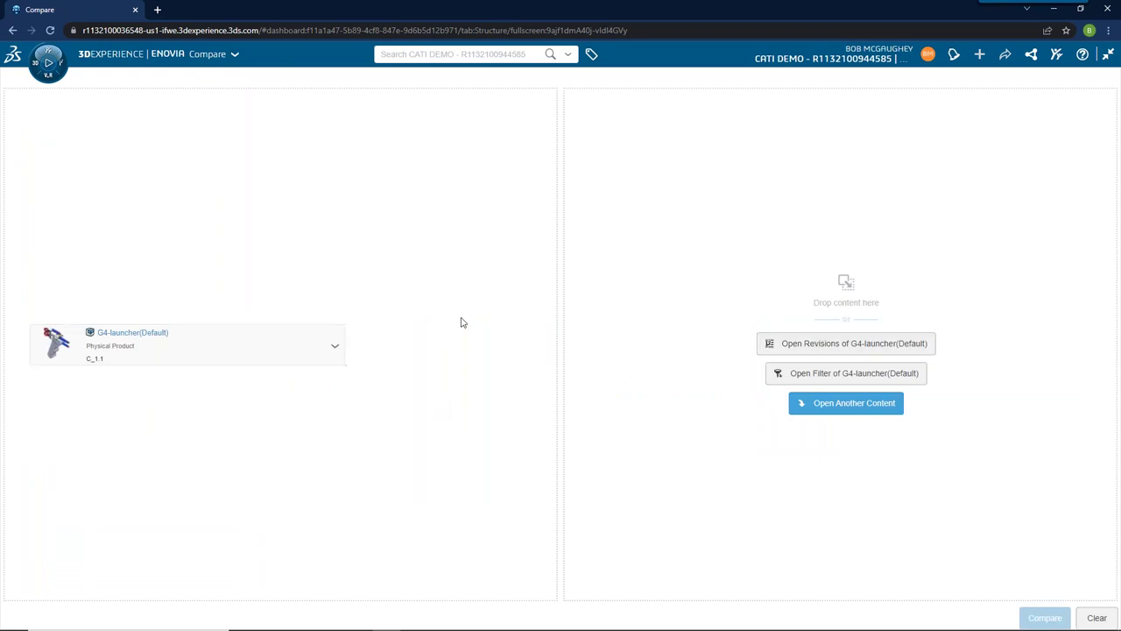
click(835, 347)
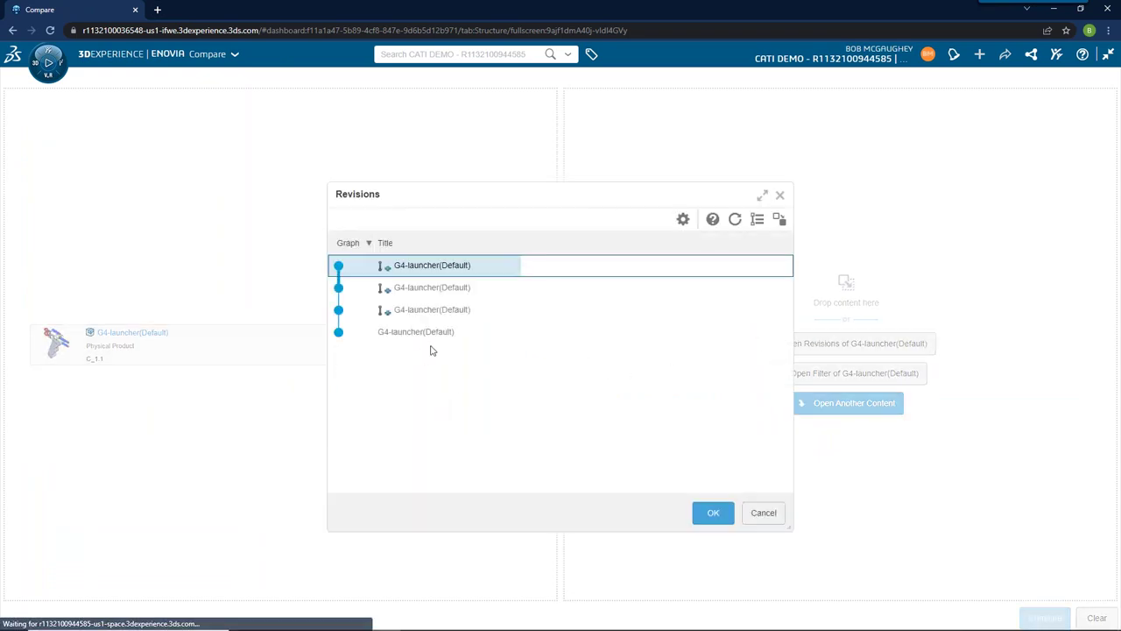
click(410, 331)
click(714, 513)
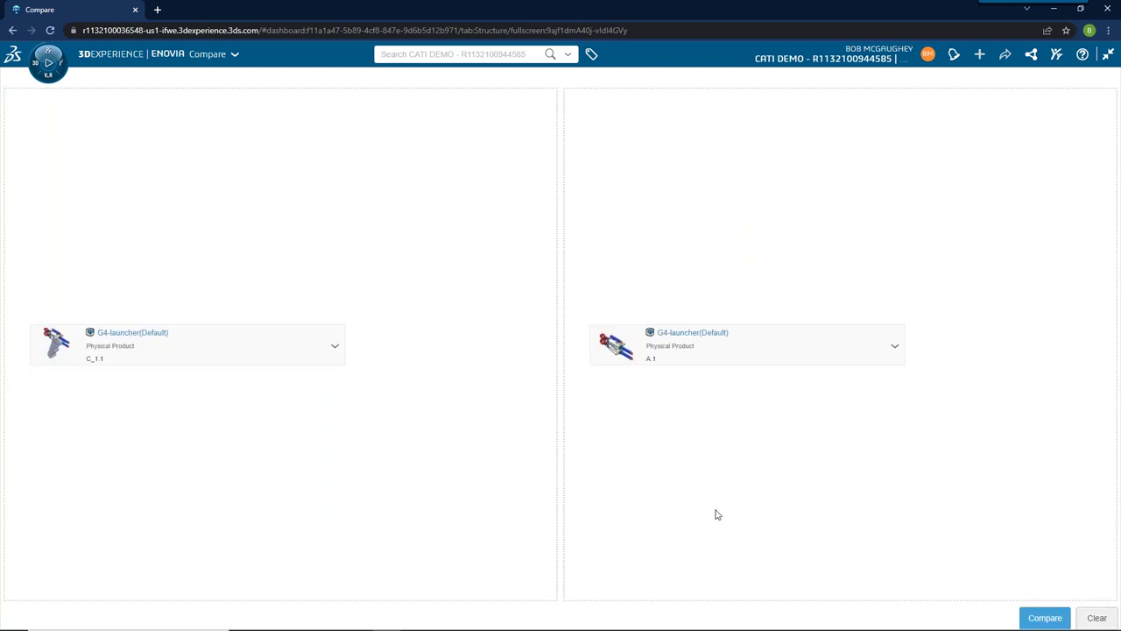
click(1045, 618)
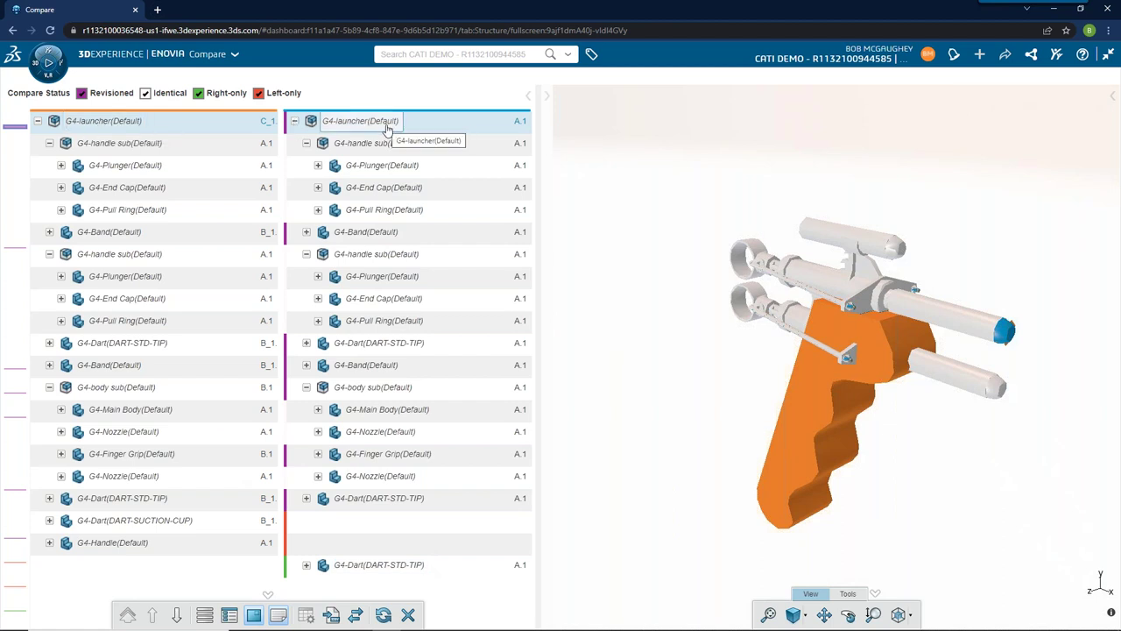
- Inspect the G4-launcher differences by hiding the identical, right-only and left-only components, and show all of them again
click(87, 94)
click(96, 97)
click(145, 92)
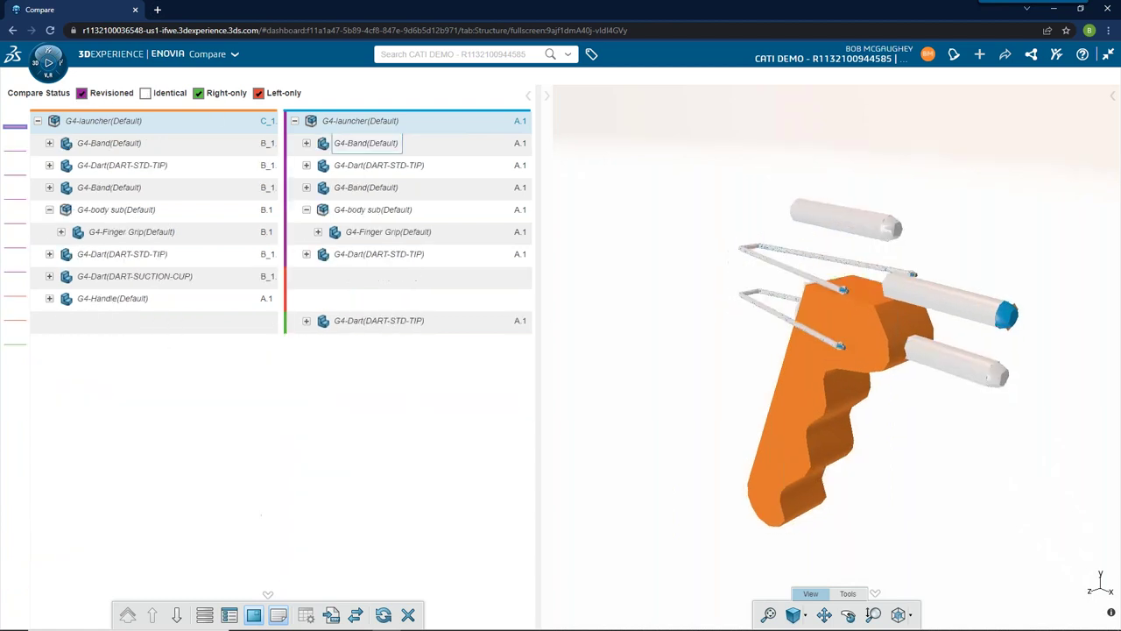
middle_drag(666, 263, 878, 287)
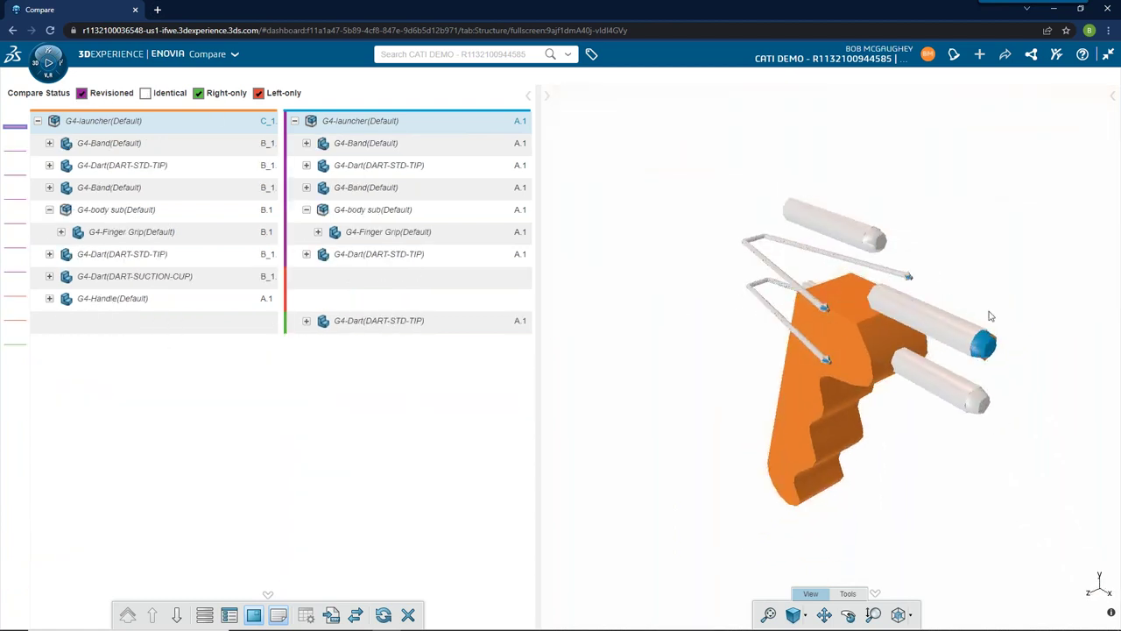
click(199, 93)
click(259, 93)
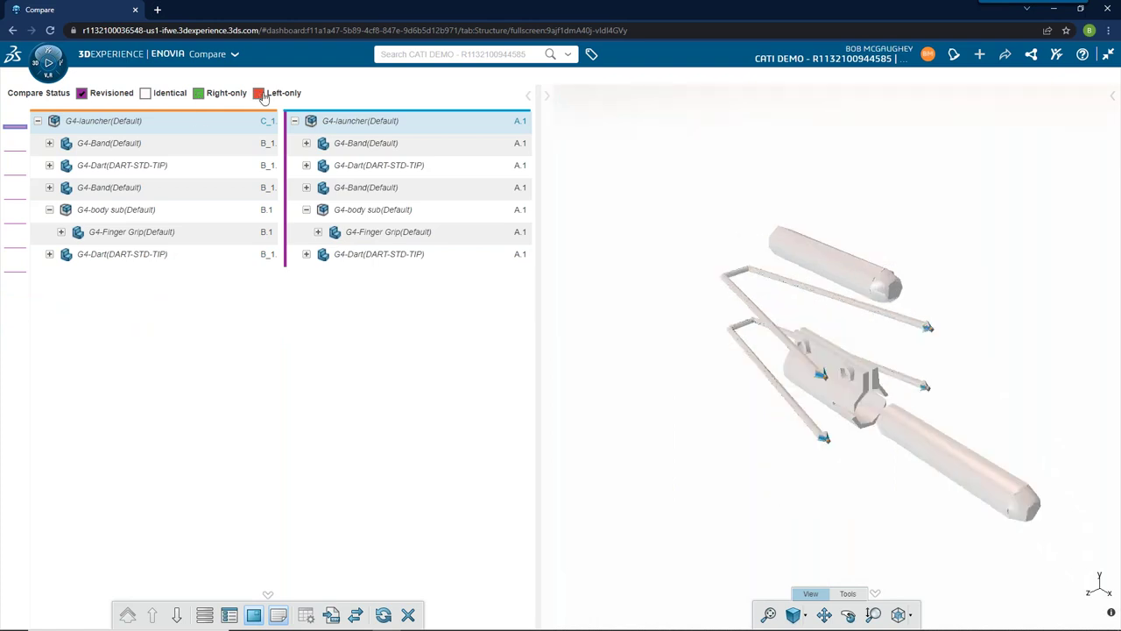
click(259, 92)
click(199, 94)
click(146, 93)
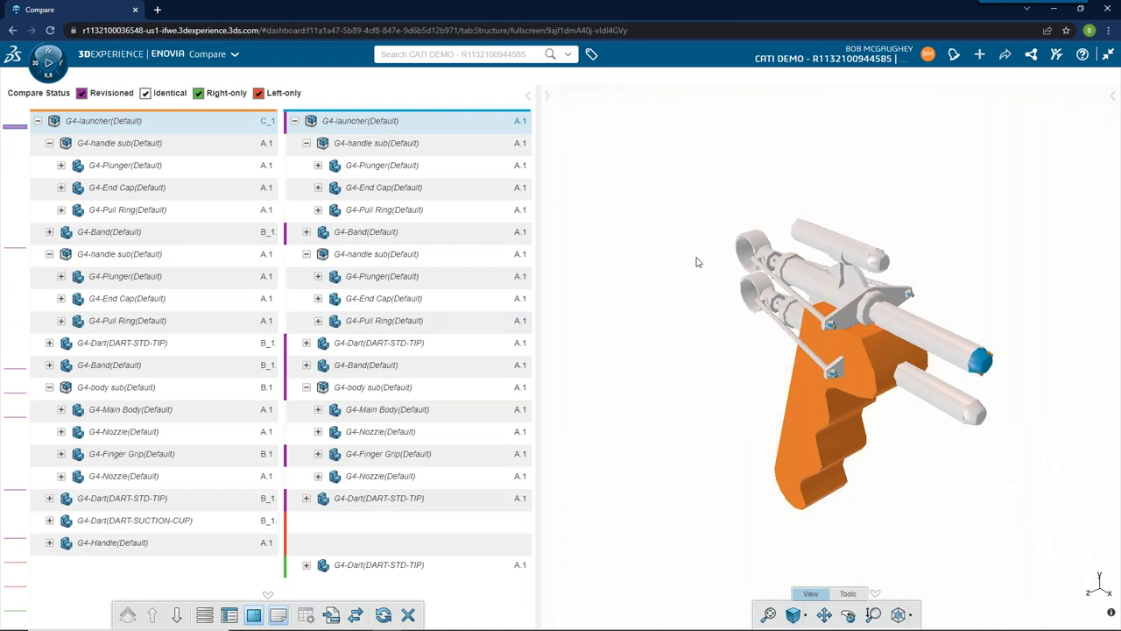
- Return to the Structure tab, minimize Compare, and check the recent content of Product Structure Editor before minimizing it too
click(1108, 55)
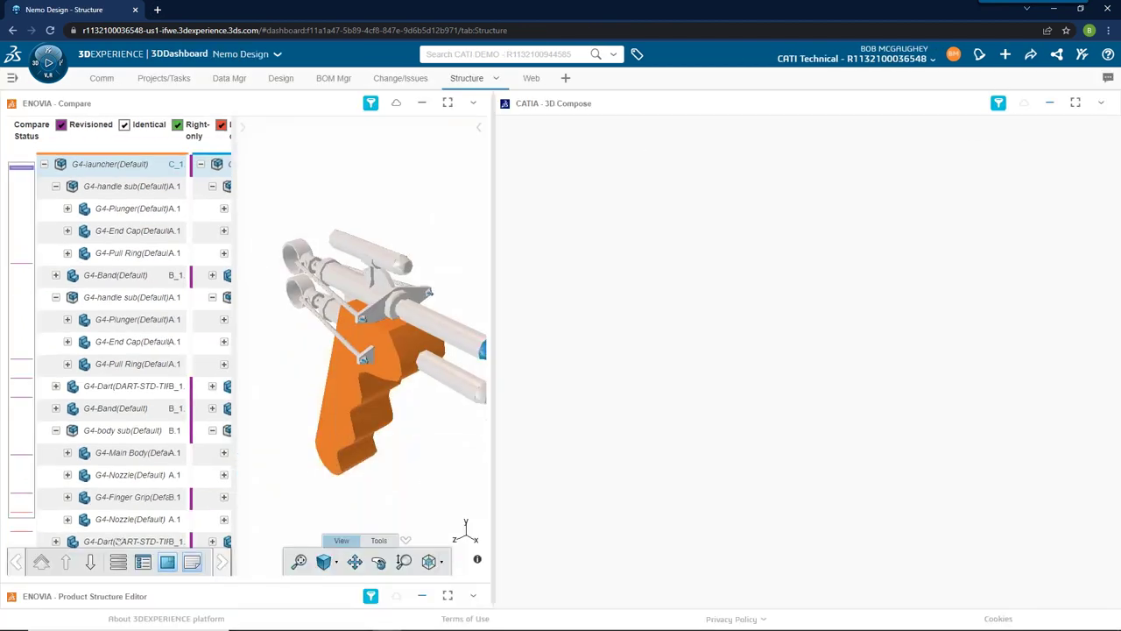
click(423, 106)
click(421, 130)
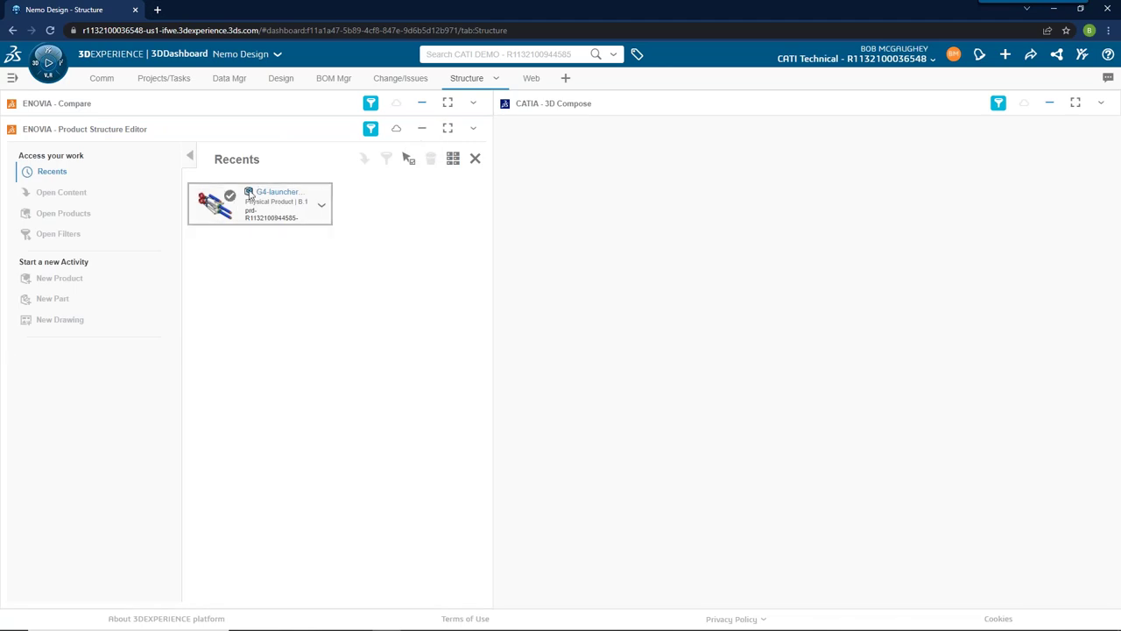
click(421, 131)
- Search the apps for "pro" and add the Product Explorer app to the Structure tab
click(48, 61)
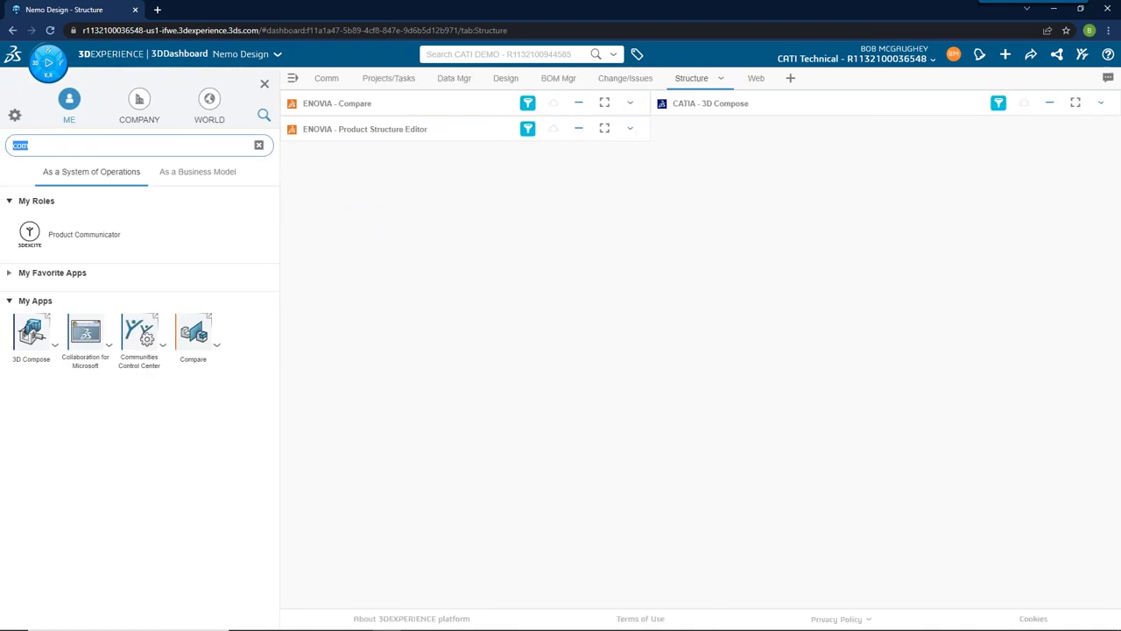
text(pro)
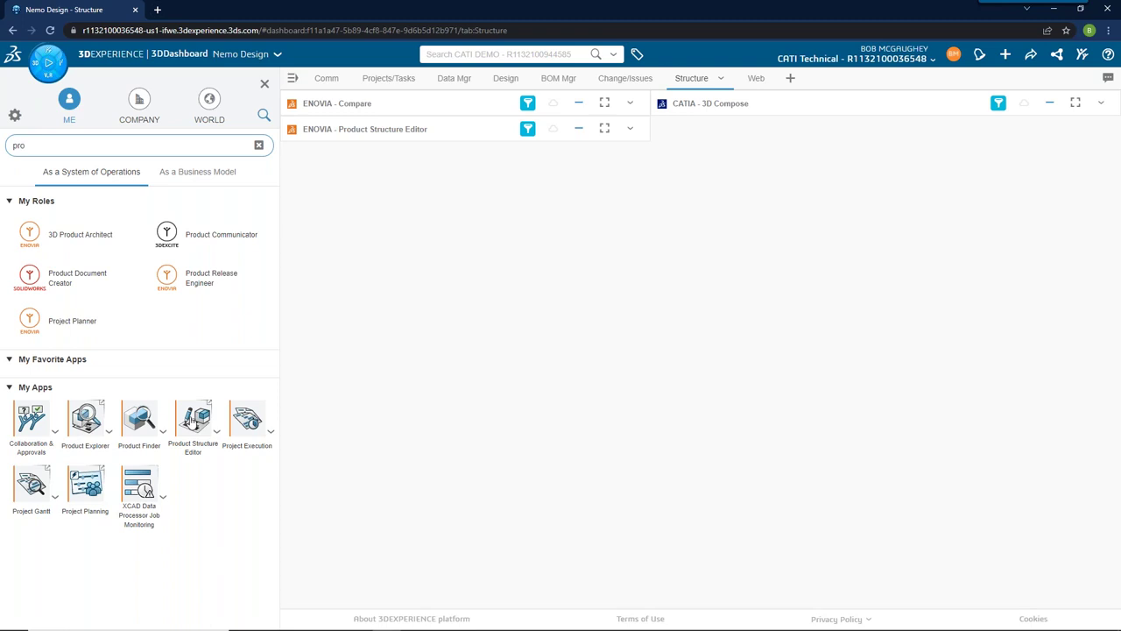
drag(85, 418, 333, 233)
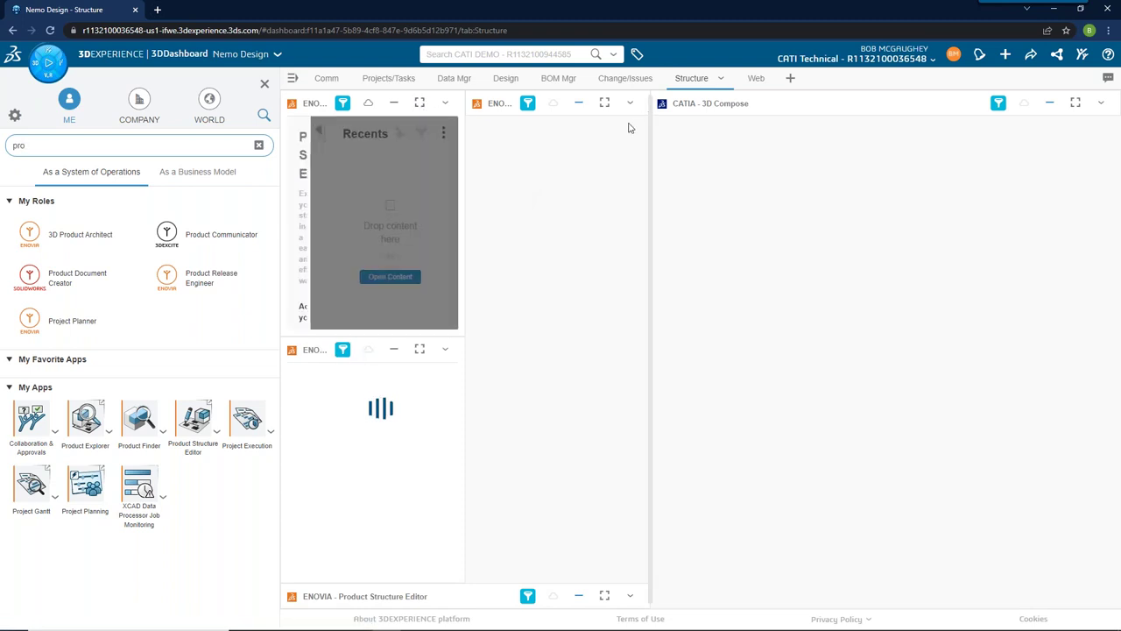
- Delete the Compare and 3D Compose widgets from the Structure tab
click(630, 103)
click(609, 241)
click(1101, 103)
click(1065, 243)
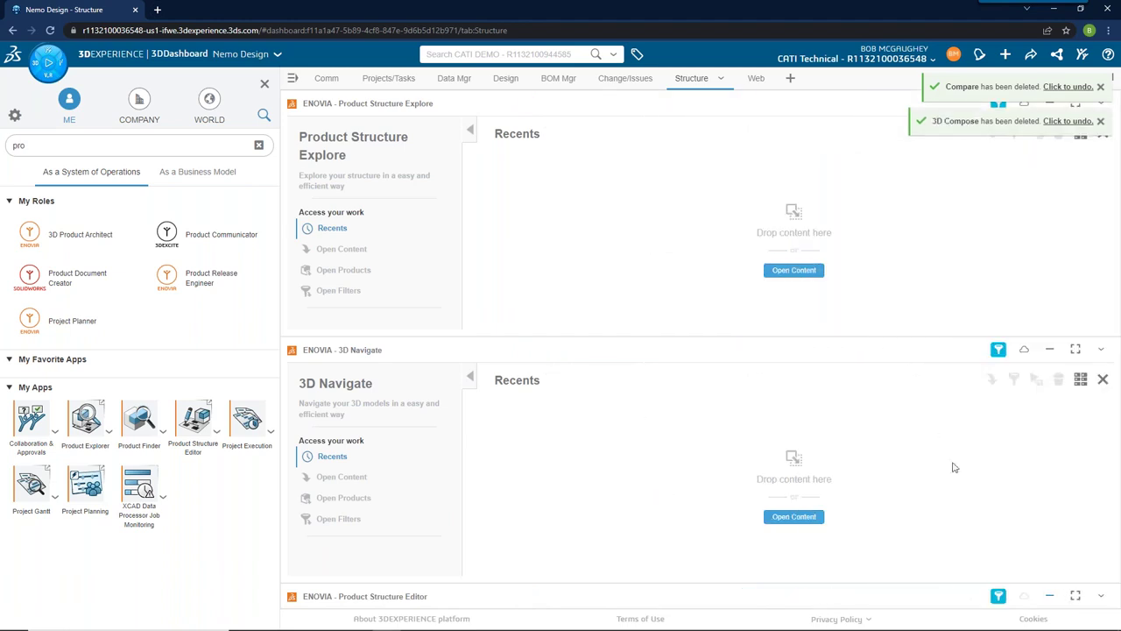
- Open Leg Assembly(Leg Assembly) revision A.2 from CATI DEMO in Product Structure Explore
click(811, 277)
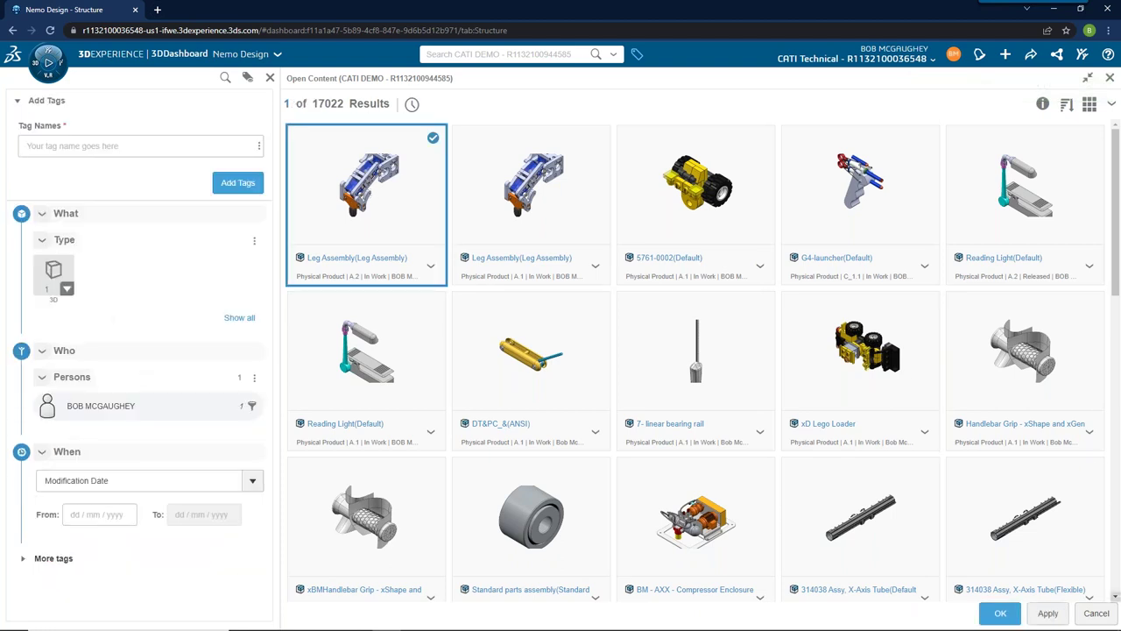
mouse_move(1023, 620)
click(1005, 611)
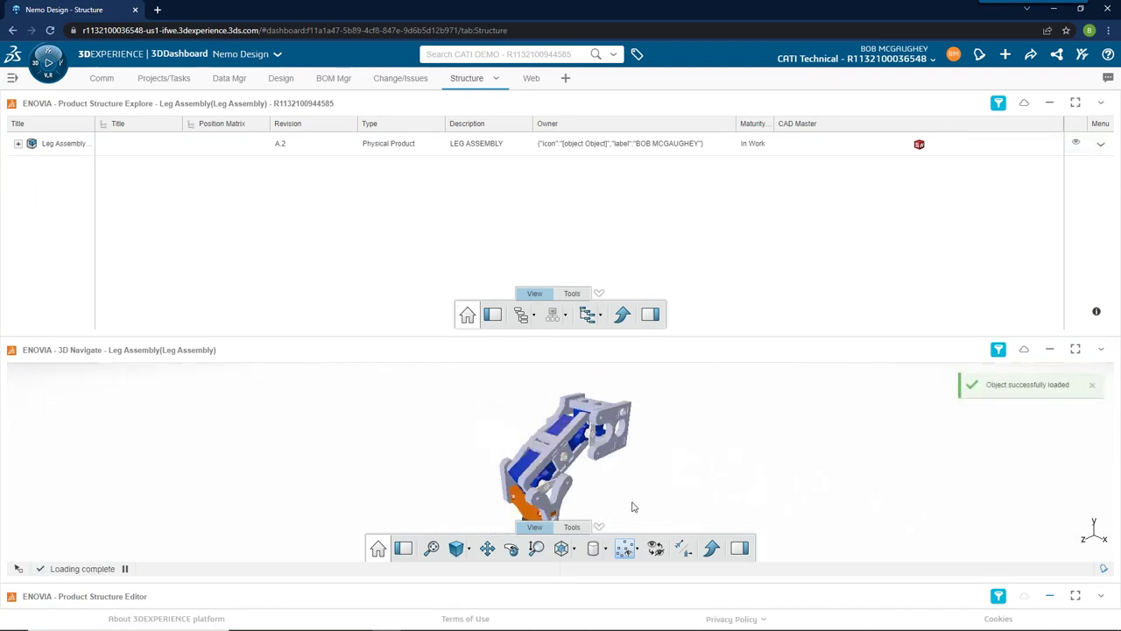
- Expand Leg Assembly and examine its components one by one, from Hip Top Side to Calf Pivot, highlighting each in 3D Navigate
click(17, 143)
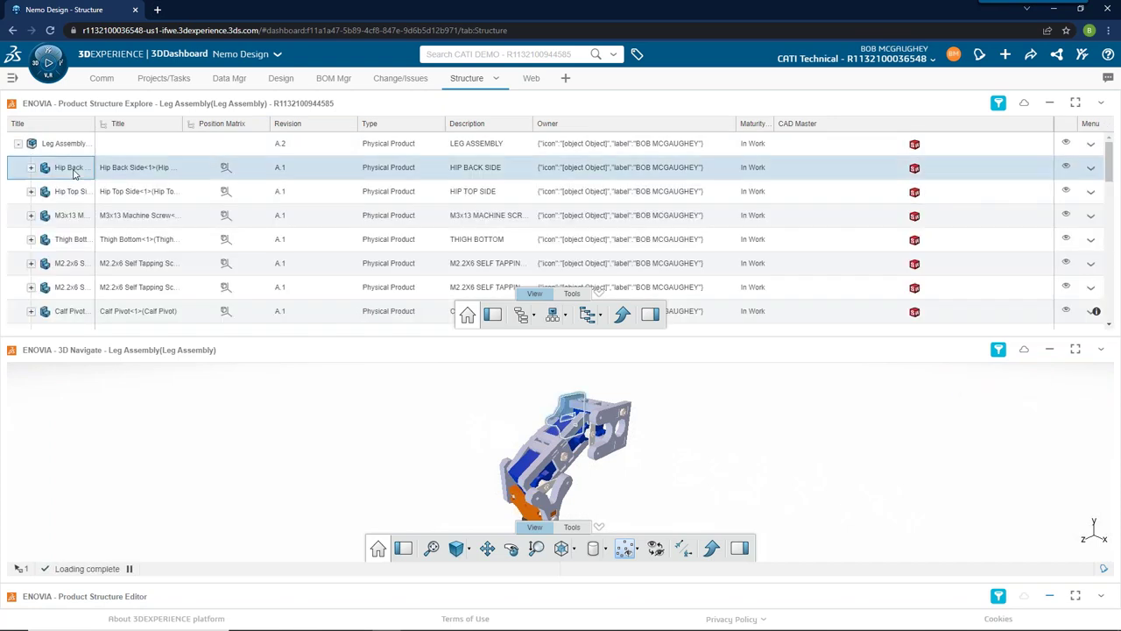
click(73, 192)
click(70, 214)
click(73, 238)
click(77, 263)
click(78, 288)
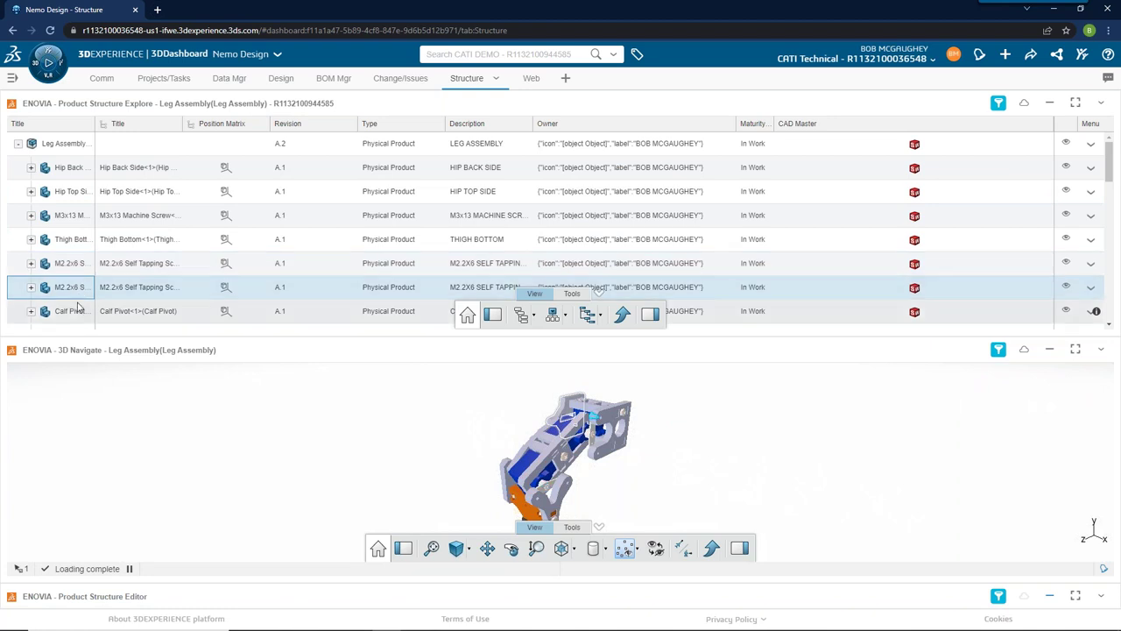
click(80, 311)
click(77, 272)
click(74, 216)
click(70, 192)
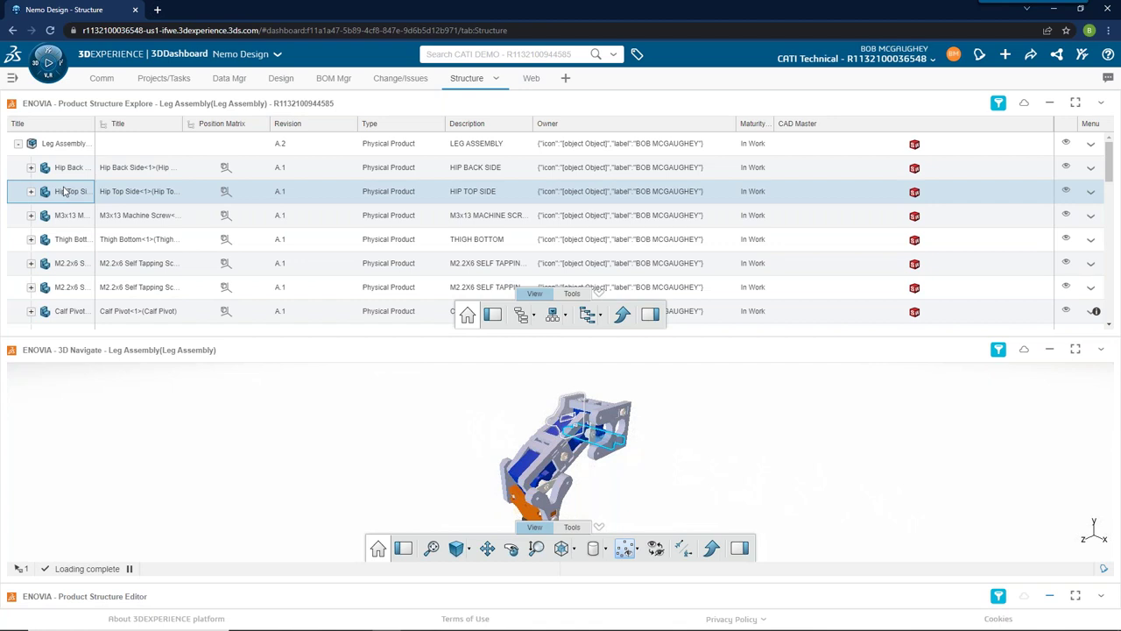
- Enlarge the 3D Navigate widget and set its geometry quality preference to High
click(1076, 349)
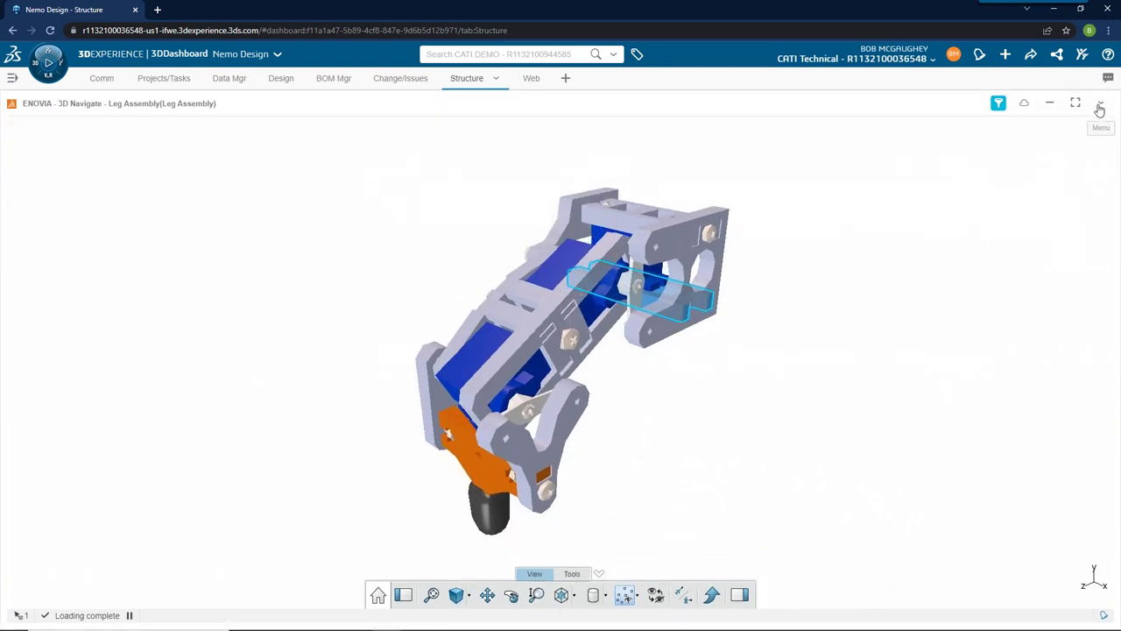
click(1101, 107)
click(1086, 122)
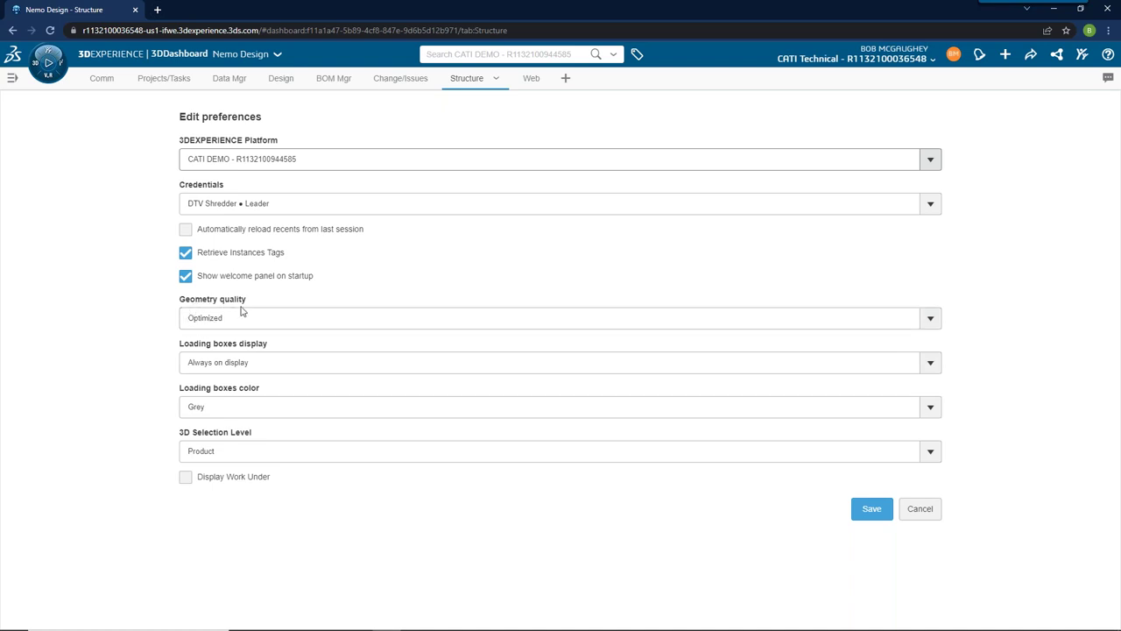
click(210, 320)
click(215, 367)
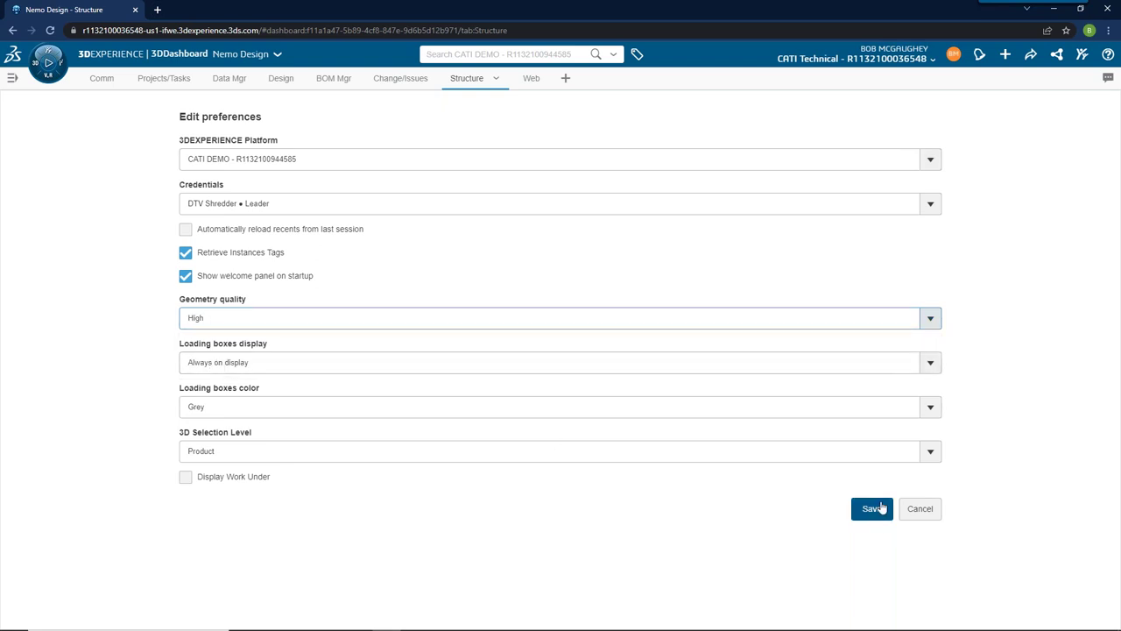
click(872, 508)
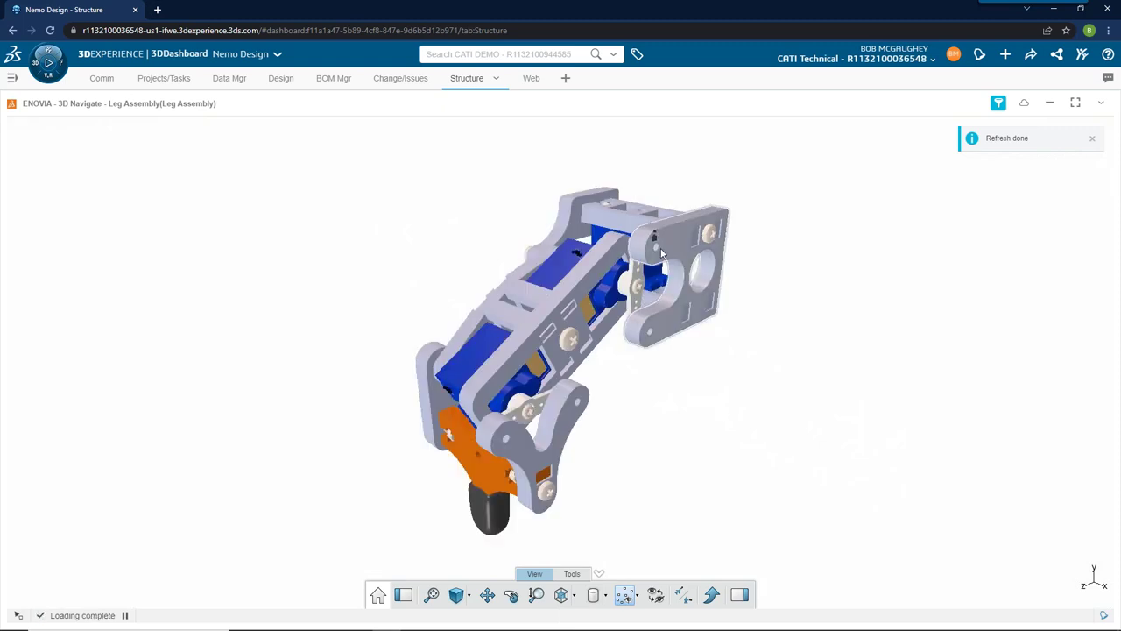
- Show both widgets again and highlight Hip Back Side and M3x13 Machine Screw in the Leg Assembly structure
click(1092, 138)
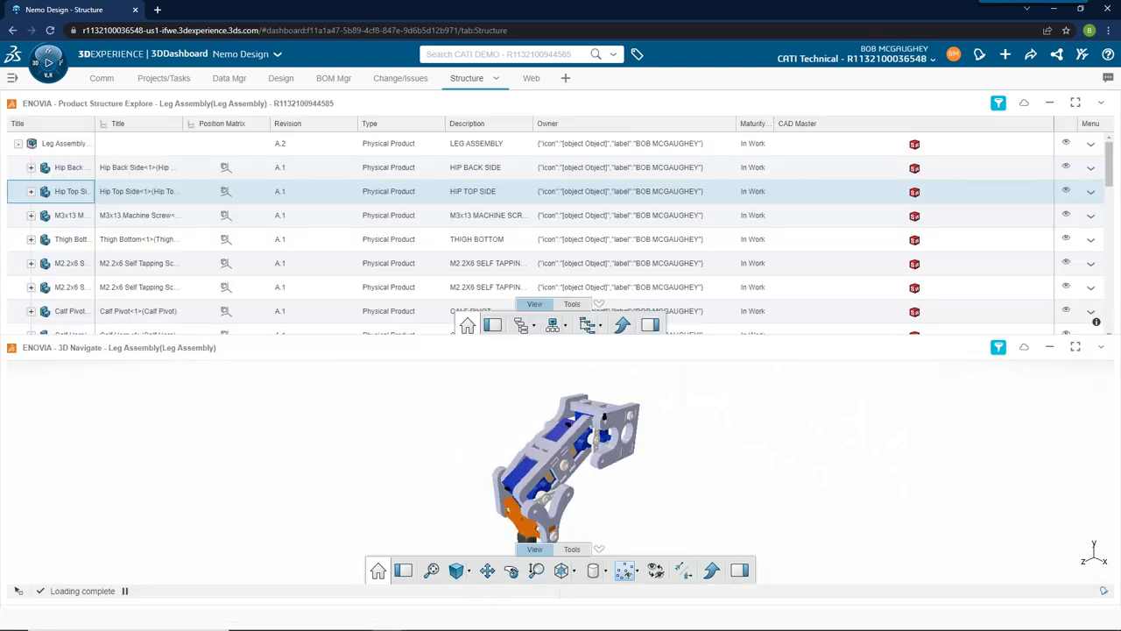
click(72, 171)
click(74, 216)
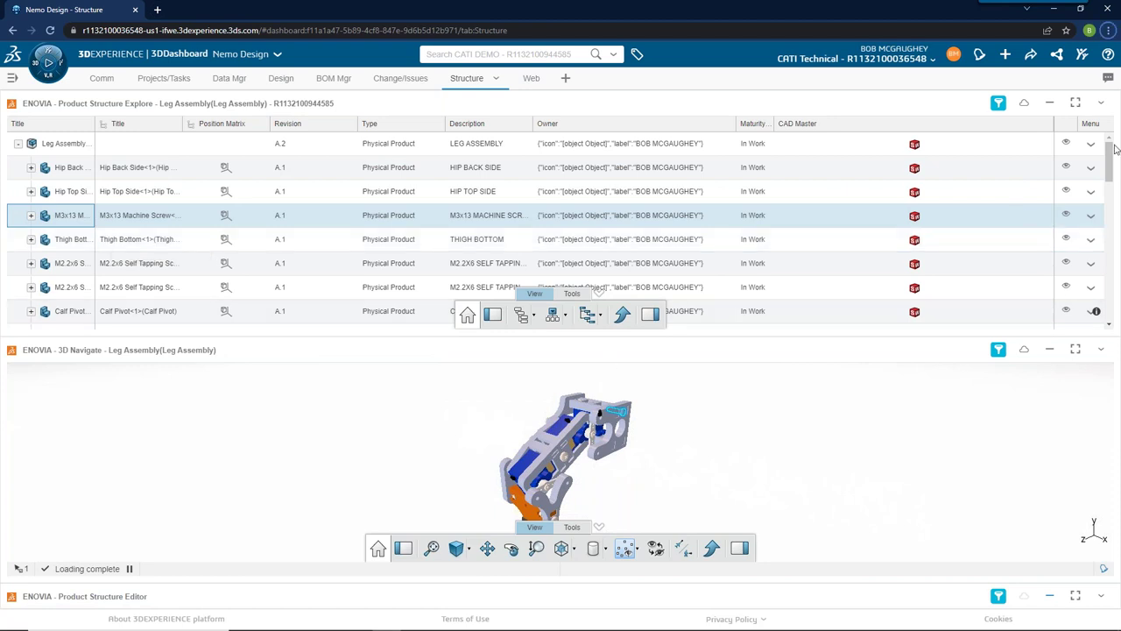
click(227, 81)
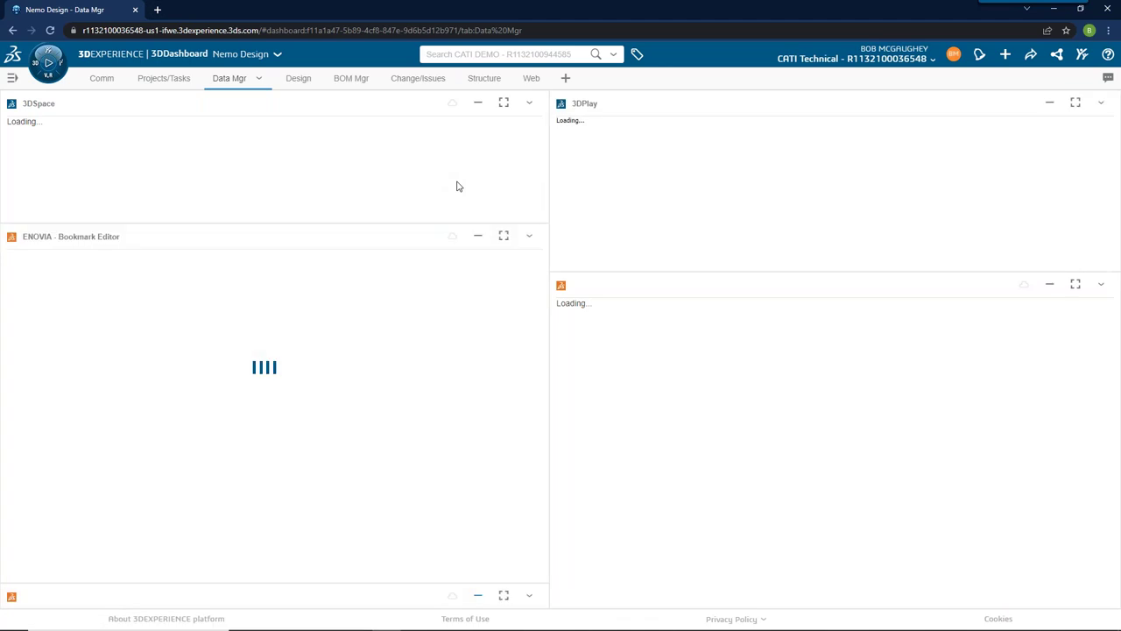
click(504, 239)
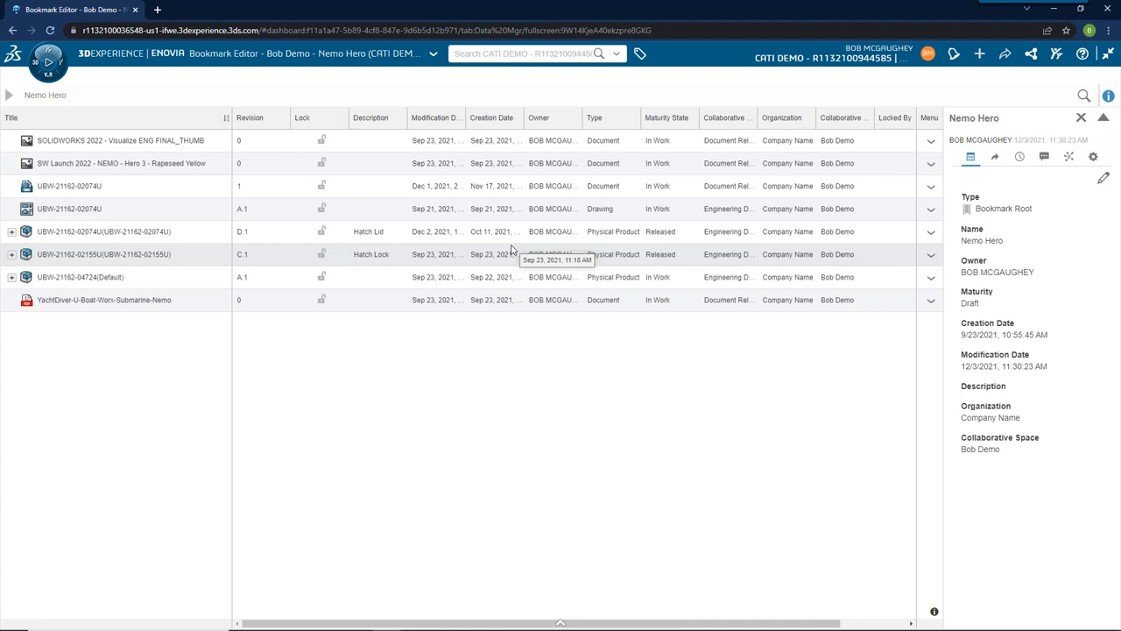
click(59, 195)
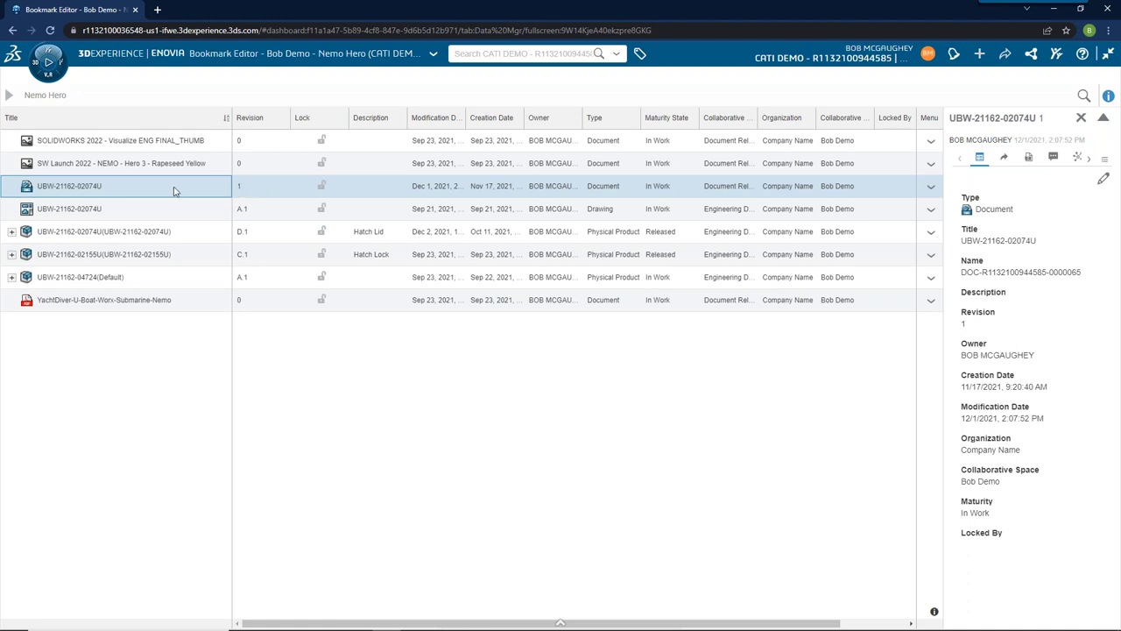
right_click(155, 186)
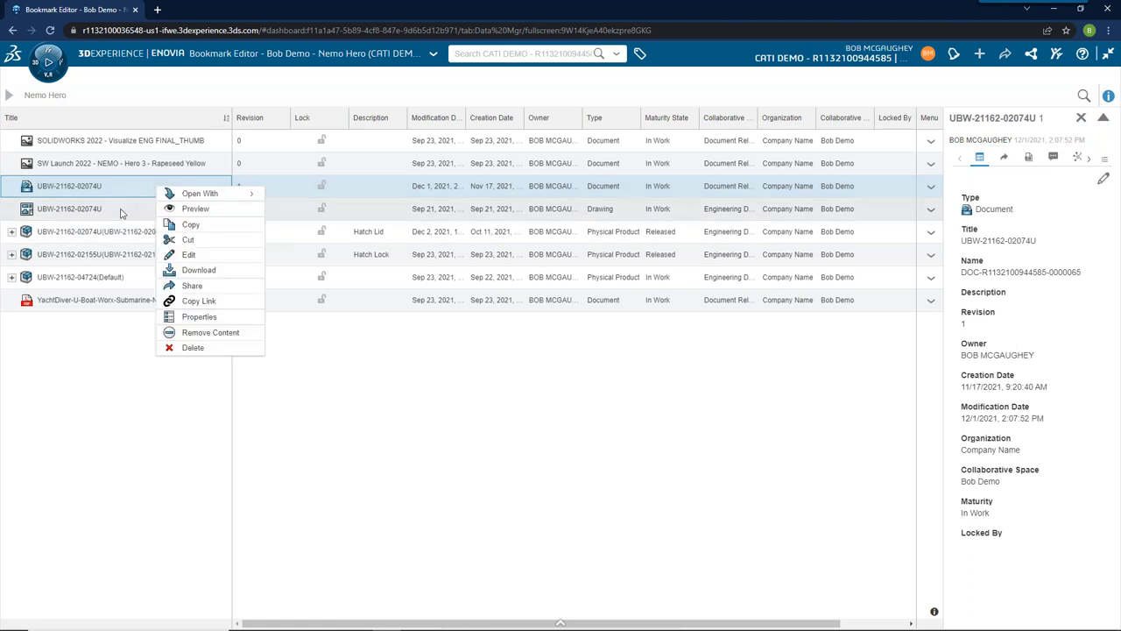
click(221, 268)
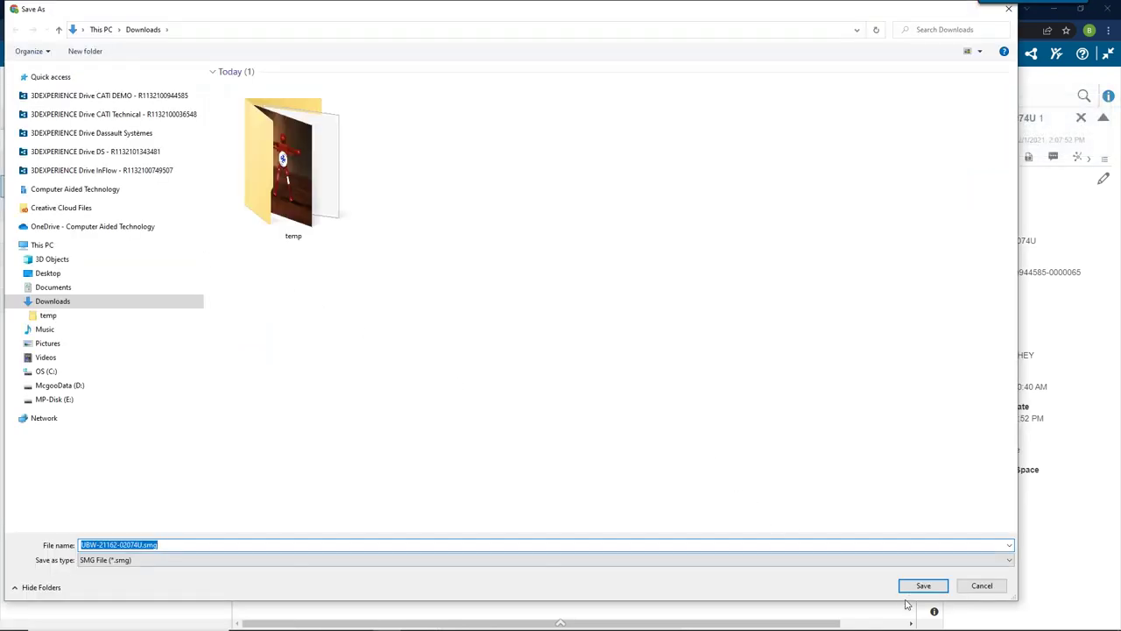
click(924, 585)
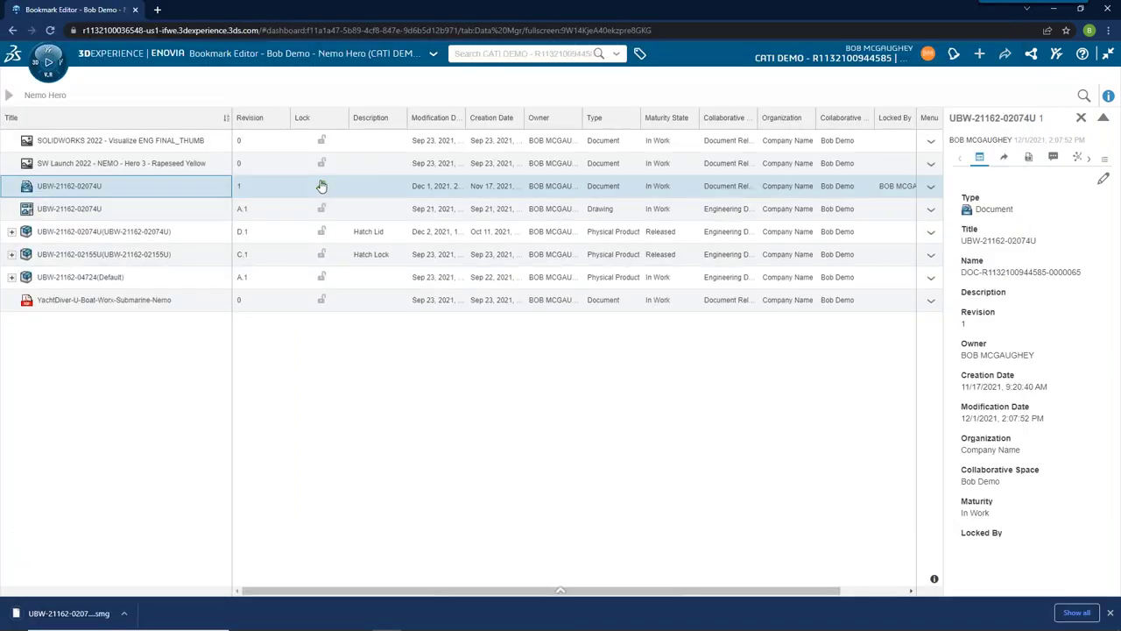
click(124, 613)
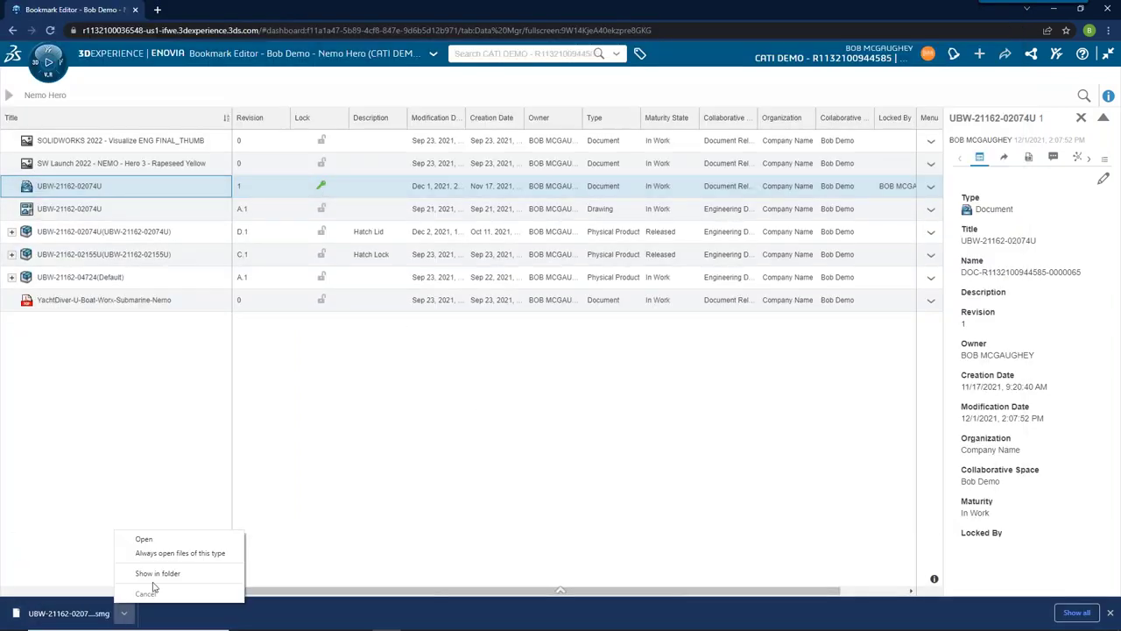
click(165, 575)
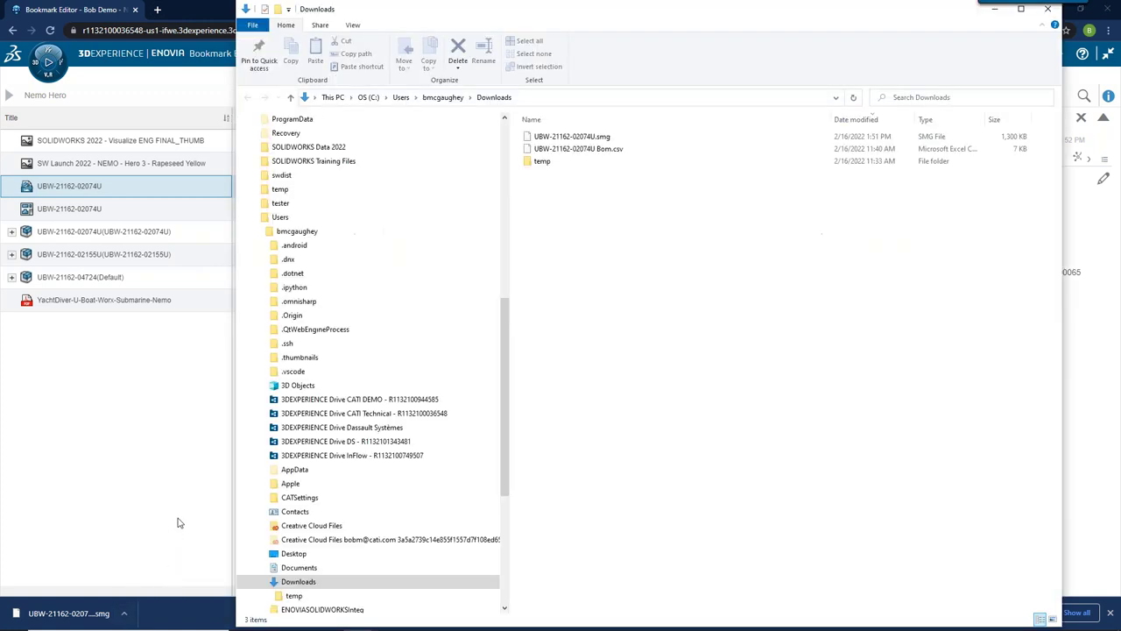
right_click(593, 140)
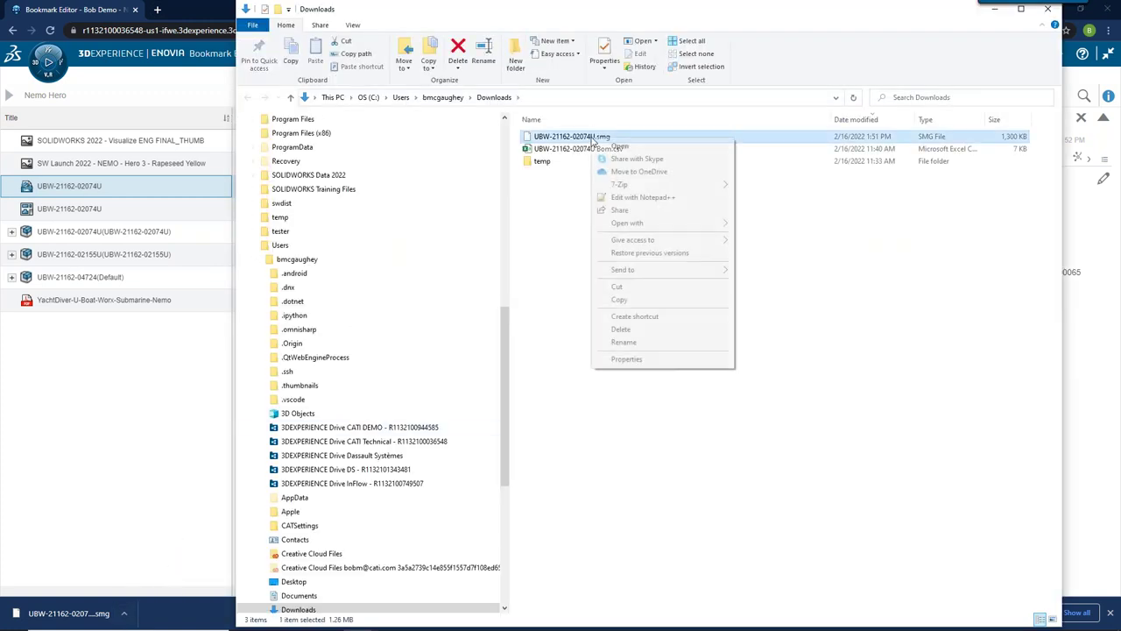
click(552, 276)
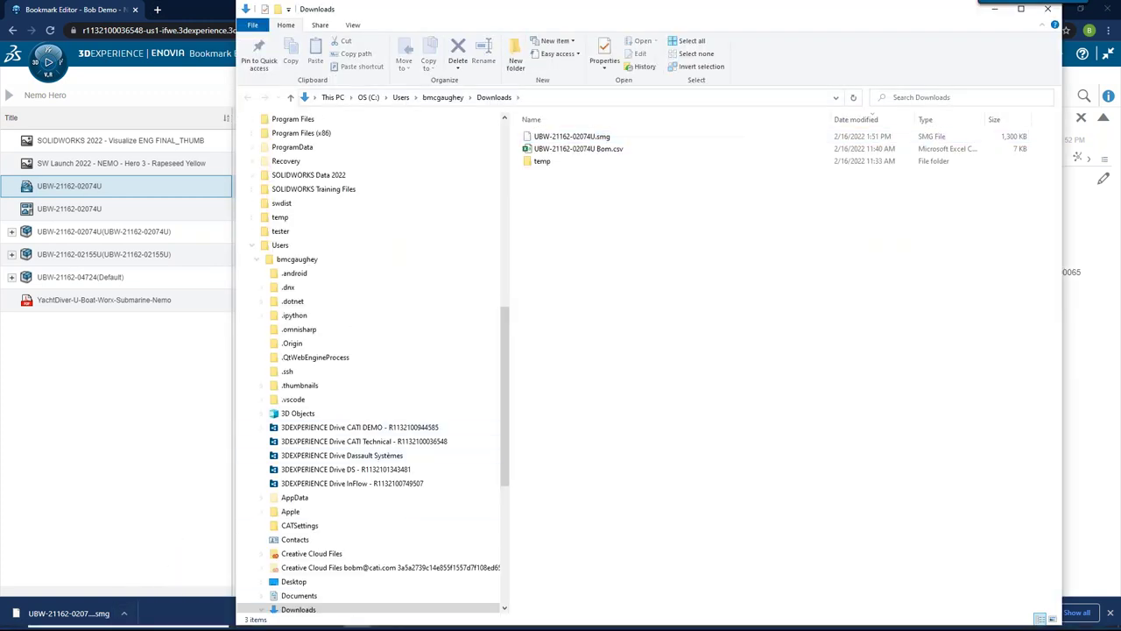
click(127, 619)
text(comp)
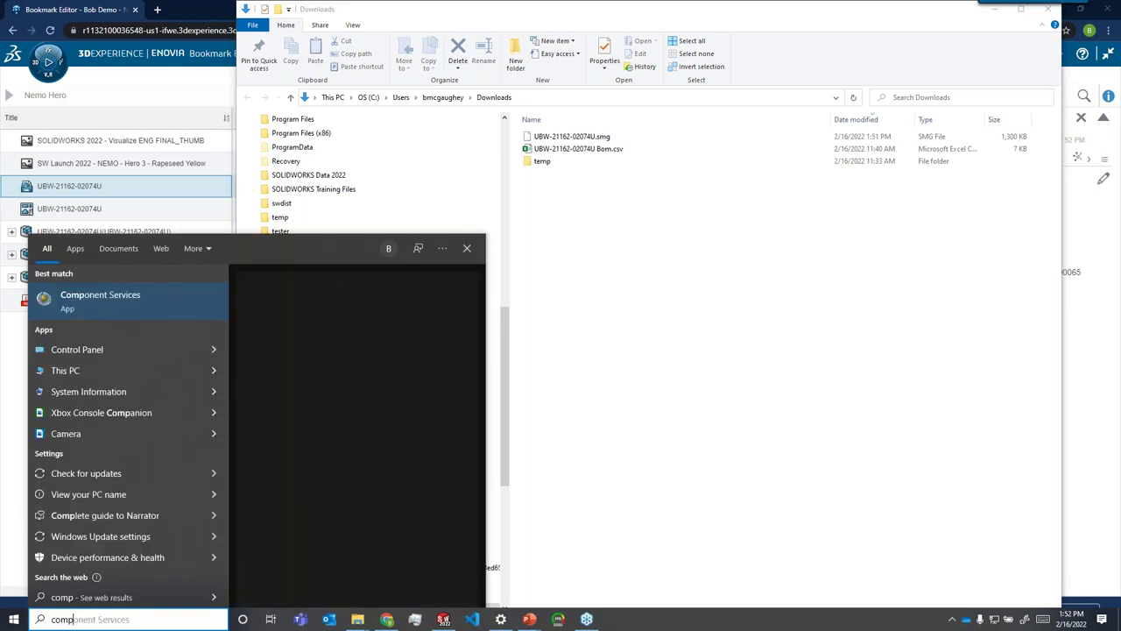
text(oser)
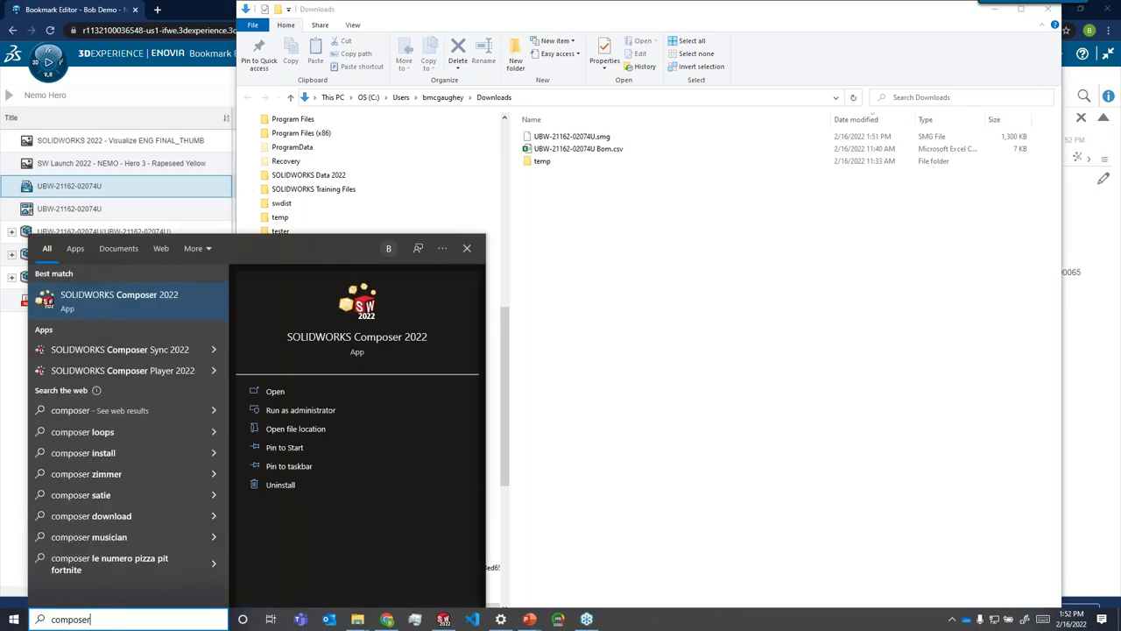
click(641, 316)
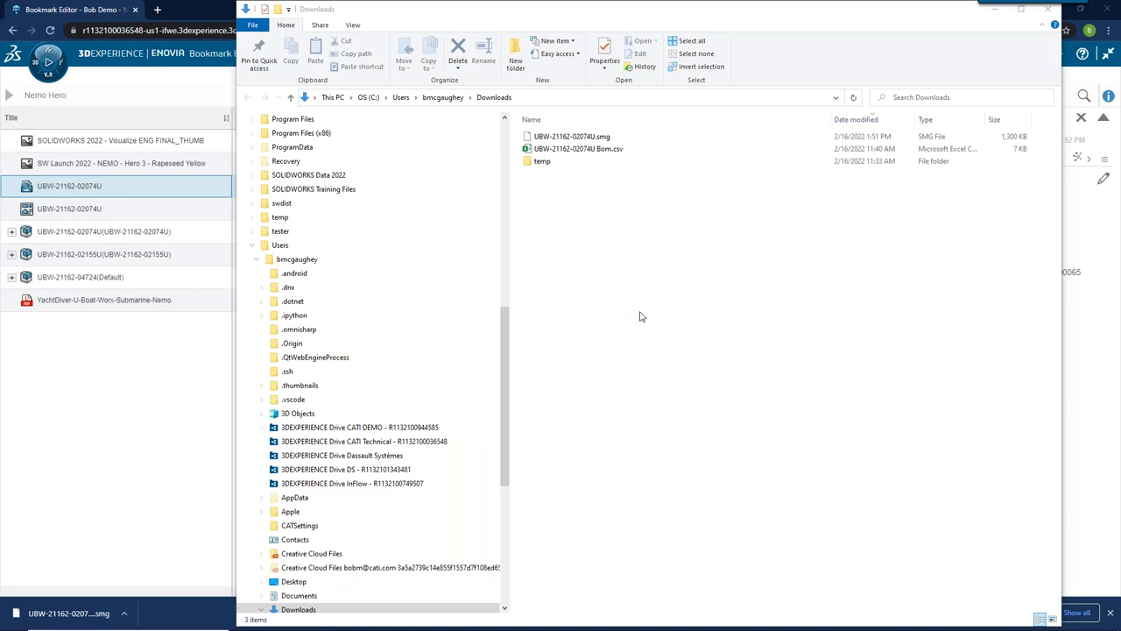
double_click(572, 138)
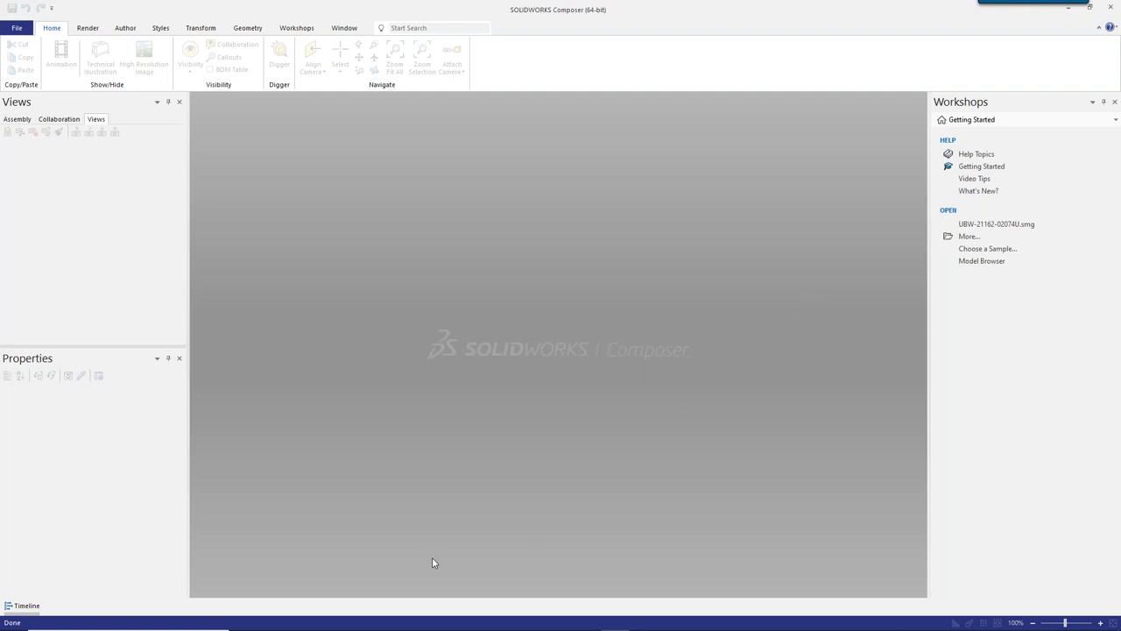
key(alt+Tab)
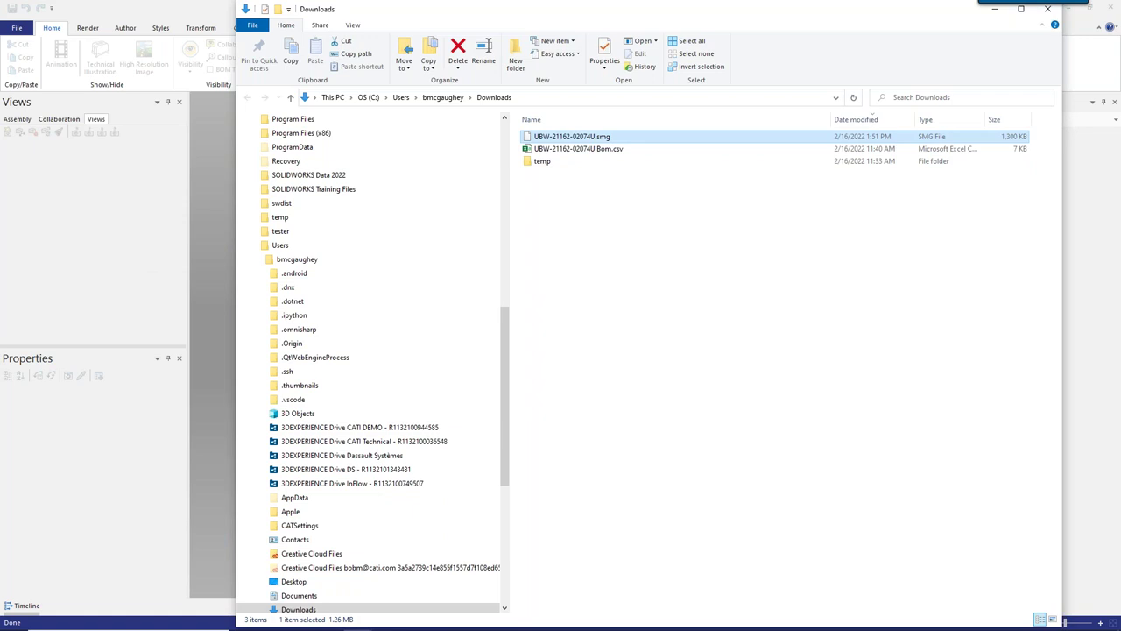
key(alt+Tab)
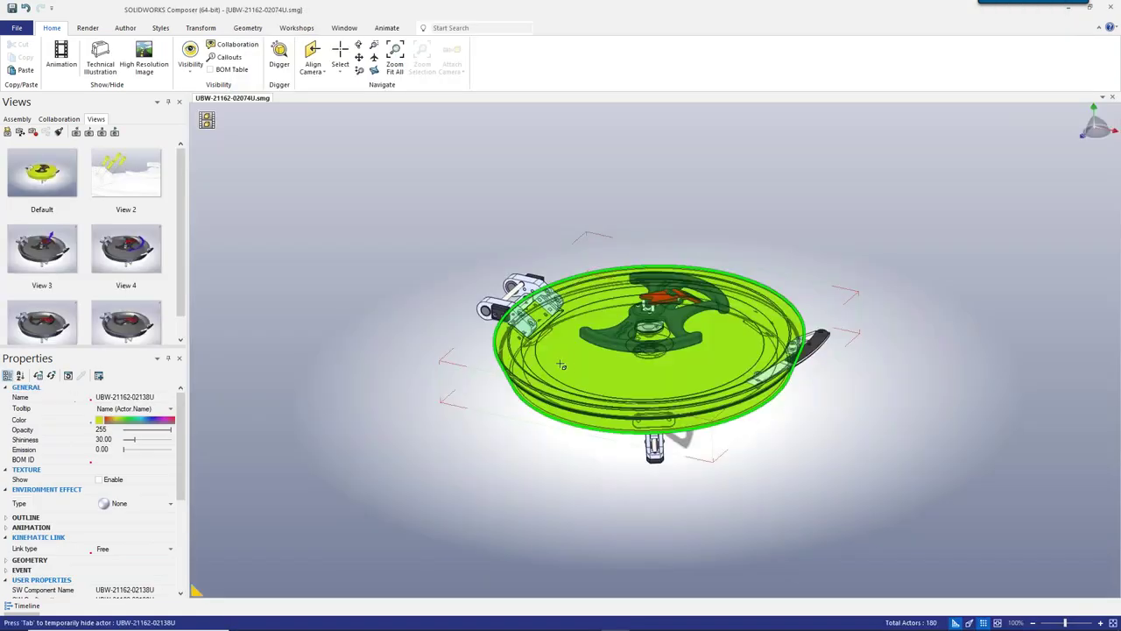
- Recolor the large round hatch lid green and update the Default view with the change
click(103, 419)
click(596, 233)
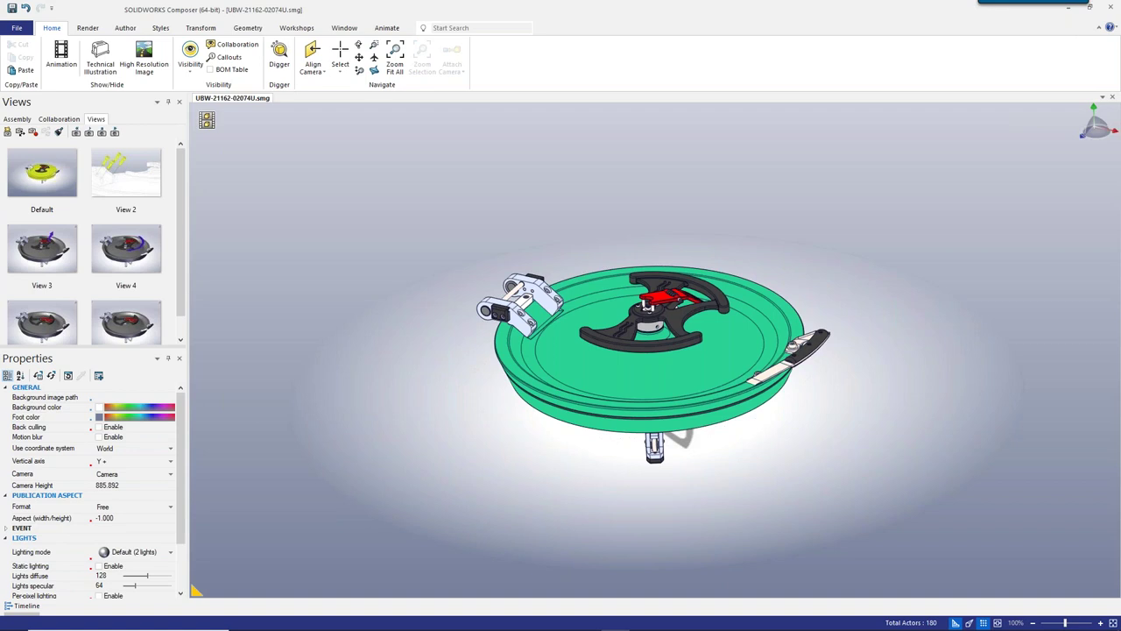
right_click(41, 171)
click(45, 178)
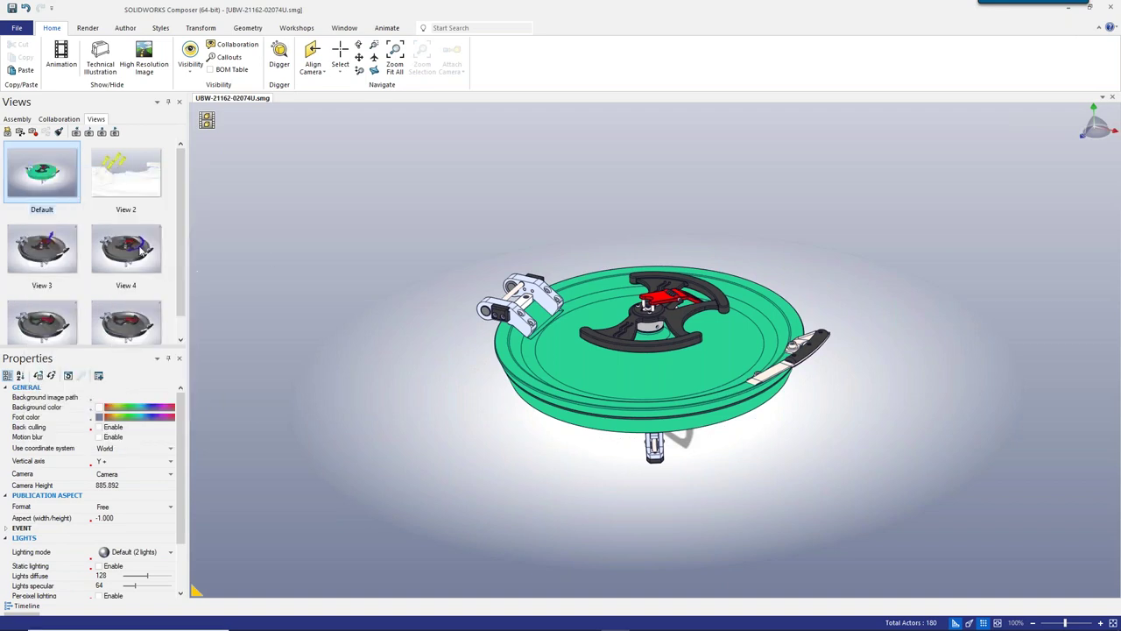
- Update View 3 through View 6 with the selected lid's green color and save the Composer file
click(677, 344)
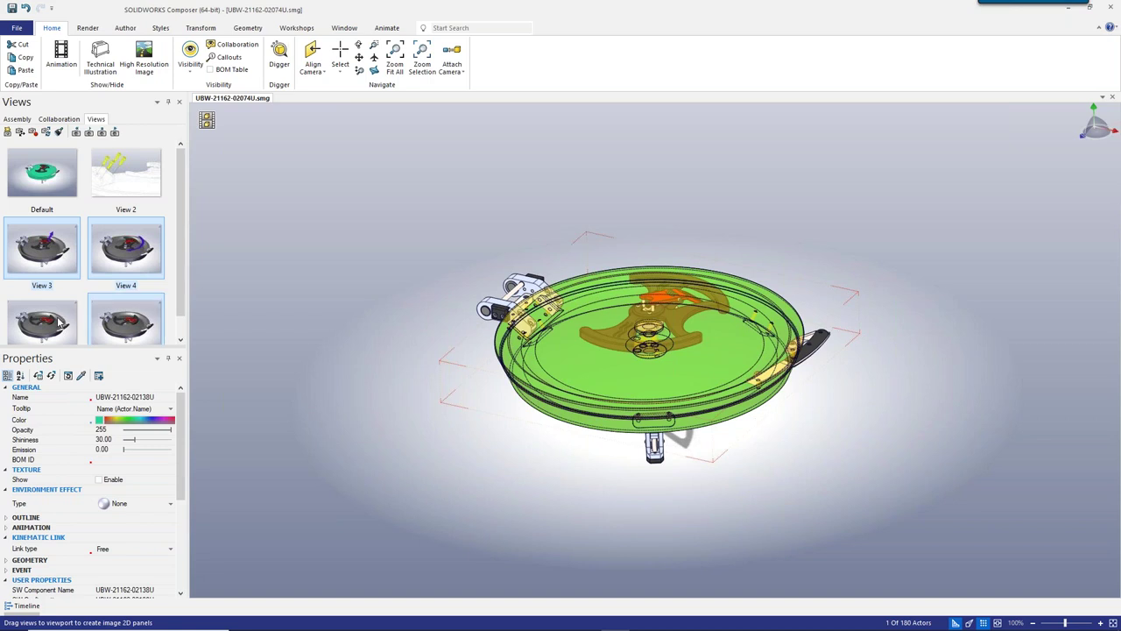
scroll(167, 300, down, 1)
right_click(113, 301)
click(163, 322)
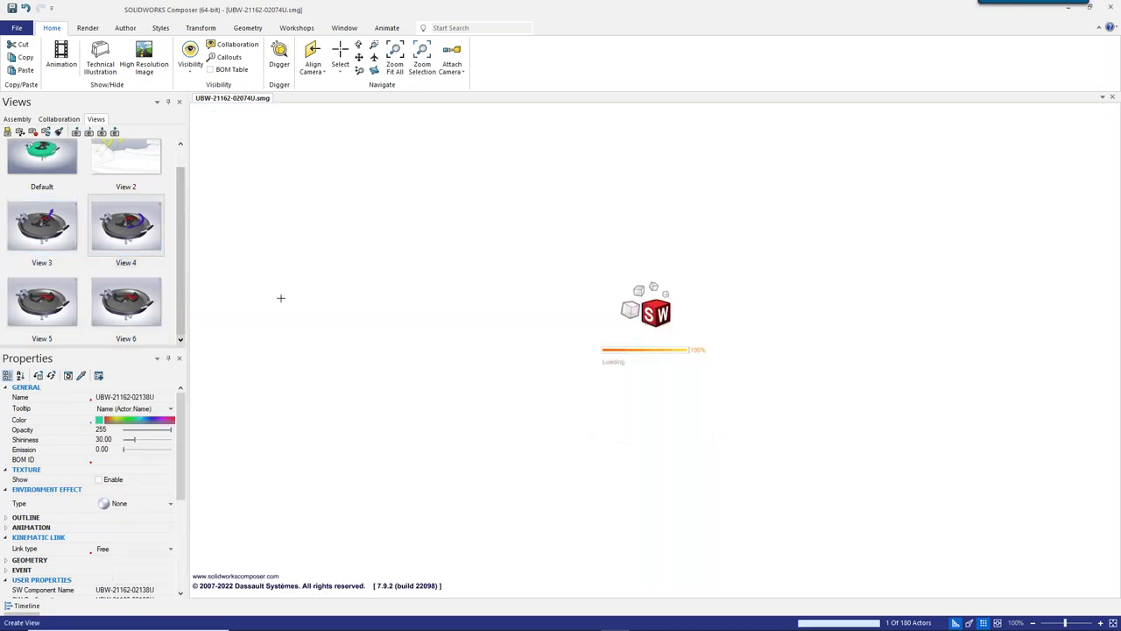
click(315, 290)
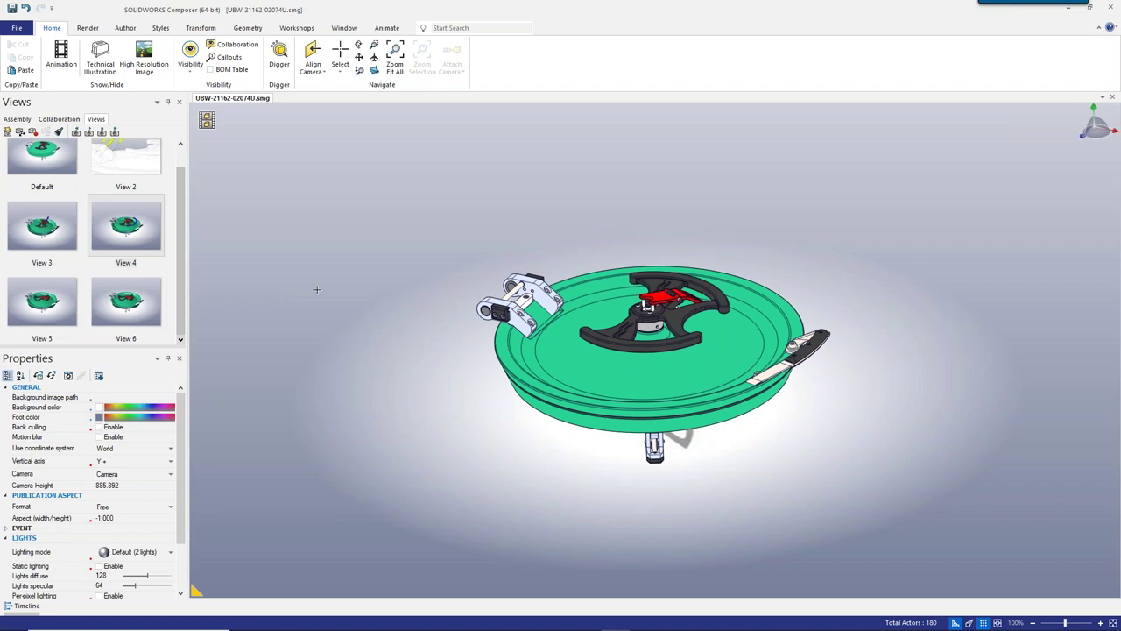
click(12, 8)
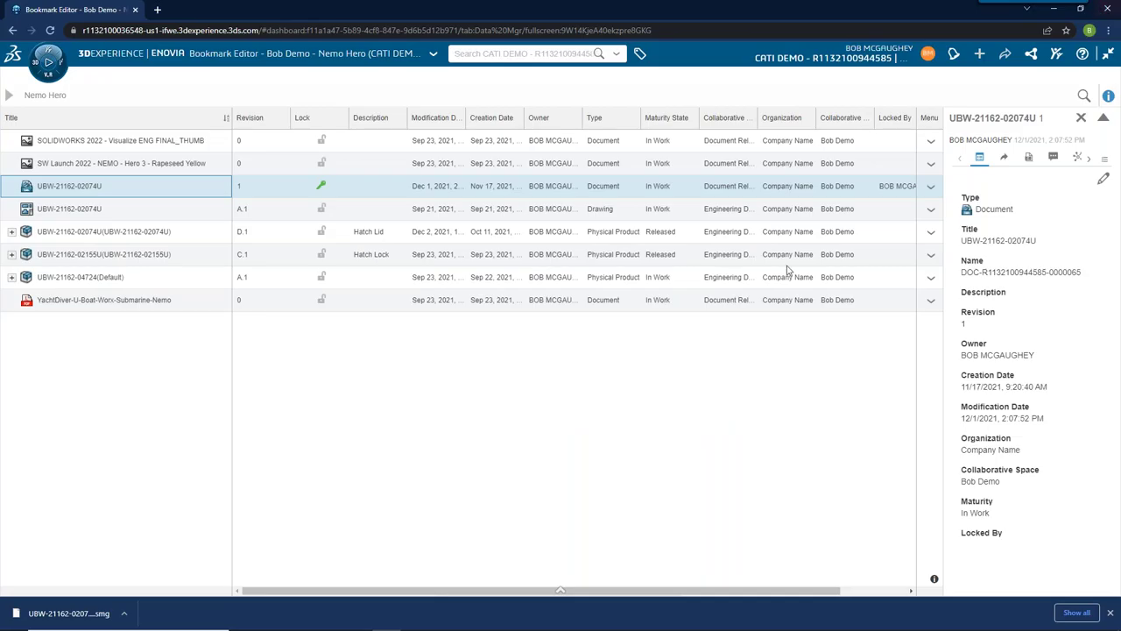
right_click(85, 191)
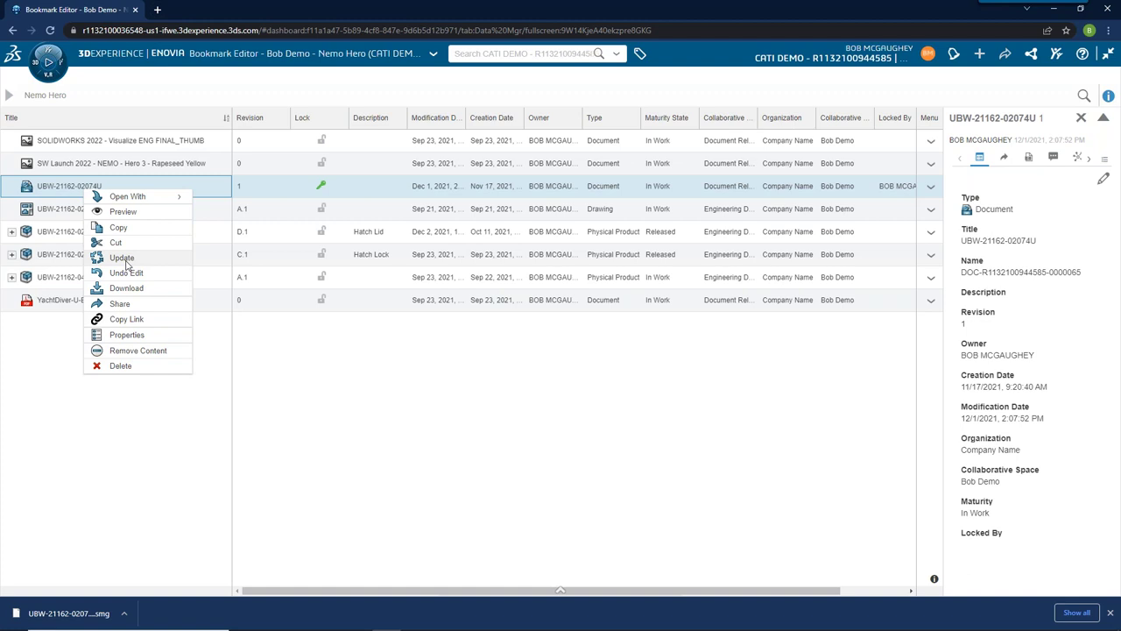
click(123, 258)
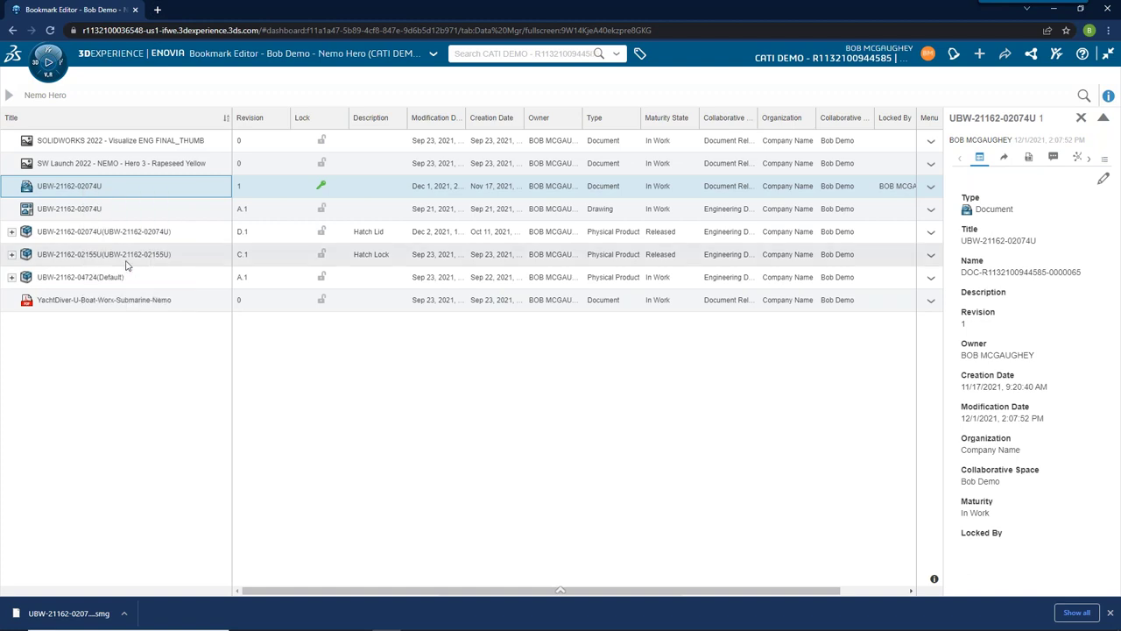
click(314, 293)
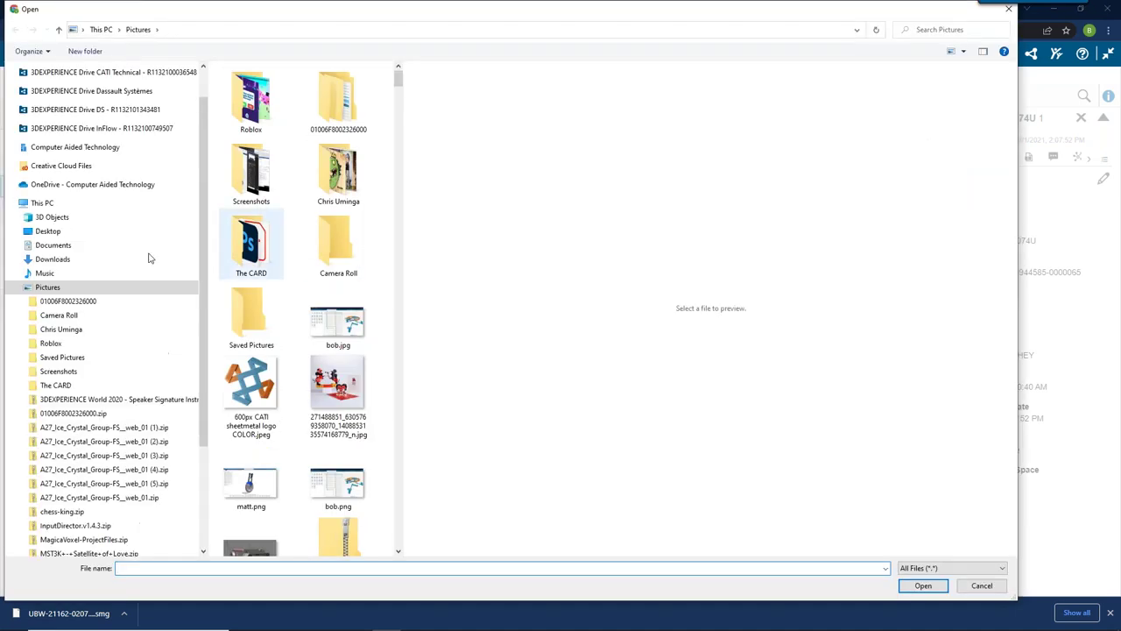
click(56, 261)
click(298, 159)
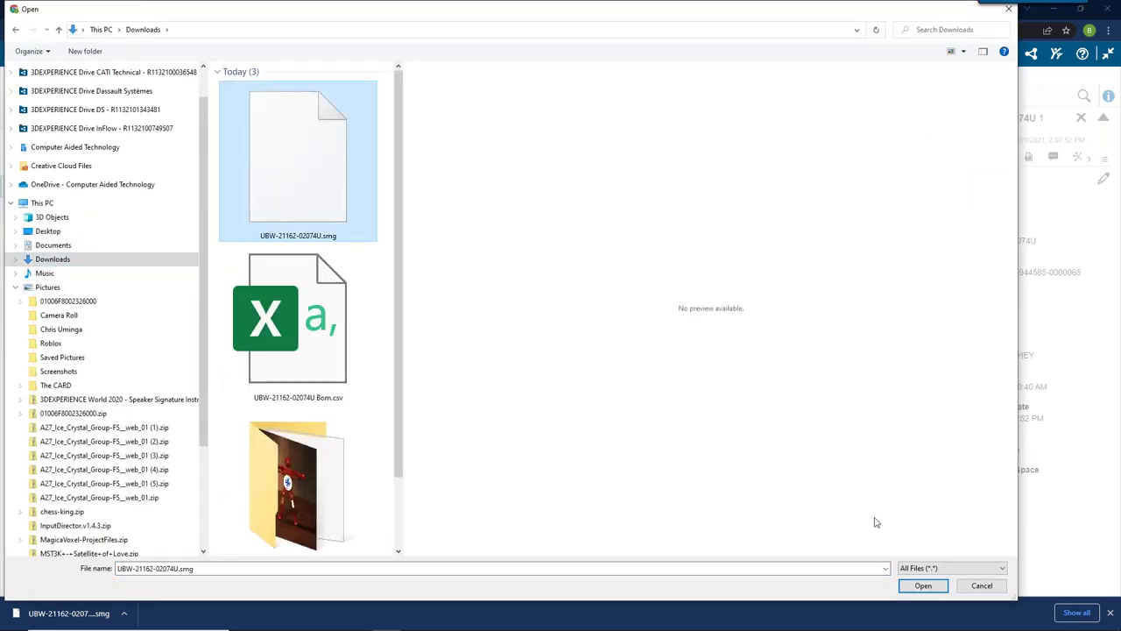
click(920, 585)
click(308, 338)
text(change colors)
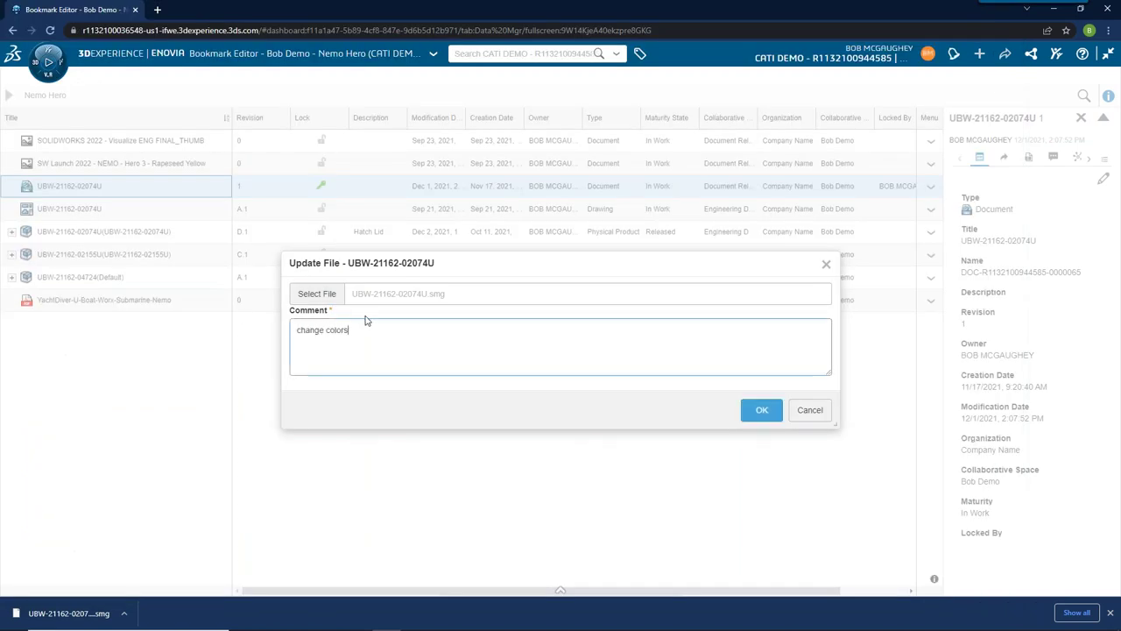
click(762, 410)
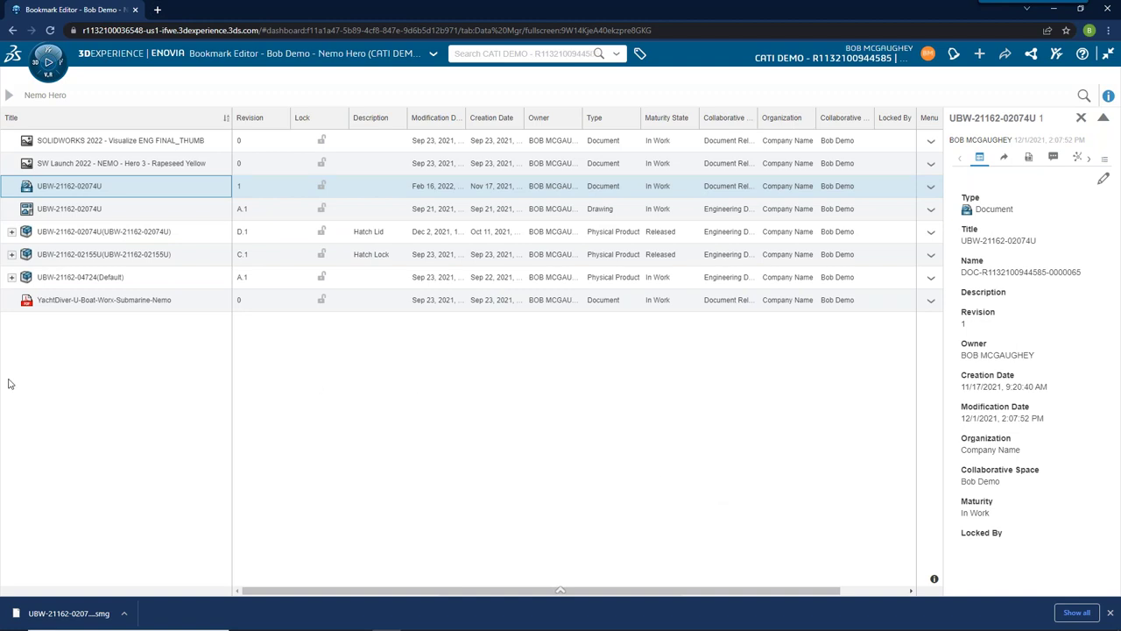
click(347, 450)
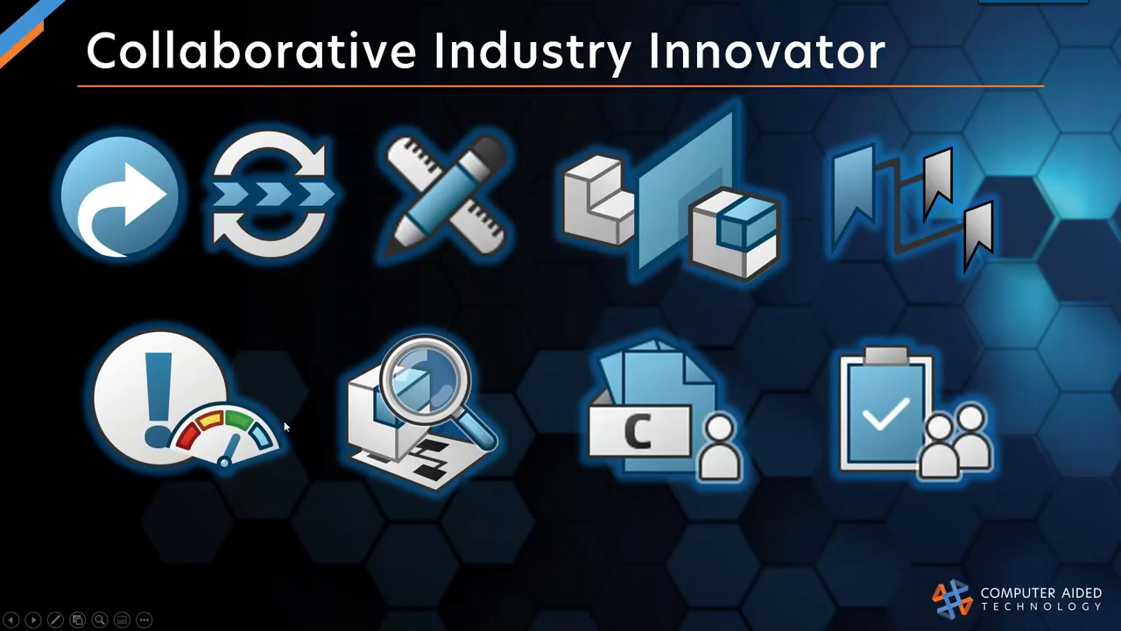
- Return from the slides to the browser, restore Bookmark Editor to its dashboard size and switch to the CATI DEMO platform
key(alt+Tab)
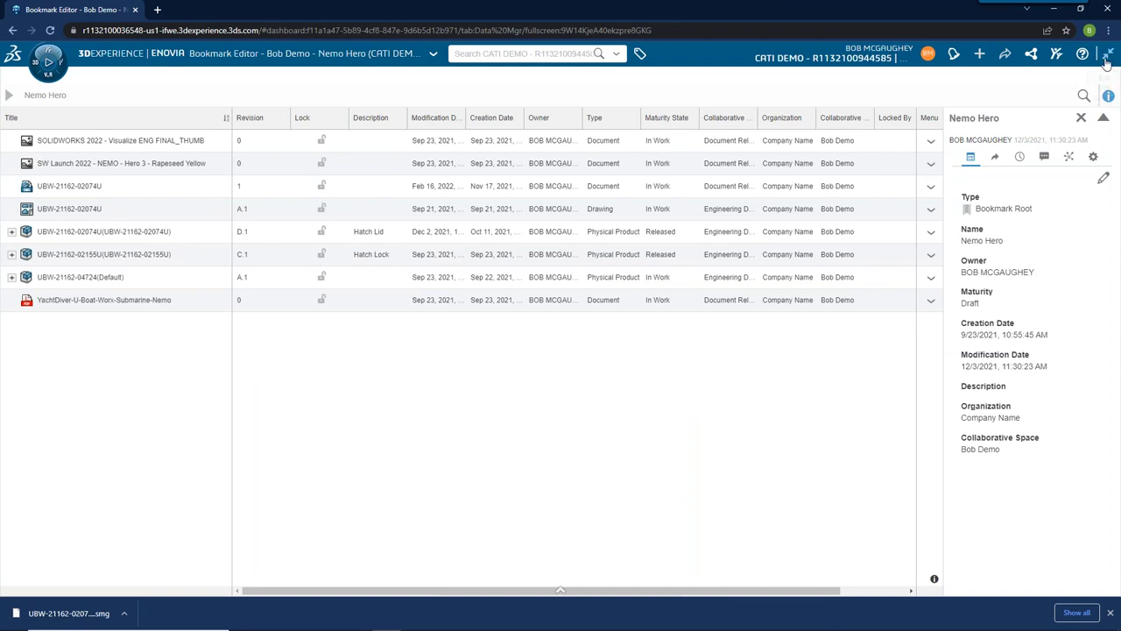
click(1107, 57)
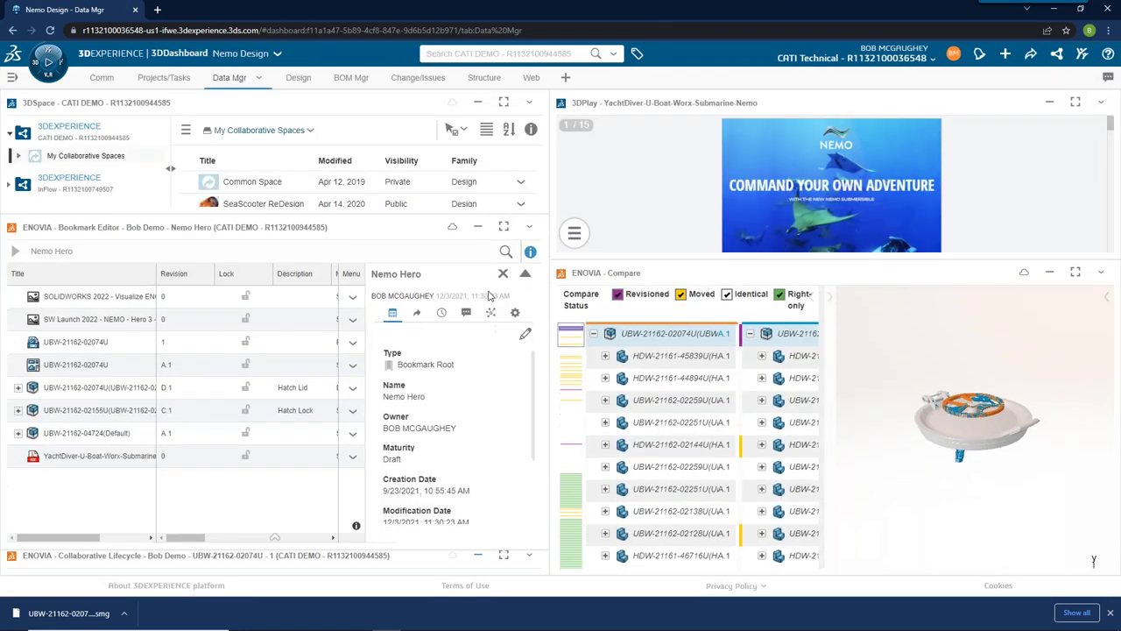
click(934, 60)
click(892, 78)
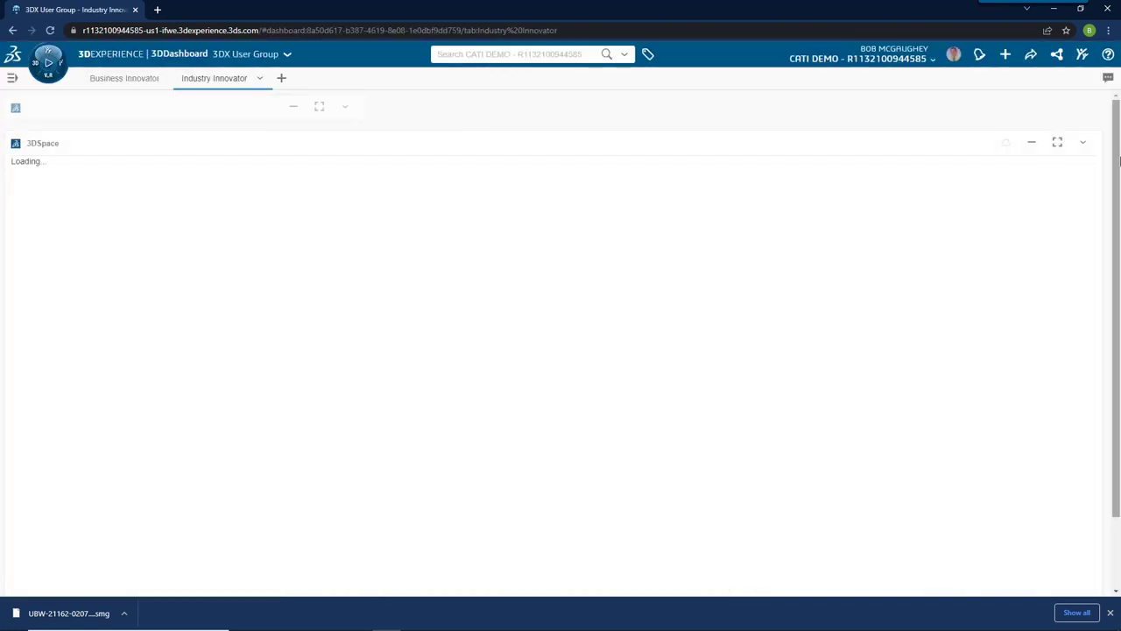
- Collapse the 3DSpace widget, find 3D Markup among the apps with a "3d" search, and add it to the Industry Innovator dashboard at full size
click(1032, 142)
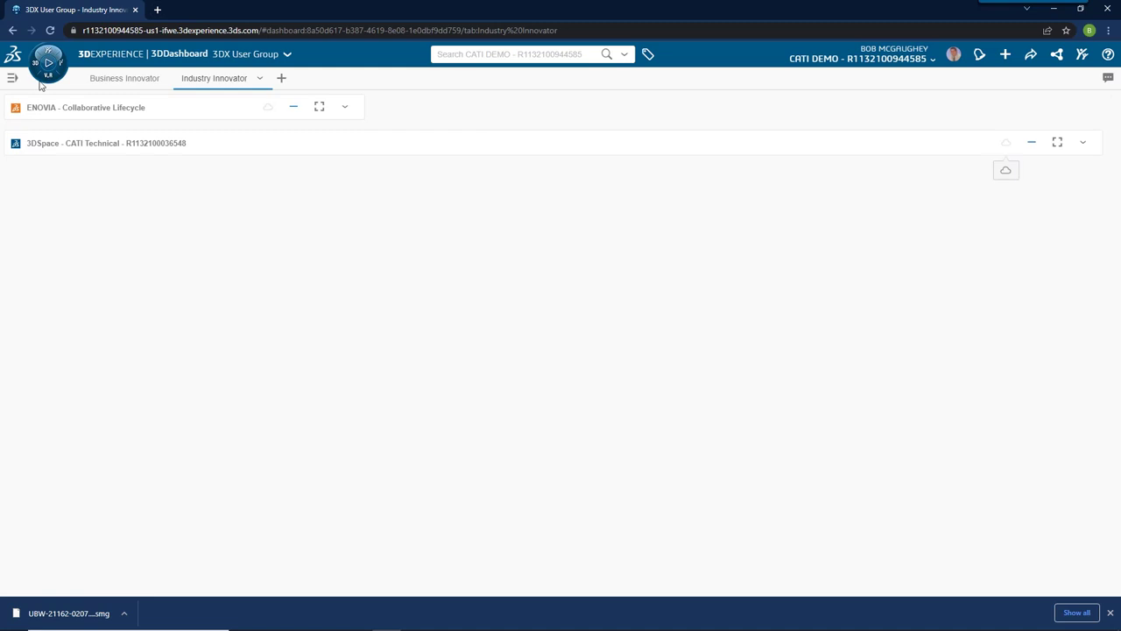
click(48, 61)
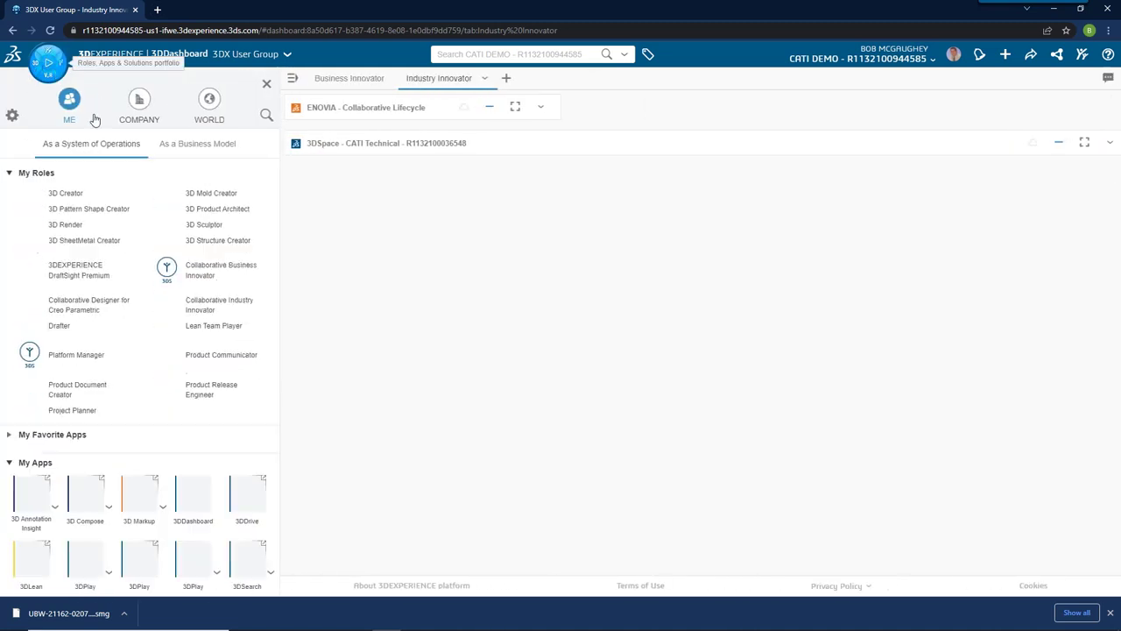
click(266, 115)
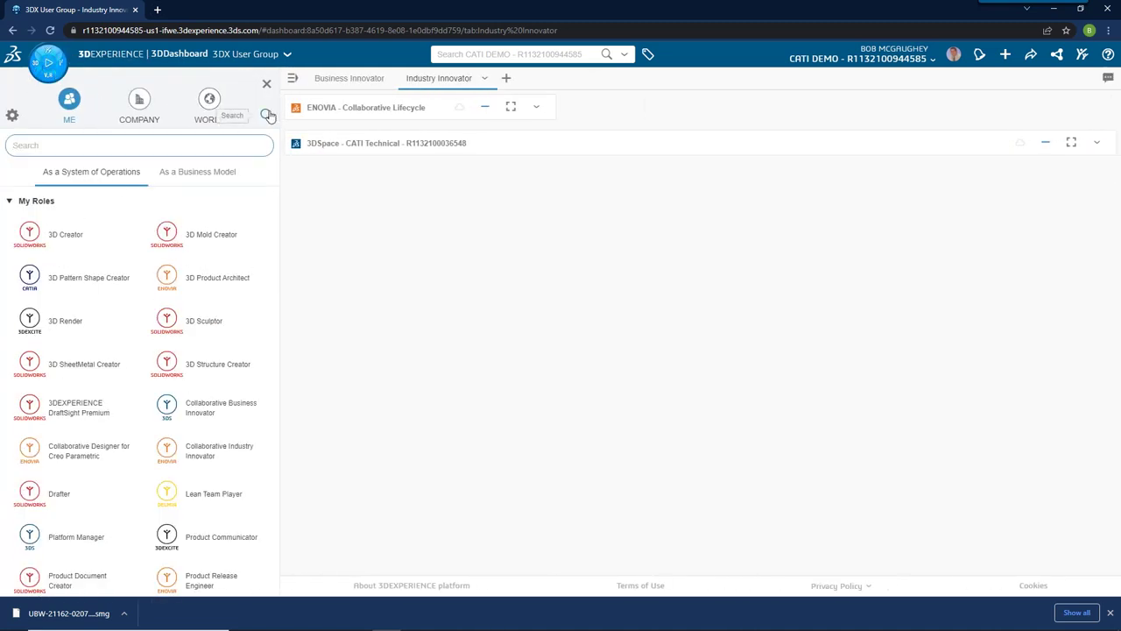
text(3d)
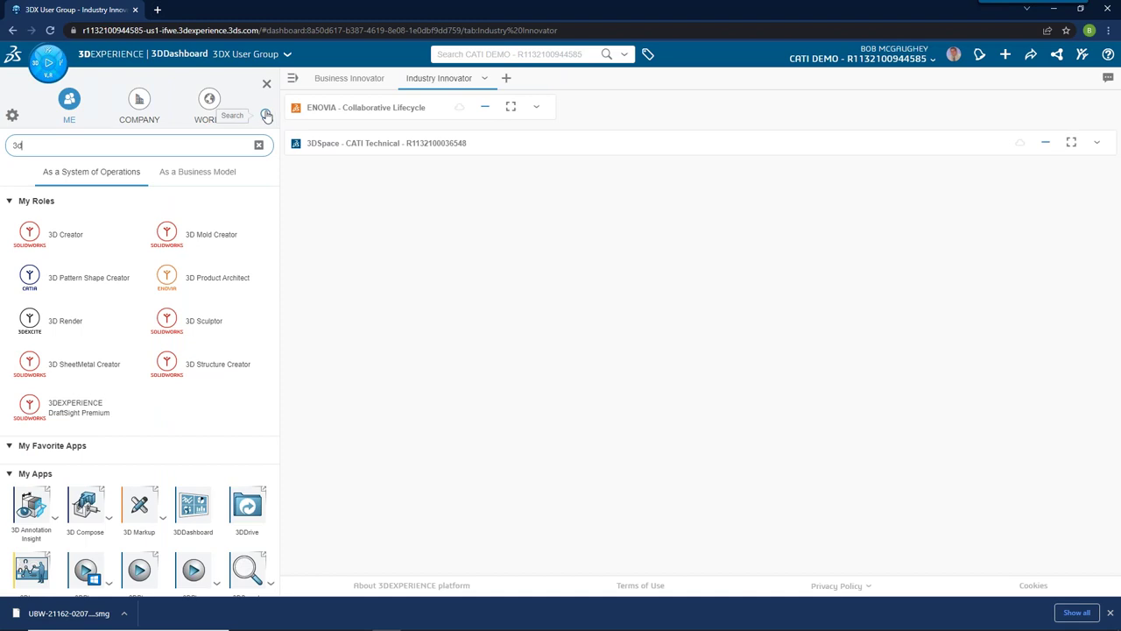
drag(140, 505, 408, 380)
click(266, 83)
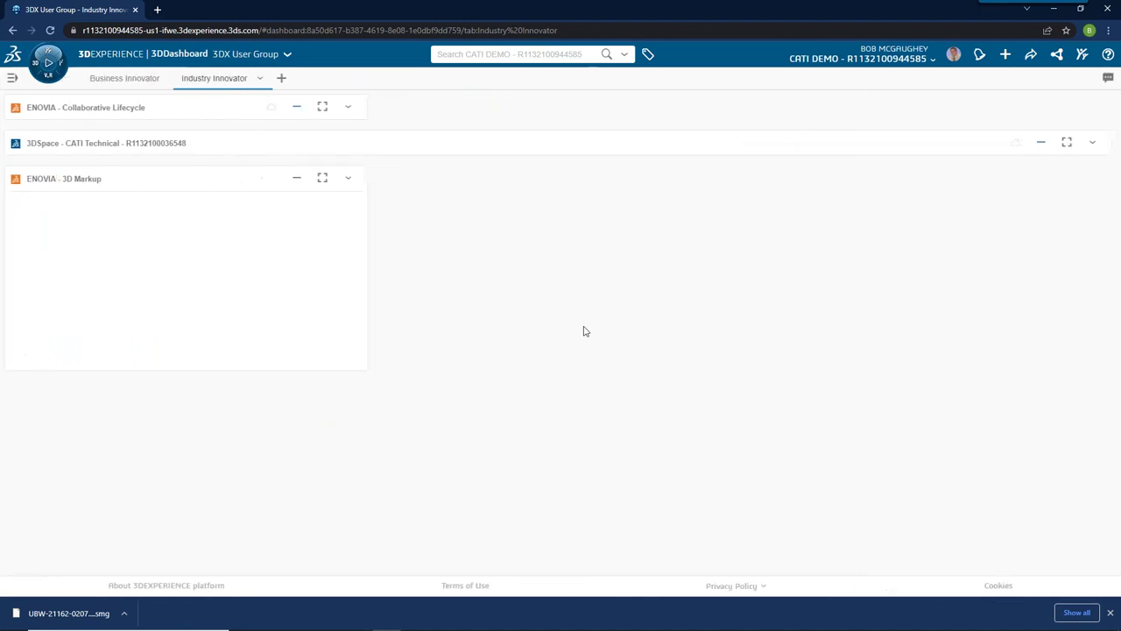
click(324, 178)
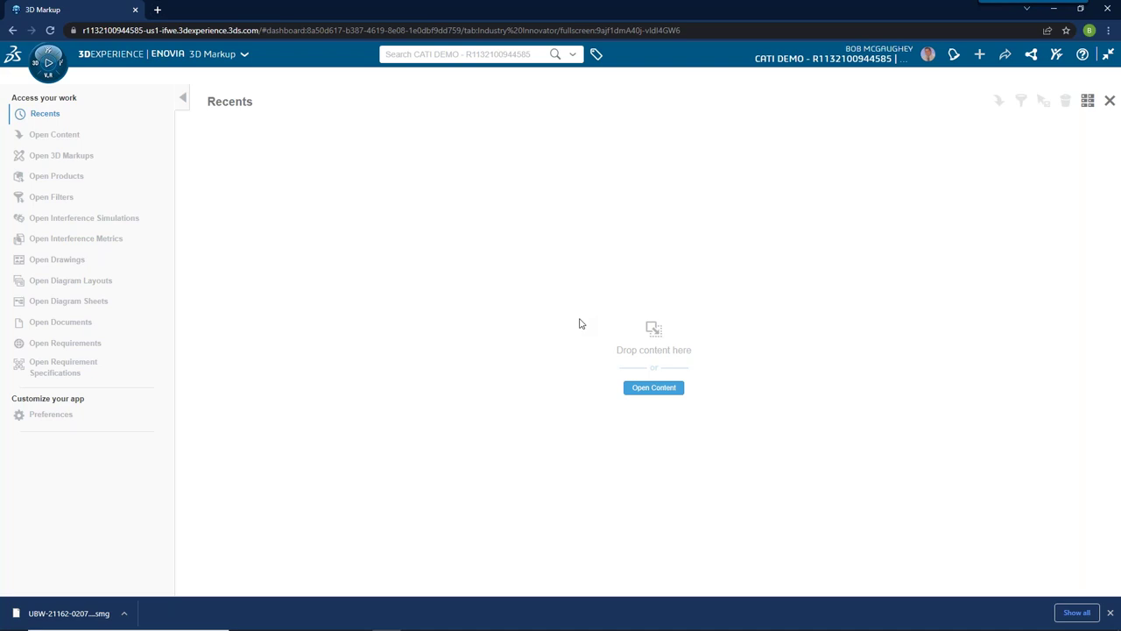
click(424, 55)
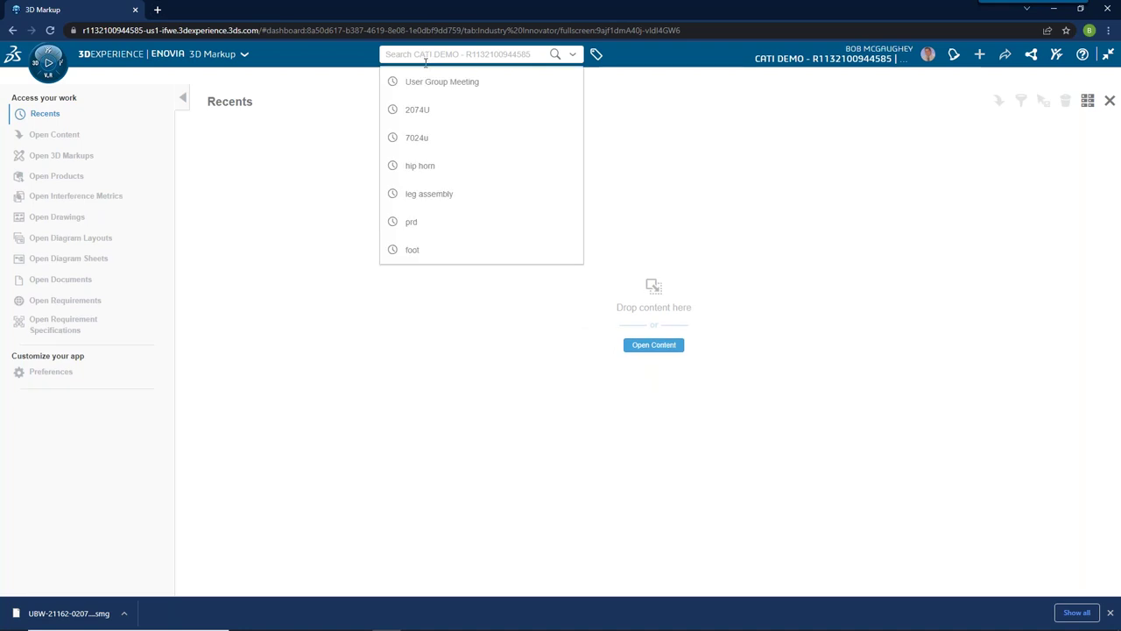
click(418, 112)
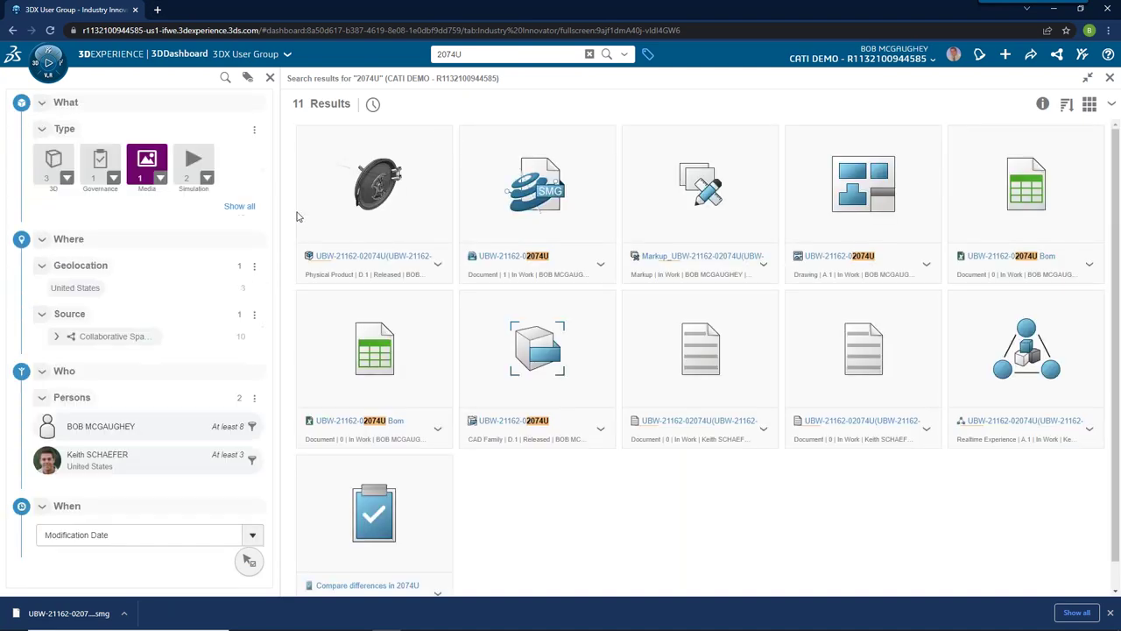
drag(374, 197, 246, 341)
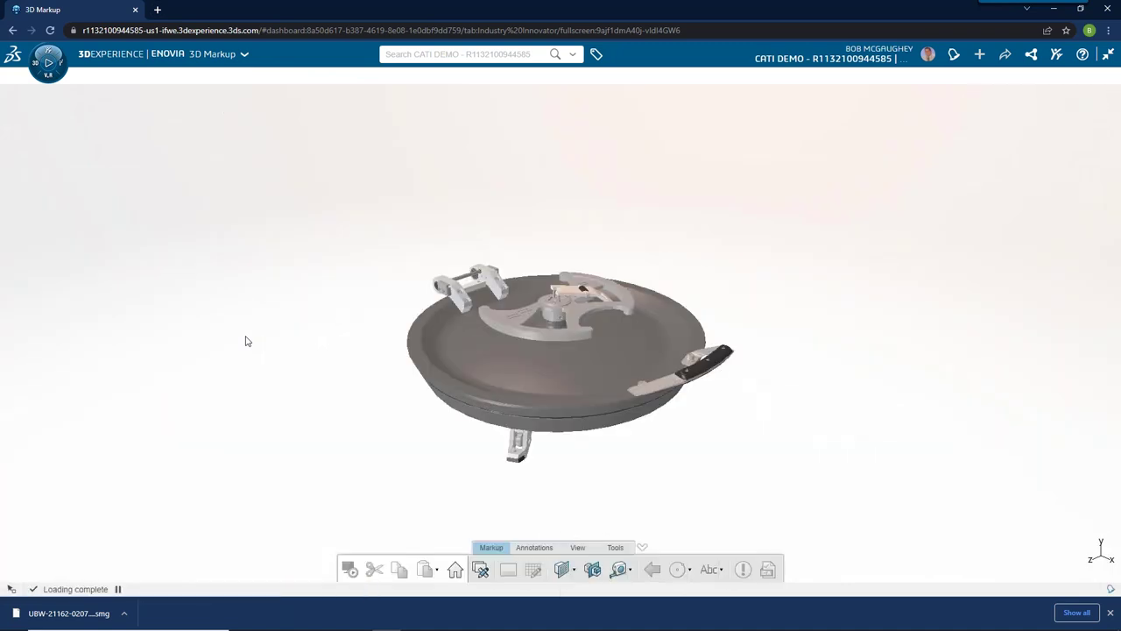
middle_drag(343, 278, 386, 289)
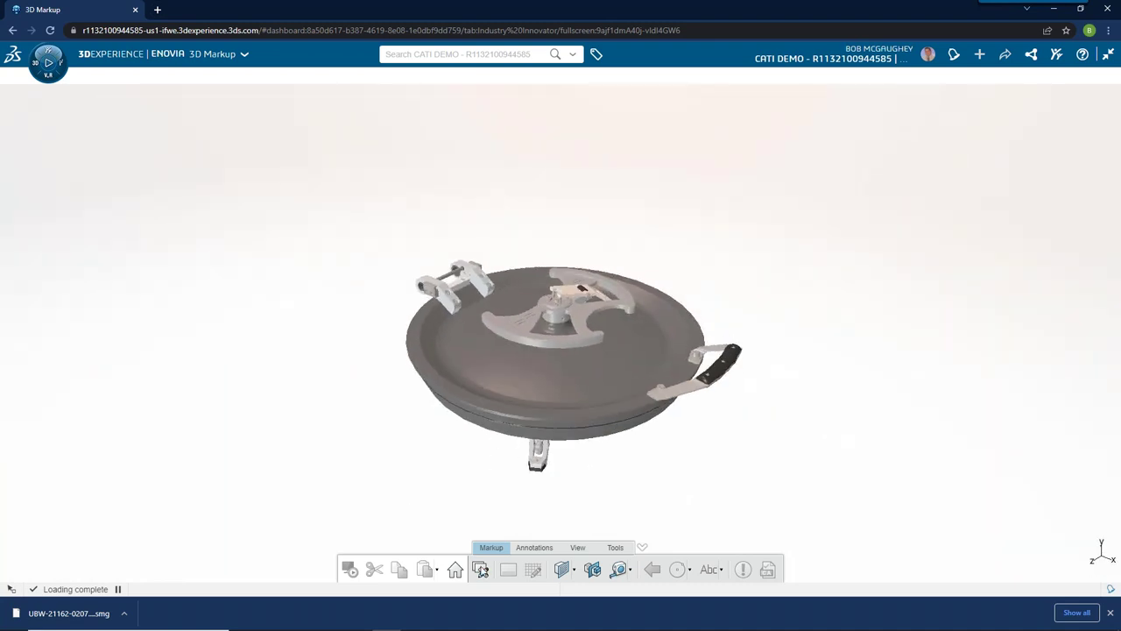
click(480, 569)
triple_click(640, 294)
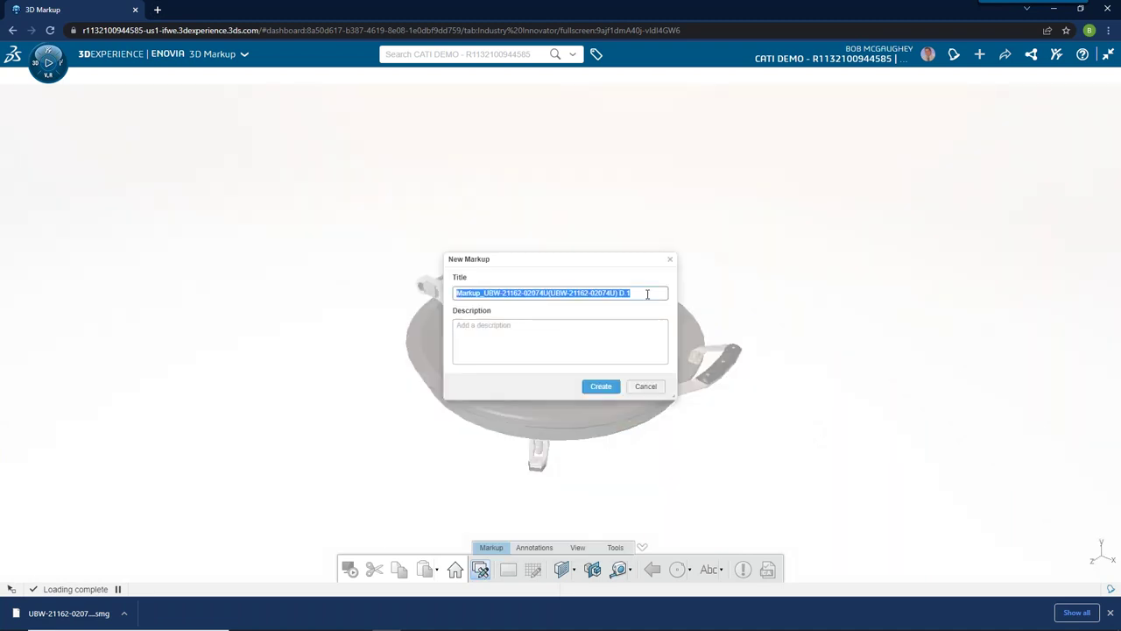
click(648, 295)
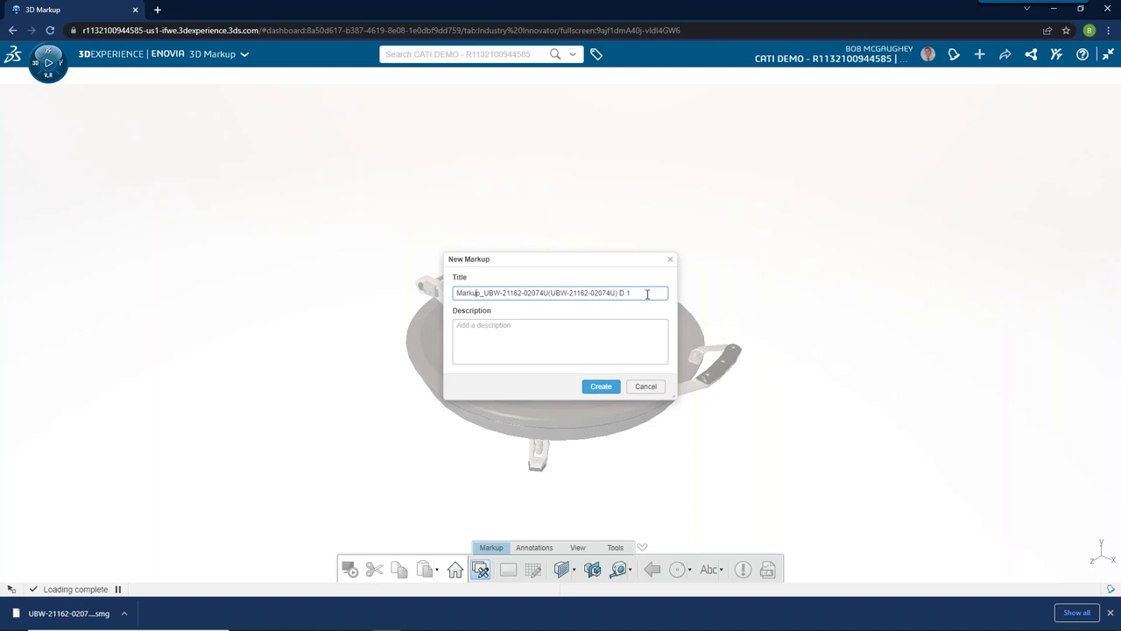
text(02)
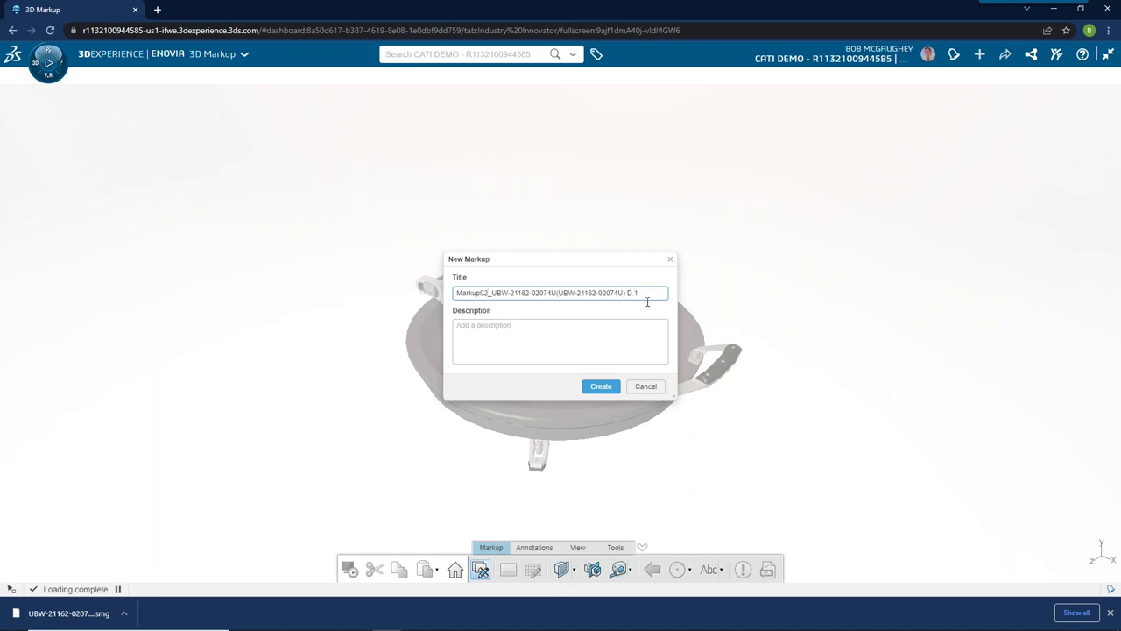
click(602, 392)
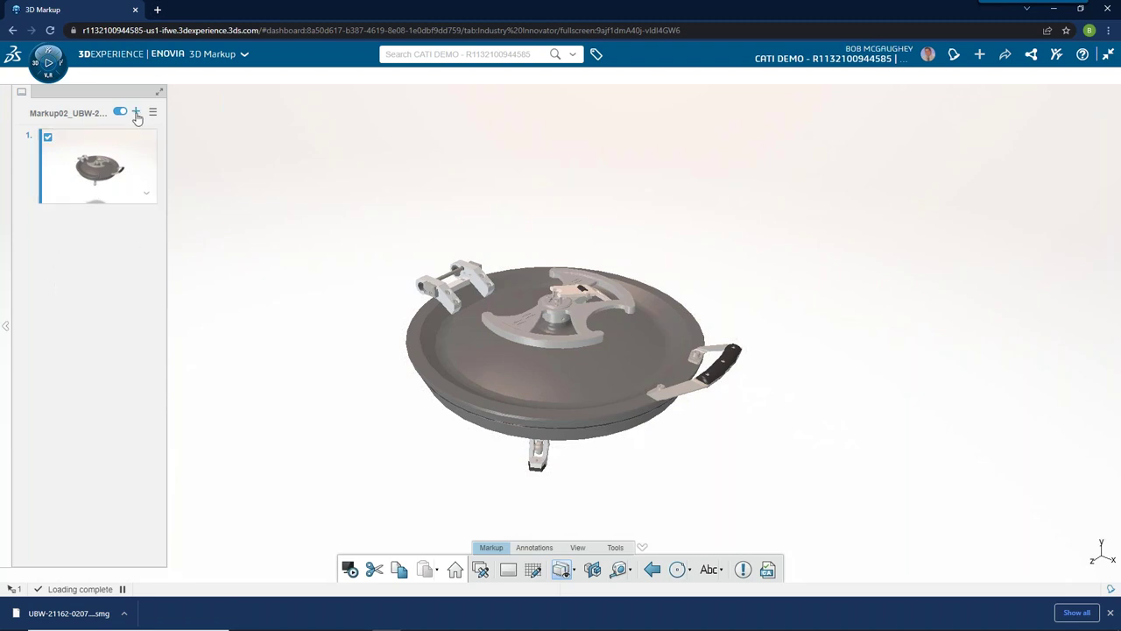
- Add a second slide to the markup and cut the hatch with a section plane shifted off its center
click(136, 113)
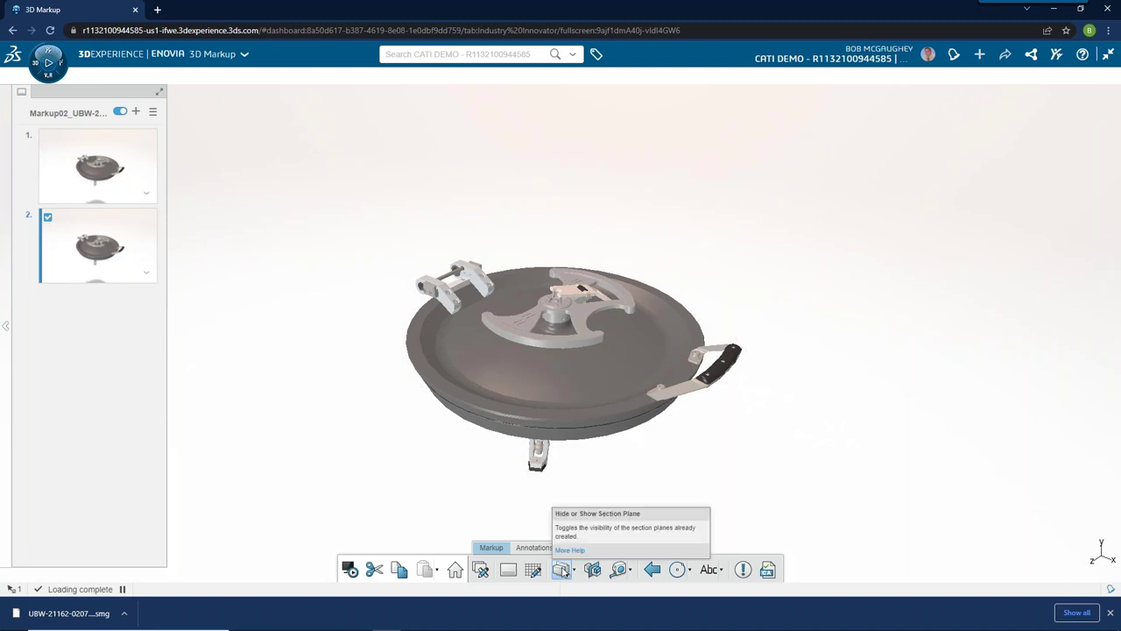
click(574, 571)
click(570, 522)
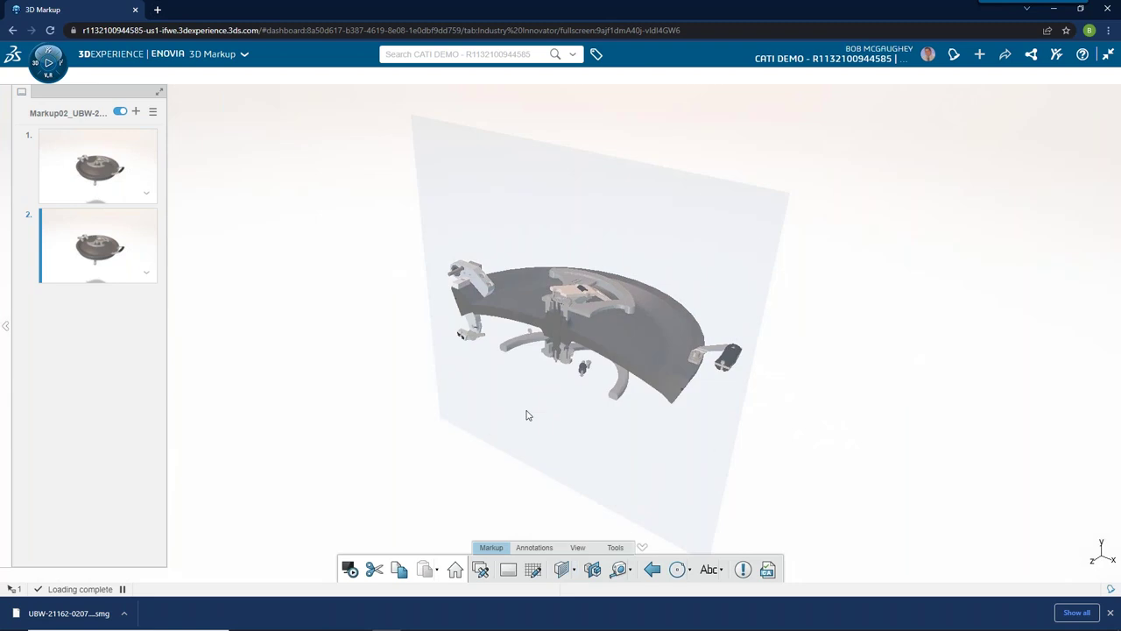
drag(547, 352, 512, 379)
click(935, 463)
- Draw a circle markup around the handwheel on the sectioned hatch
click(677, 569)
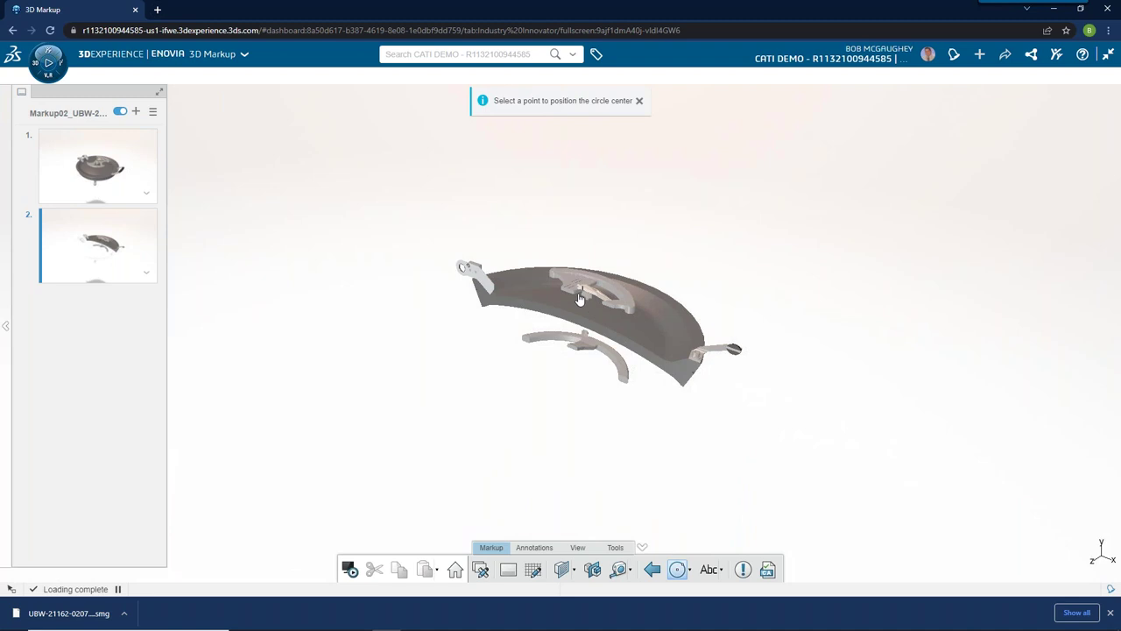
drag(581, 298, 632, 296)
scroll(600, 318, down, 3)
scroll(600, 318, up, 3)
click(709, 569)
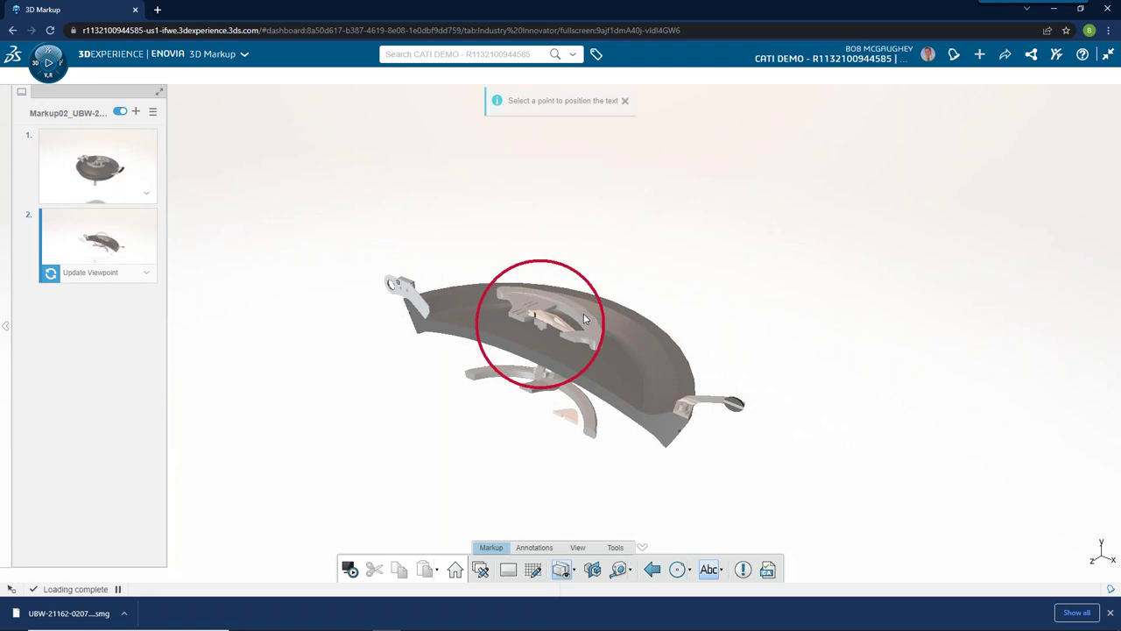
click(550, 321)
click(640, 268)
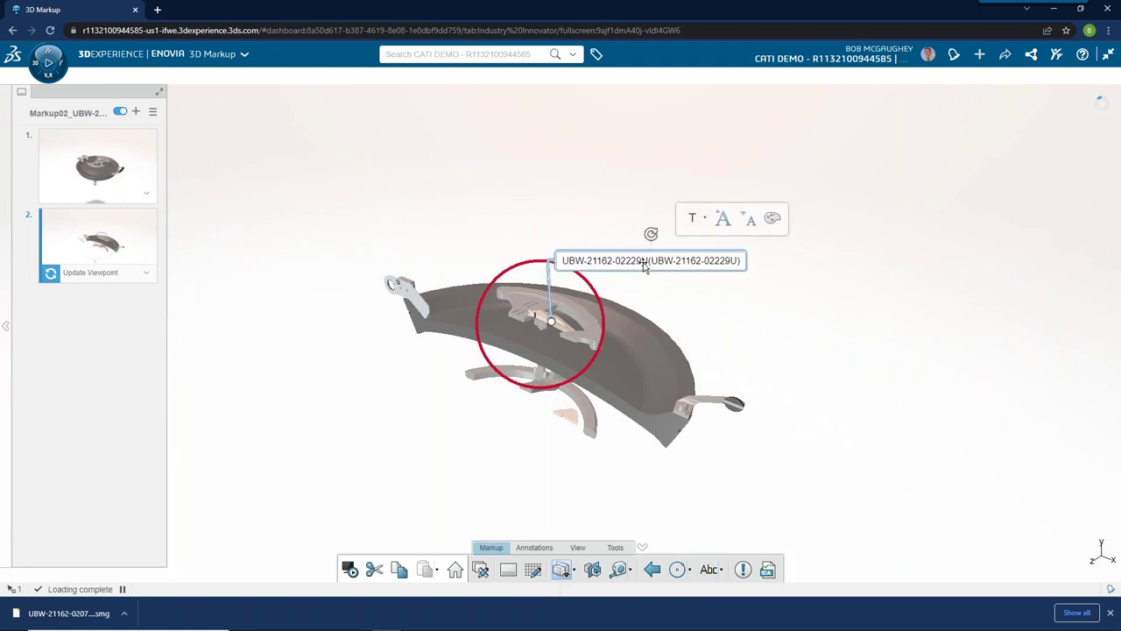
drag(644, 268, 766, 239)
click(788, 303)
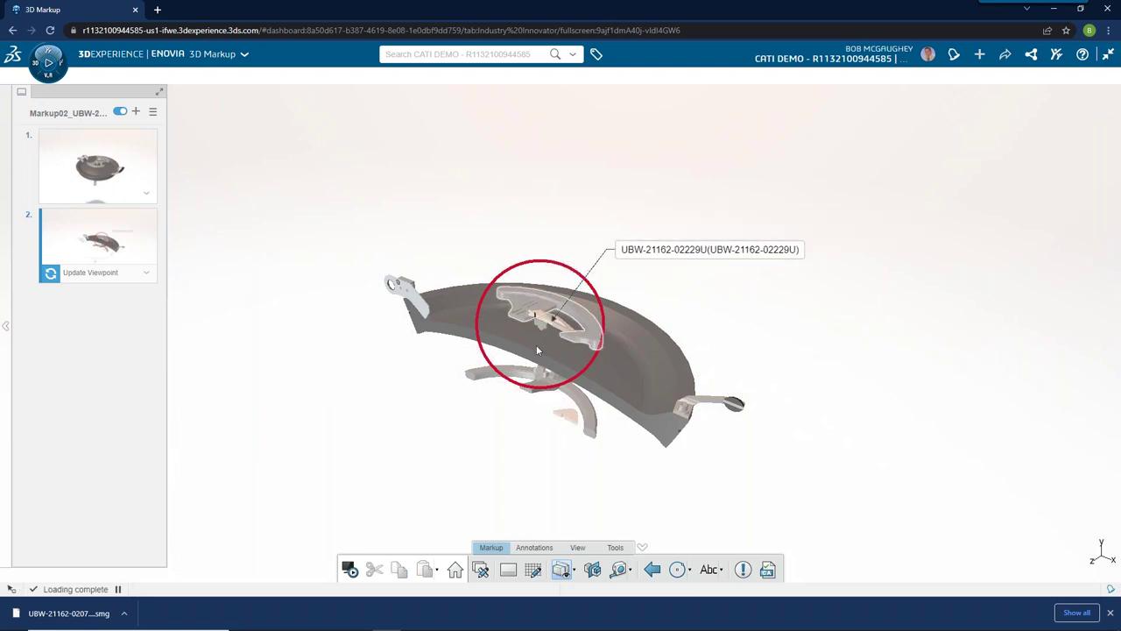
- Draw a red arrow pointing into the circled area and update the second slide's viewpoint, checking it against the first slide
click(652, 569)
mouse_move(718, 326)
mouse_down()
mouse_move(596, 318)
mouse_move(440, 346)
mouse_move(234, 313)
mouse_move(343, 323)
mouse_up()
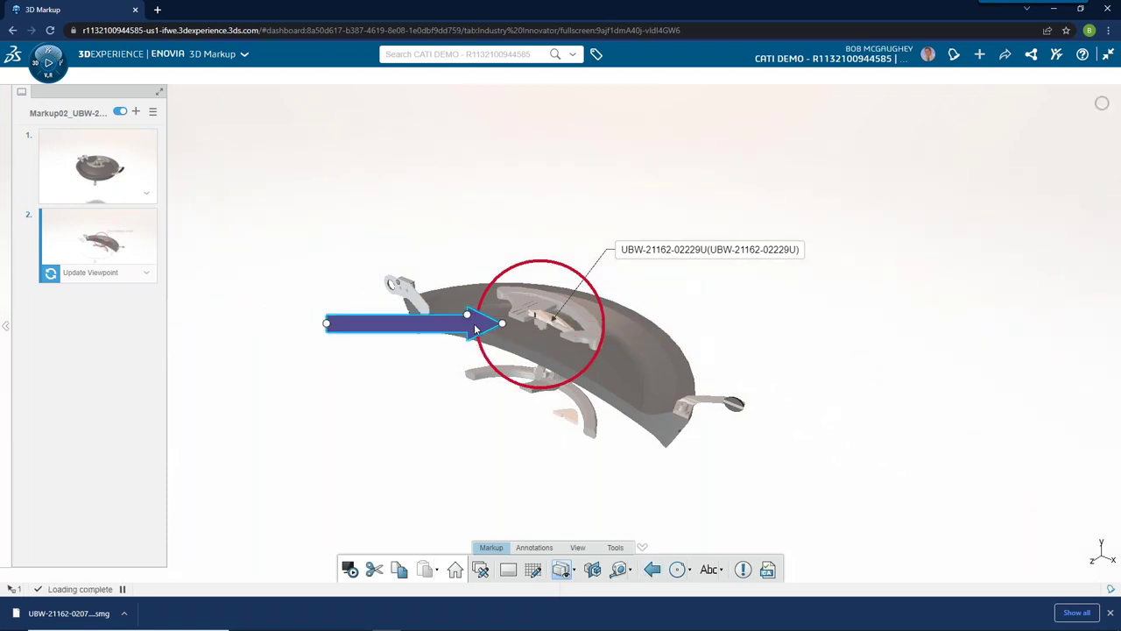
click(717, 344)
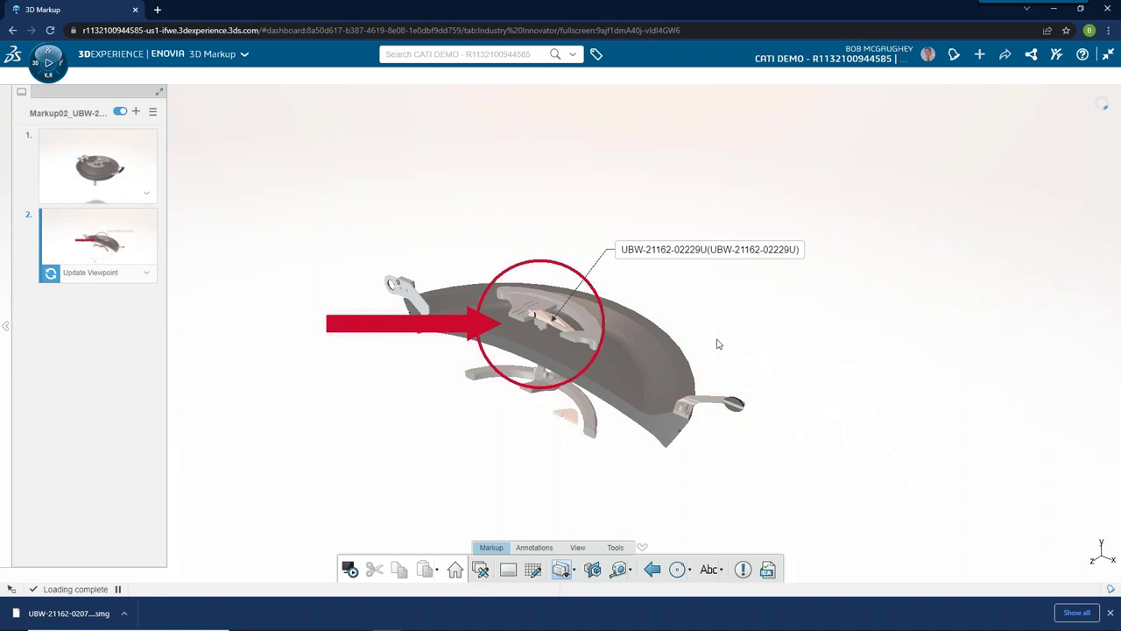
click(52, 274)
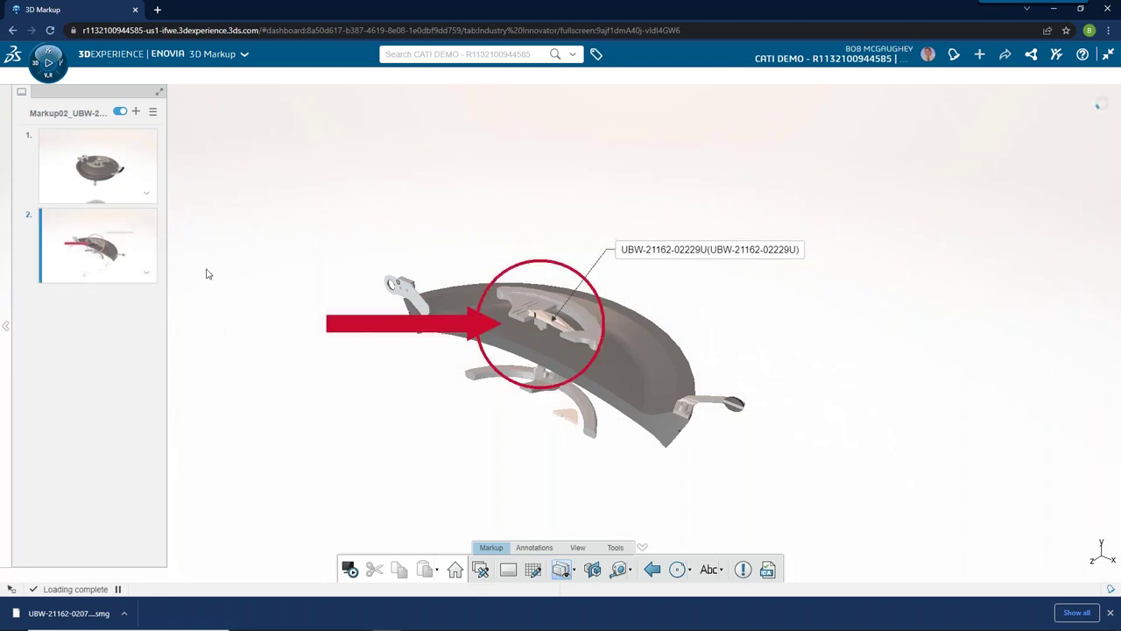
click(108, 186)
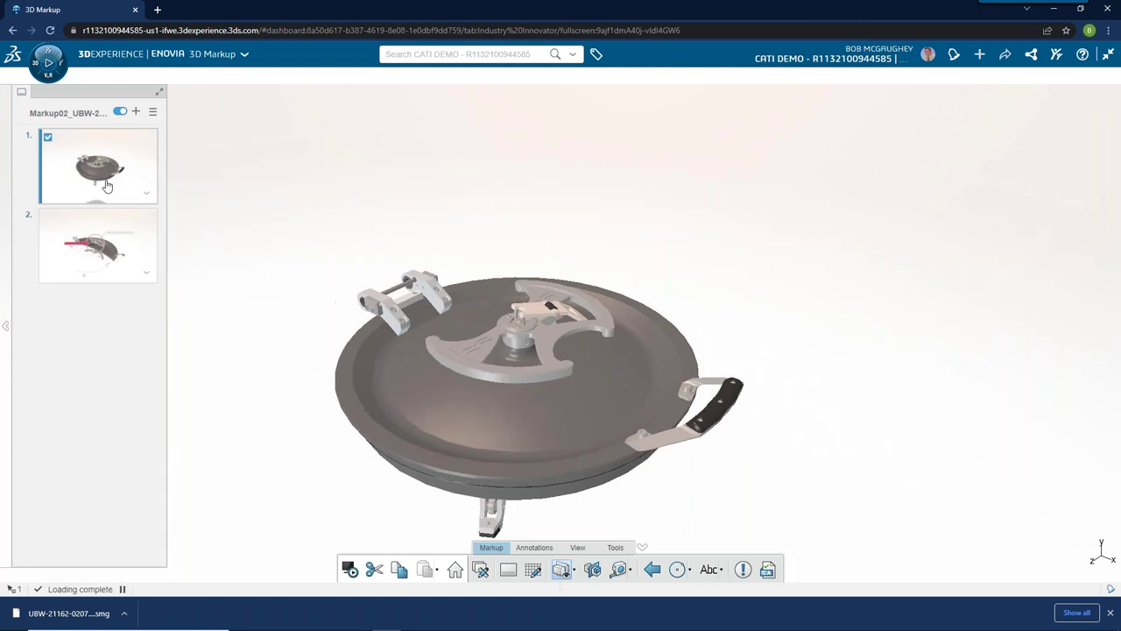
click(105, 252)
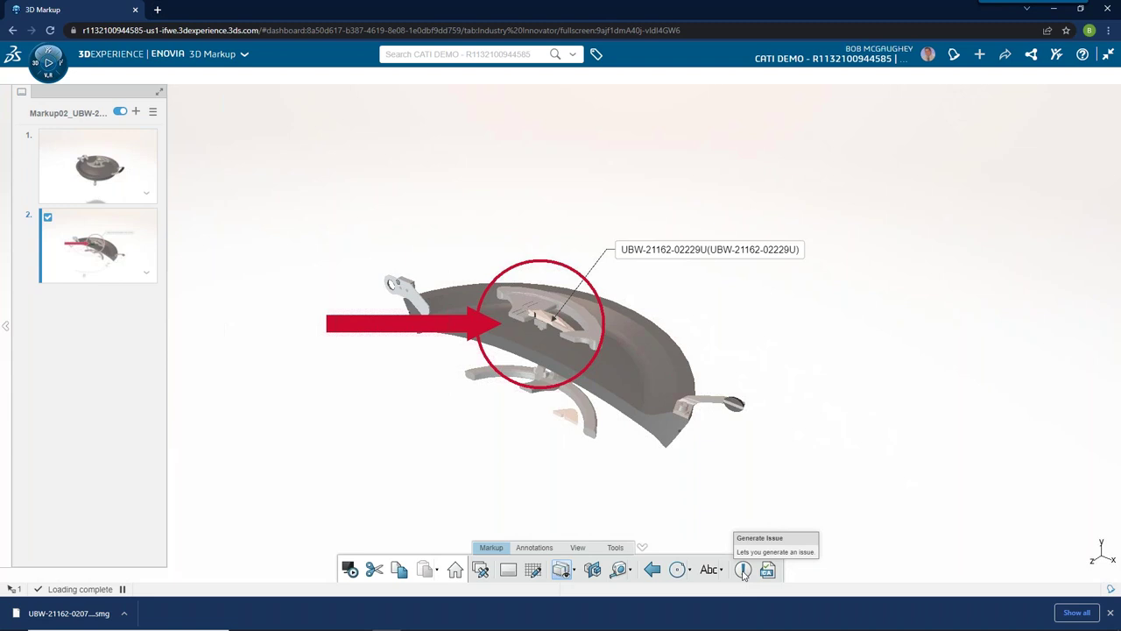
- Generate an issue from the markup, review its contents, attachments, members and final options, and save it as a draft
click(743, 571)
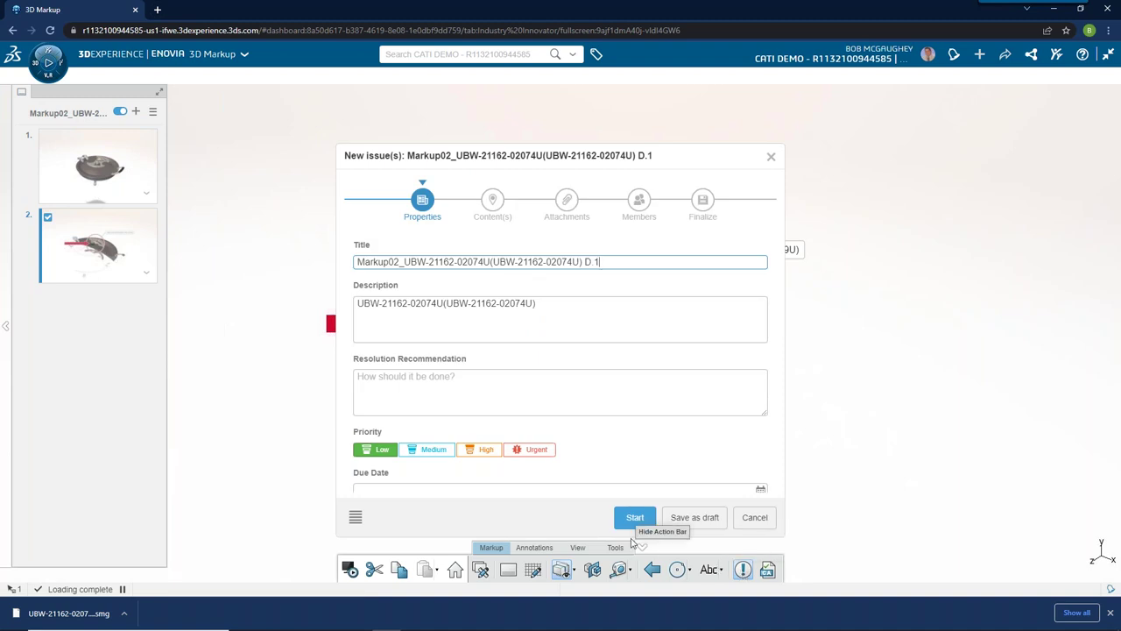
click(494, 203)
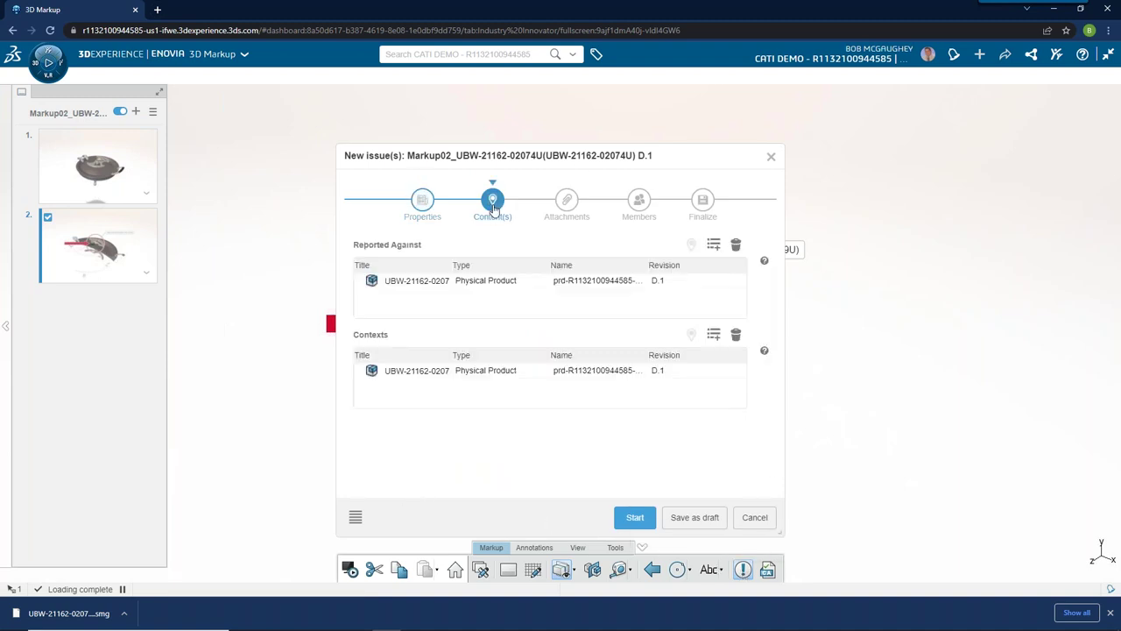
drag(626, 155, 377, 128)
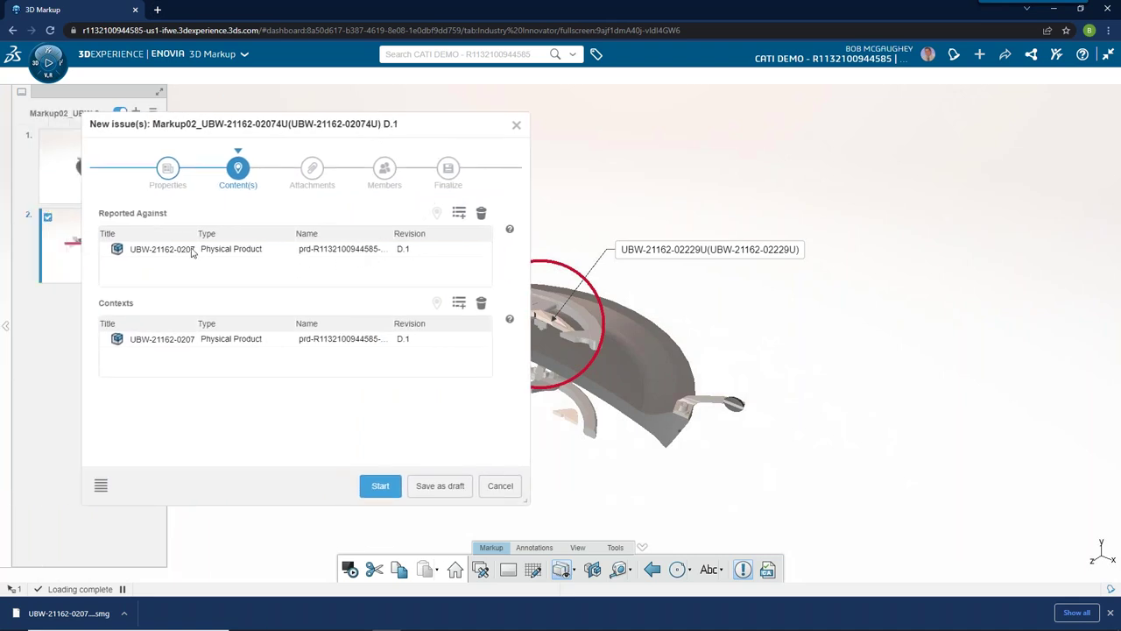
click(313, 170)
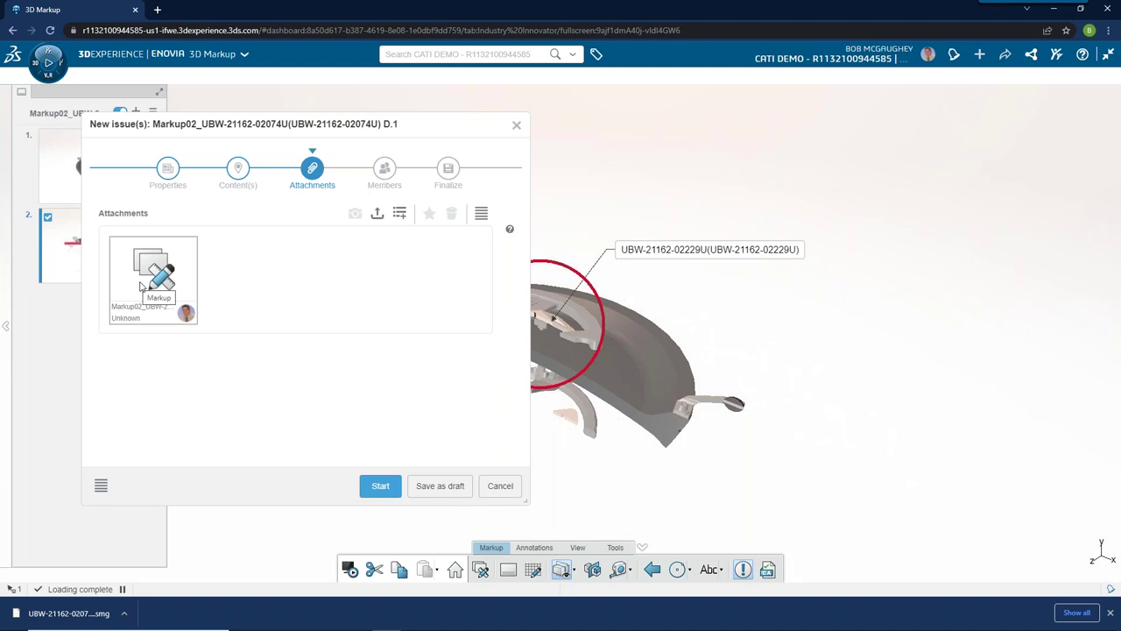
click(383, 172)
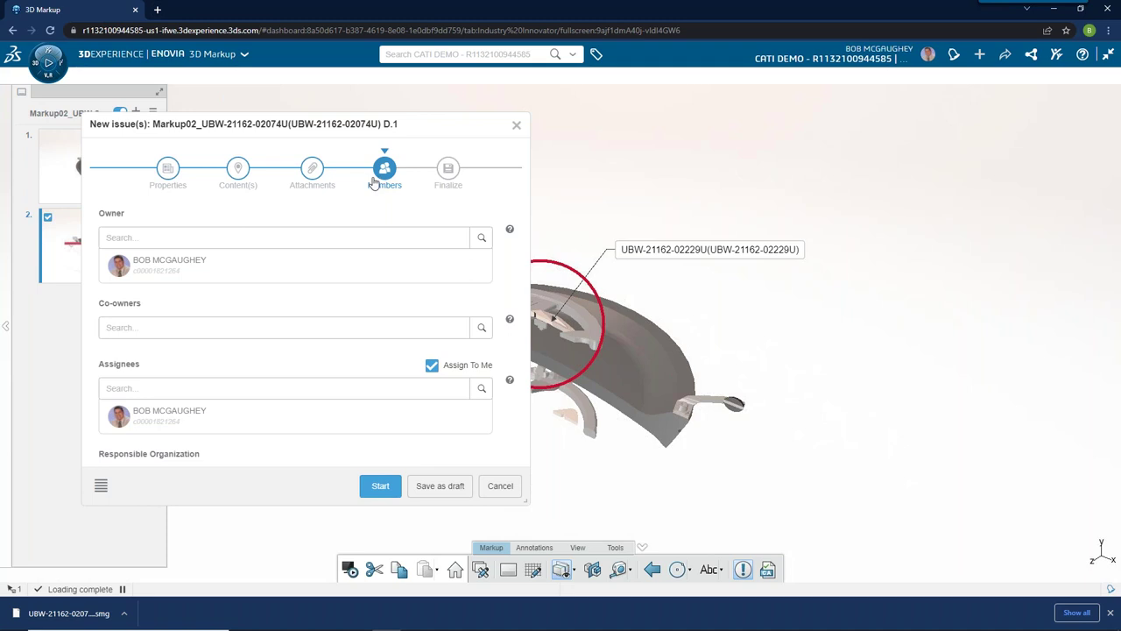
click(447, 167)
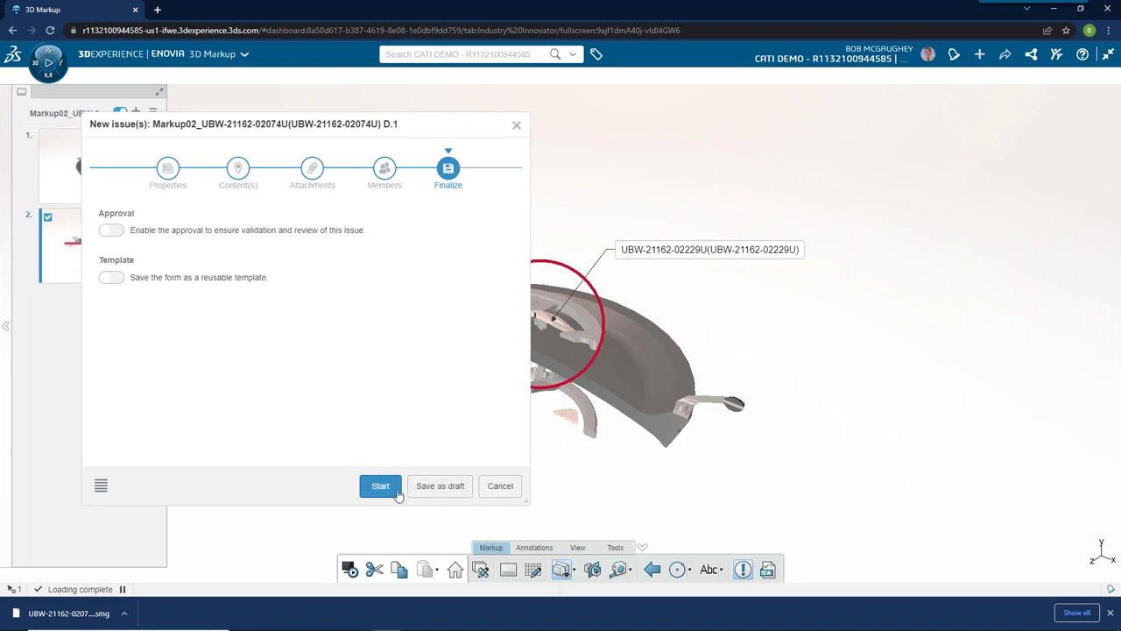
click(438, 487)
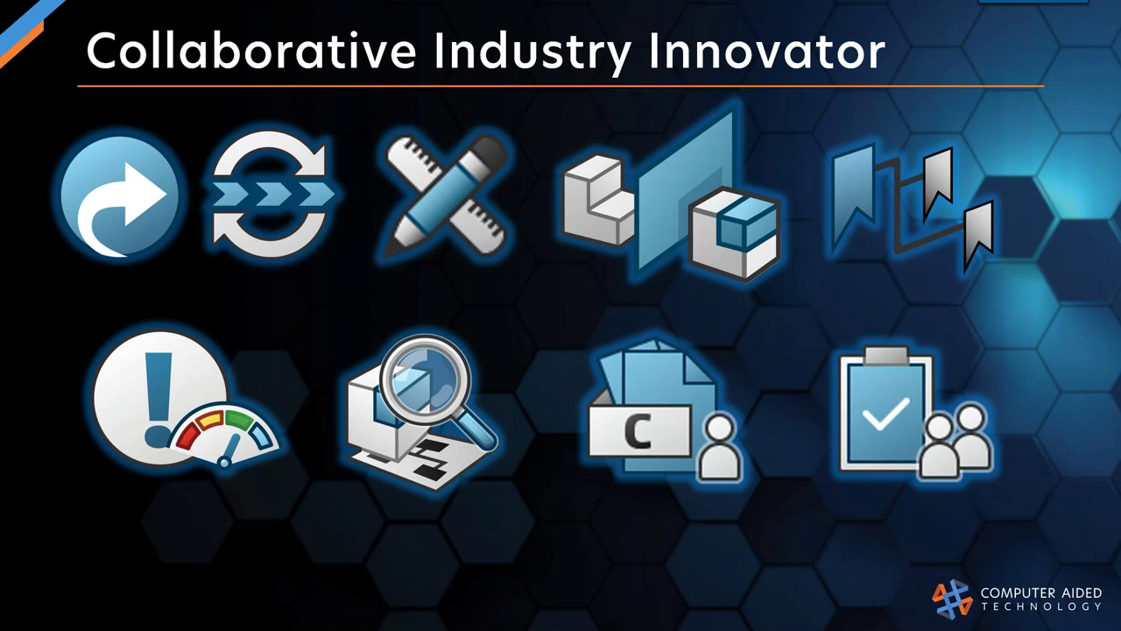
- Return from the slides to the browser, search the roles for "bu", and list the Collaborative Business Innovator apps
key(alt+Tab)
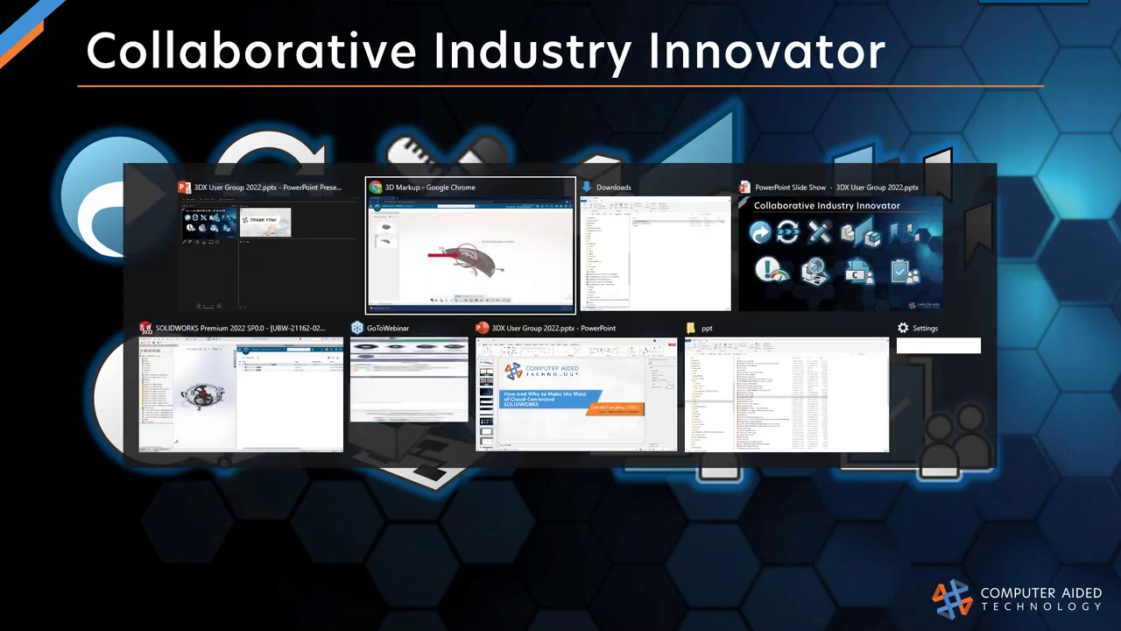
click(46, 61)
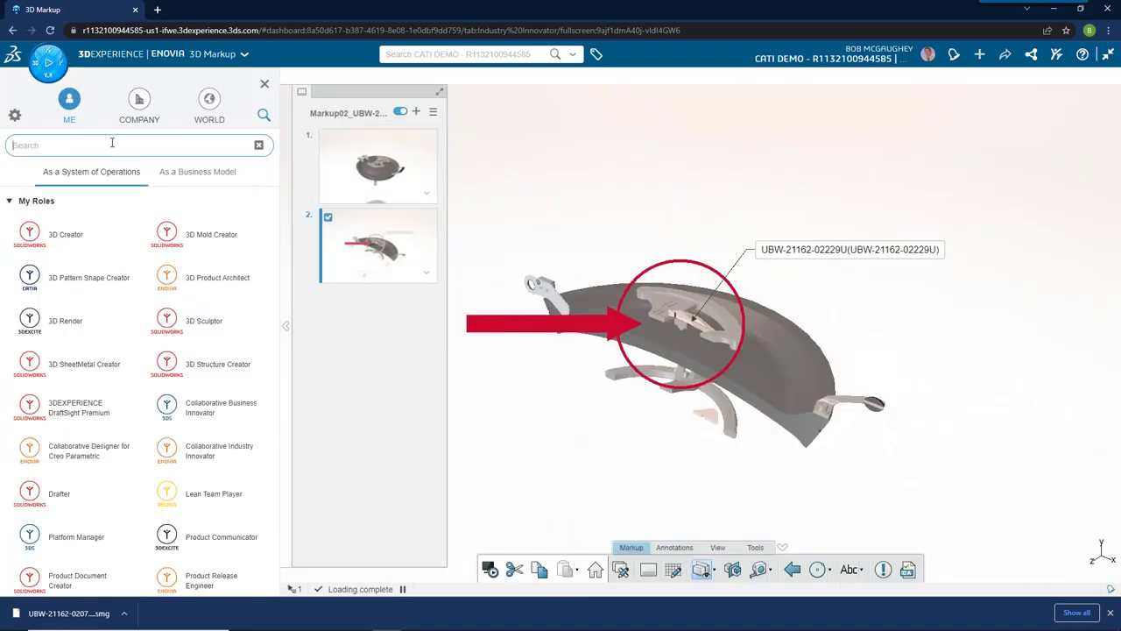
text(bu)
click(76, 236)
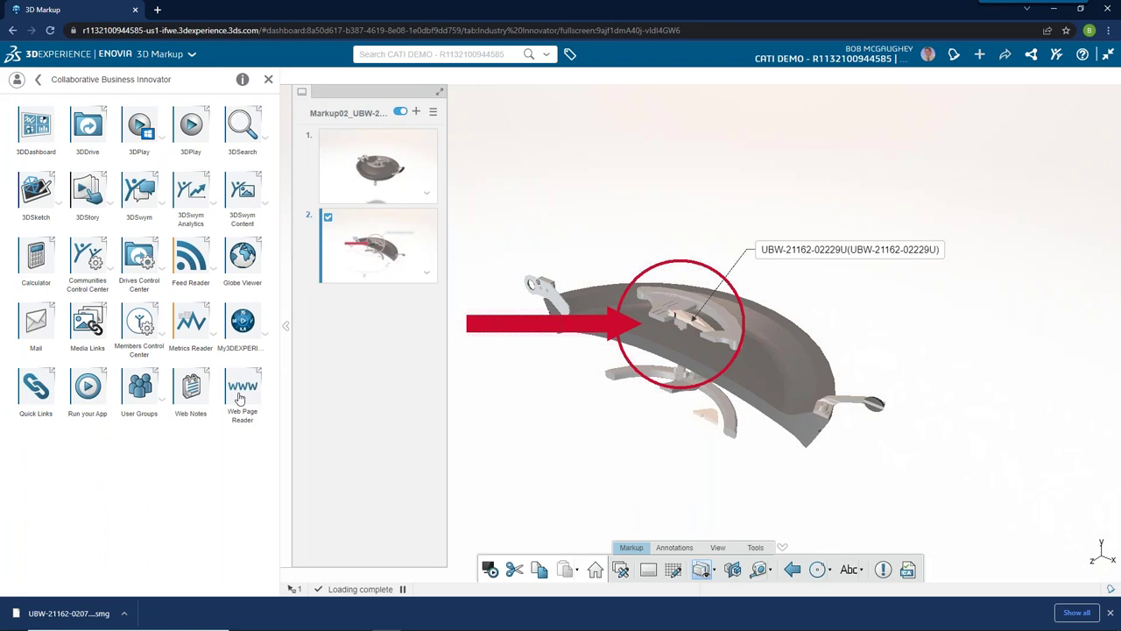
- Switch to the PowerPoint slide show of 3DX User Group 2022.pptx and advance to the closing Thank You slide
key(alt+Tab)
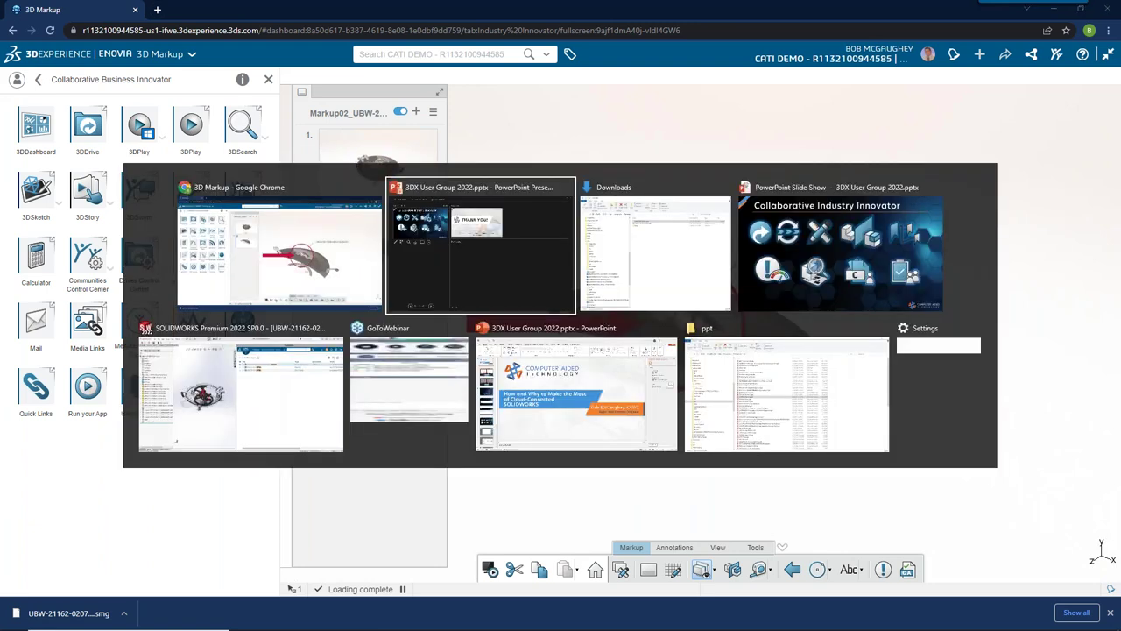
key(alt+Tab)
key(alt+Tab)
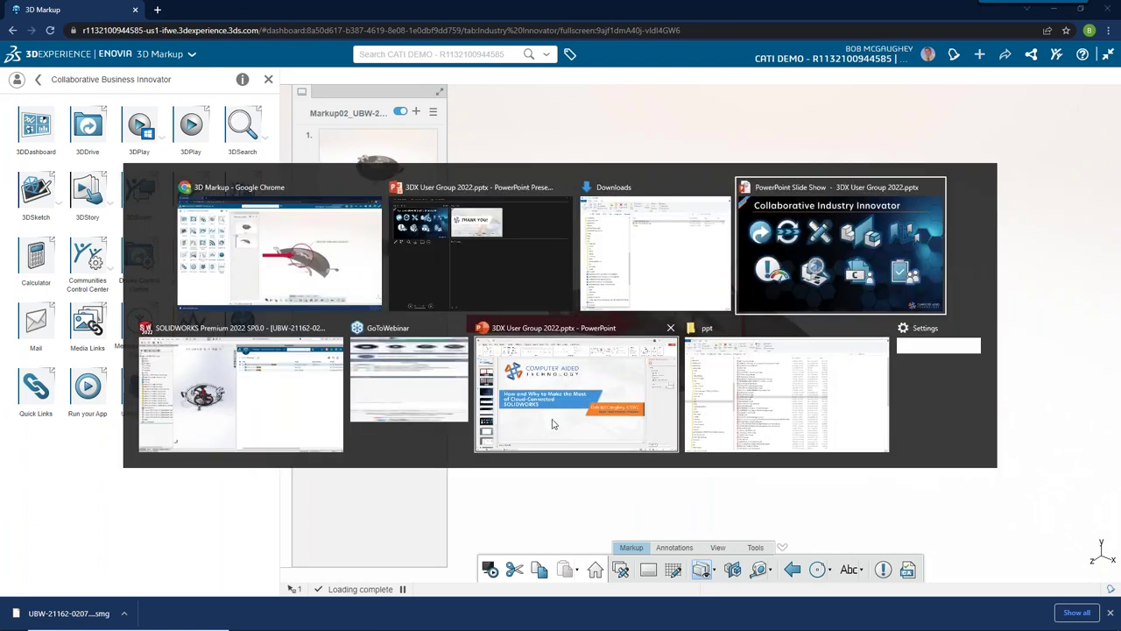
click(828, 283)
key(Right)
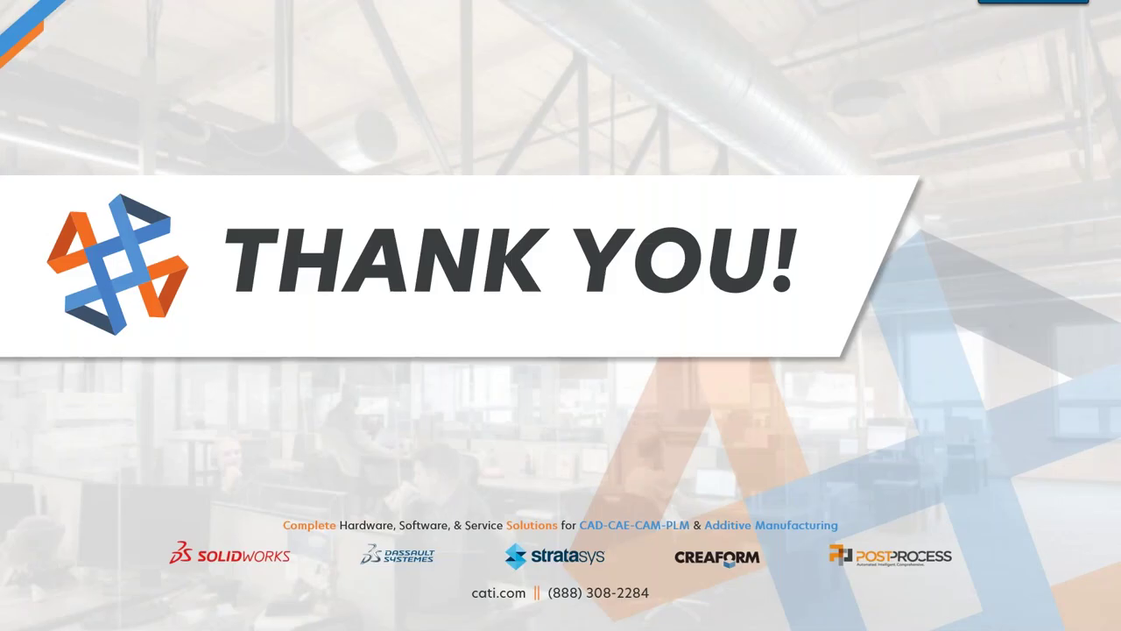